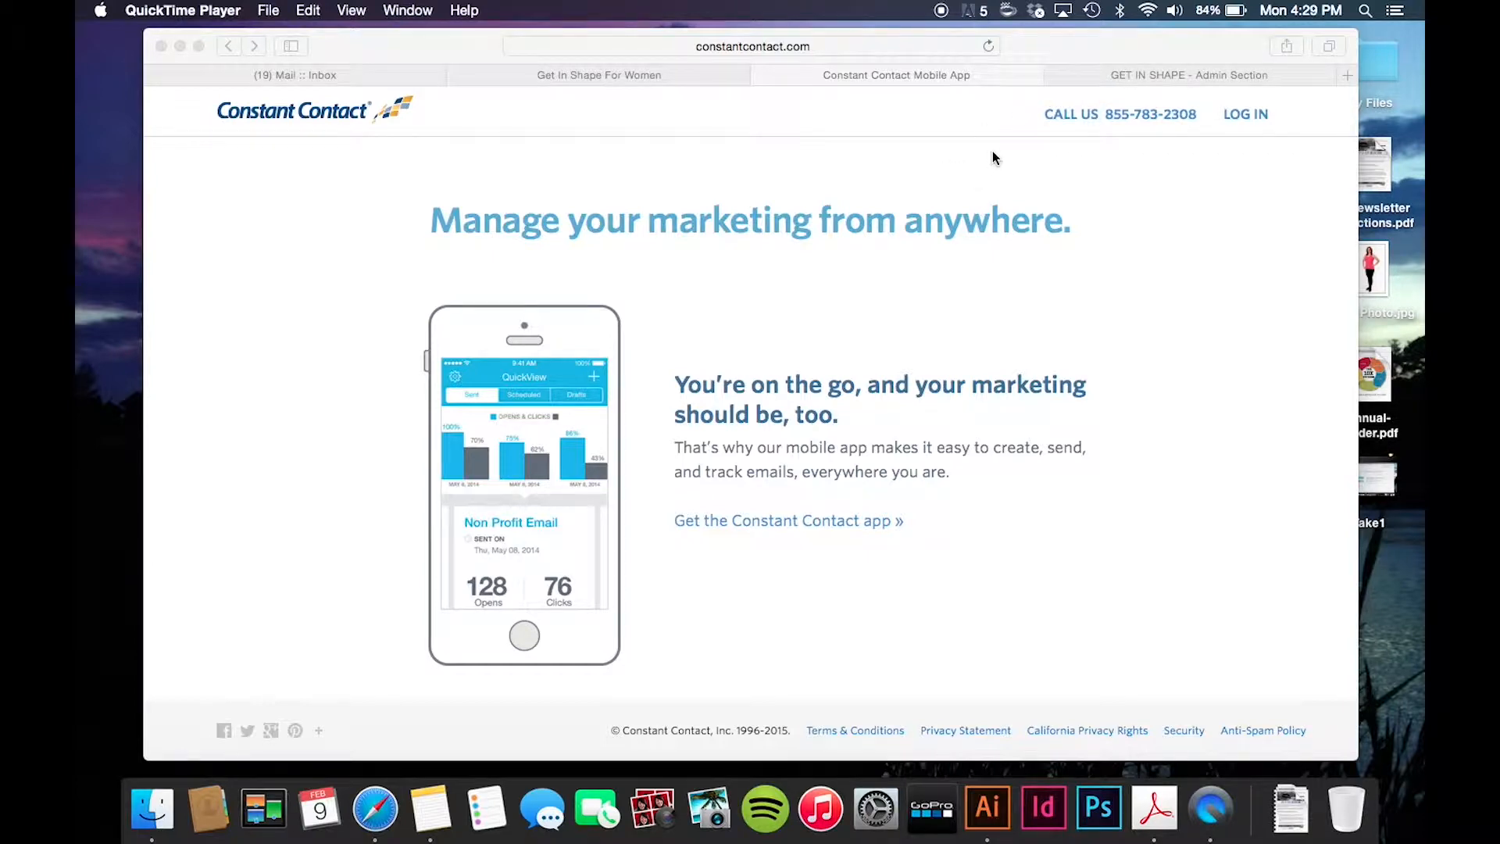
# - In the admin section, open CC Newsletter Instructions.pdf from the Constant Contact file category
pyautogui.click(1088, 74)
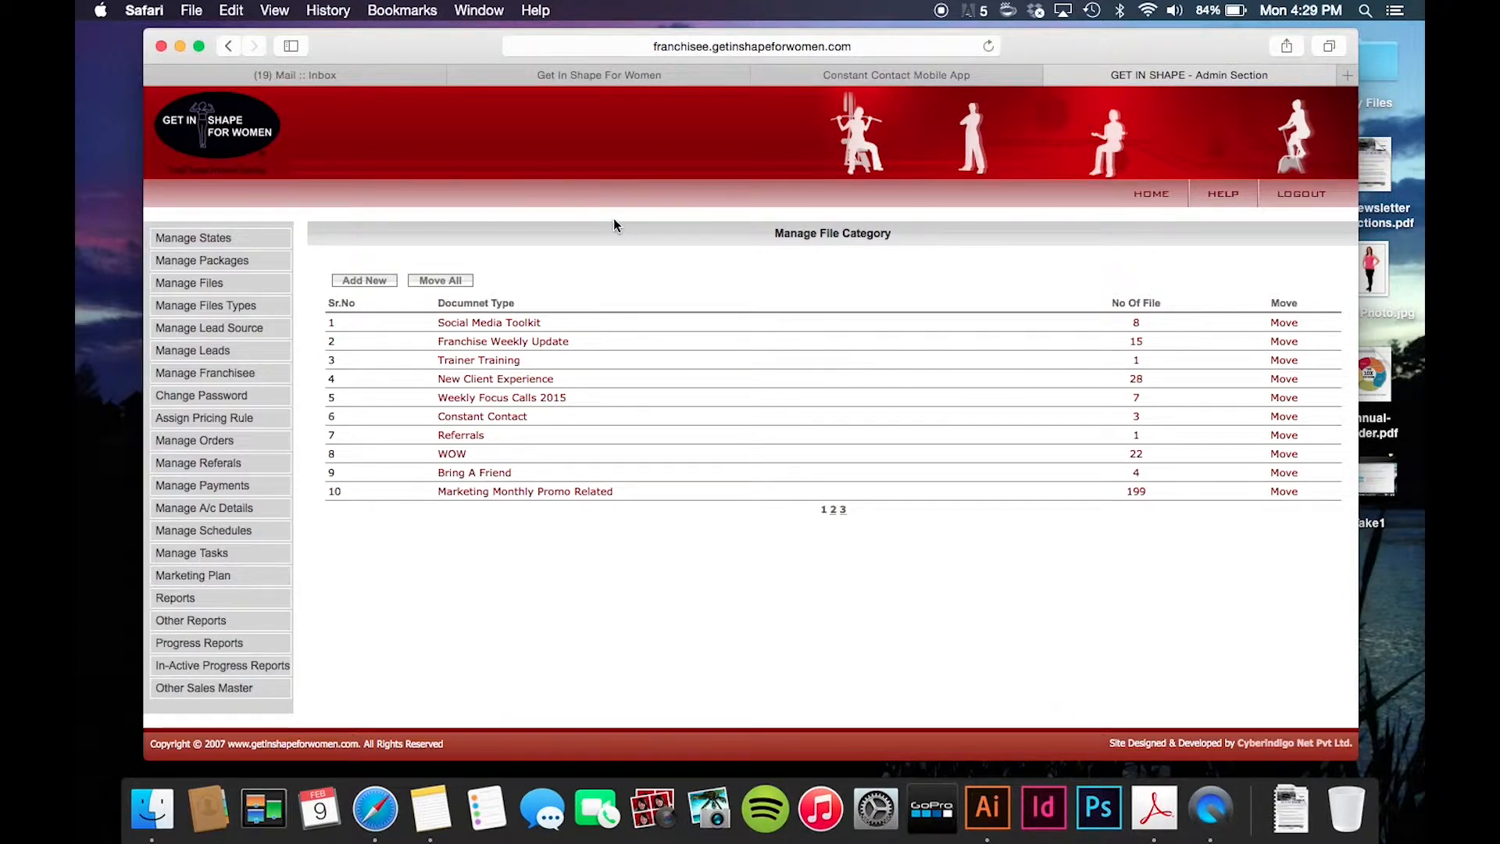
pyautogui.click(478, 417)
pyautogui.moveTo(415, 375); pyautogui.dragTo(354, 359)
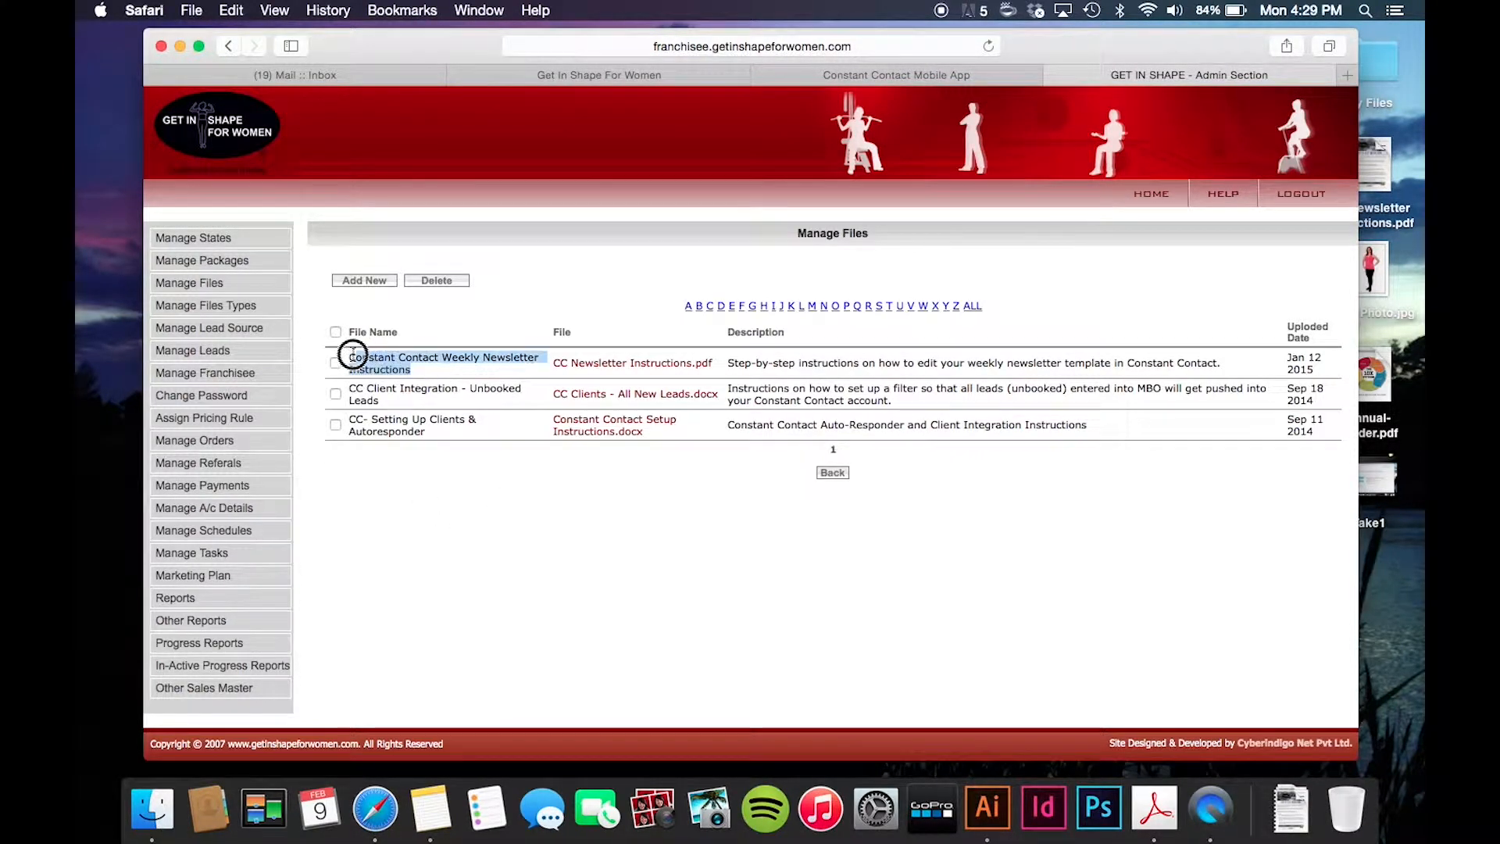
pyautogui.click(634, 376)
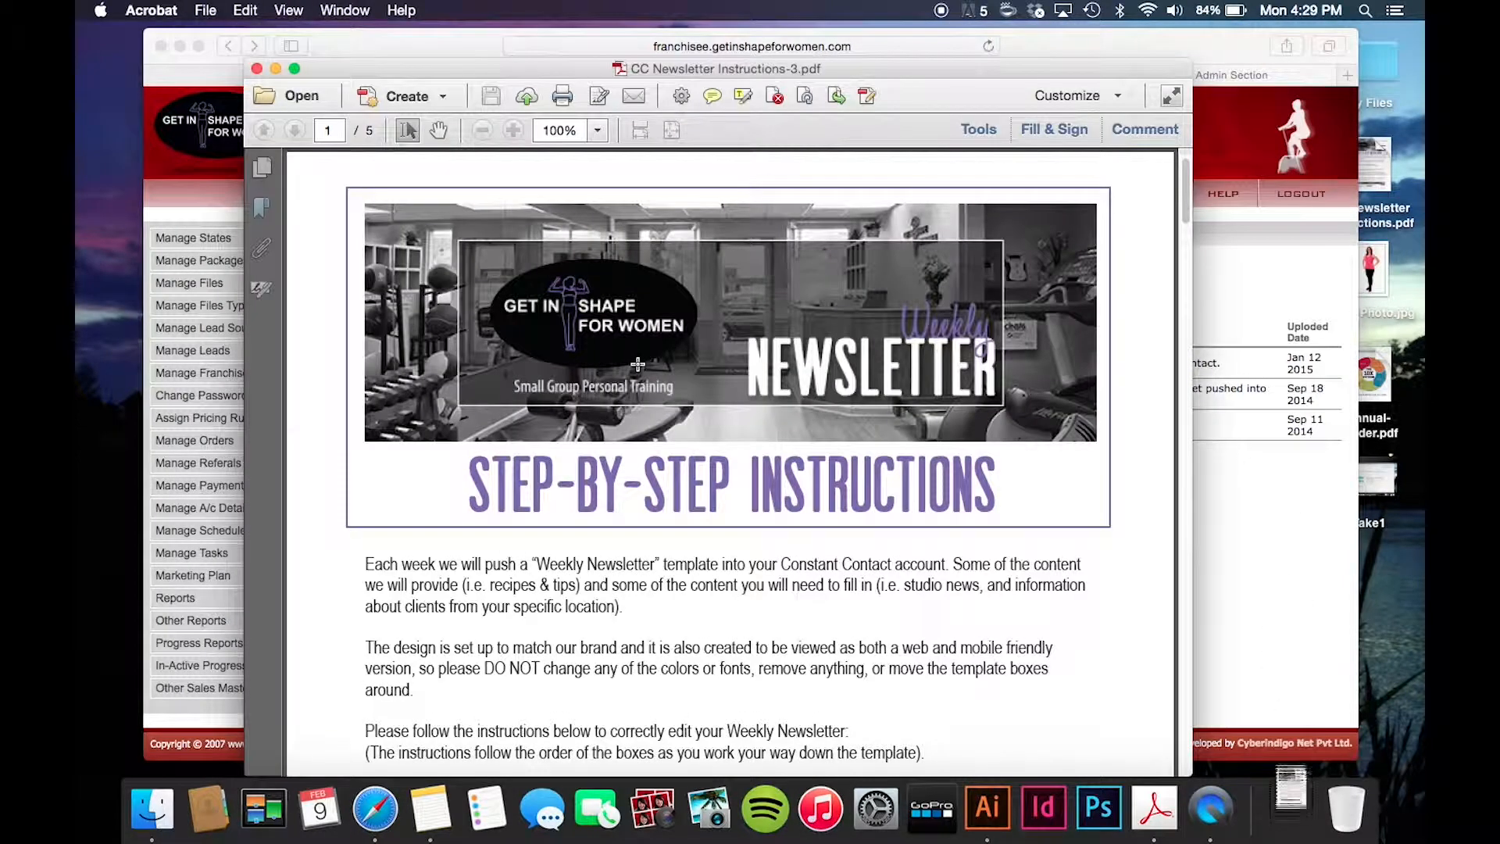
# - Page through the five-page newsletter instructions PDF in Acrobat, then close it
pyautogui.scroll(-10, 638, 363)
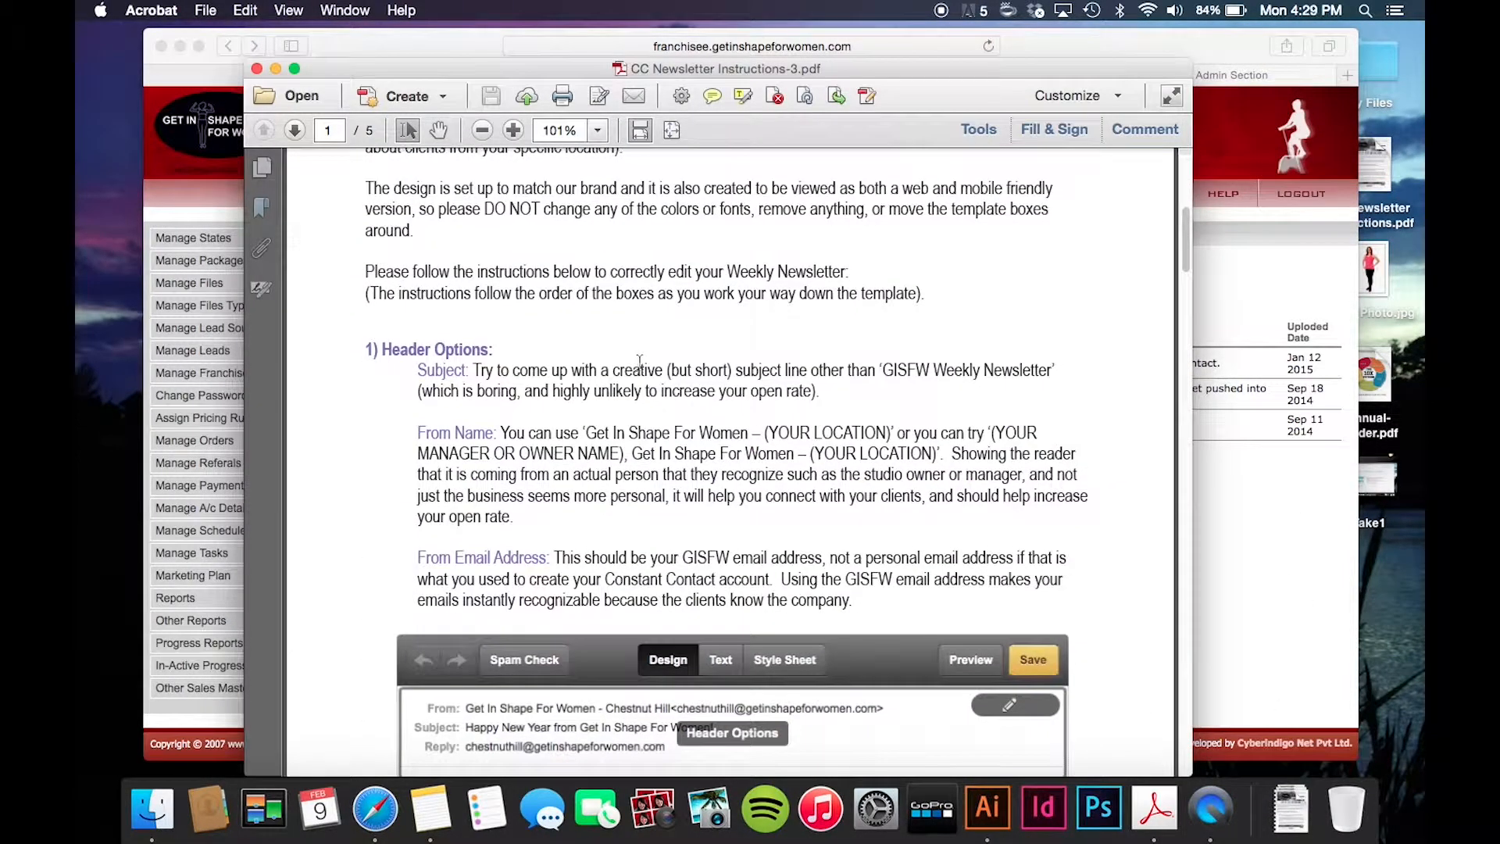
pyautogui.scroll(-7, 635, 361)
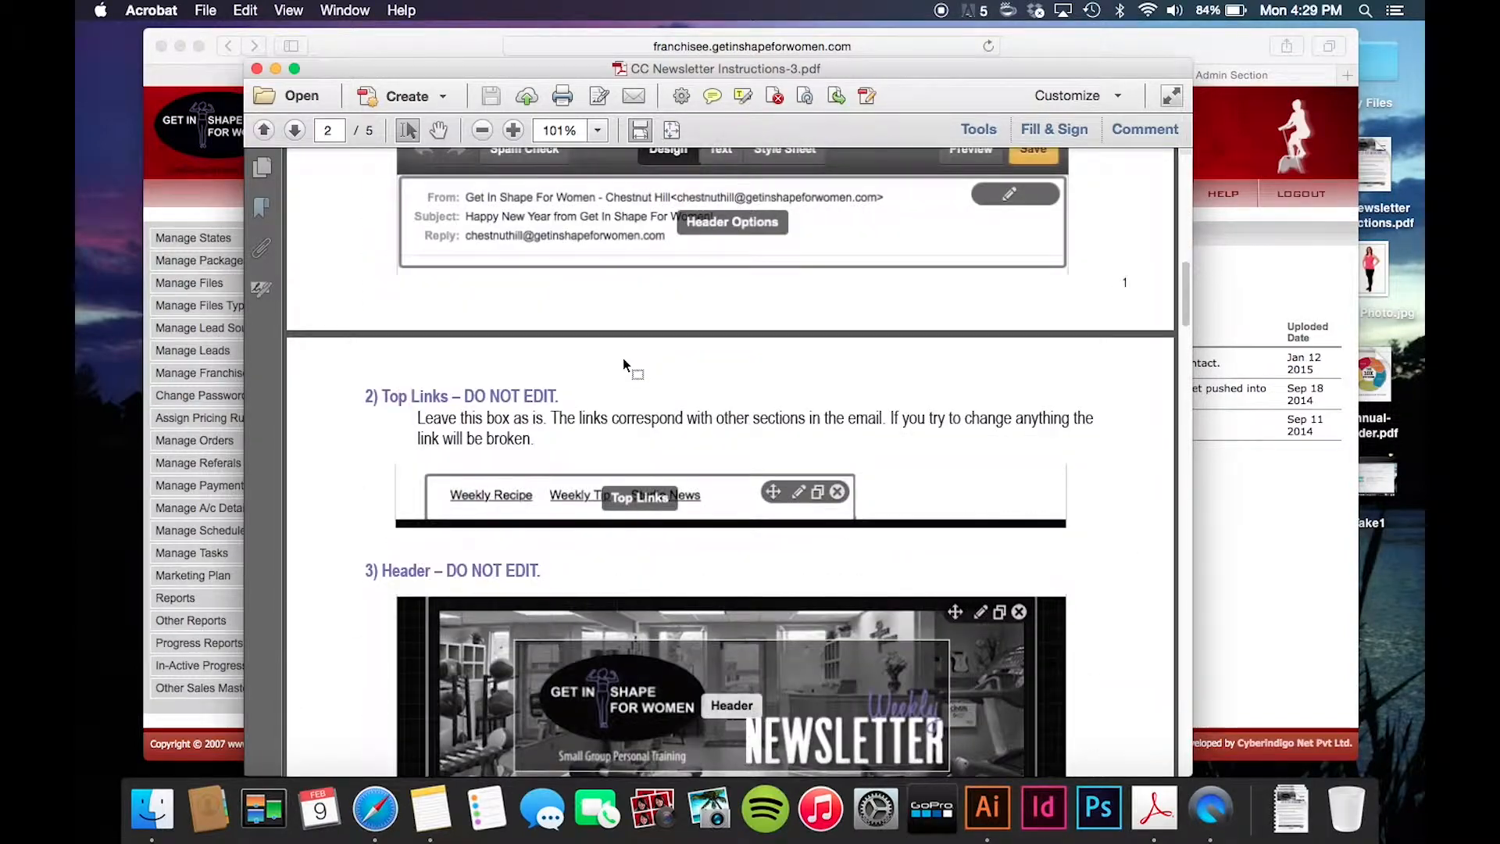
pyautogui.scroll(-8, 622, 358)
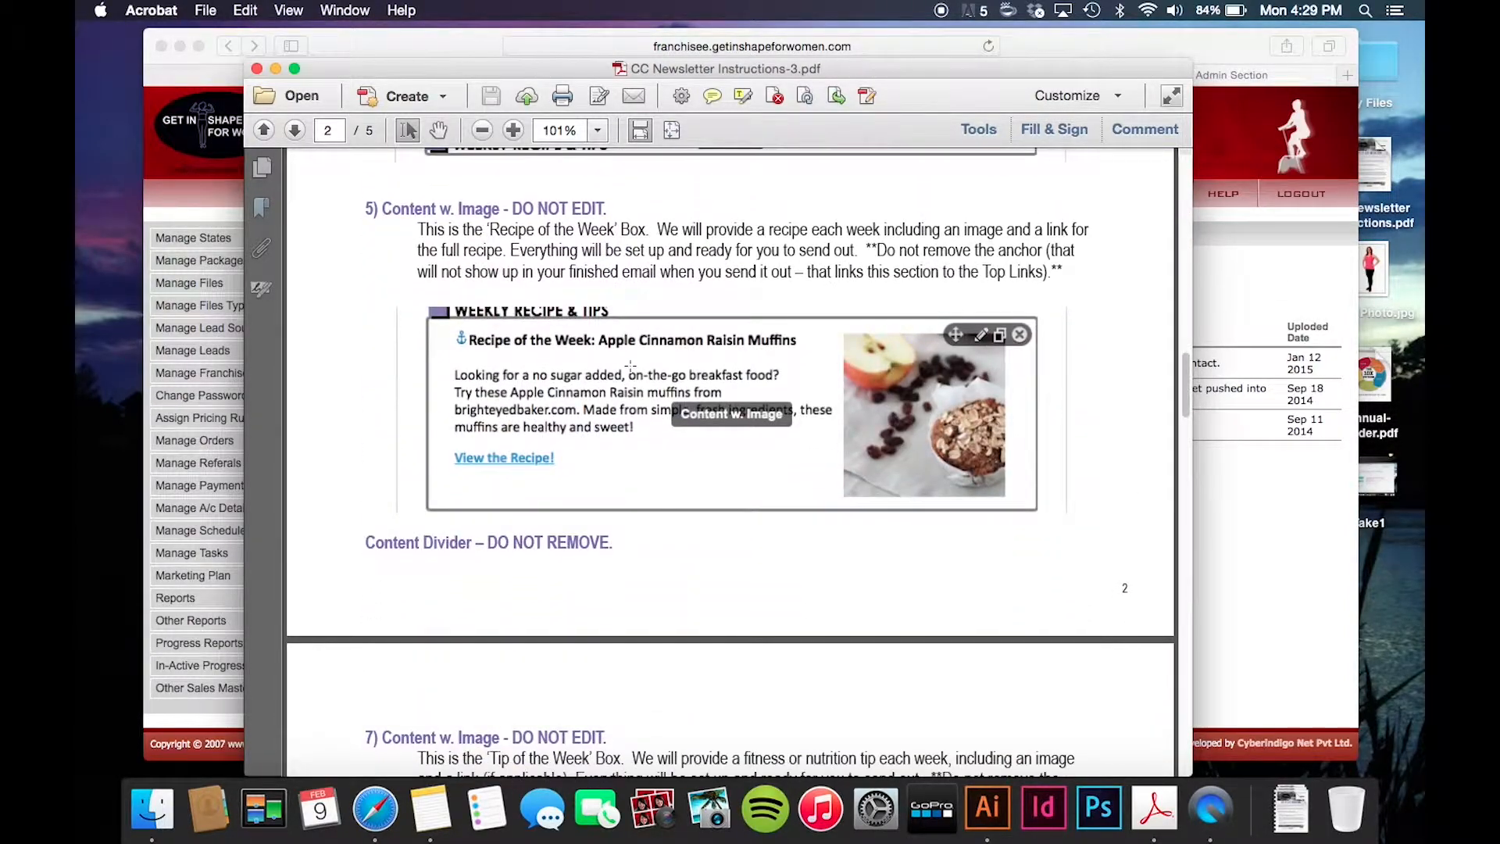
pyautogui.scroll(-12, 630, 365)
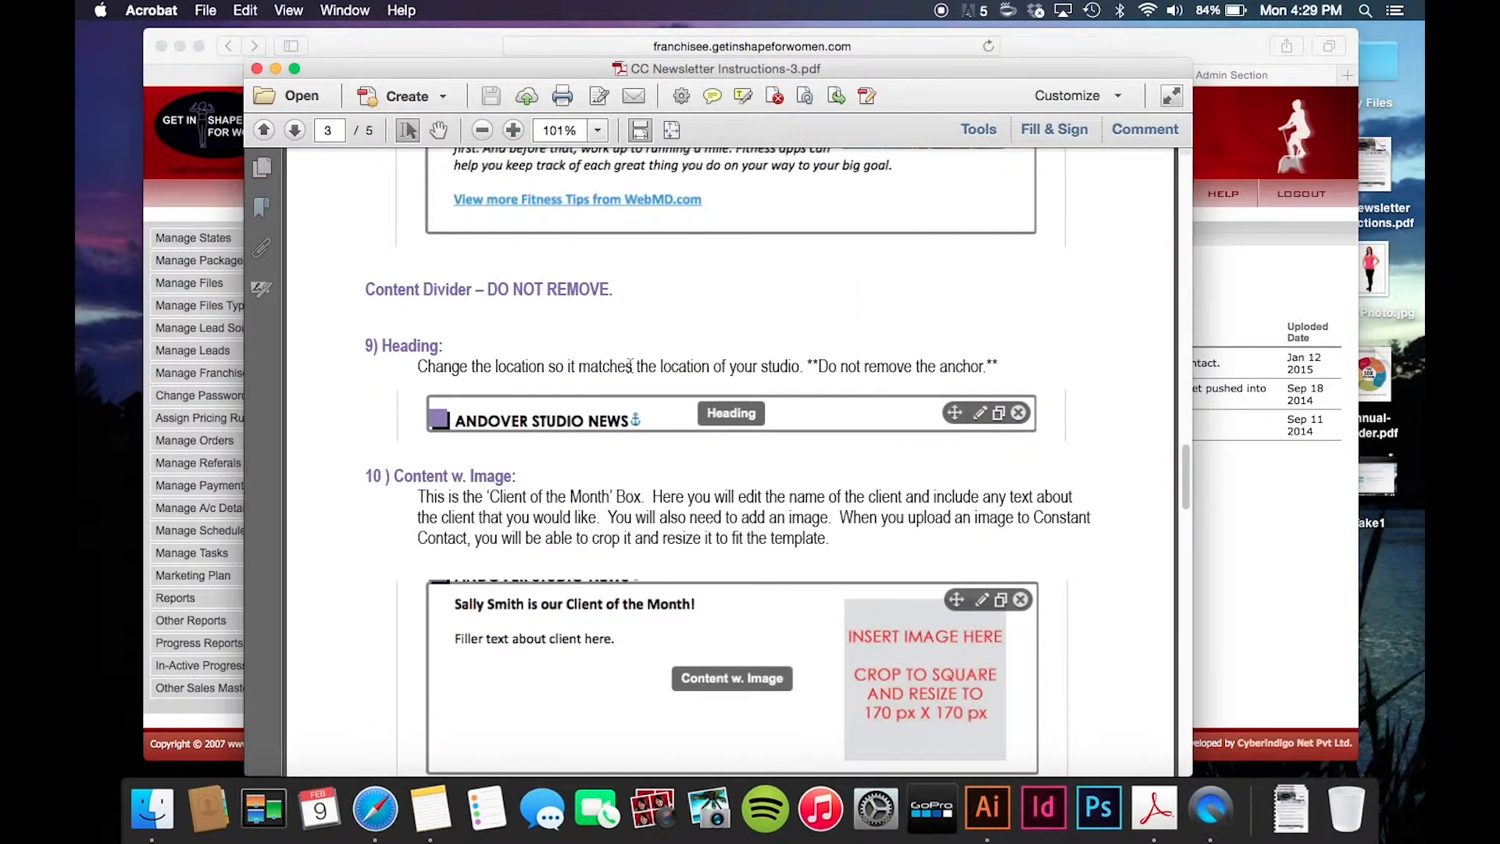
pyautogui.scroll(-5, 630, 365)
pyautogui.scroll(-10, 630, 365)
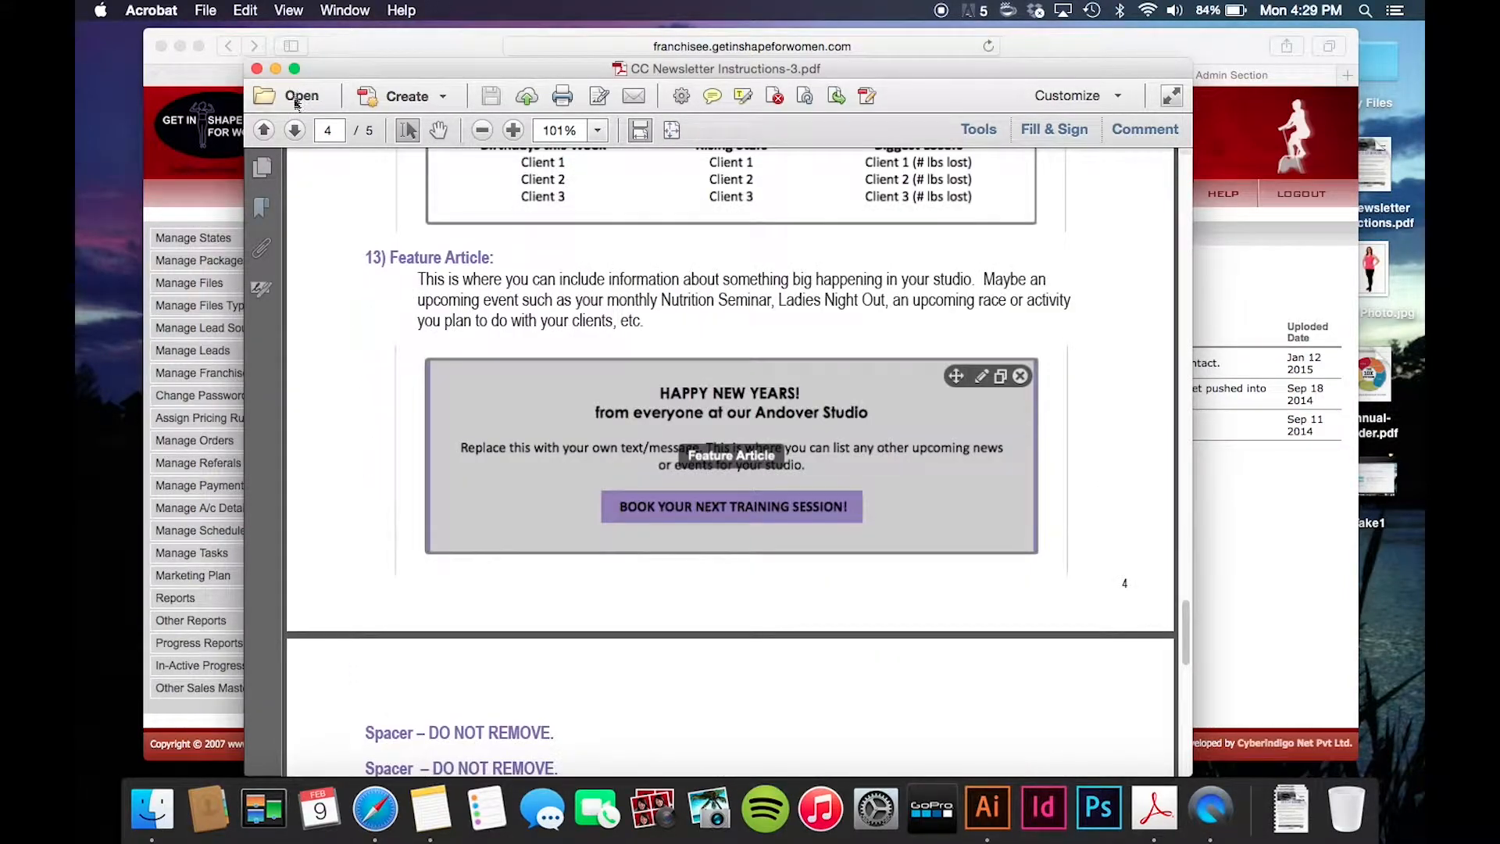
pyautogui.click(257, 69)
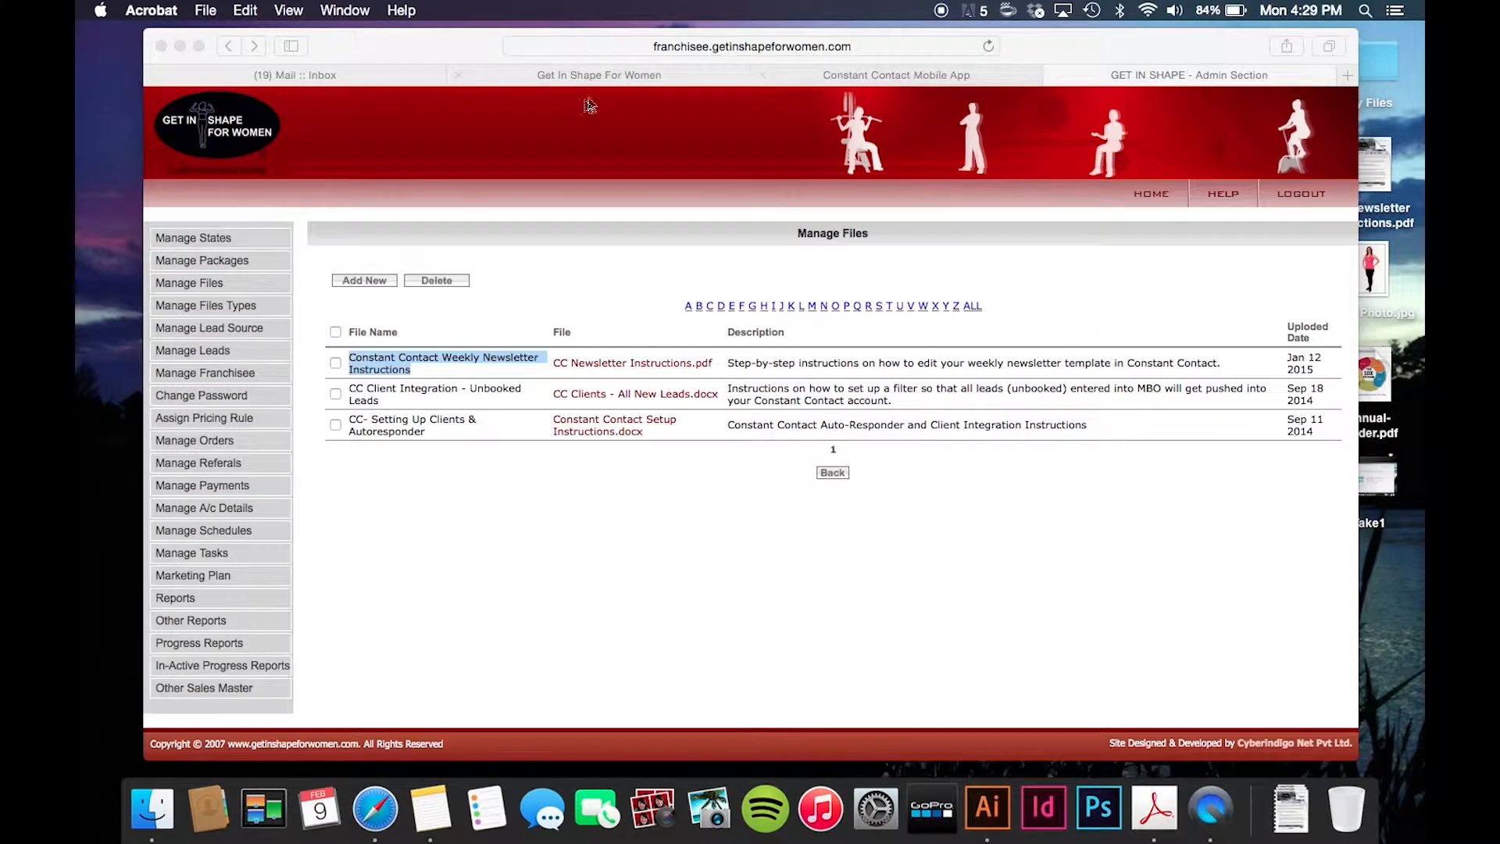
# - Sign in to Constant Contact with the saved login credentials
pyautogui.click(905, 75)
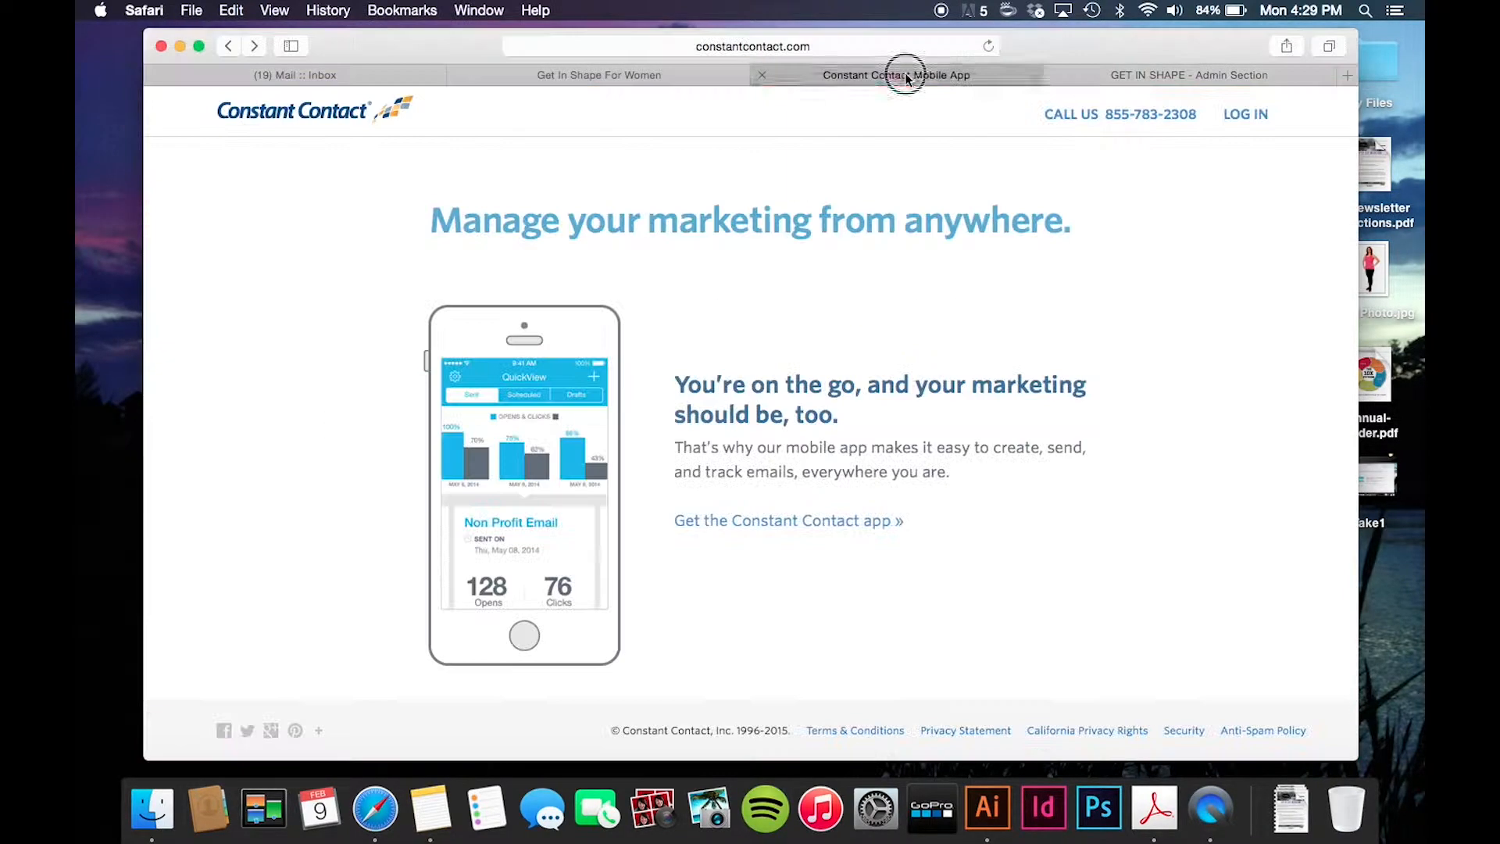
pyautogui.click(1249, 116)
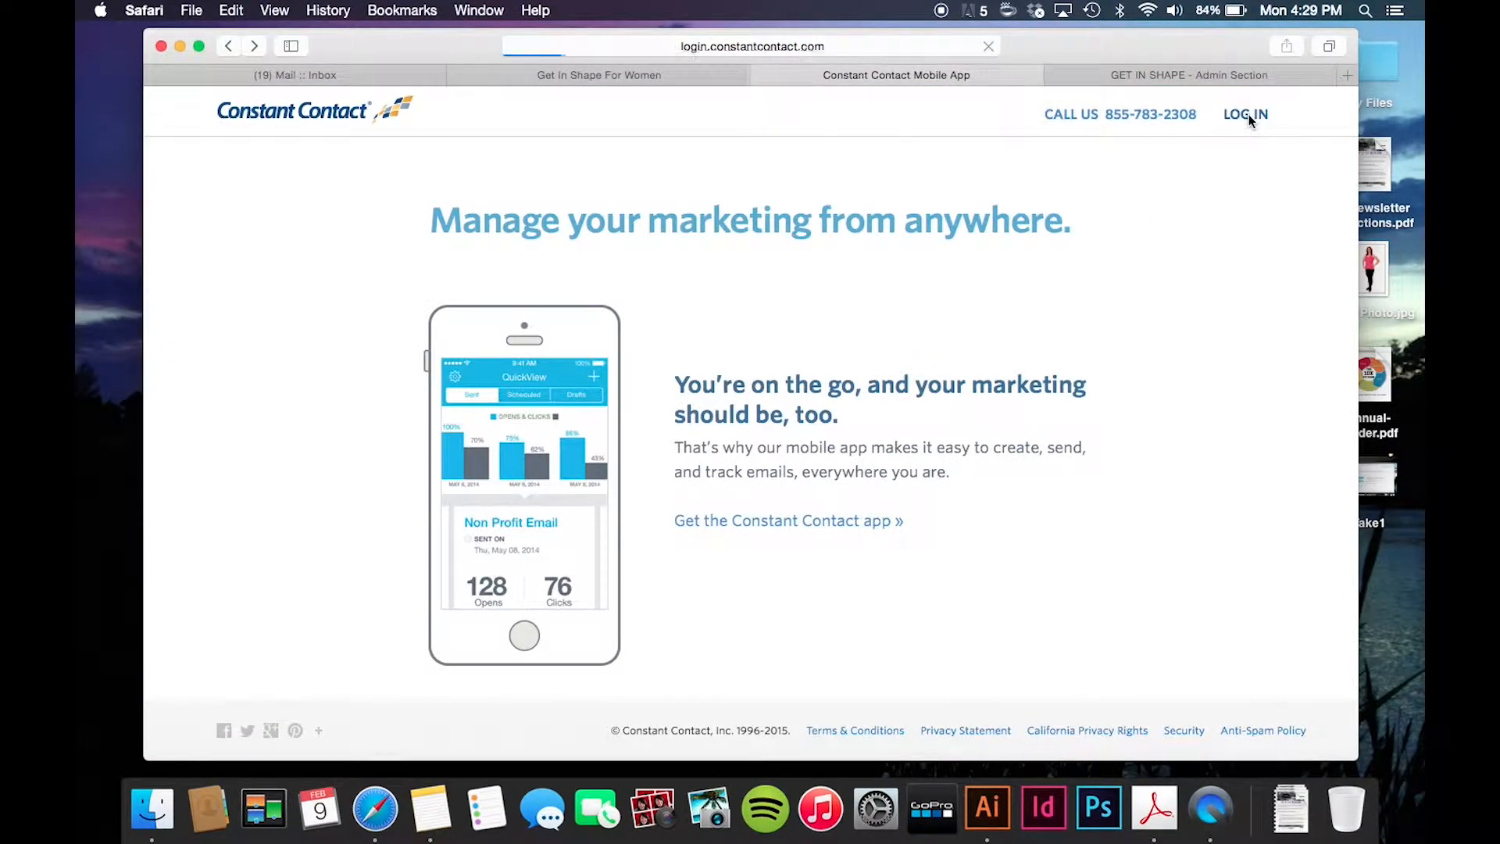
pyautogui.click(756, 577)
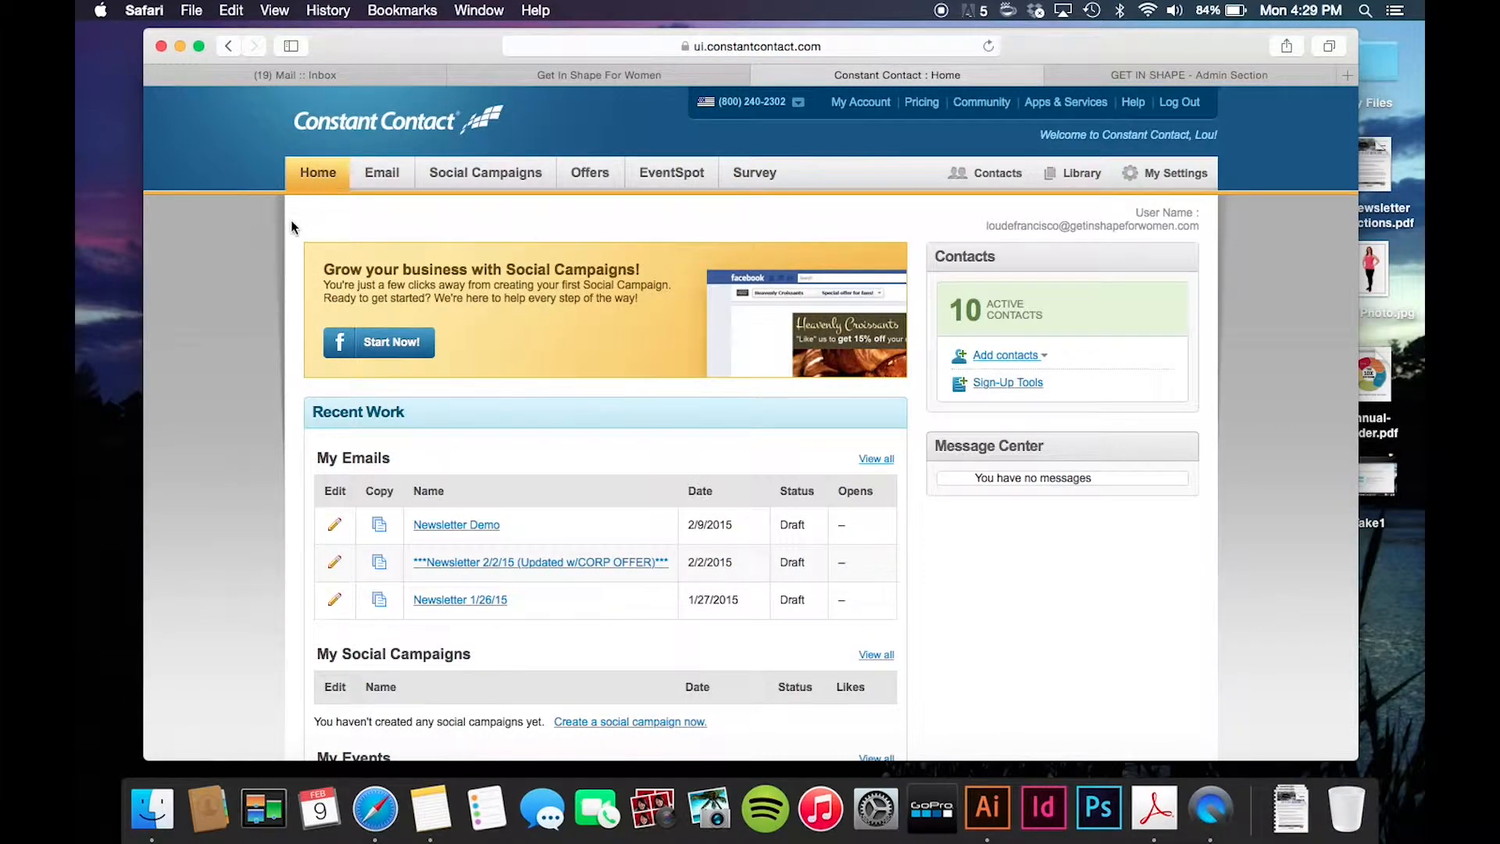
# - Review the recent draft emails, noting the 2/9/2015 and 1/27/2015 drafts
pyautogui.scroll(-2, 368, 469)
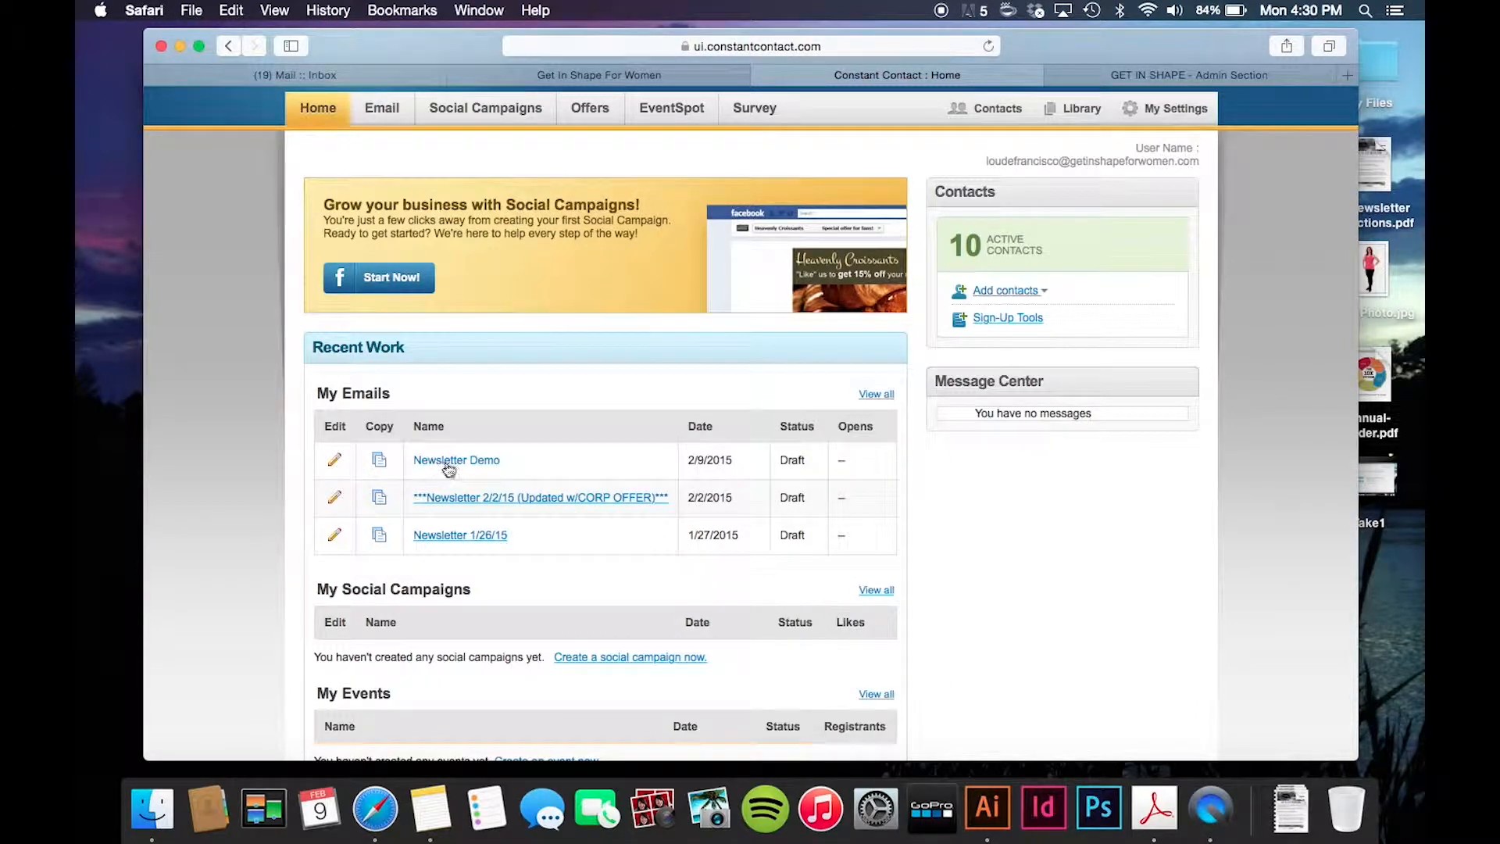
pyautogui.moveTo(735, 459); pyautogui.dragTo(686, 467)
pyautogui.moveTo(743, 537); pyautogui.dragTo(691, 531)
pyautogui.click(510, 429)
# - Open the Newsletter Demo draft and bring up its Header Options for editing
pyautogui.click(458, 463)
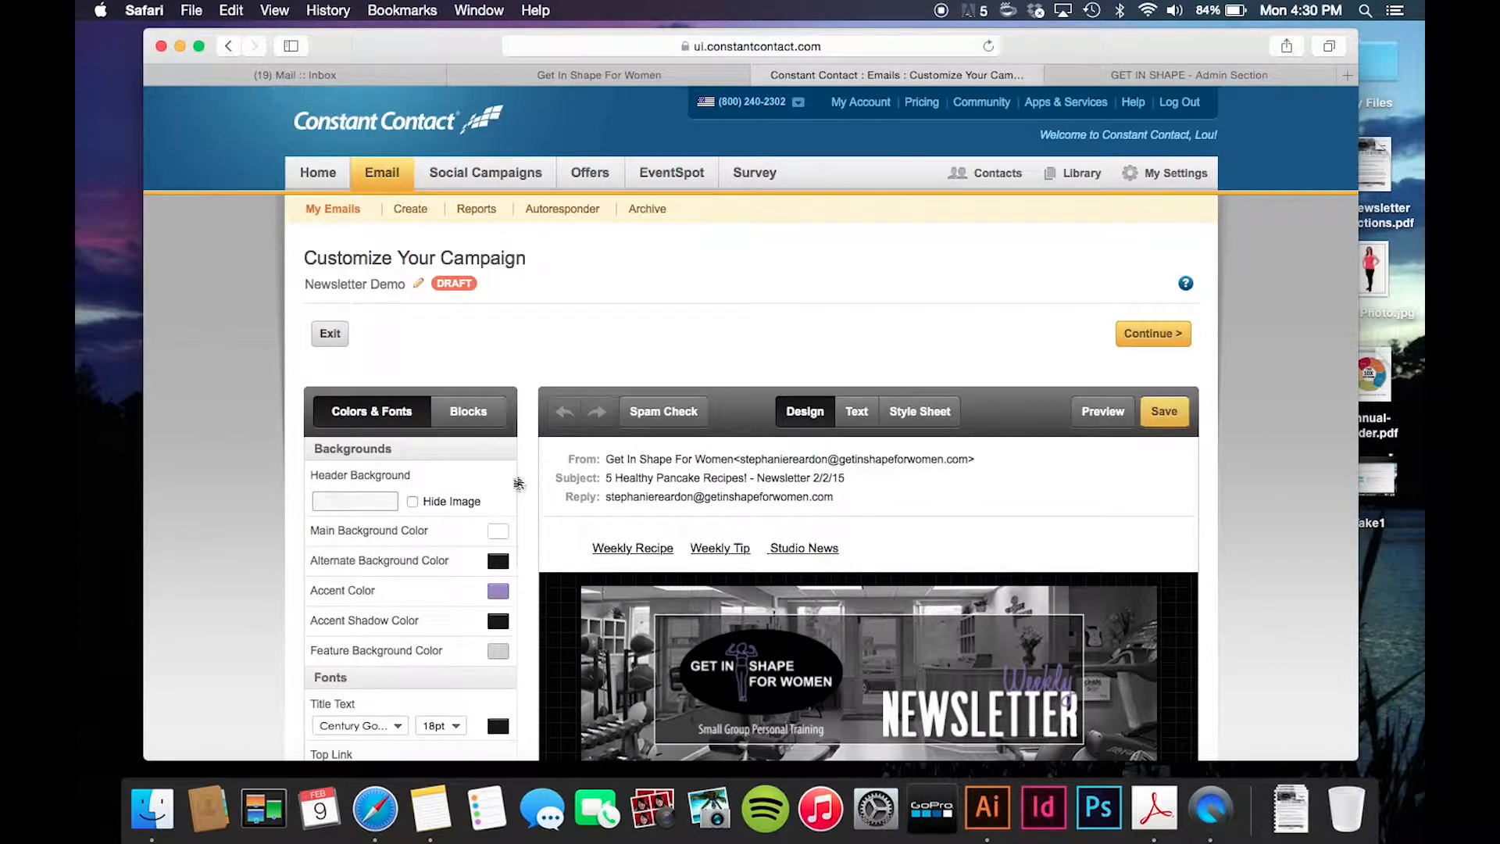
pyautogui.scroll(-3, 651, 488)
pyautogui.scroll(-3, 657, 469)
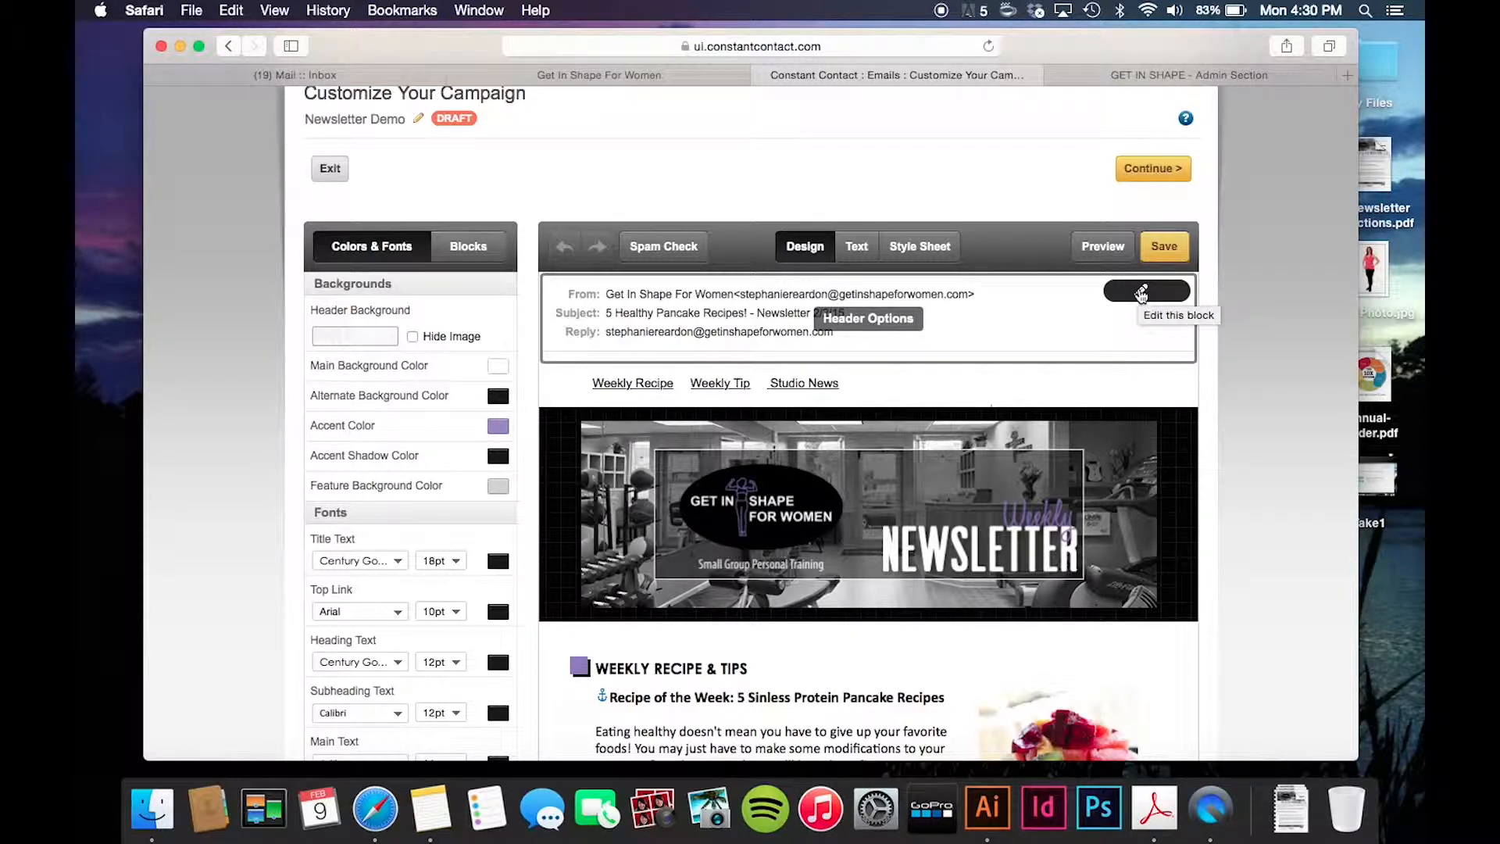
pyautogui.click(1141, 294)
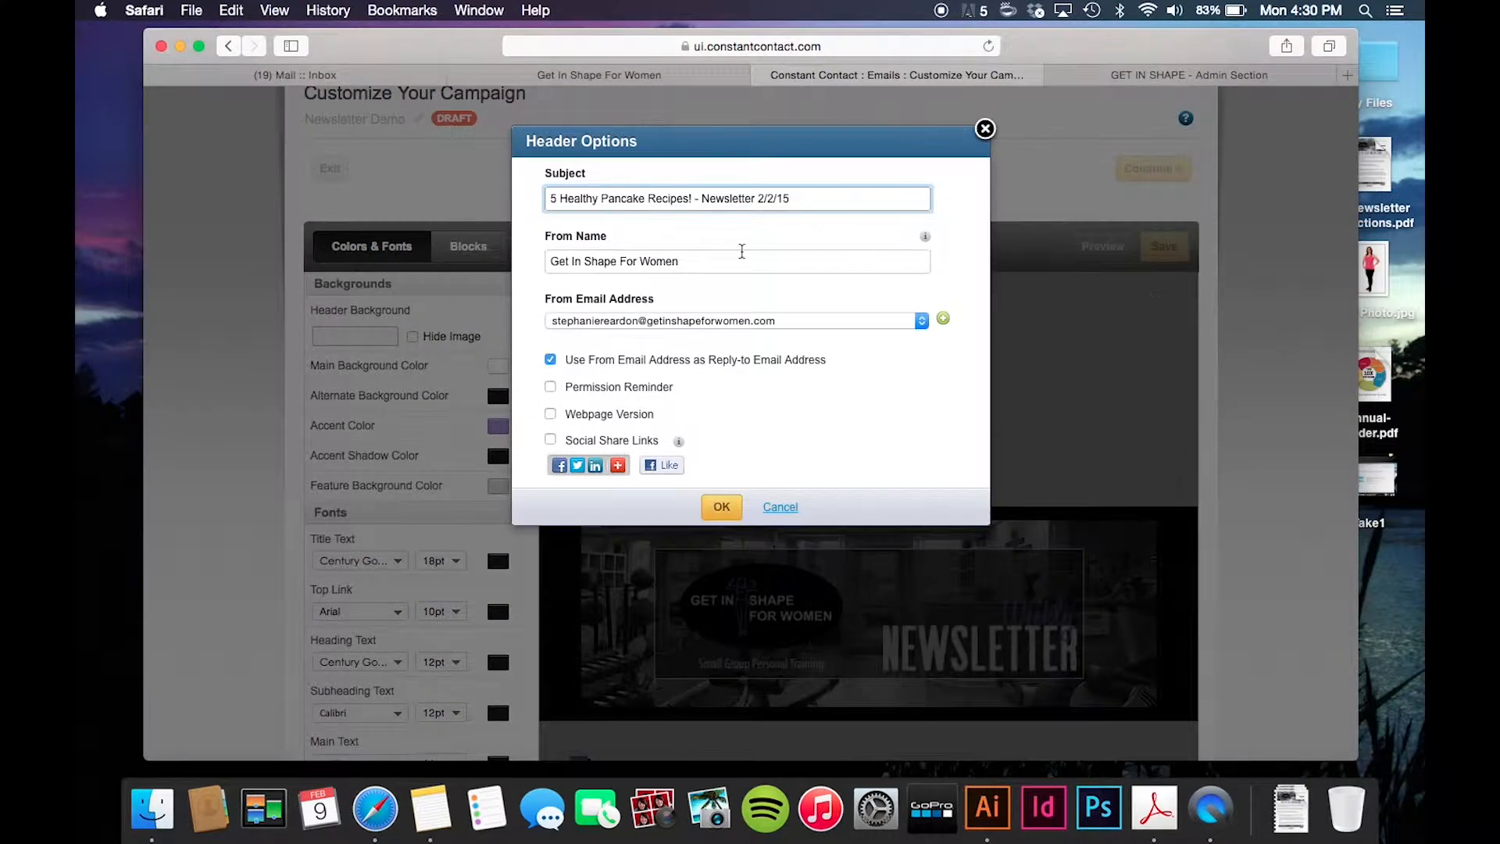
pyautogui.moveTo(831, 198); pyautogui.dragTo(553, 191)
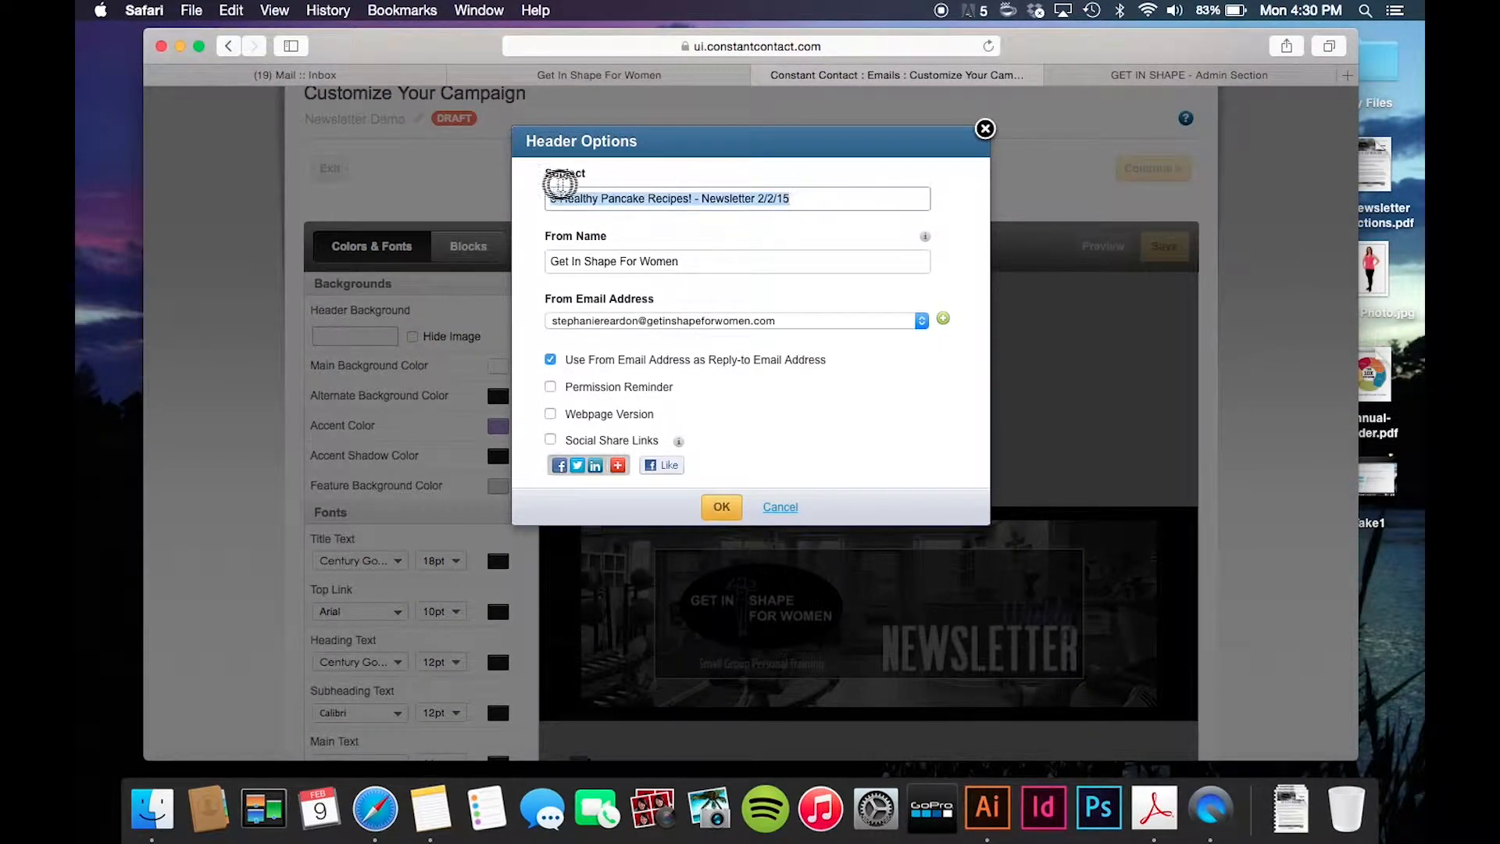
pyautogui.click(555, 197)
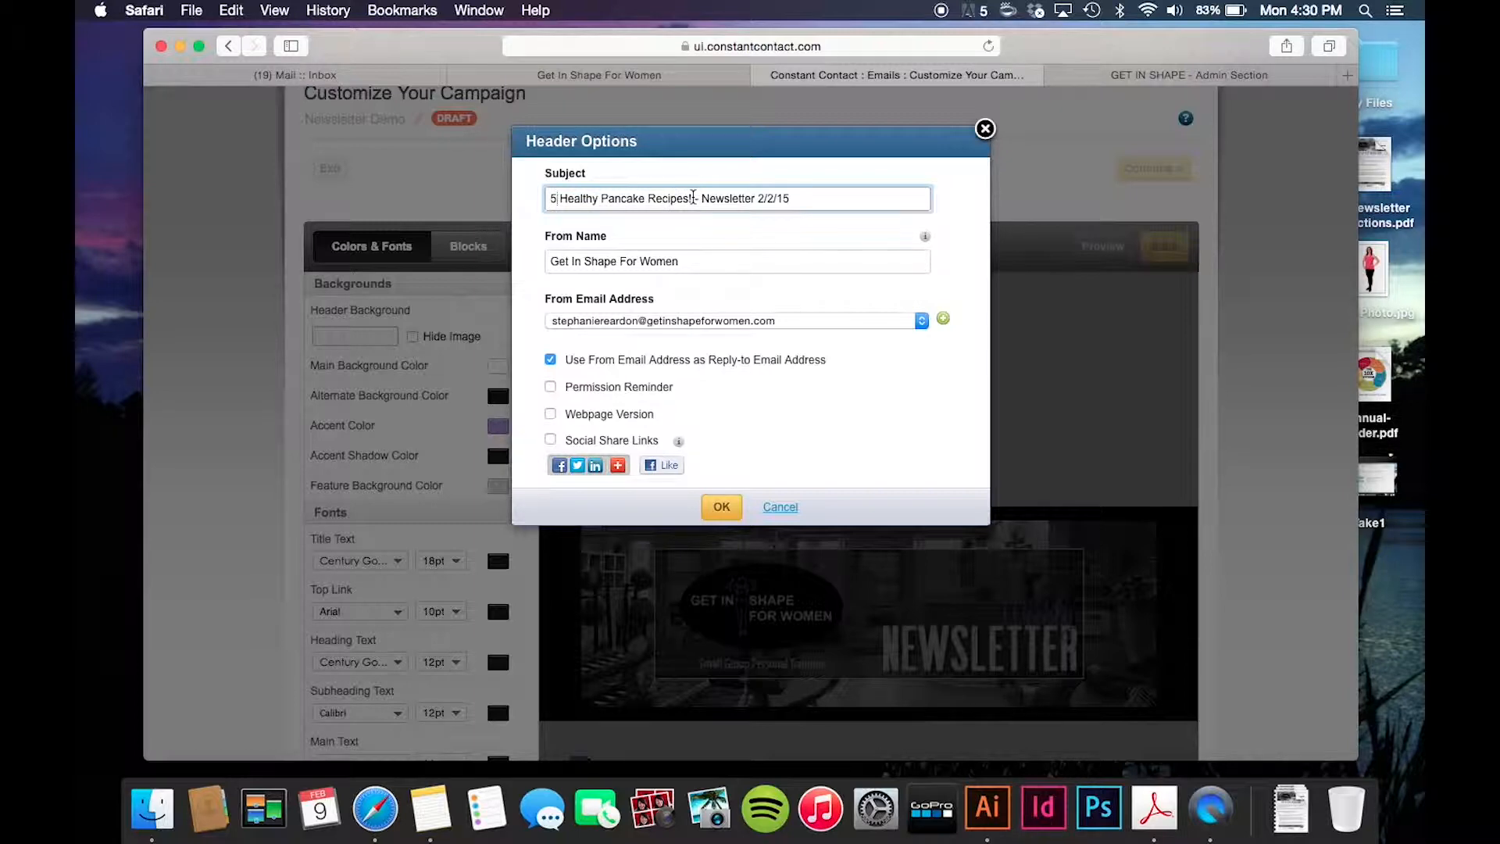
pyautogui.moveTo(692, 197); pyautogui.dragTo(546, 194)
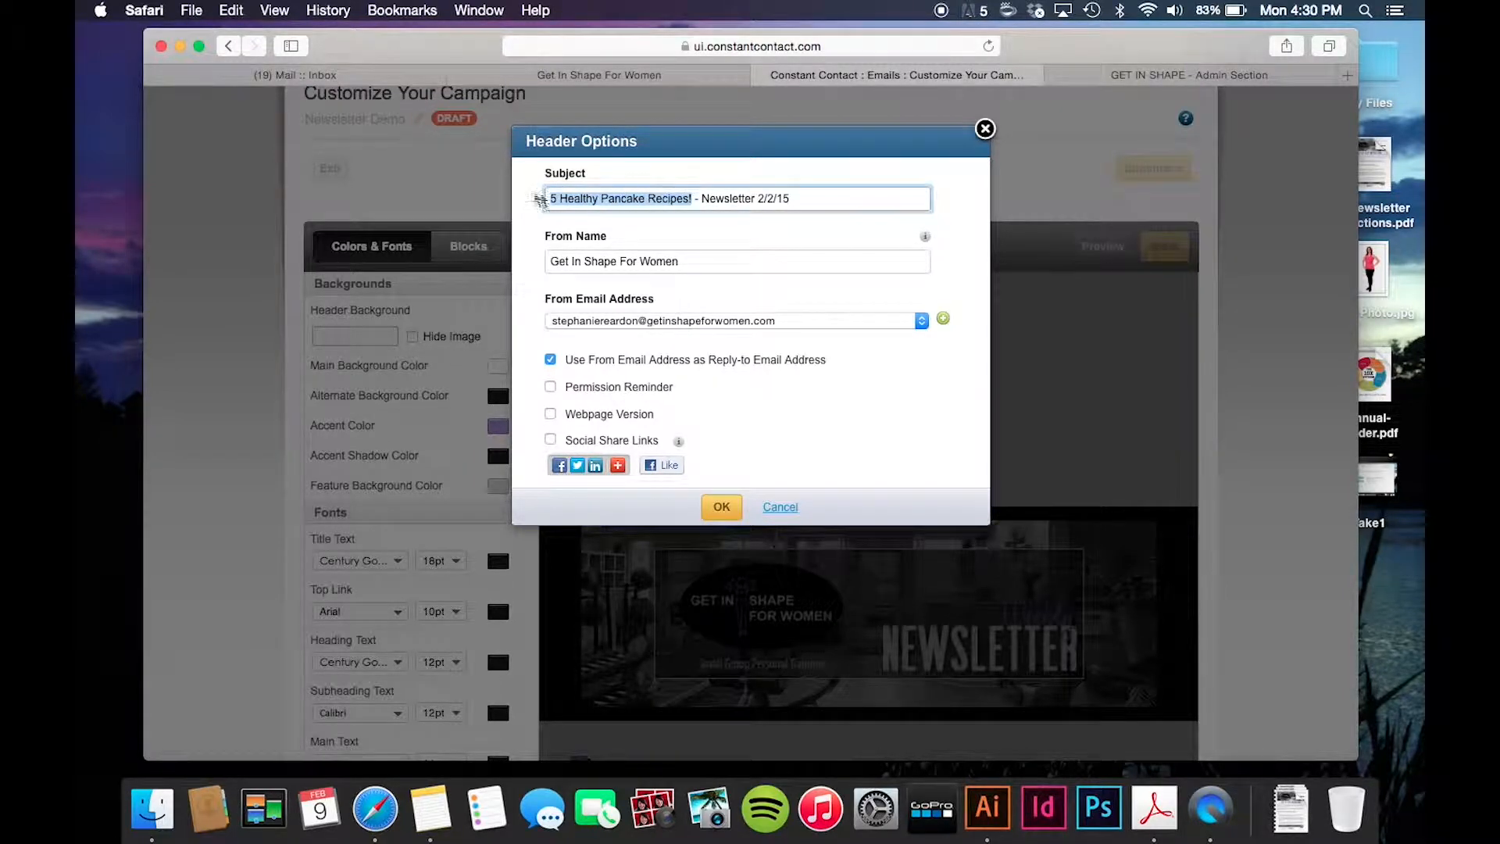
pyautogui.tripleClick(805, 200)
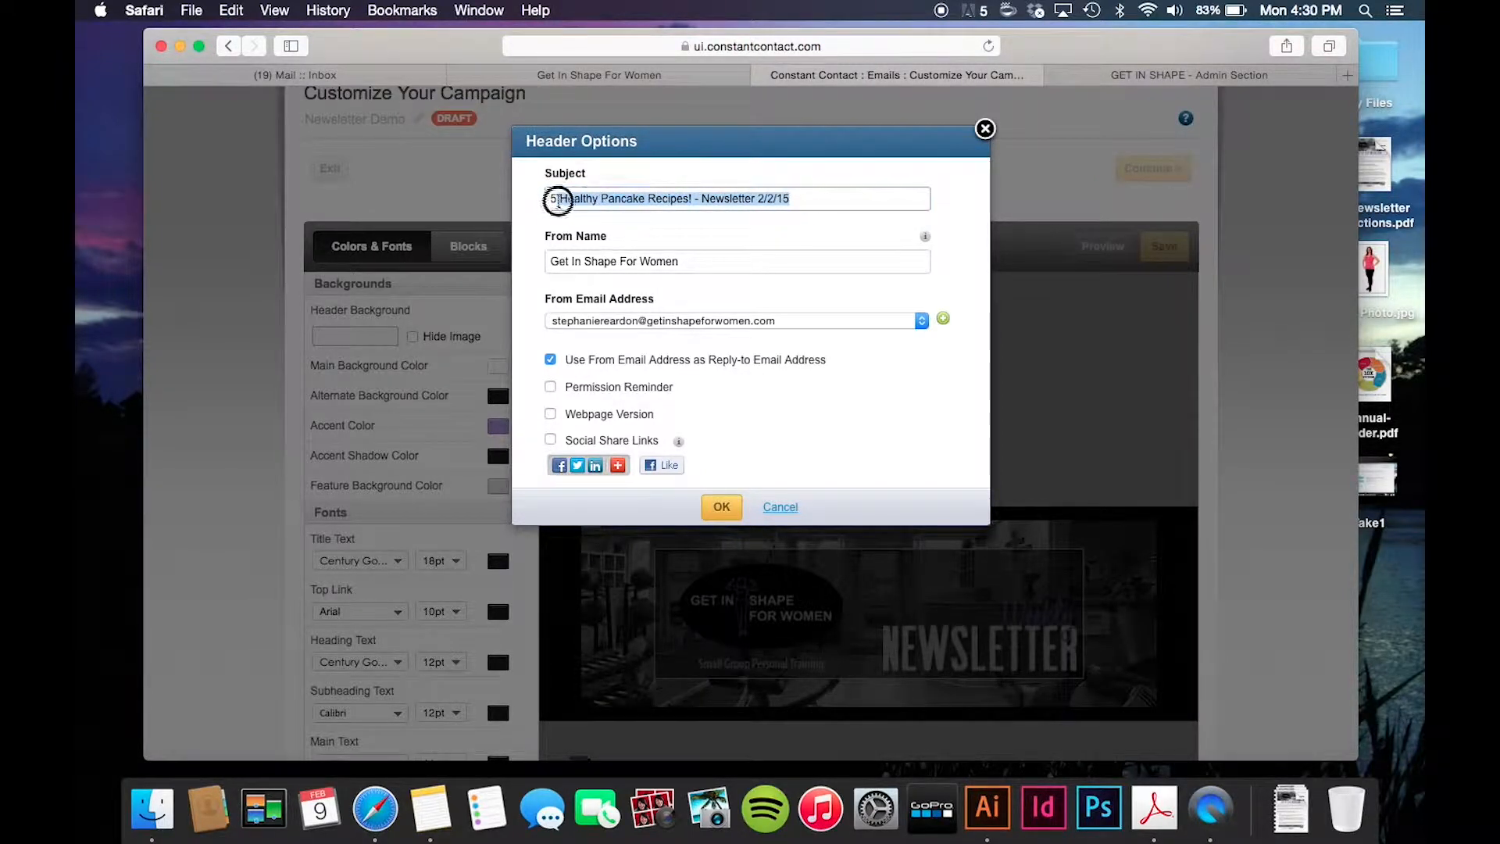
pyautogui.click(815, 205)
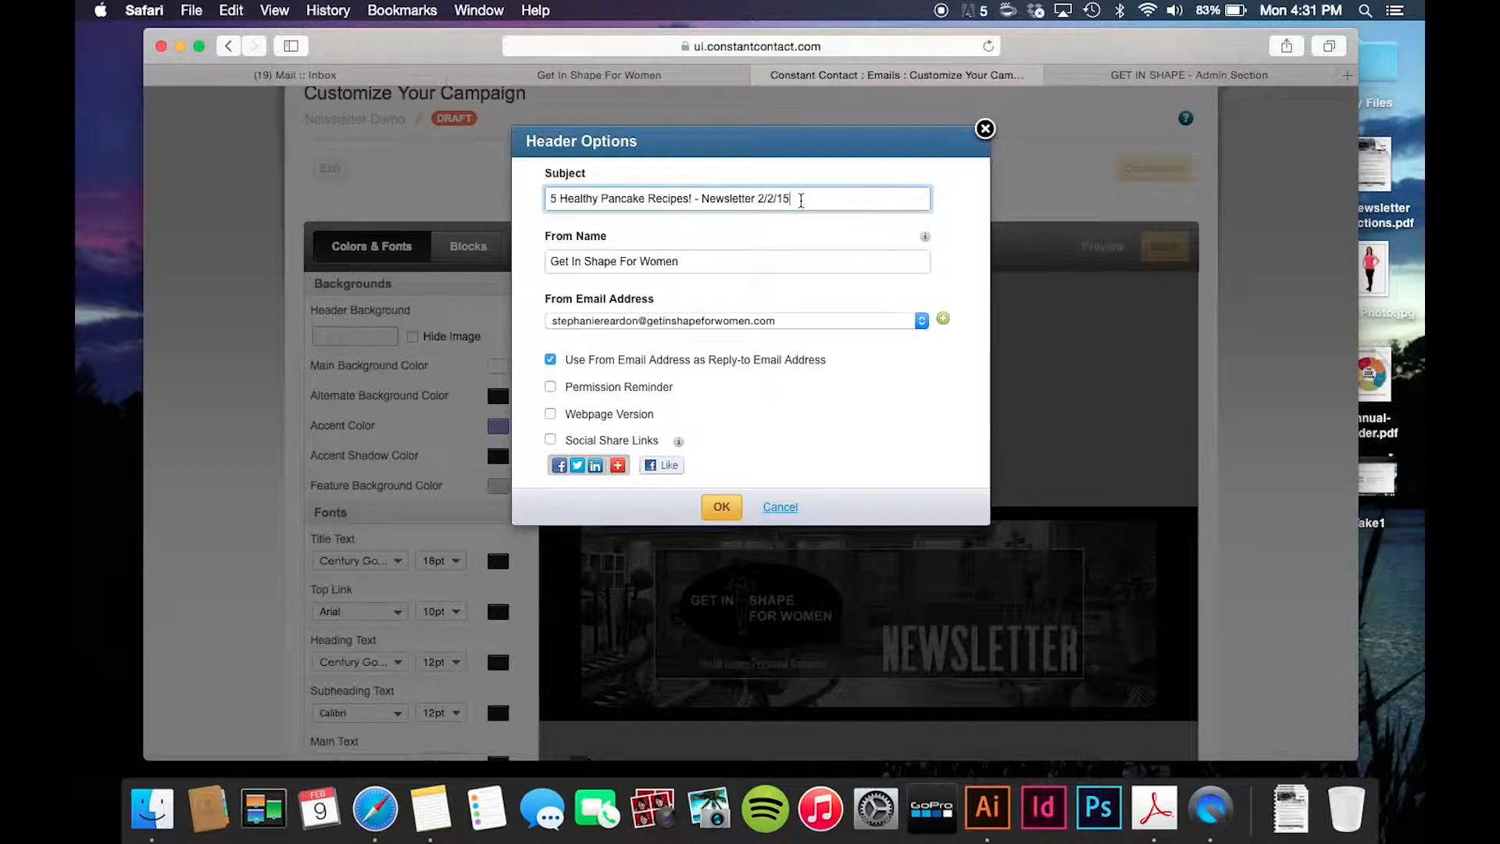
pyautogui.moveTo(798, 198); pyautogui.dragTo(529, 176)
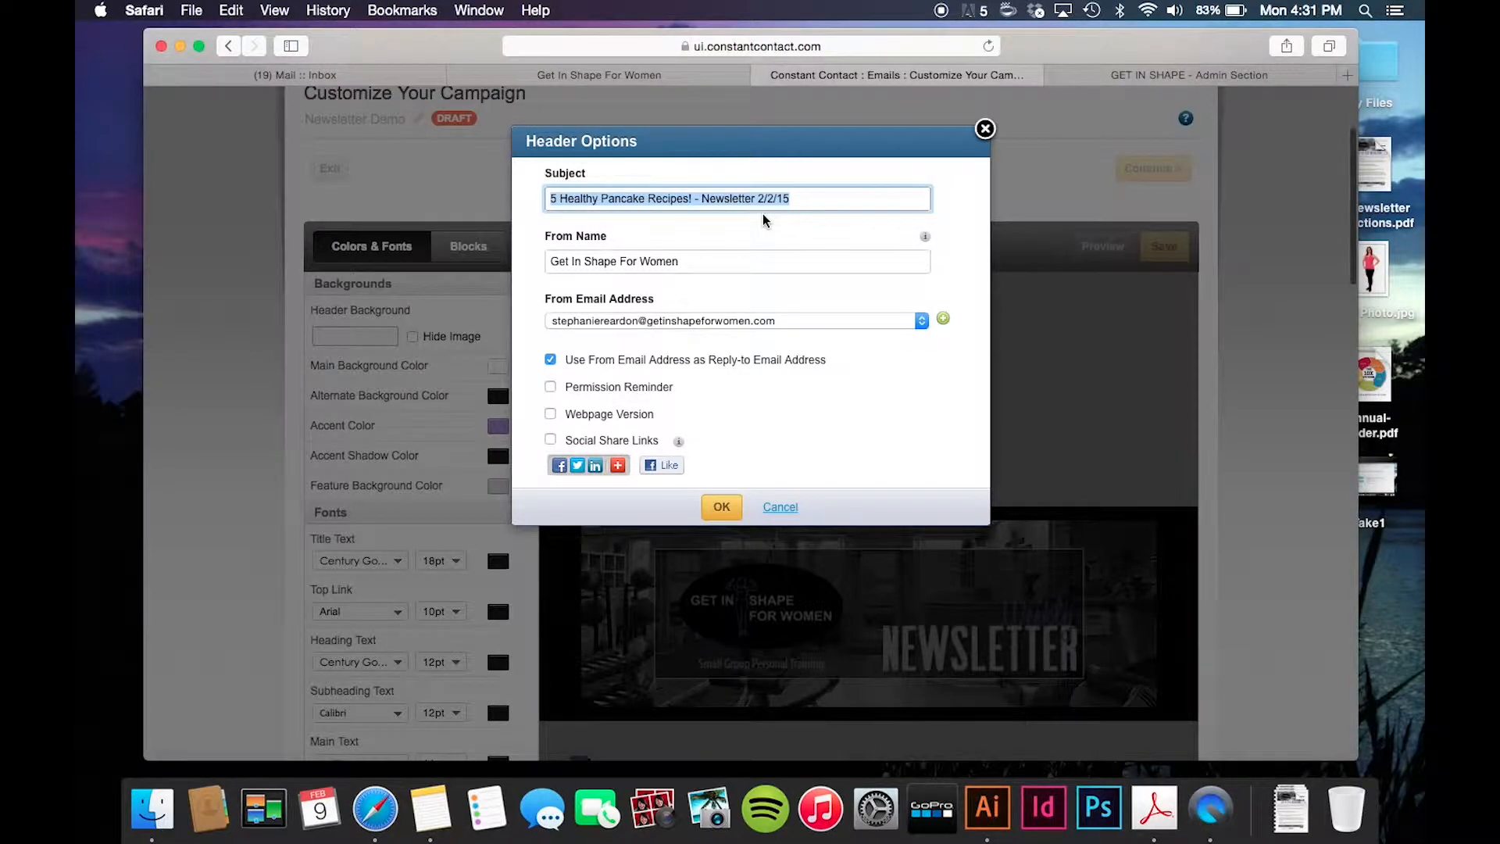
pyautogui.click(802, 192)
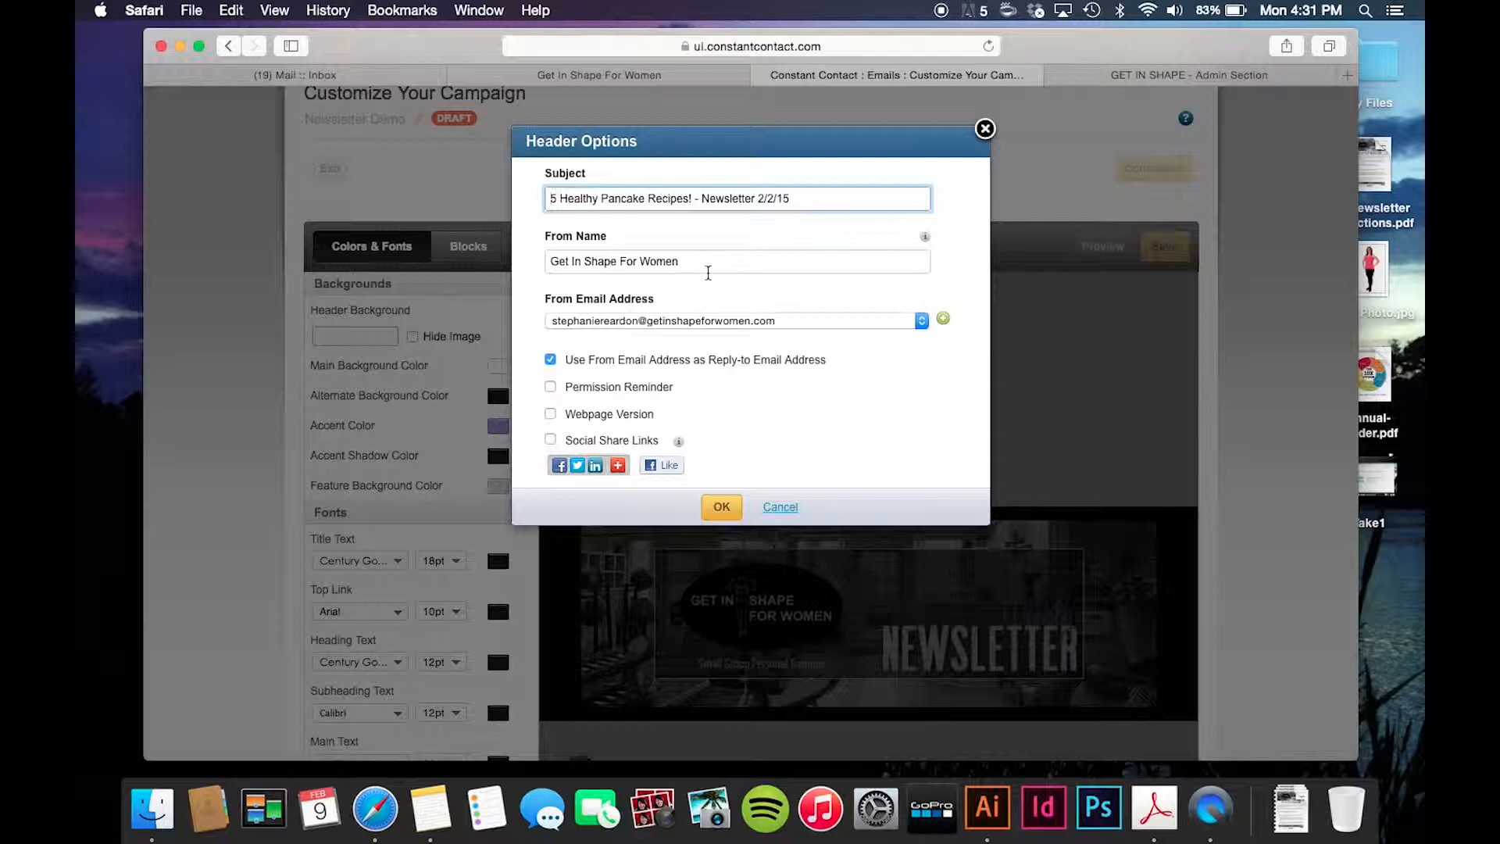
# - Append ' - CORP OFFICE' to the From Name and put the sender's name in front
pyautogui.moveTo(693, 261); pyautogui.dragTo(543, 252)
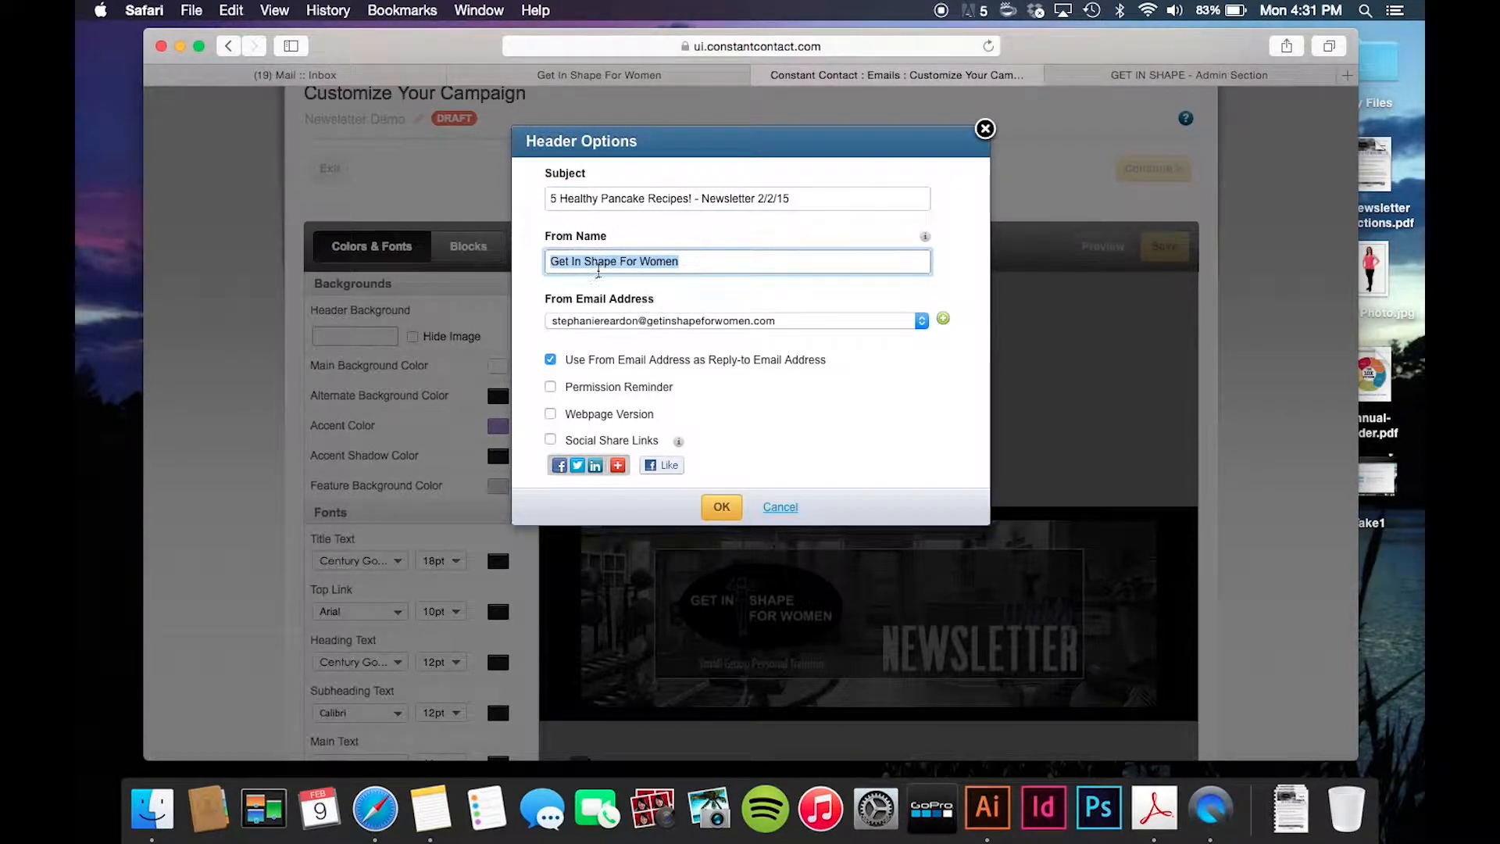
pyautogui.moveTo(563, 262); pyautogui.dragTo(697, 258)
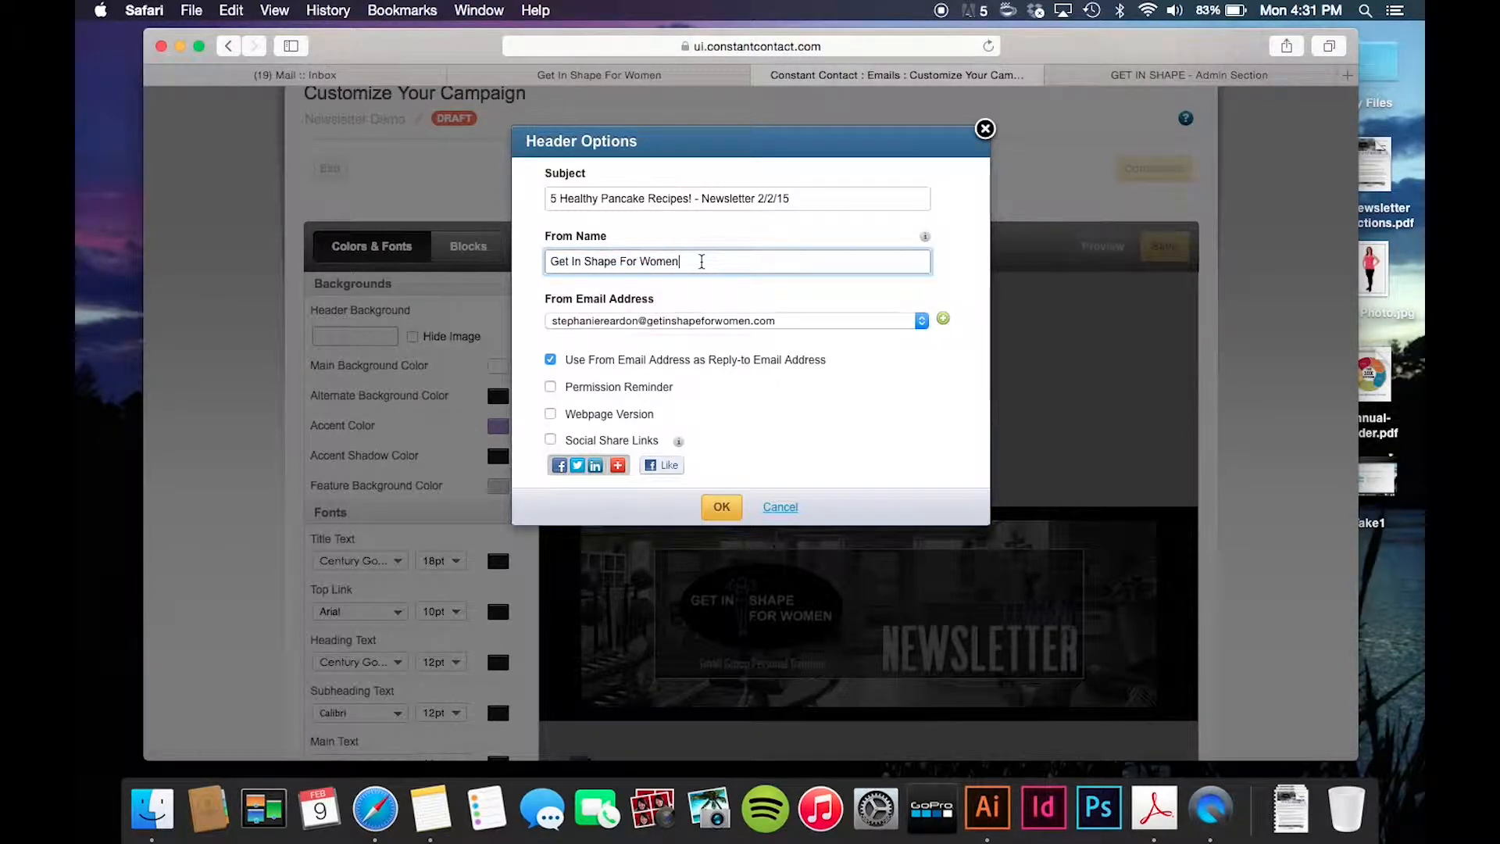
pyautogui.write('- CORP OFFICE')
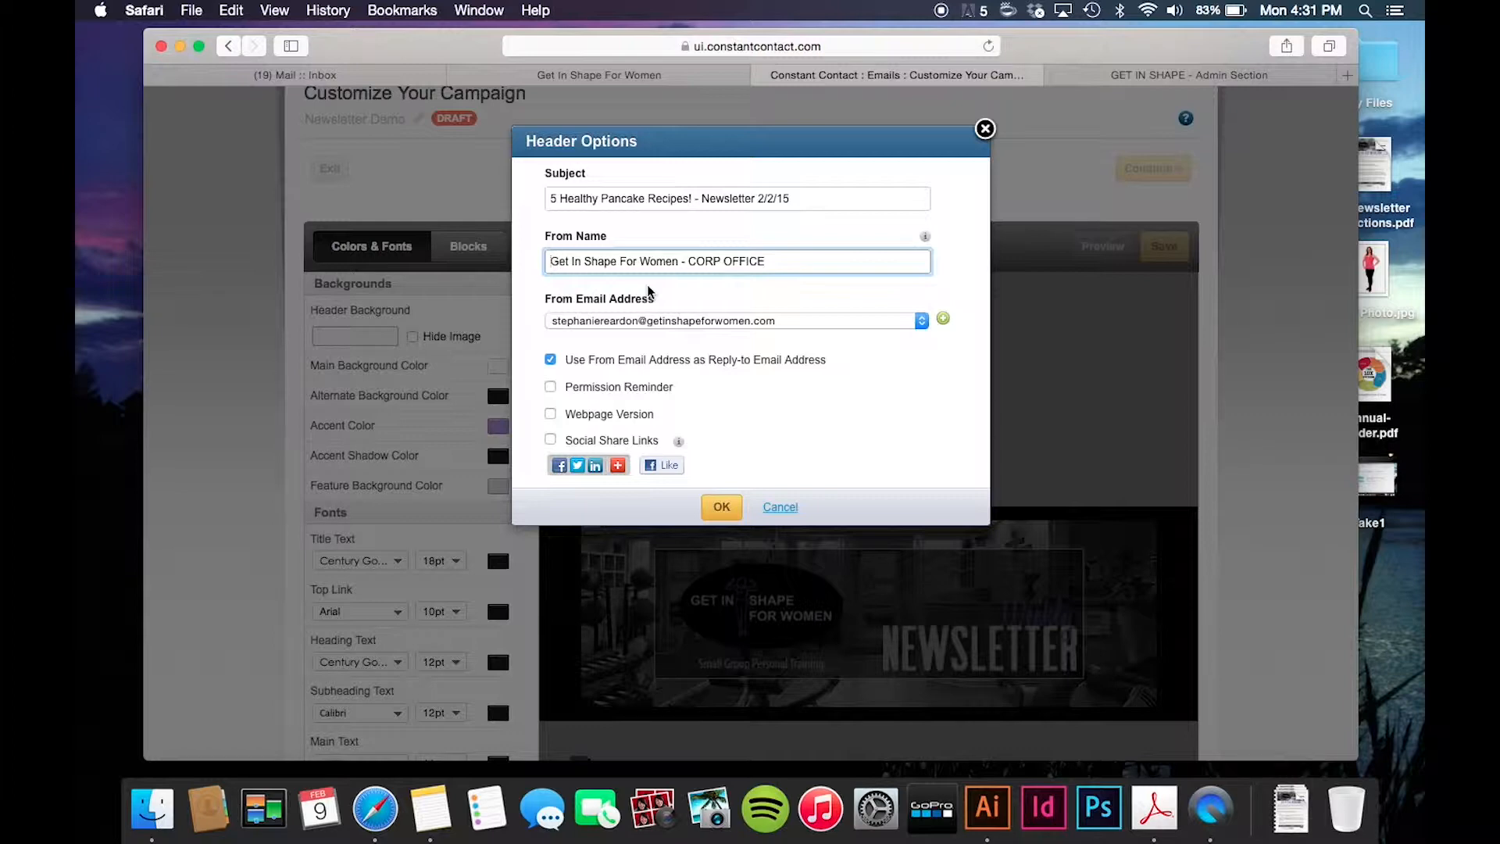
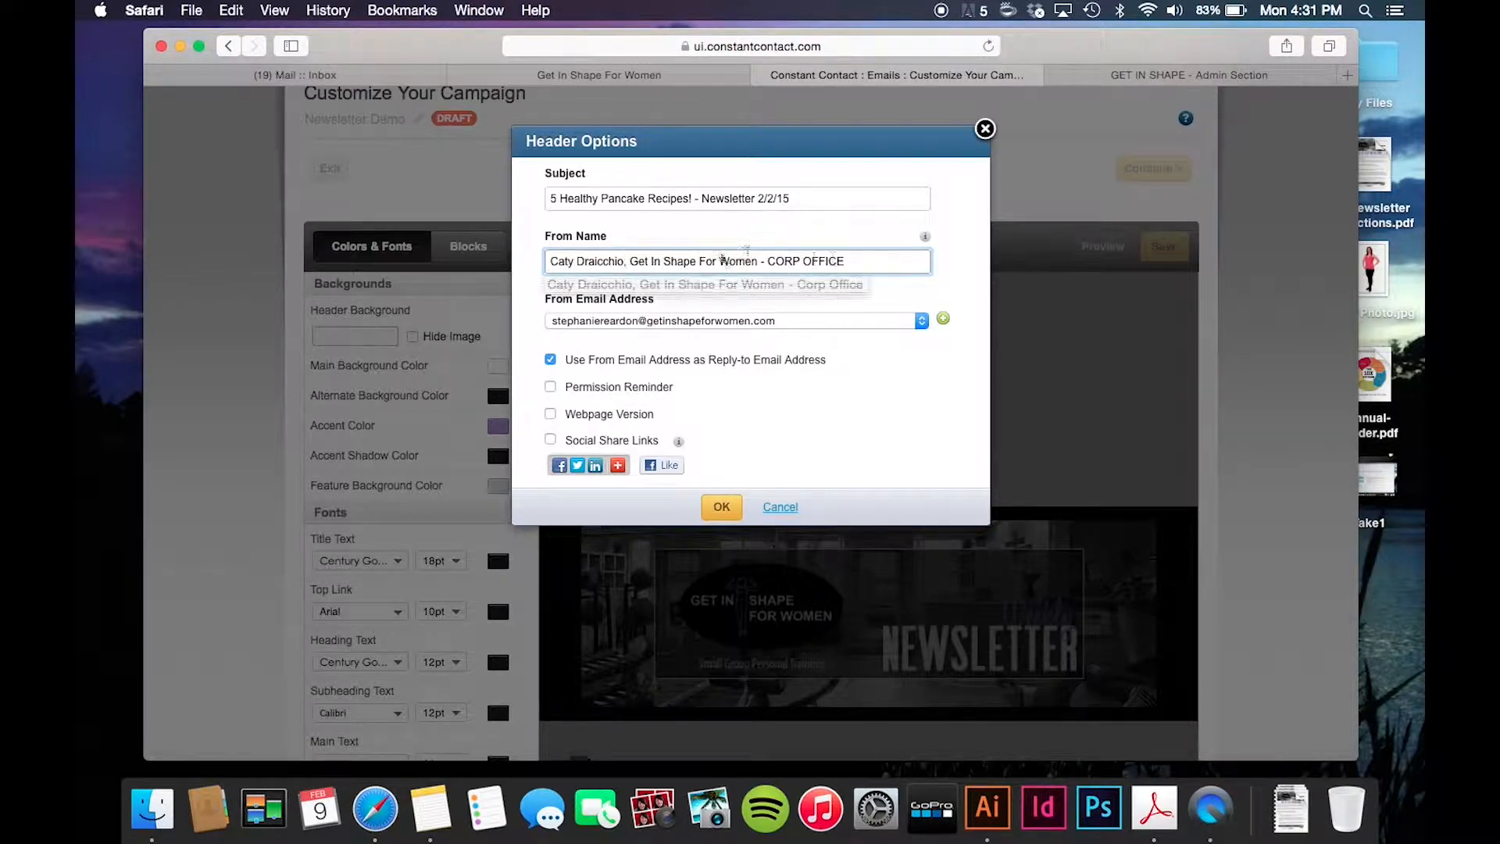
pyautogui.moveTo(848, 261); pyautogui.dragTo(613, 263)
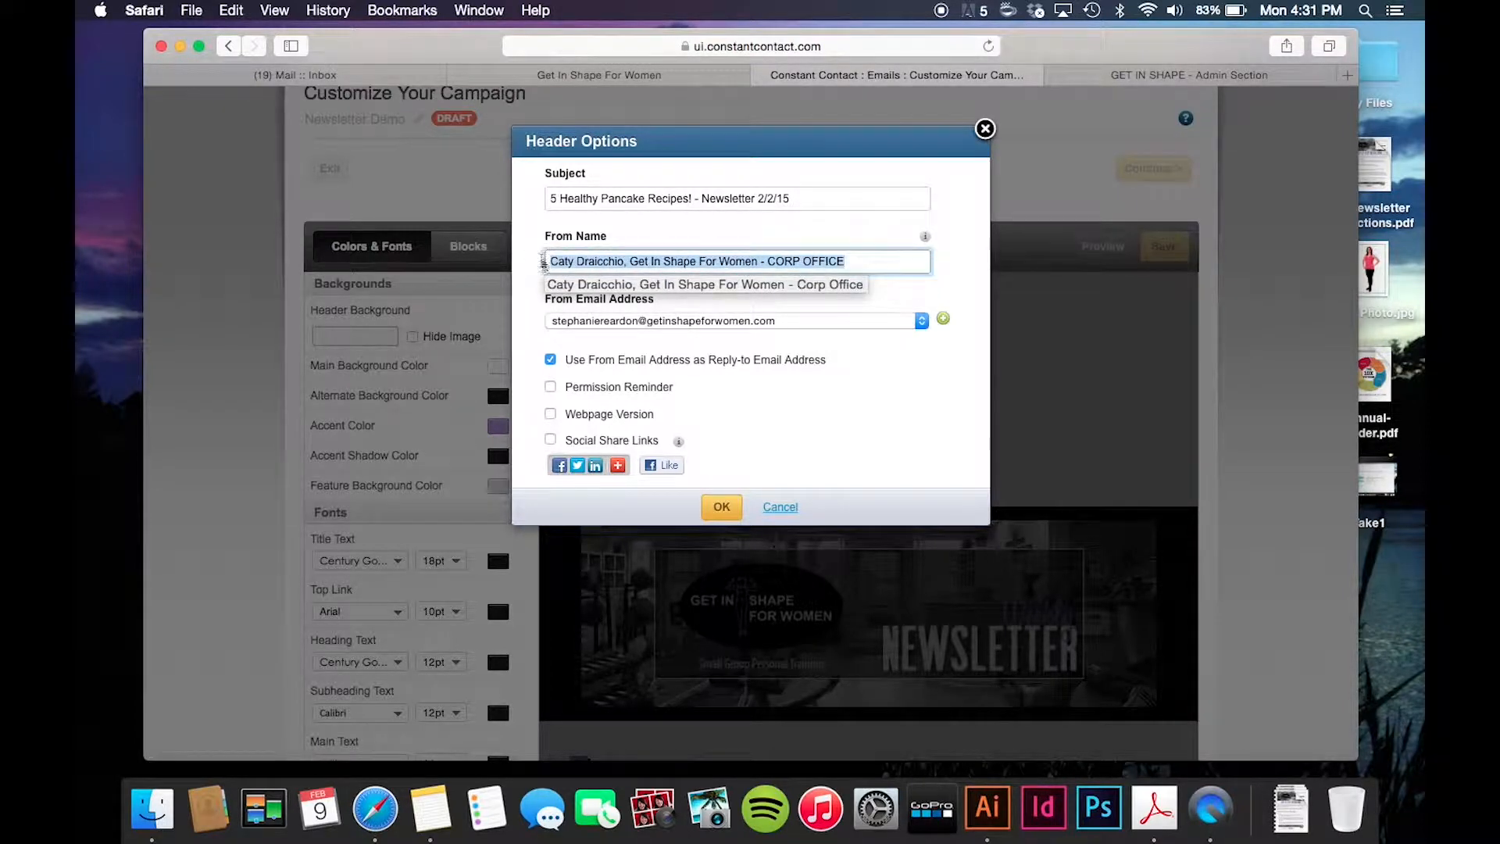
pyautogui.click(868, 259)
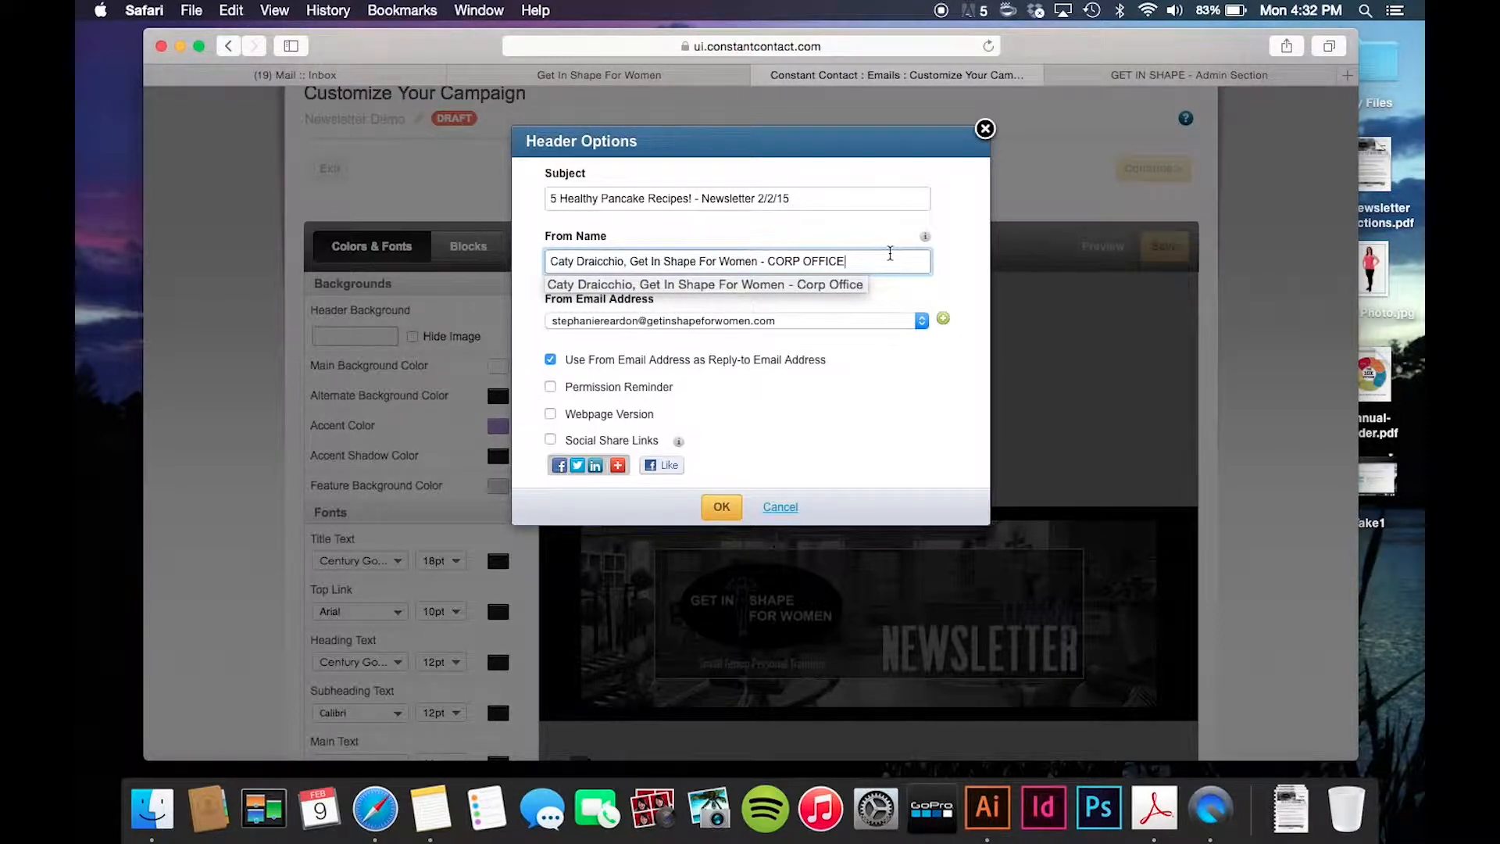
pyautogui.click(777, 260)
pyautogui.moveTo(550, 262); pyautogui.dragTo(855, 259)
pyautogui.click(855, 261)
pyautogui.press('Tab')
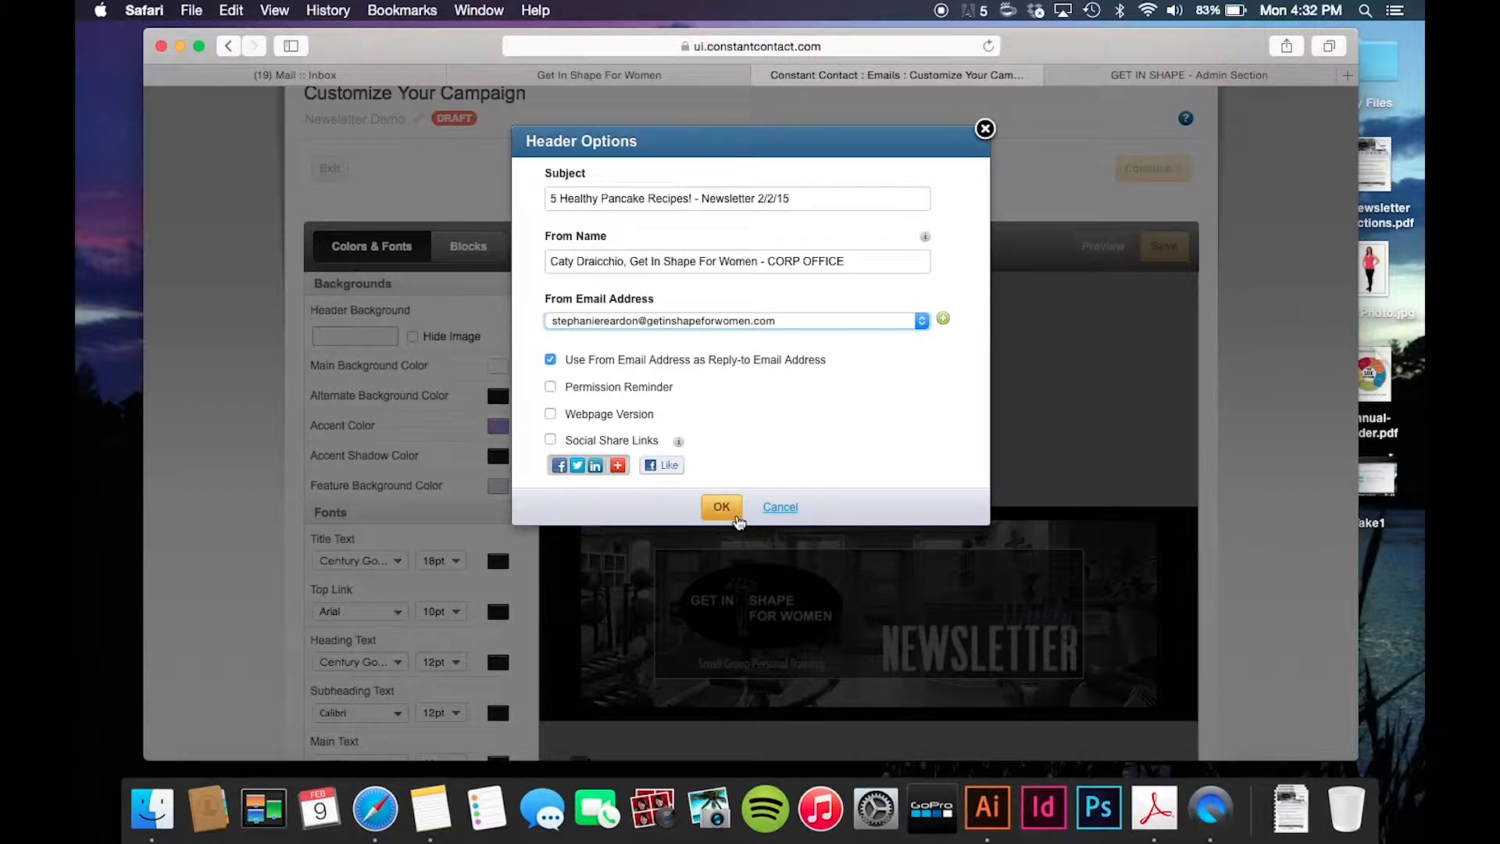
pyautogui.click(719, 510)
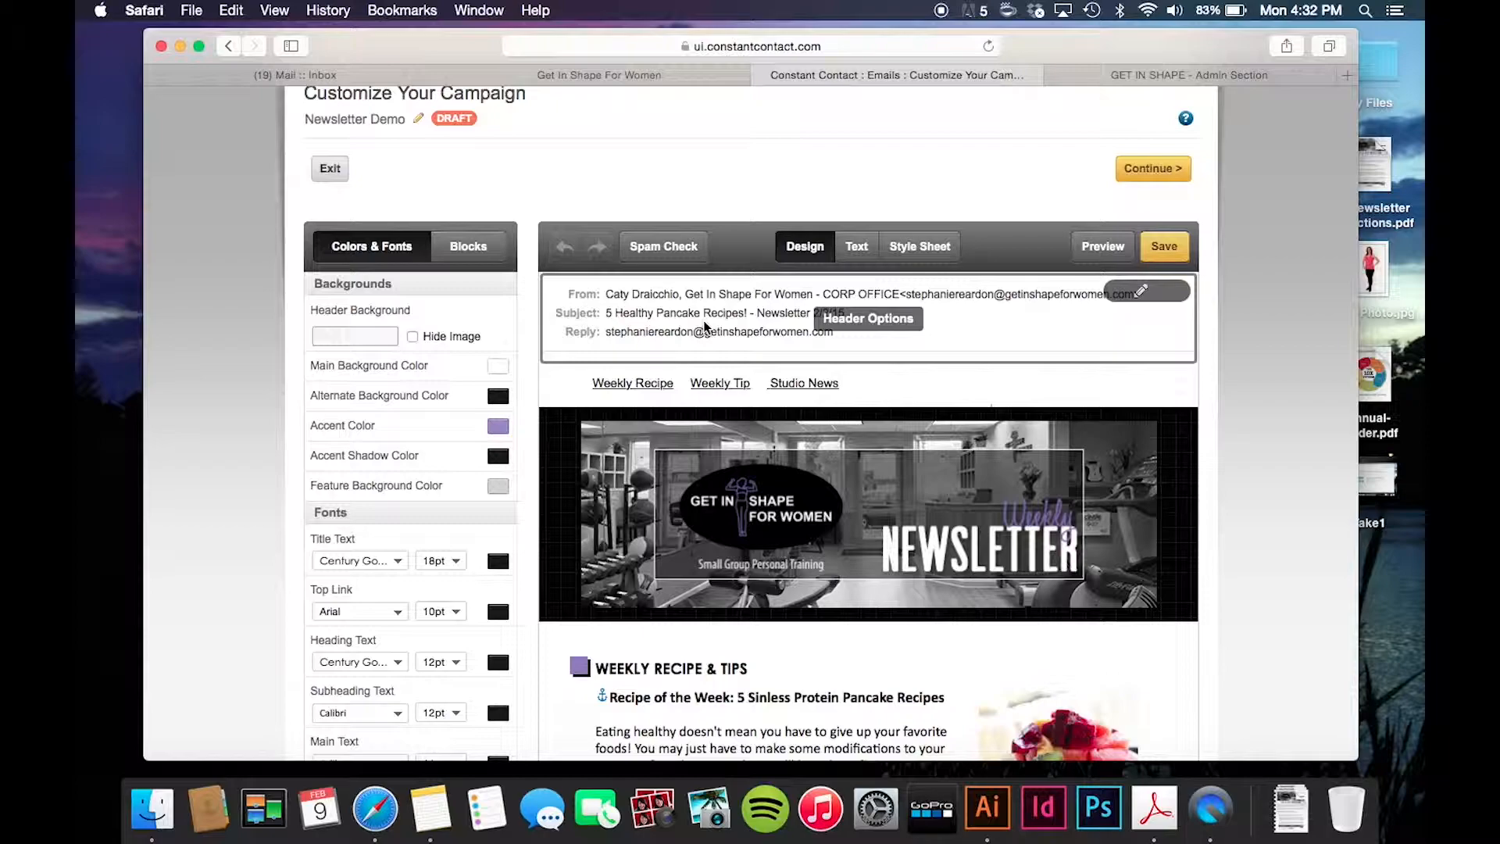
pyautogui.scroll(-1, 705, 327)
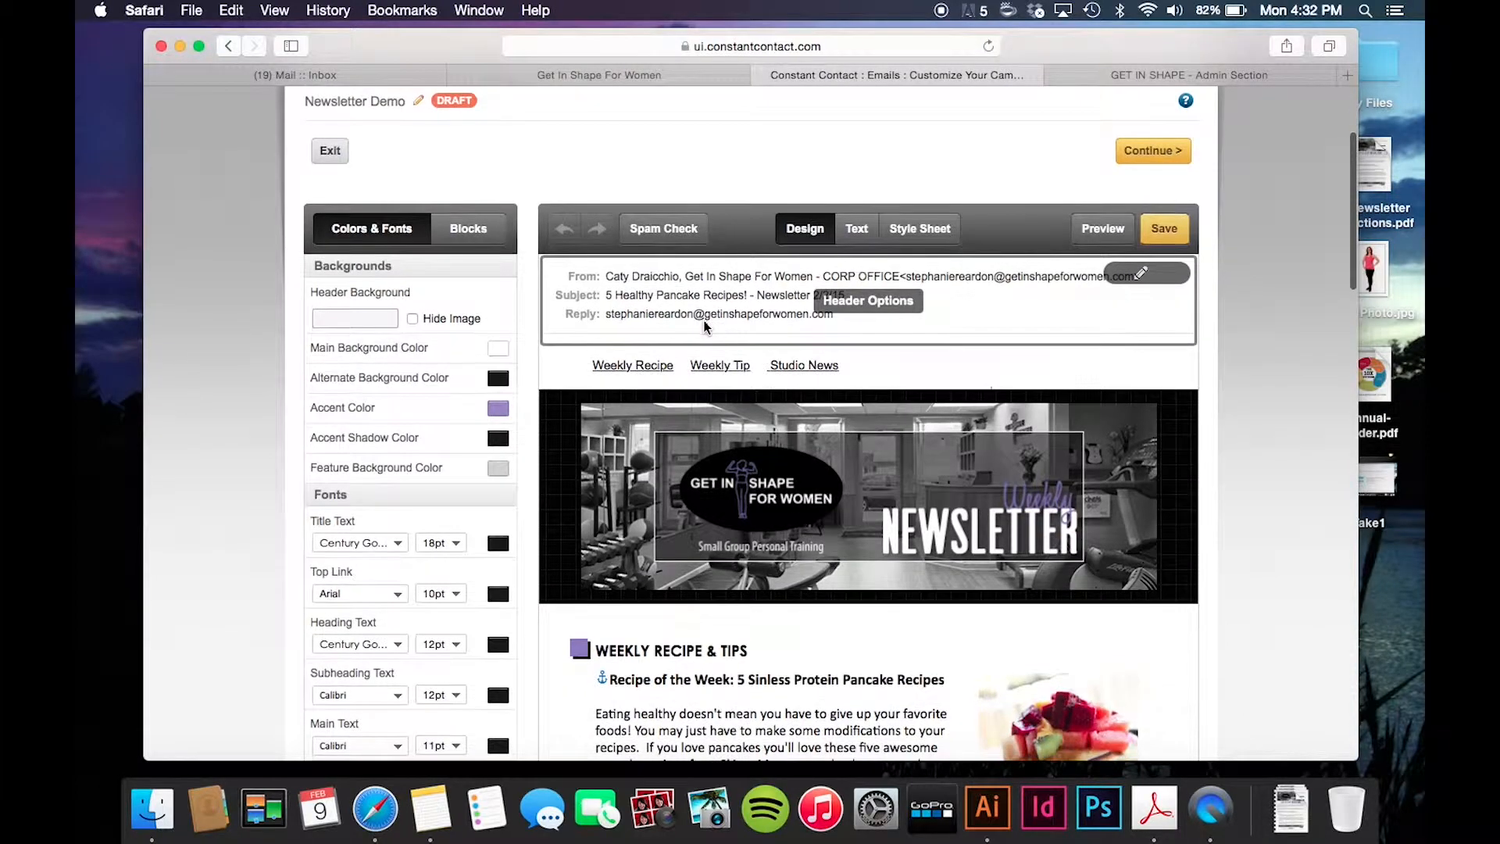
pyautogui.scroll(-3, 969, 316)
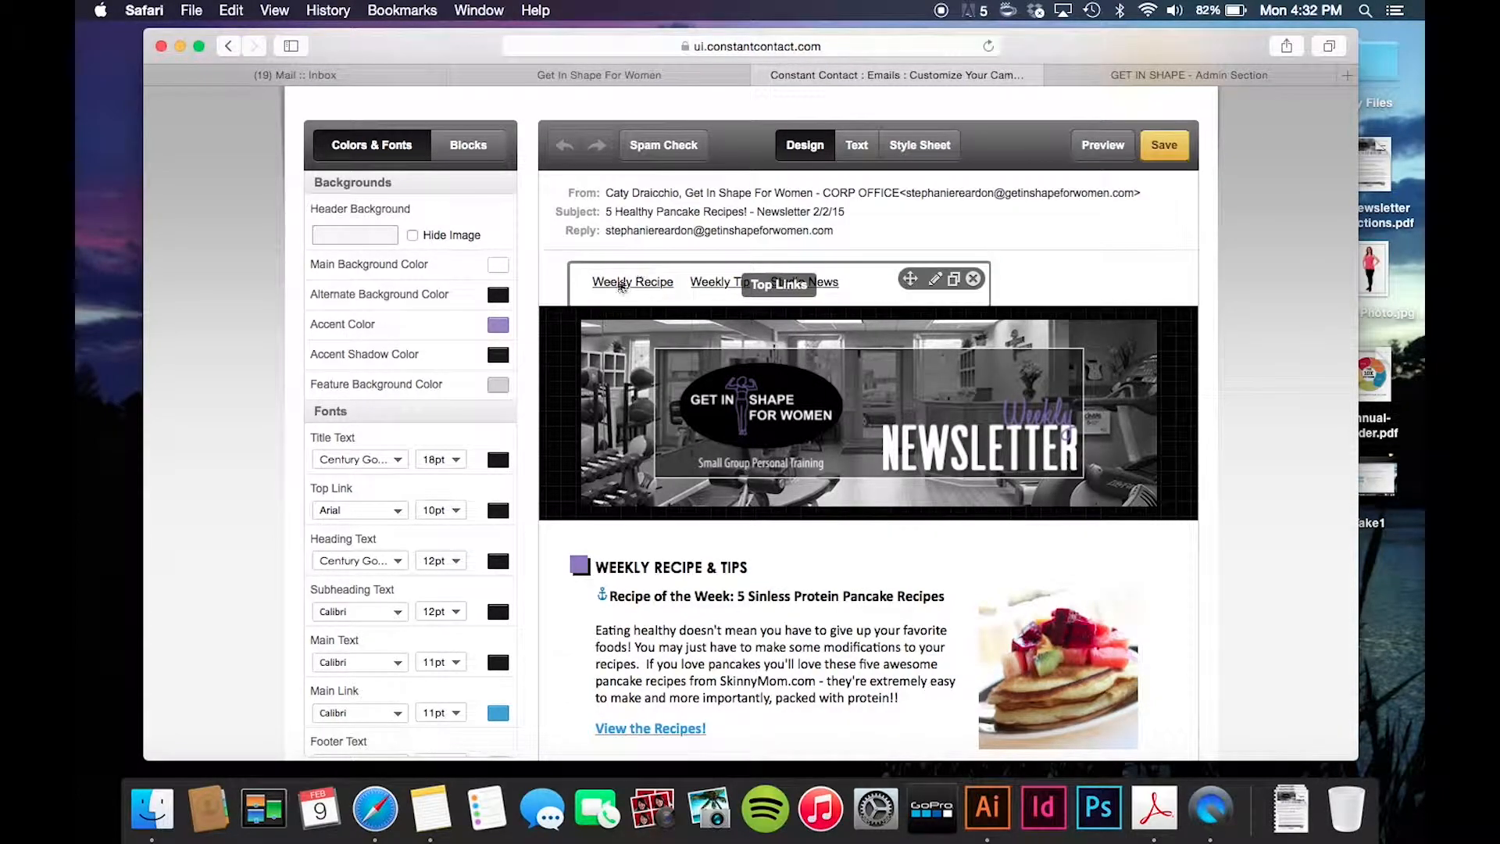
pyautogui.scroll(-1, 617, 288)
pyautogui.scroll(-2, 617, 289)
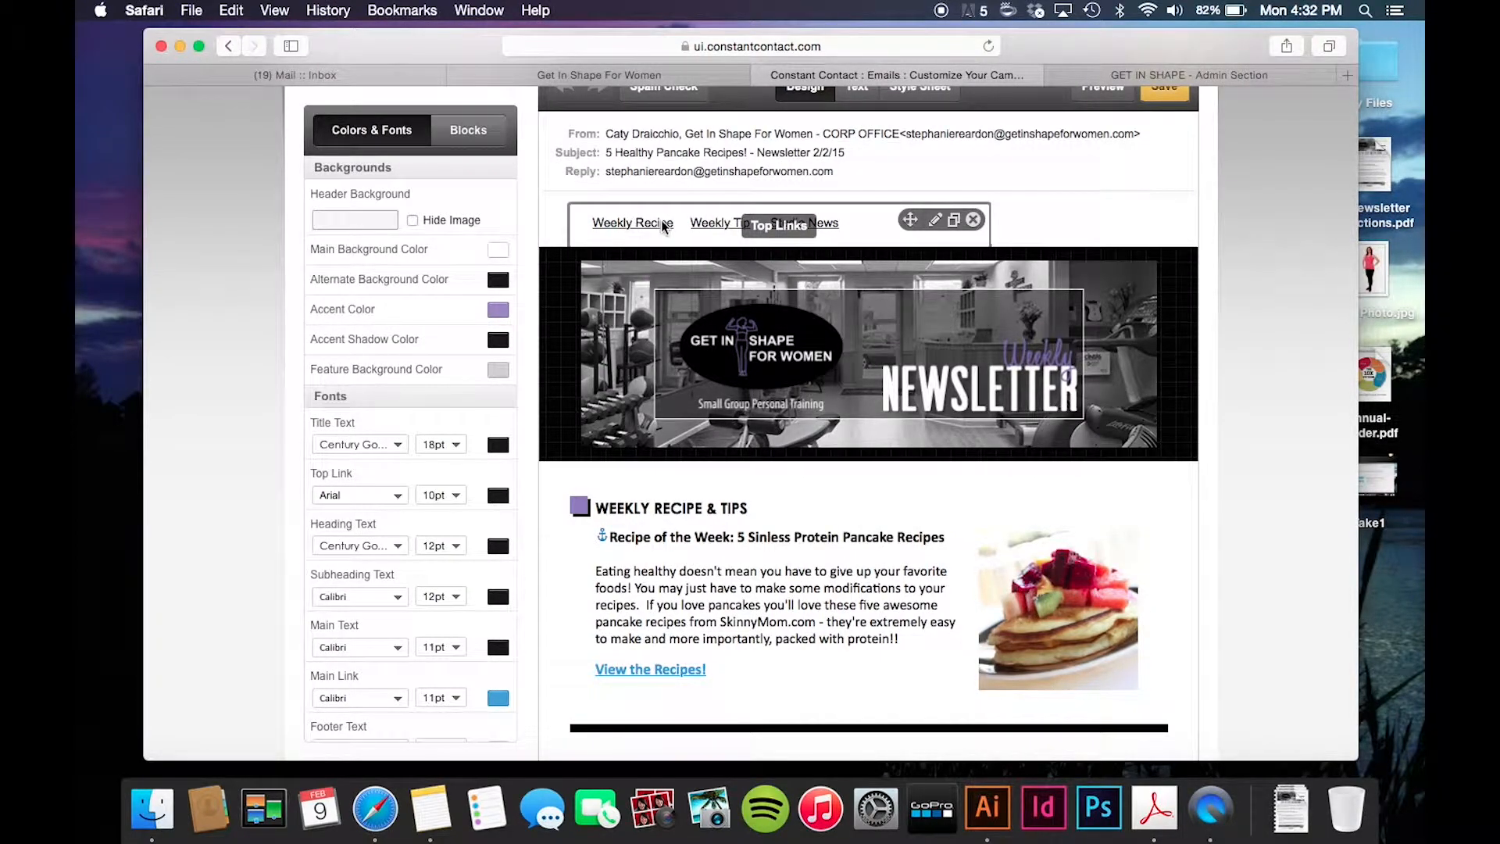
pyautogui.click(662, 225)
pyautogui.scroll(-6, 670, 382)
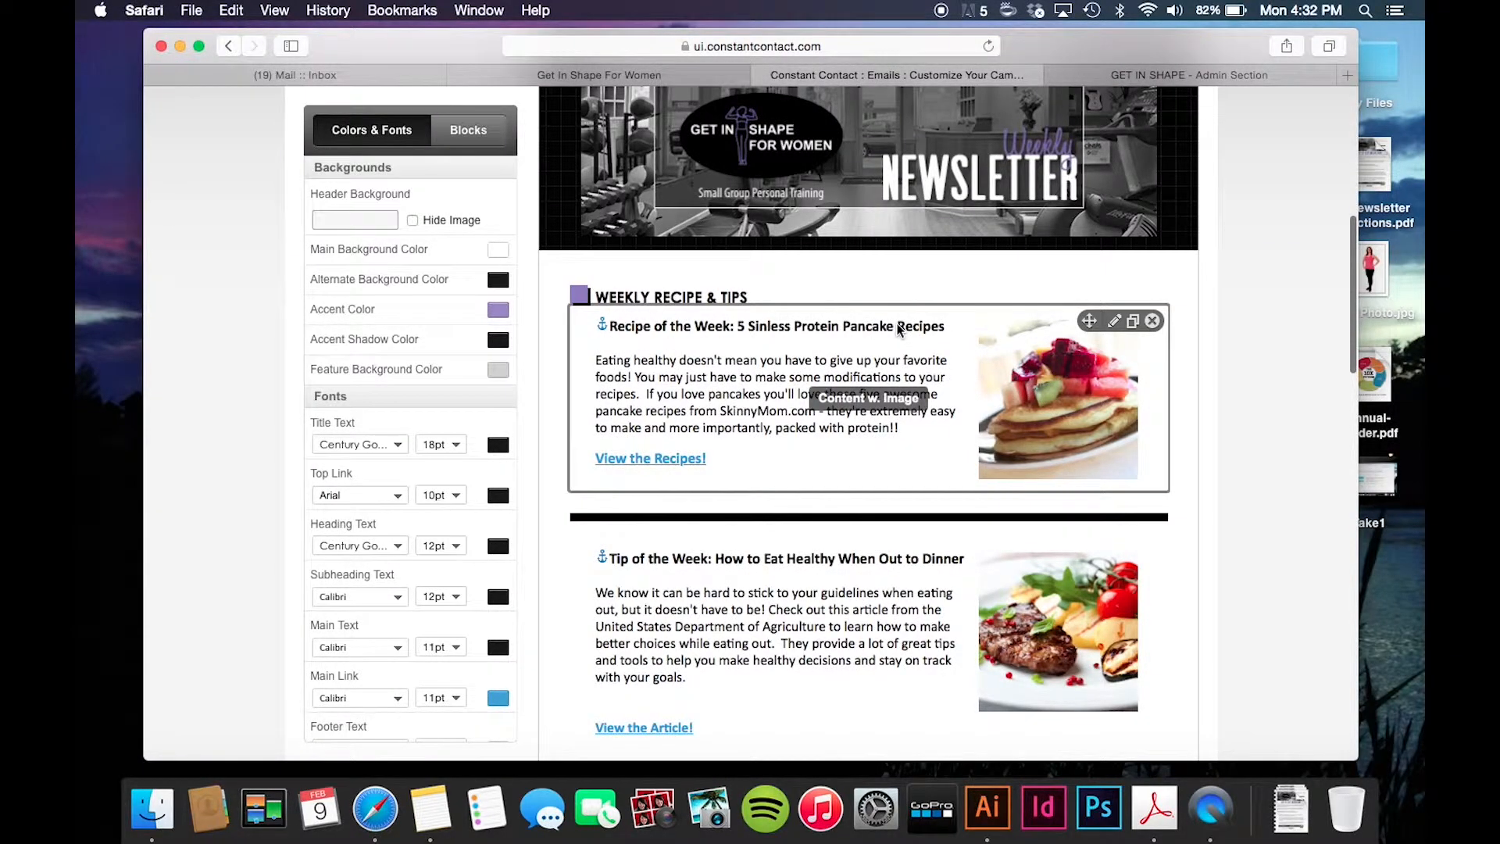
pyautogui.scroll(3, 900, 329)
pyautogui.scroll(-5, 712, 566)
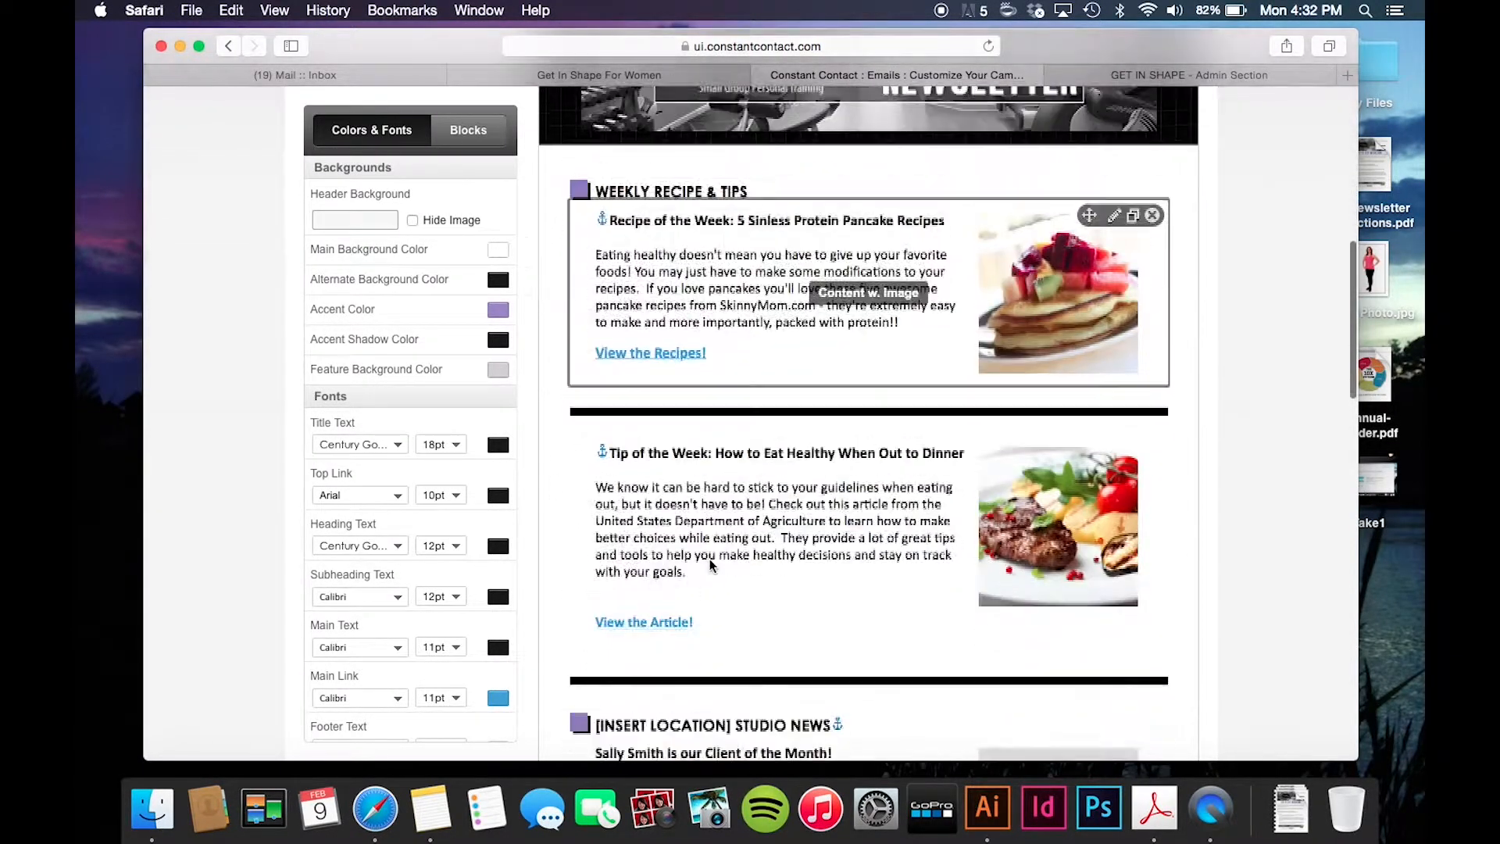
pyautogui.scroll(-4, 712, 566)
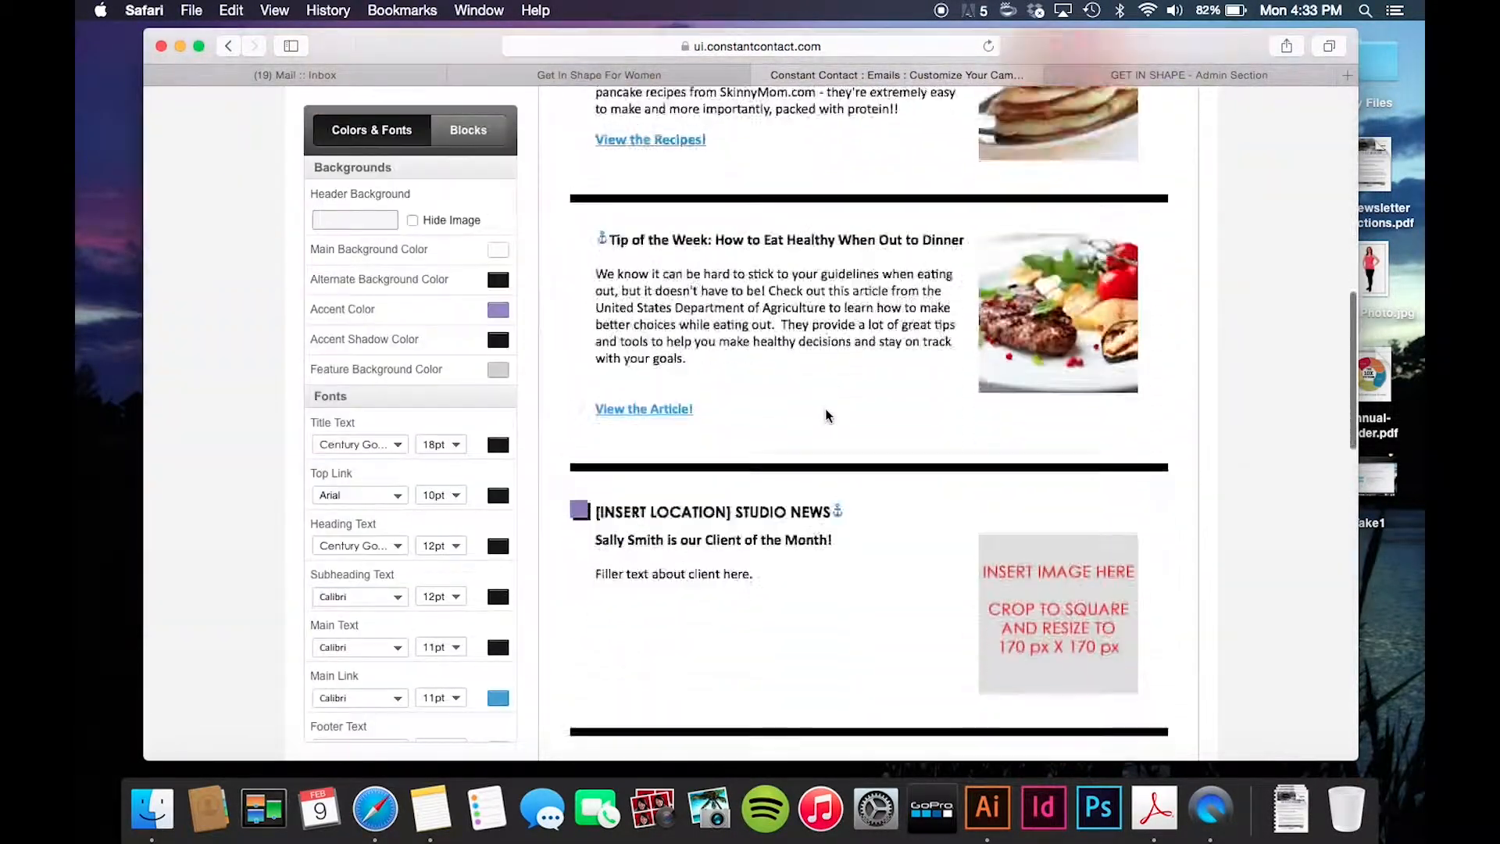
pyautogui.scroll(-8, 827, 416)
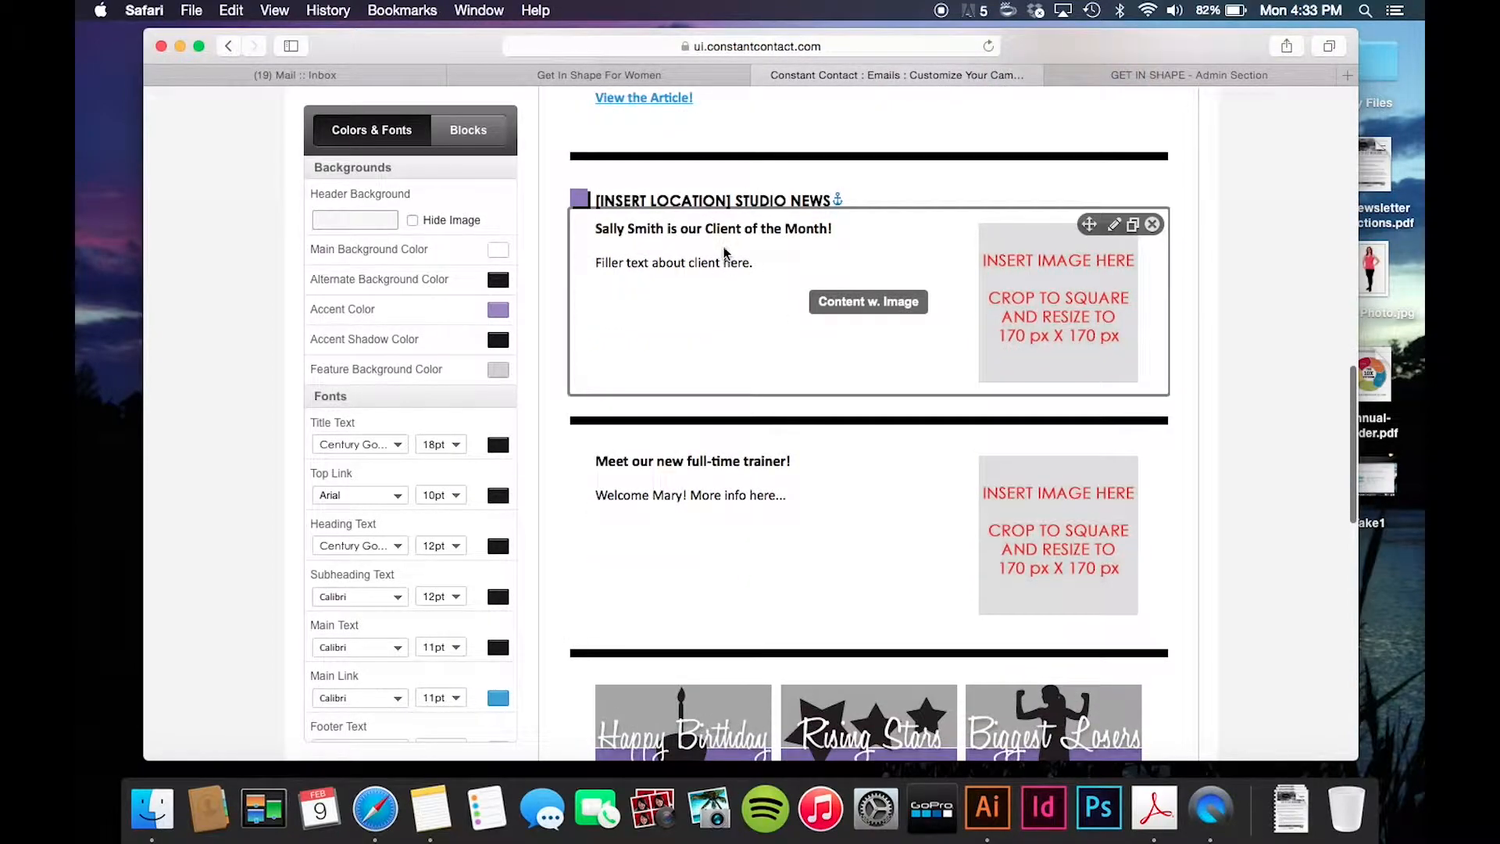
pyautogui.scroll(15, 725, 252)
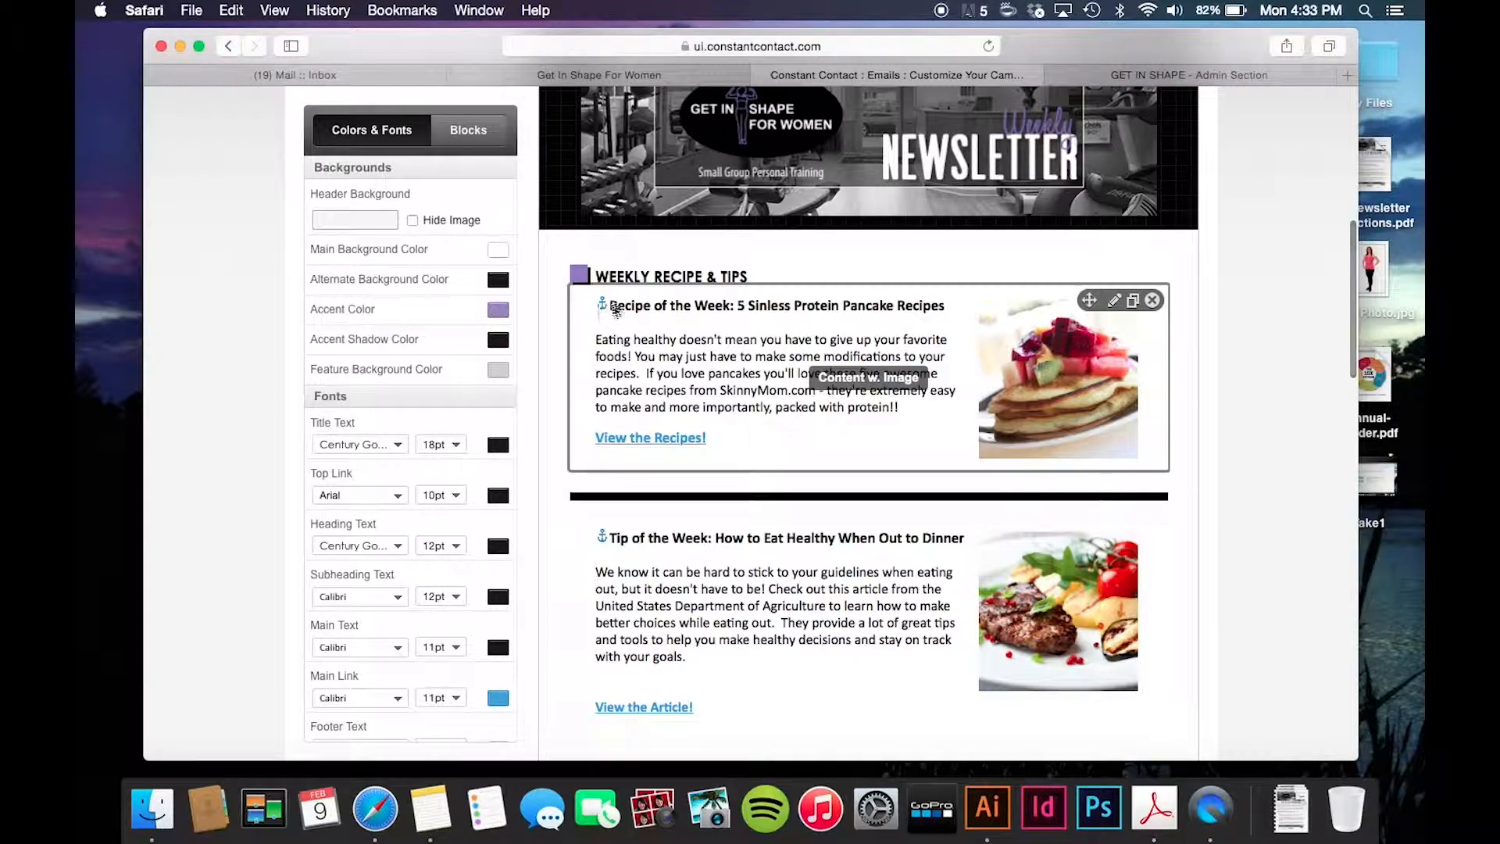
pyautogui.scroll(5, 598, 305)
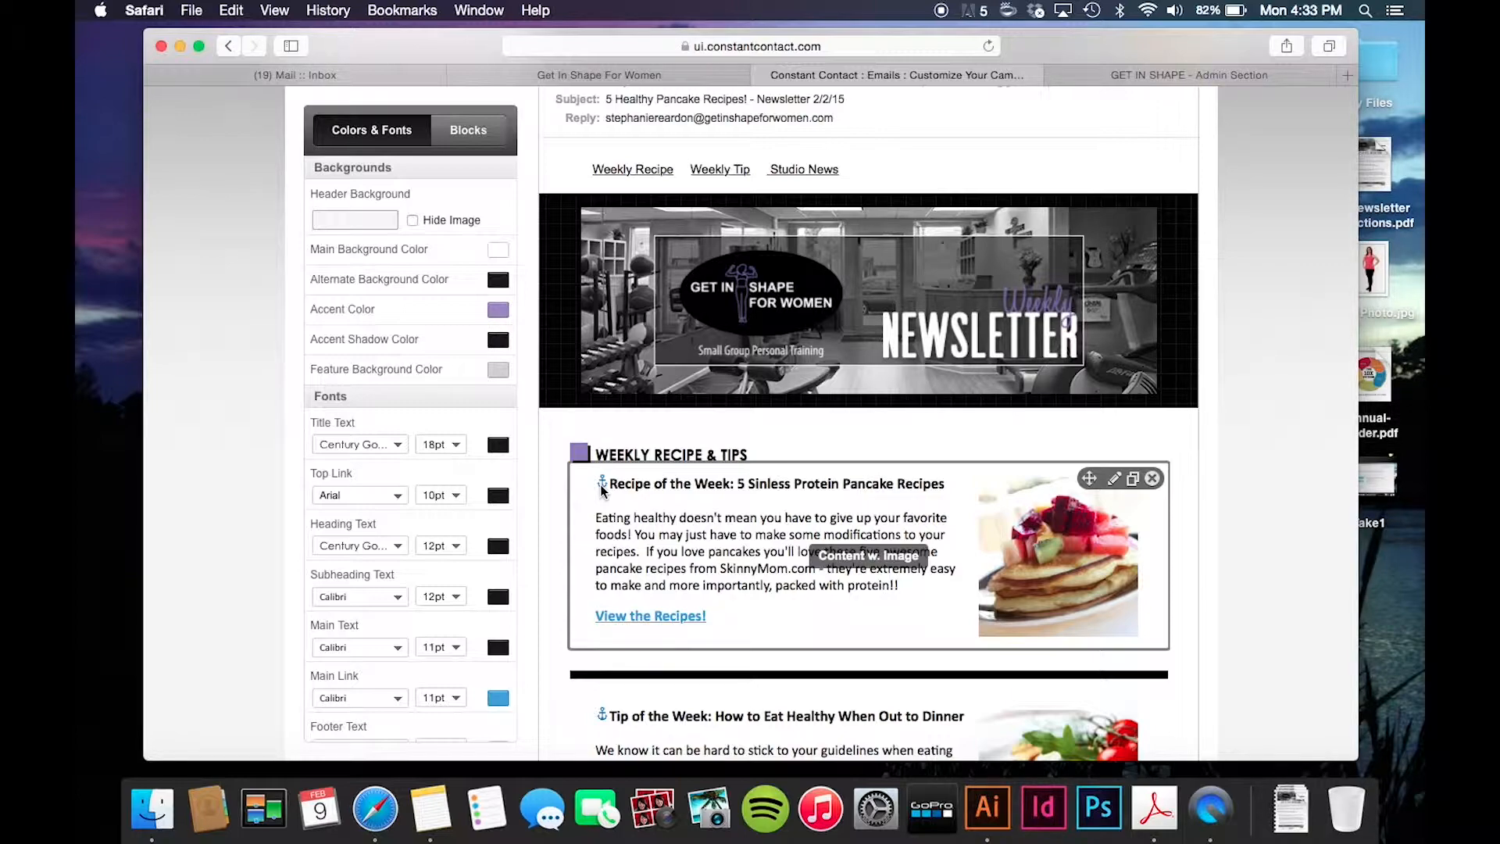
pyautogui.scroll(-1, 602, 485)
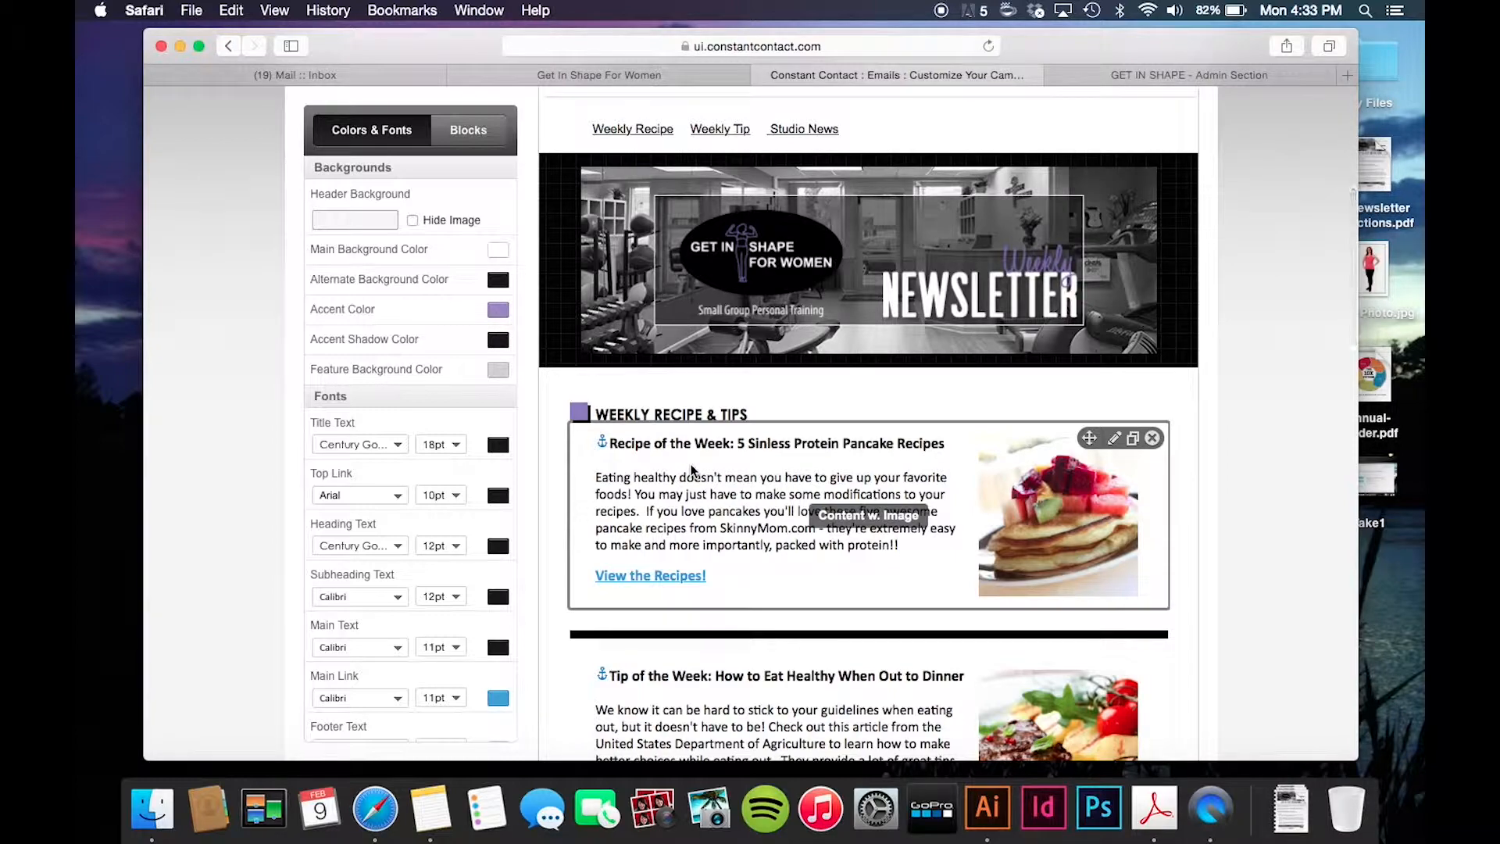
pyautogui.scroll(-3, 691, 469)
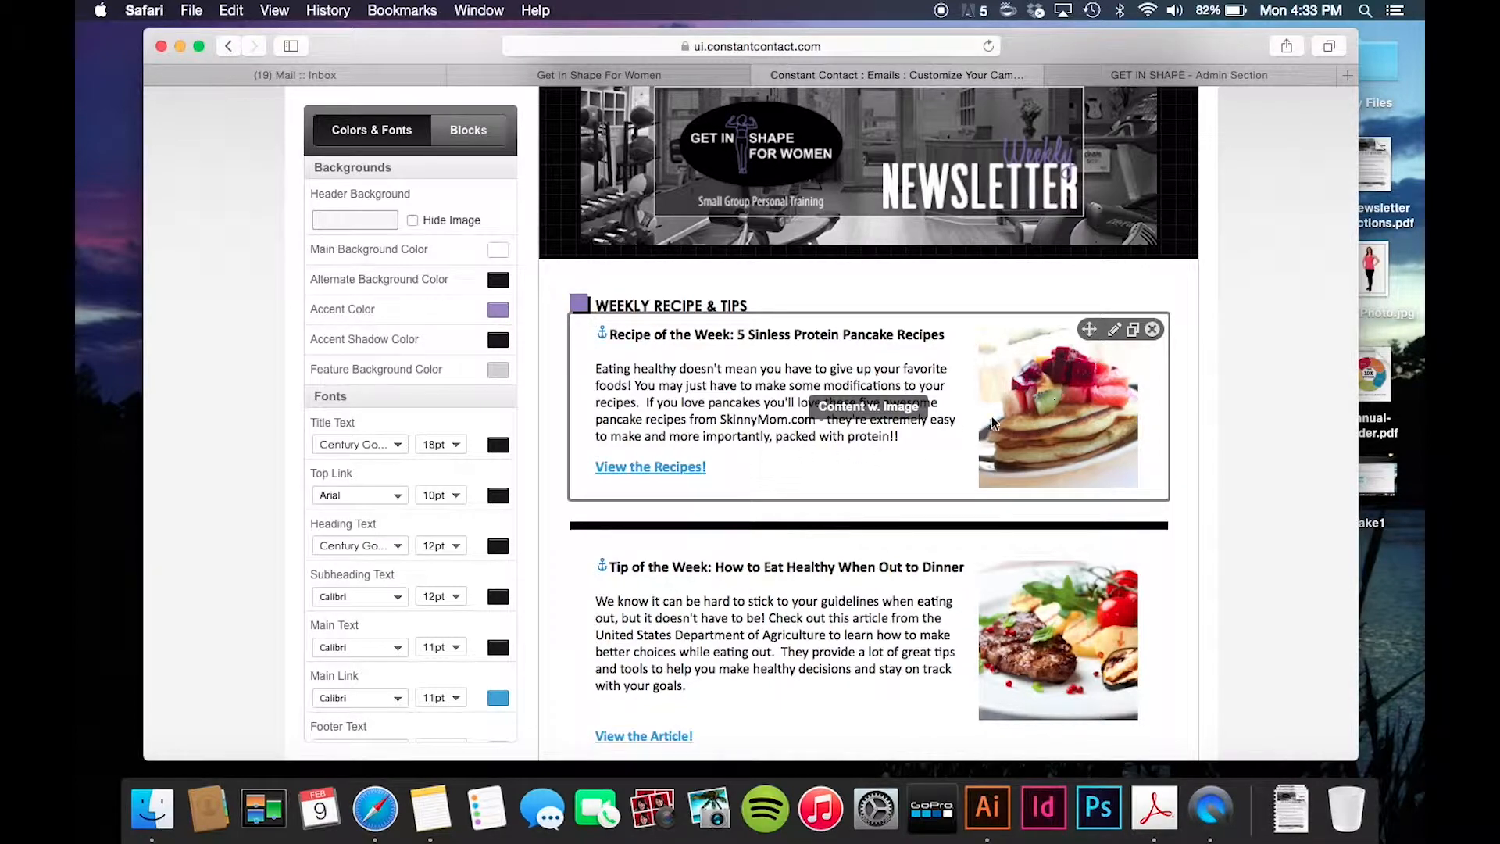
pyautogui.scroll(-4, 993, 423)
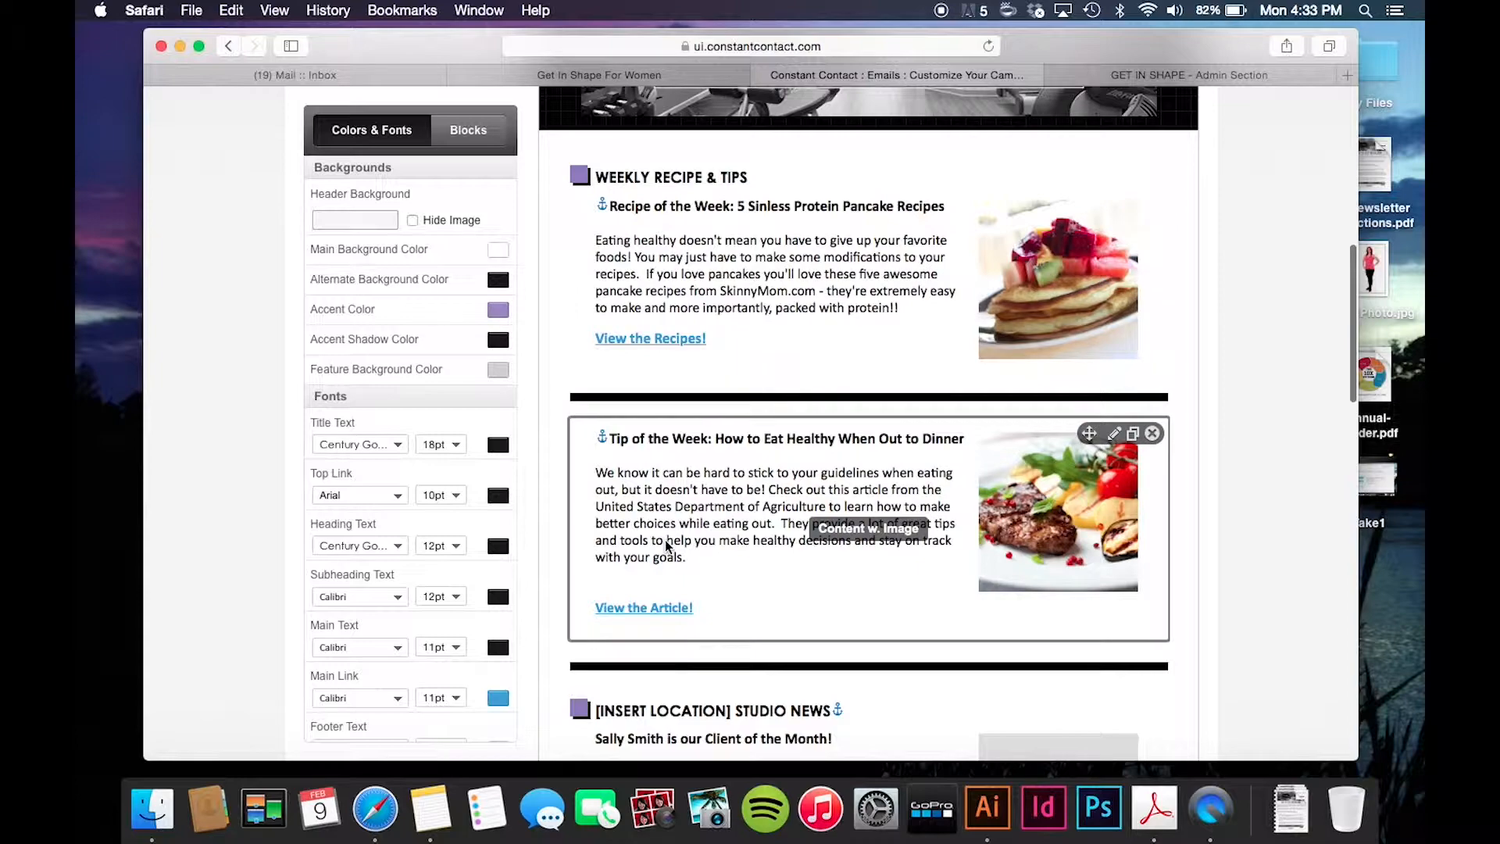
pyautogui.scroll(-1, 669, 545)
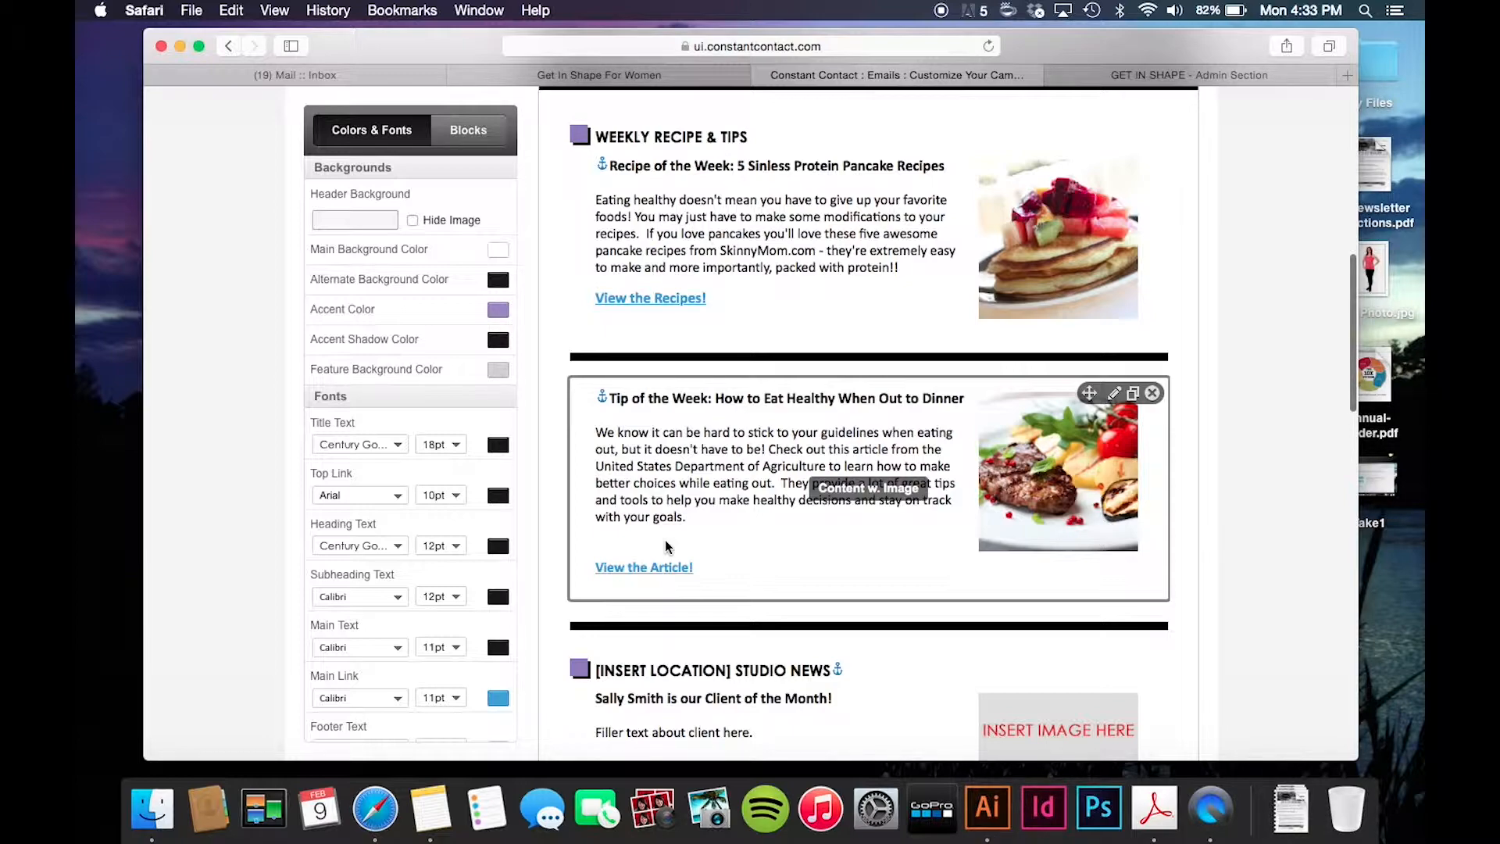
pyautogui.scroll(-8, 666, 546)
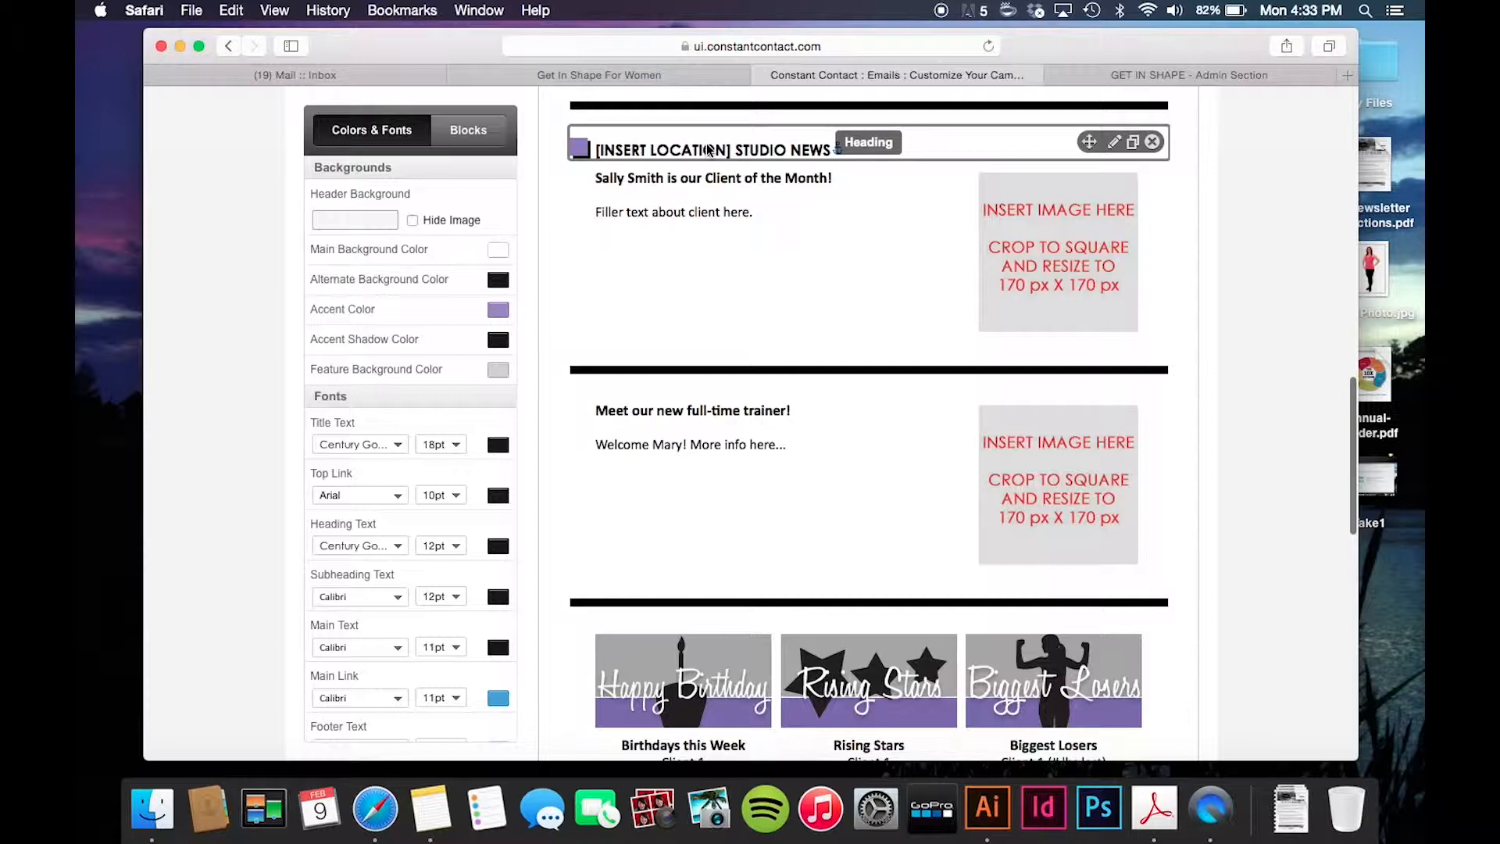
pyautogui.scroll(1, 709, 149)
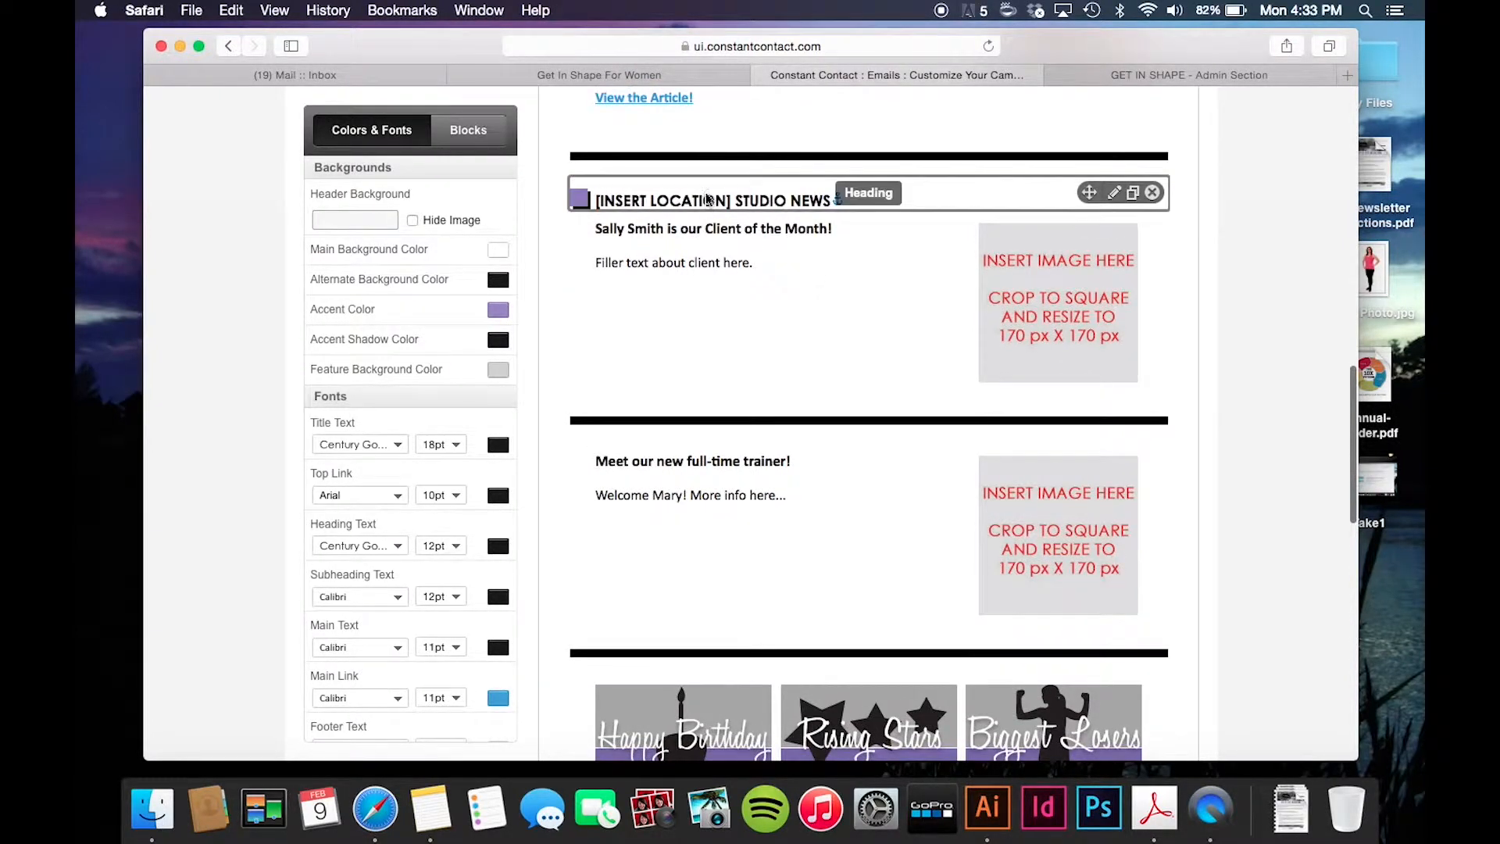
# - Replace [INSERT LOCATION] with CORP OFFICE in the Studio News heading and save it
pyautogui.click(708, 197)
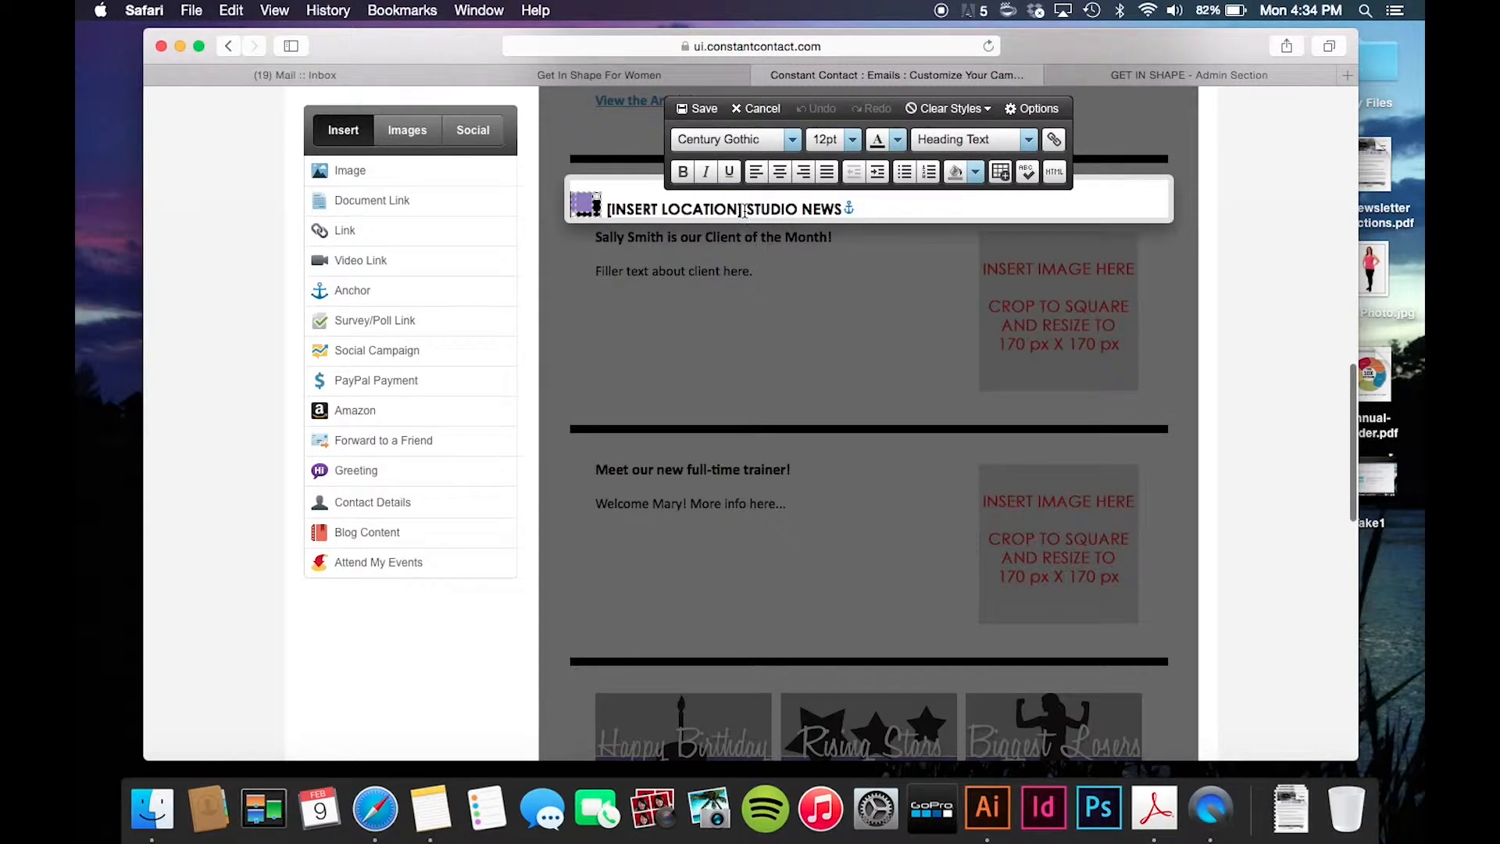
pyautogui.click(744, 210)
pyautogui.press('BackSpace')
pyautogui.press('BackSpace')
pyautogui.press('BackSpace')
pyautogui.press('BackSpace')
pyautogui.press('BackSpace')
pyautogui.press('BackSpace')
pyautogui.press('BackSpace')
pyautogui.press('BackSpace')
pyautogui.press('BackSpace')
pyautogui.press('BackSpace')
pyautogui.press('BackSpace')
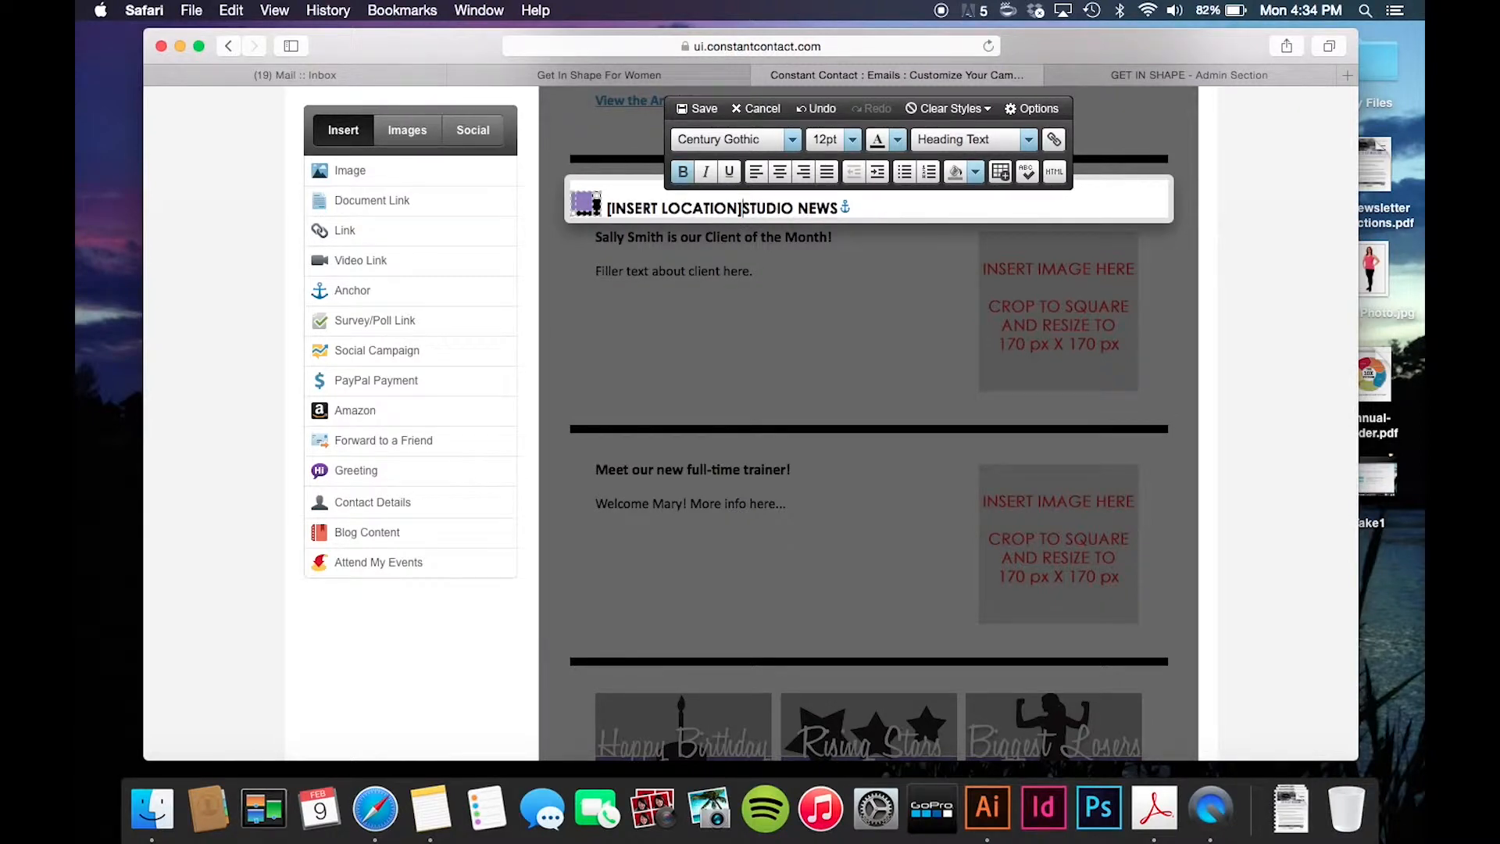
pyautogui.press('BackSpace')
pyautogui.press('BackSpace')
pyautogui.press('BackSpace')
pyautogui.press('BackSpace')
pyautogui.press('BackSpace')
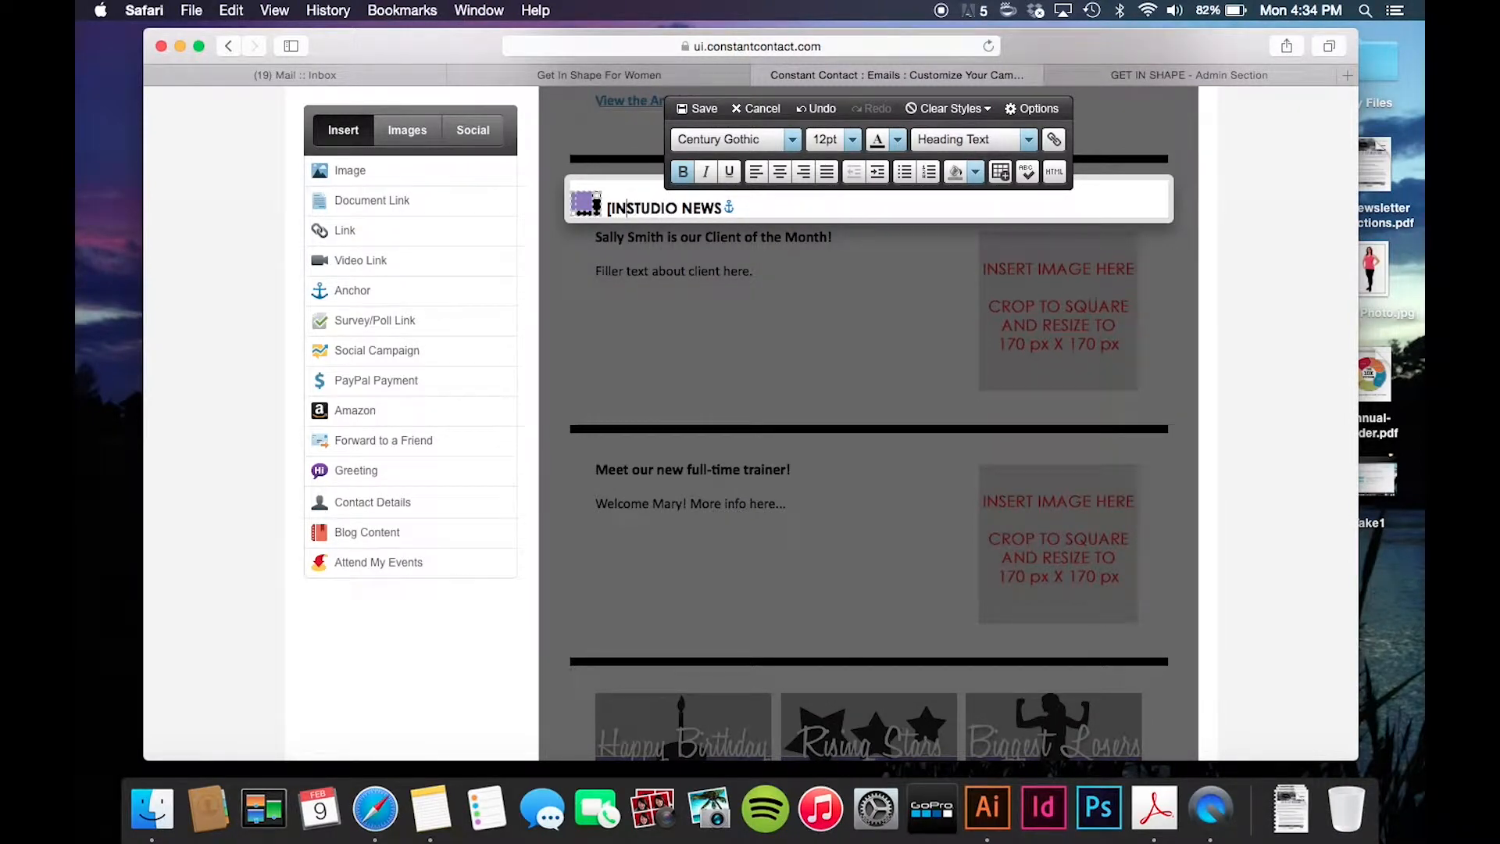
pyautogui.press('BackSpace')
pyautogui.write('CORP OFFICE')
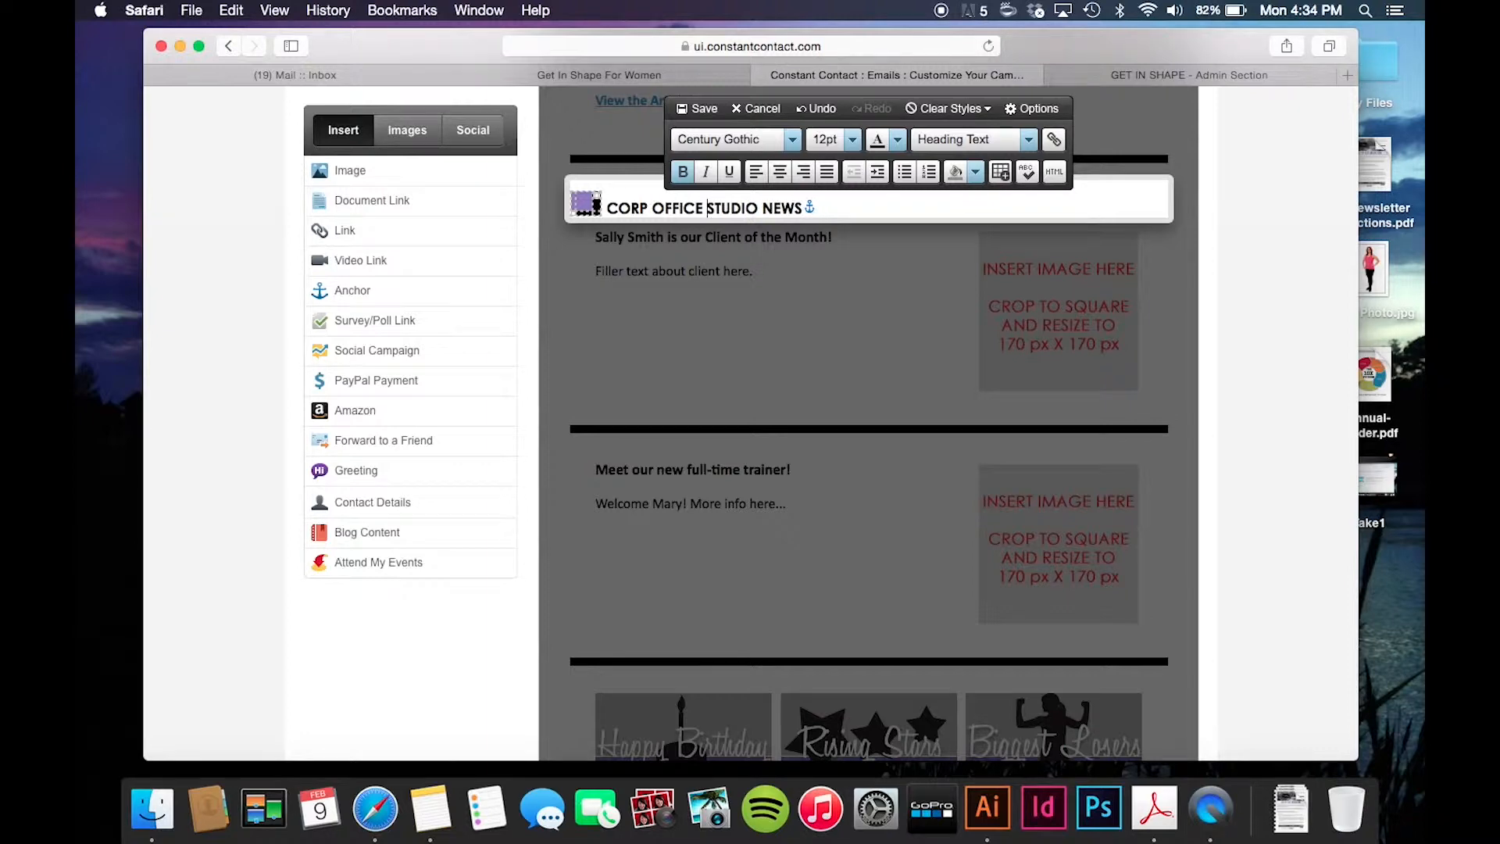
pyautogui.click(703, 112)
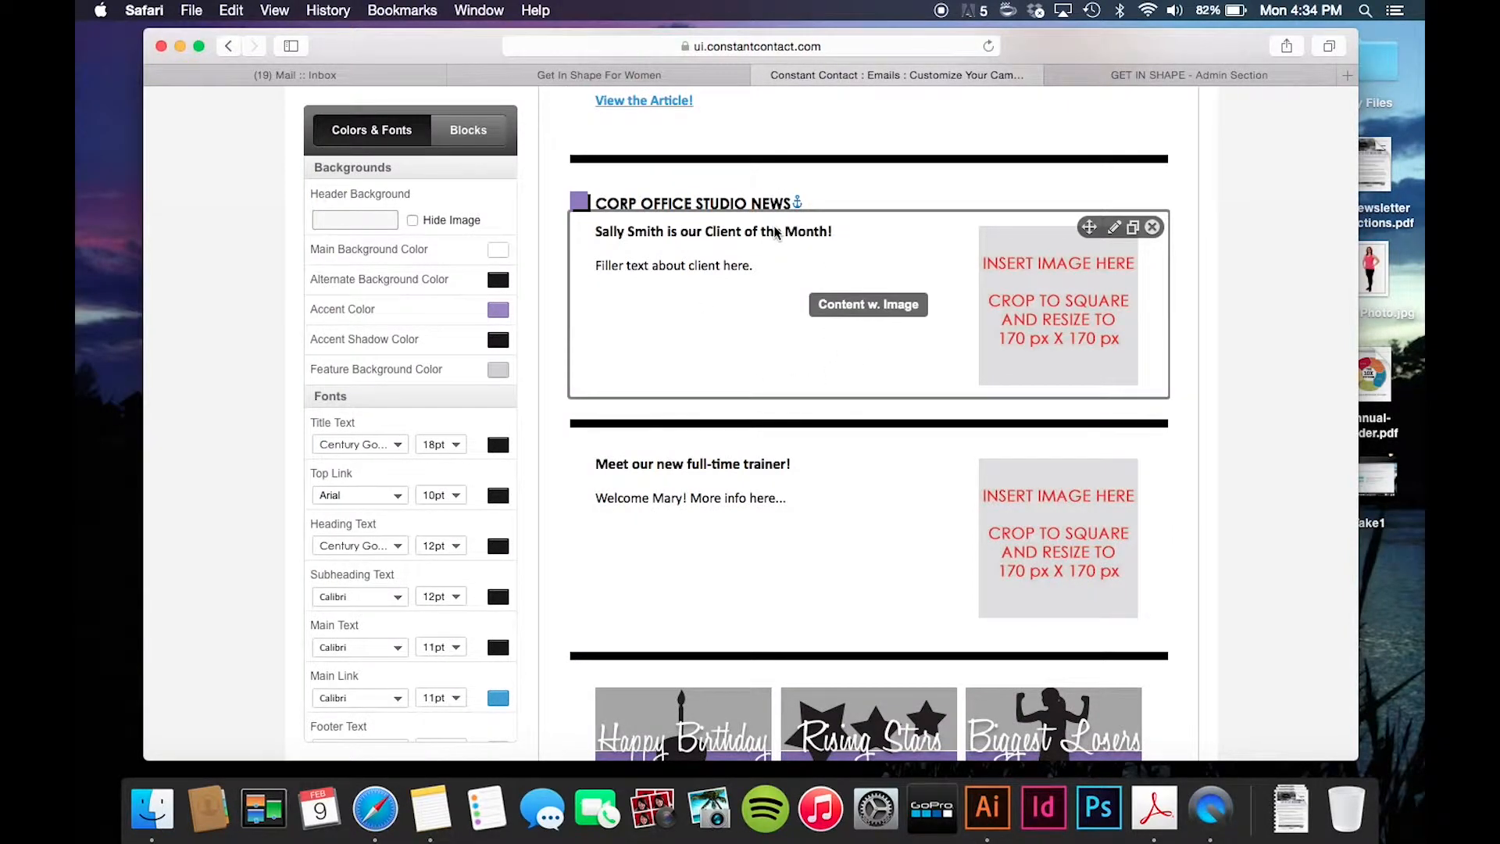
# - Replace the Client of the Month filler sentence with 'Type in text. Fille text about client.'
pyautogui.scroll(-1, 803, 226)
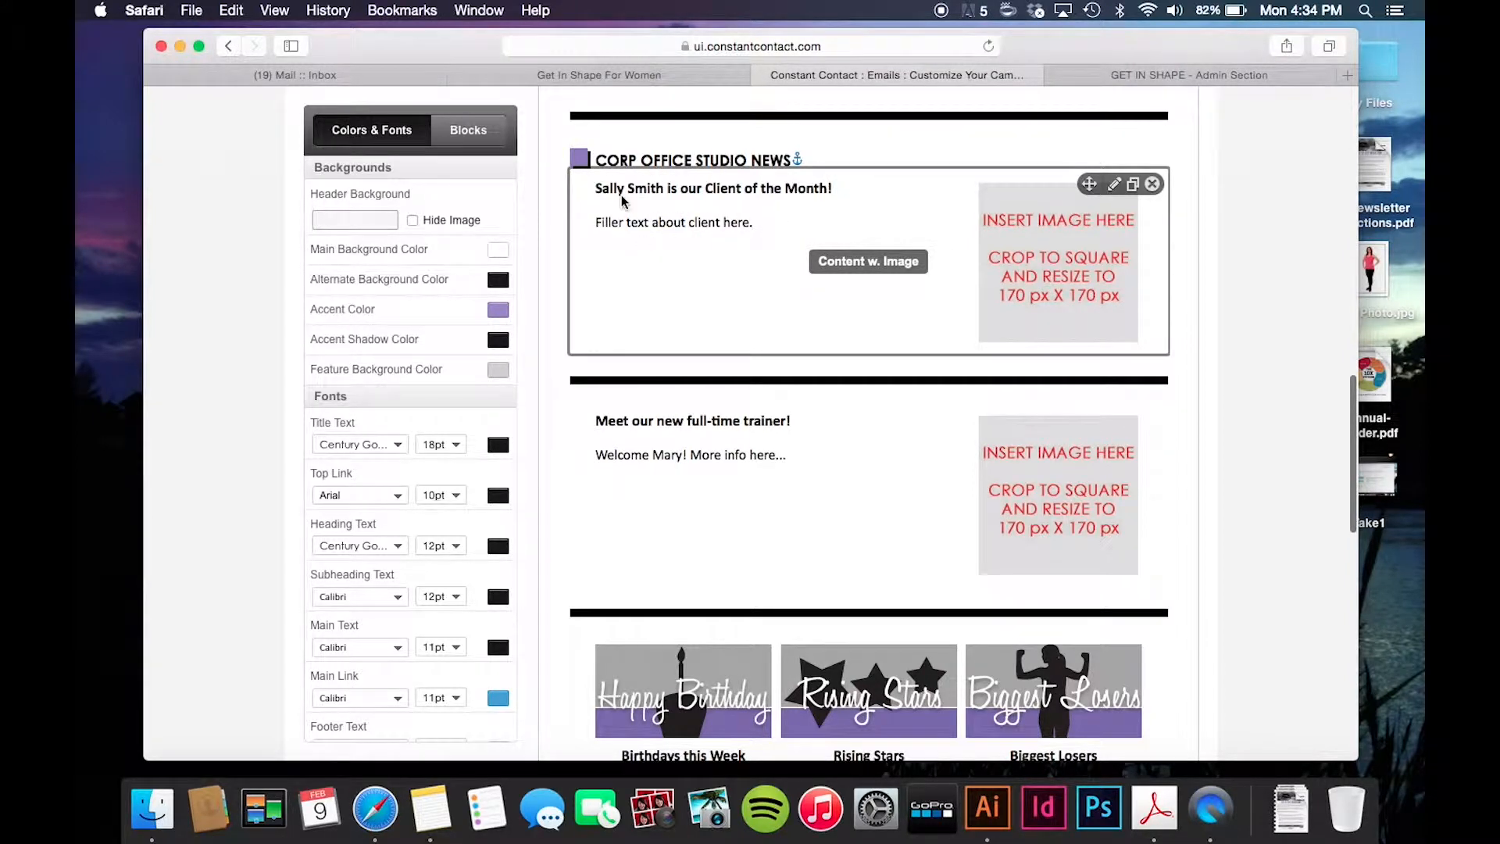
pyautogui.scroll(-4, 780, 223)
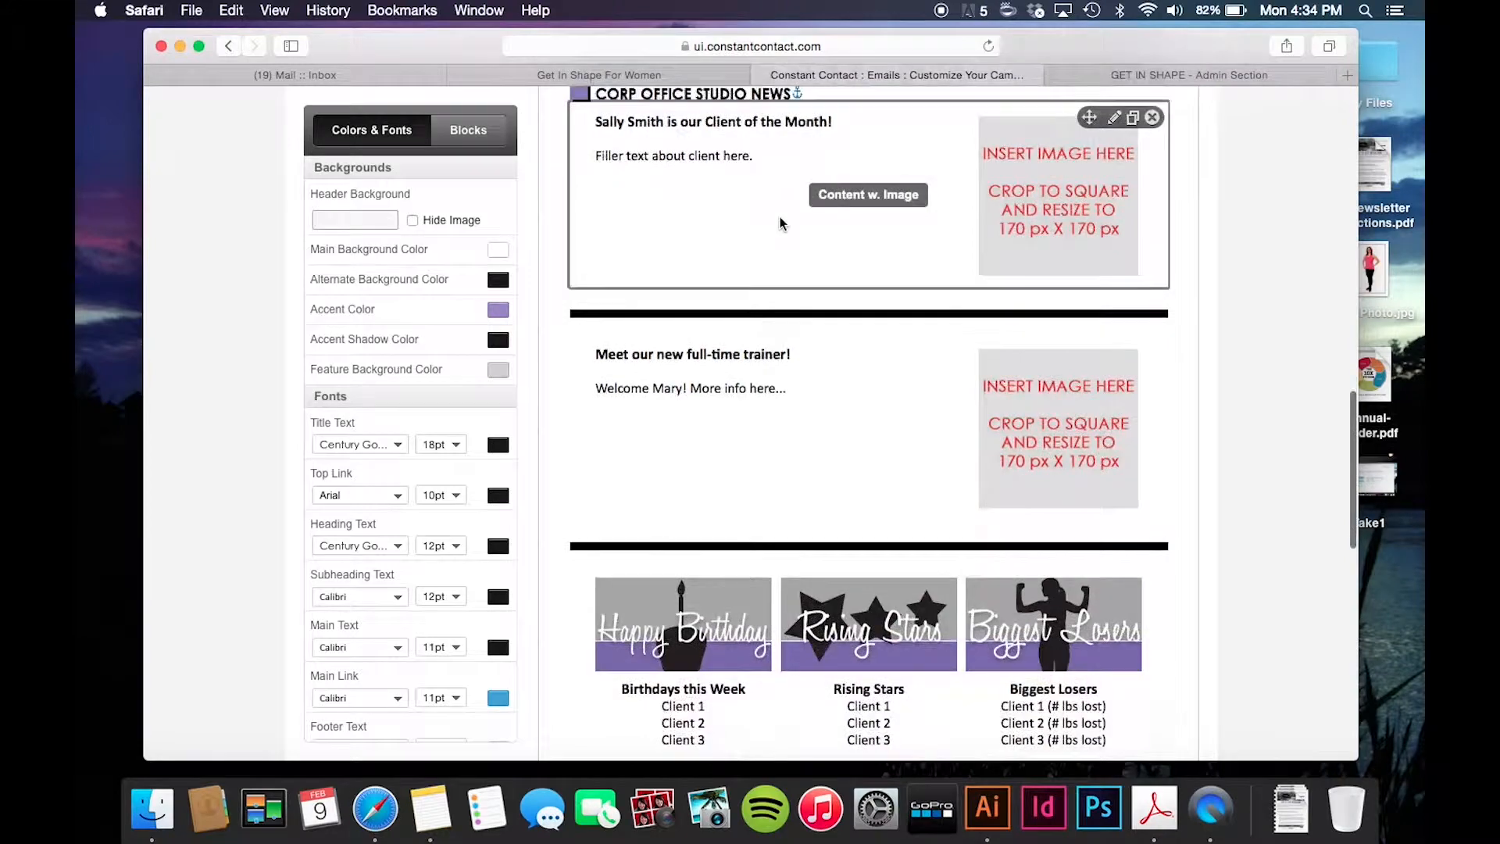
pyautogui.scroll(5, 758, 392)
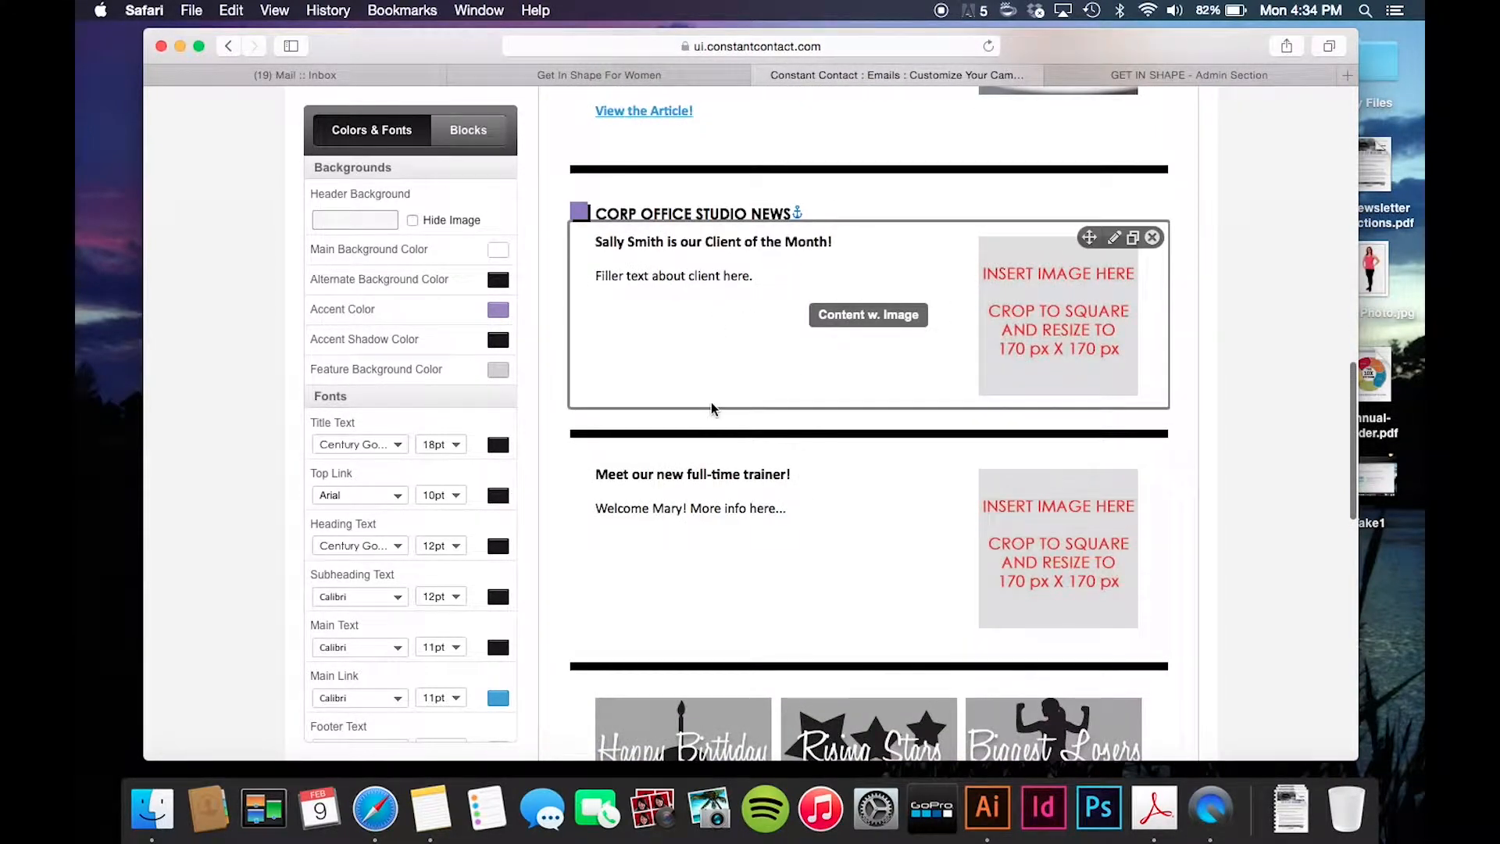
pyautogui.click(661, 278)
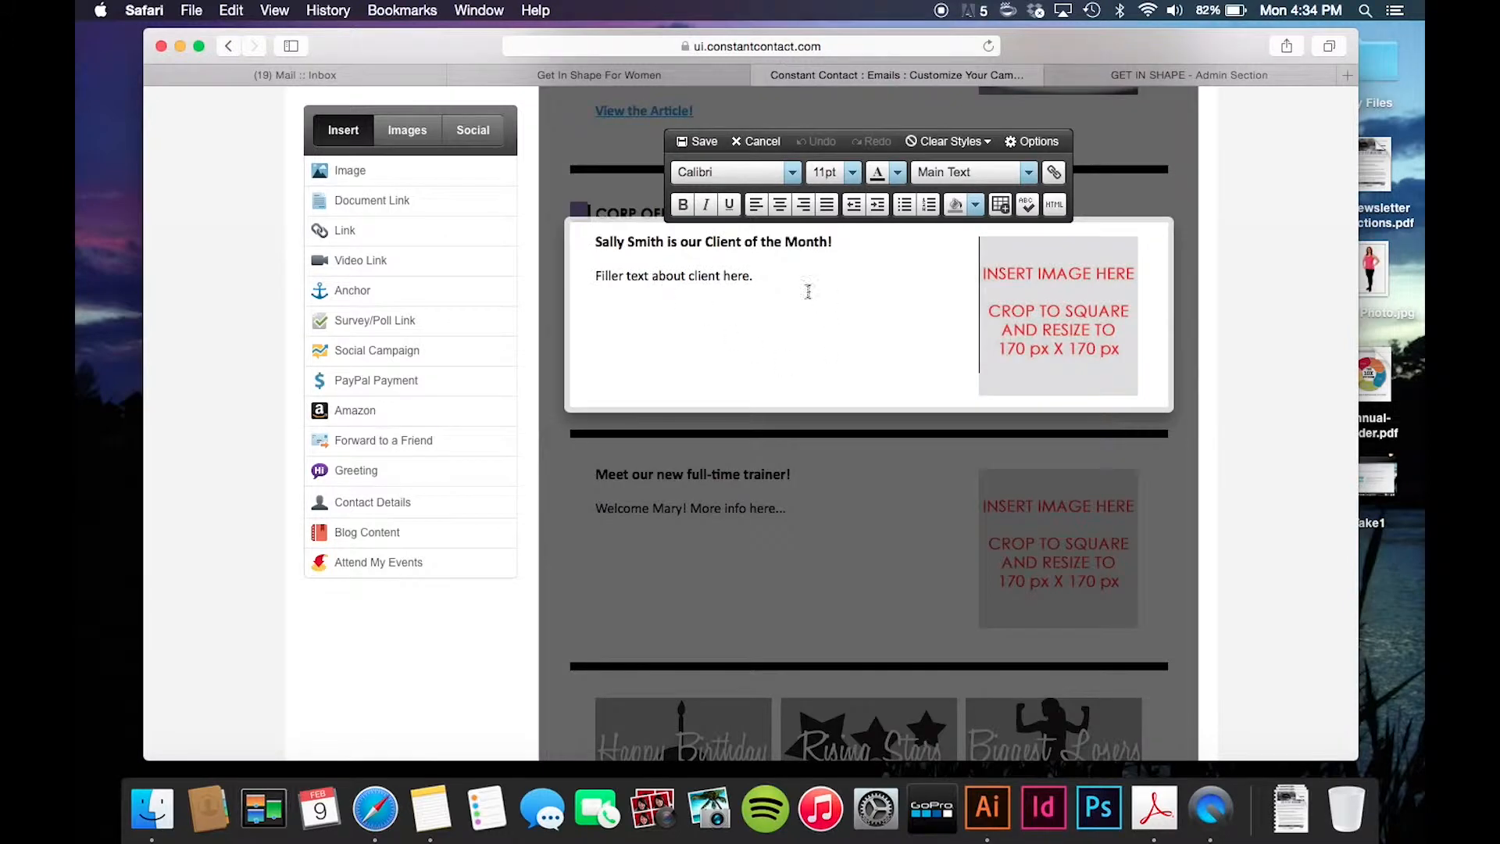
pyautogui.moveTo(834, 241); pyautogui.dragTo(589, 239)
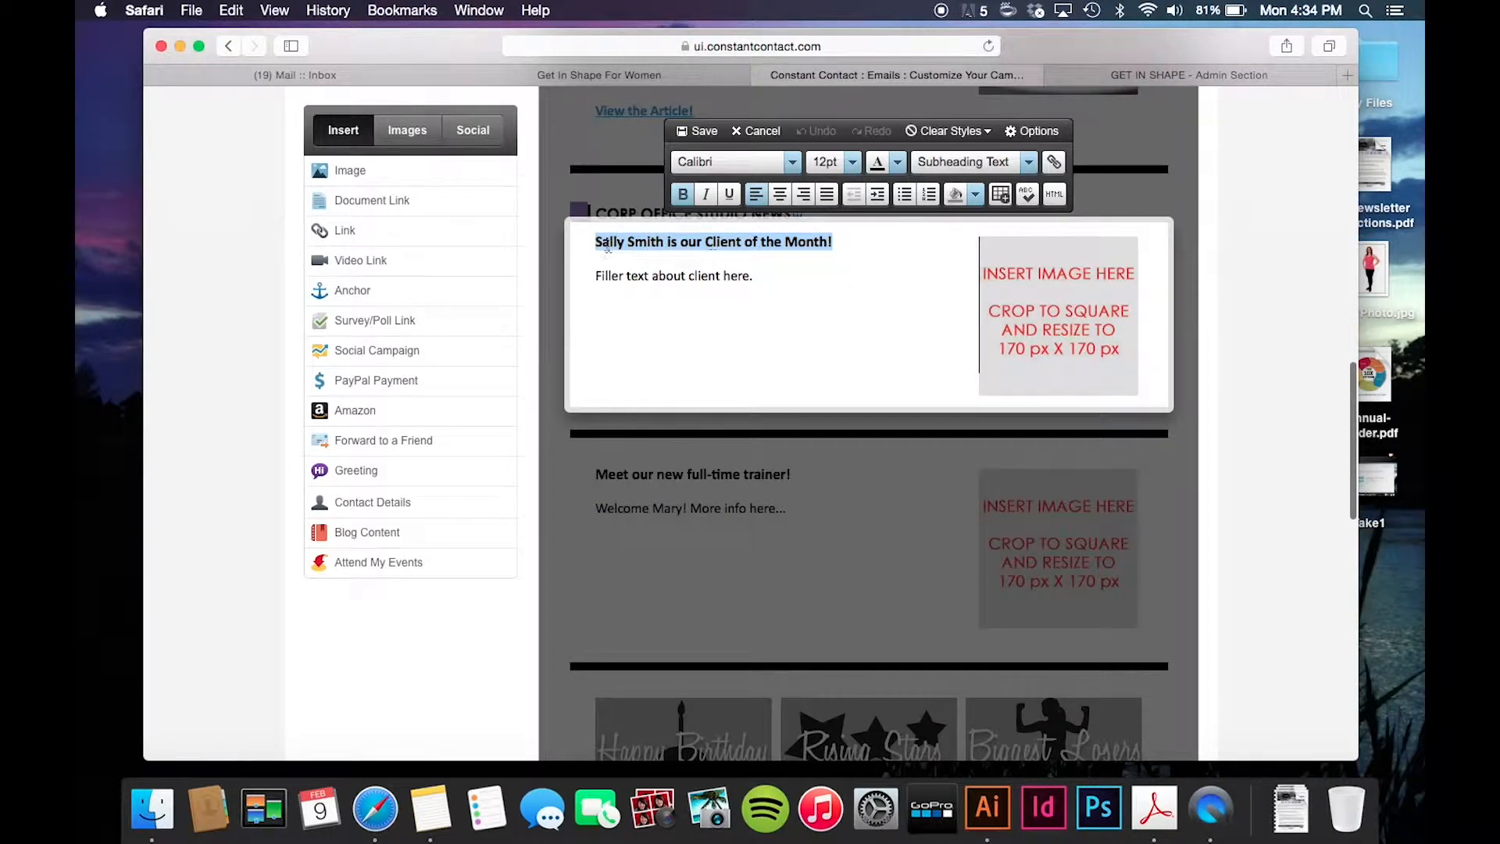
pyautogui.click(658, 242)
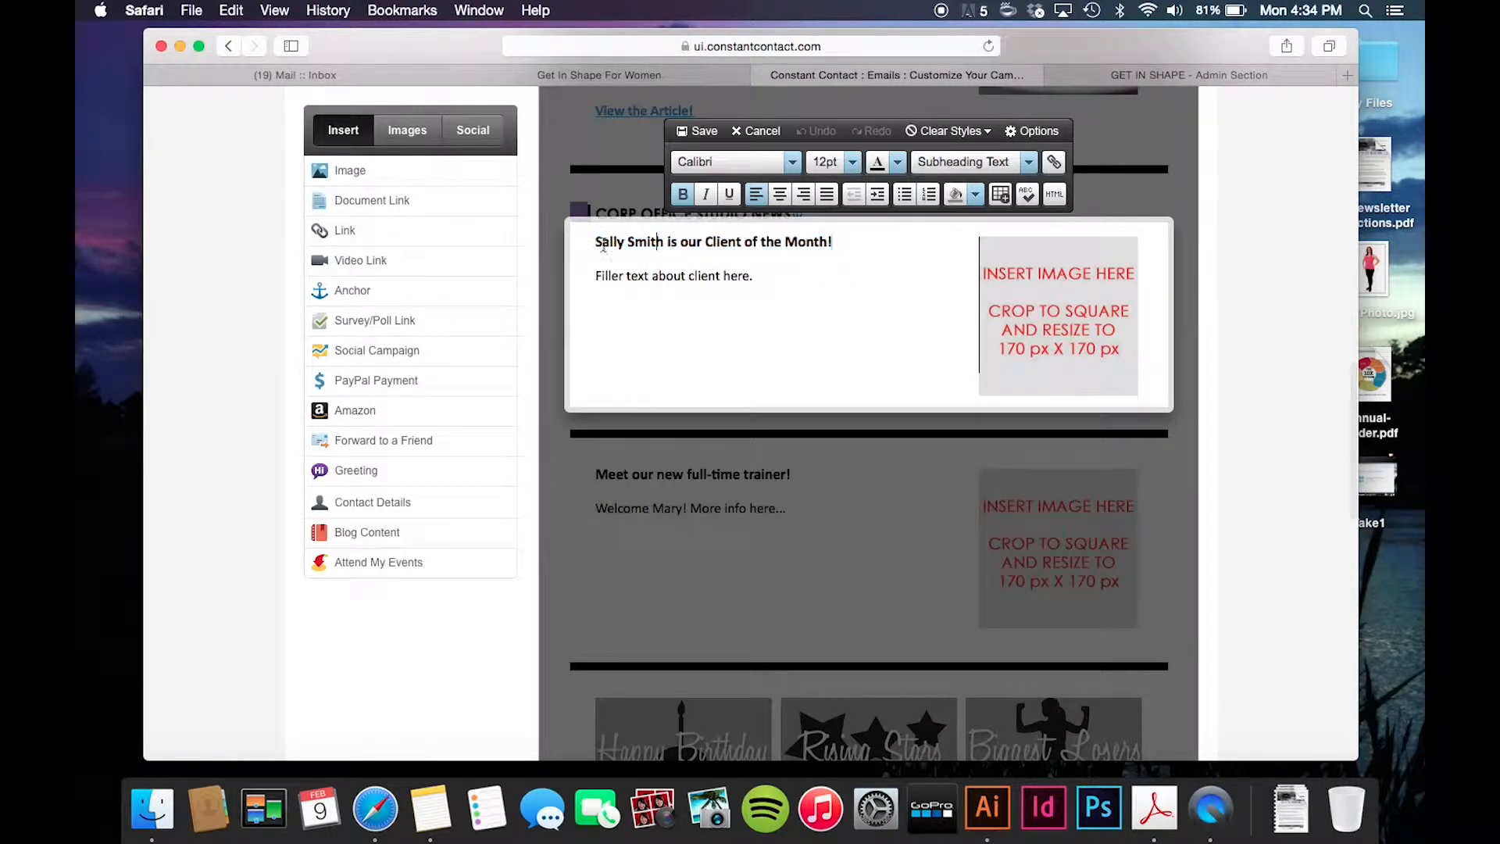
pyautogui.moveTo(765, 275); pyautogui.dragTo(587, 272)
pyautogui.write('Type in text')
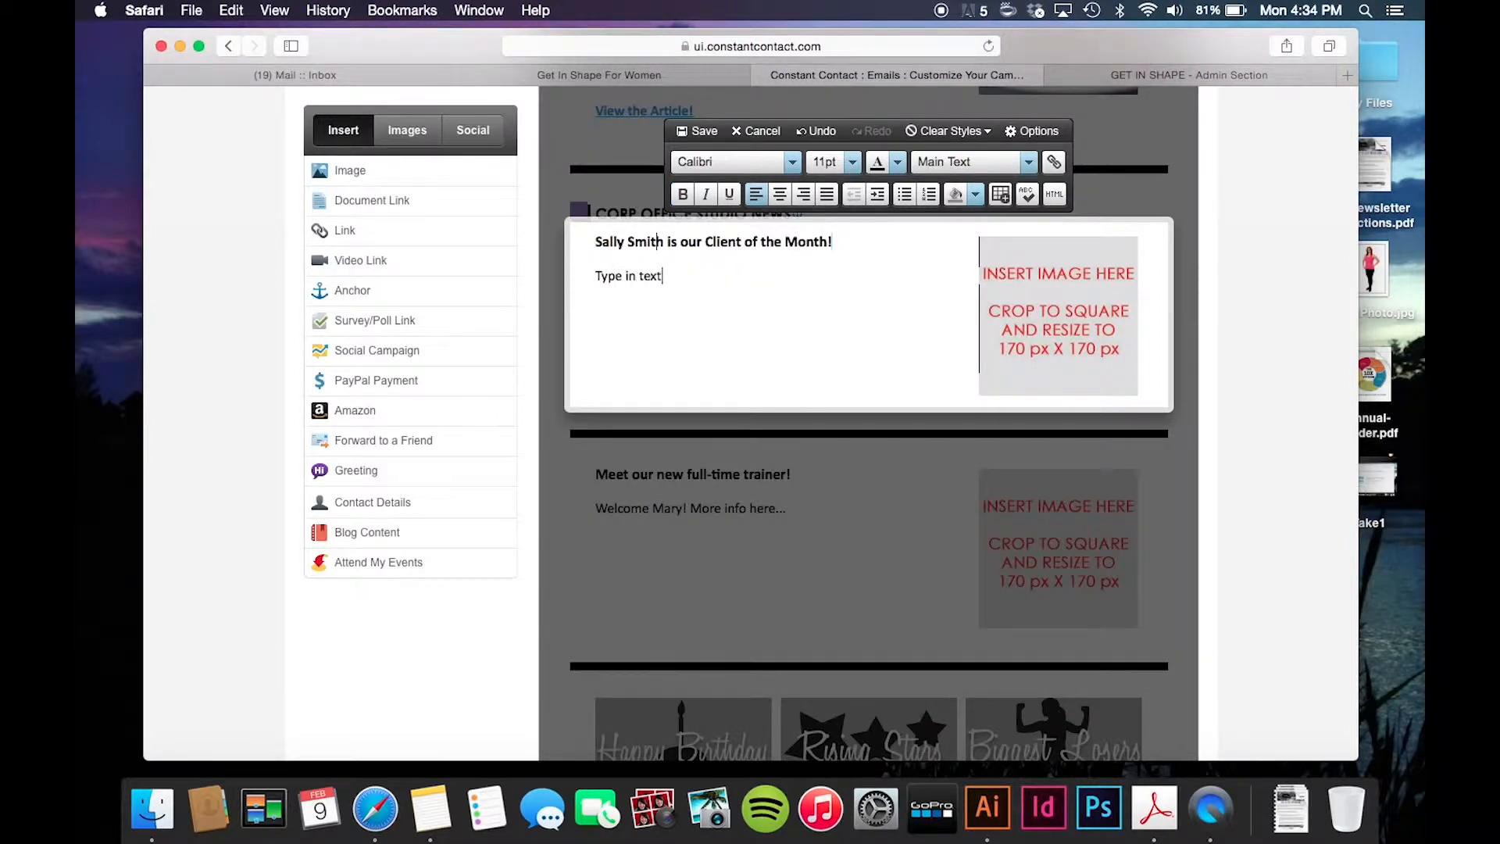
pyautogui.write('. Fille text about client.')
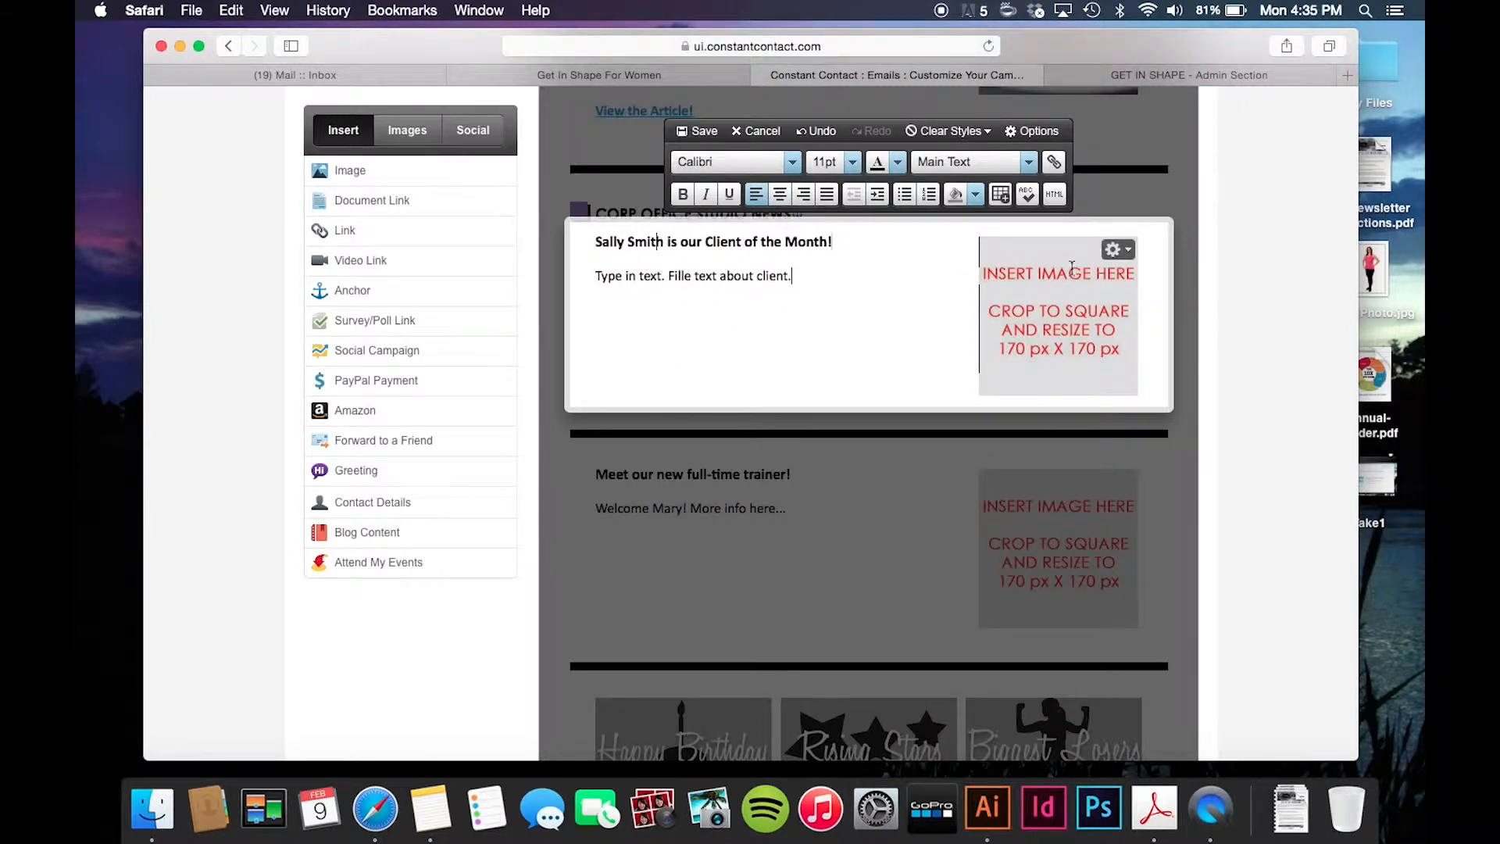
pyautogui.moveTo(1062, 384)
# - Open the gear menu on the Client of the Month placeholder image
pyautogui.scroll(5, 1020, 344)
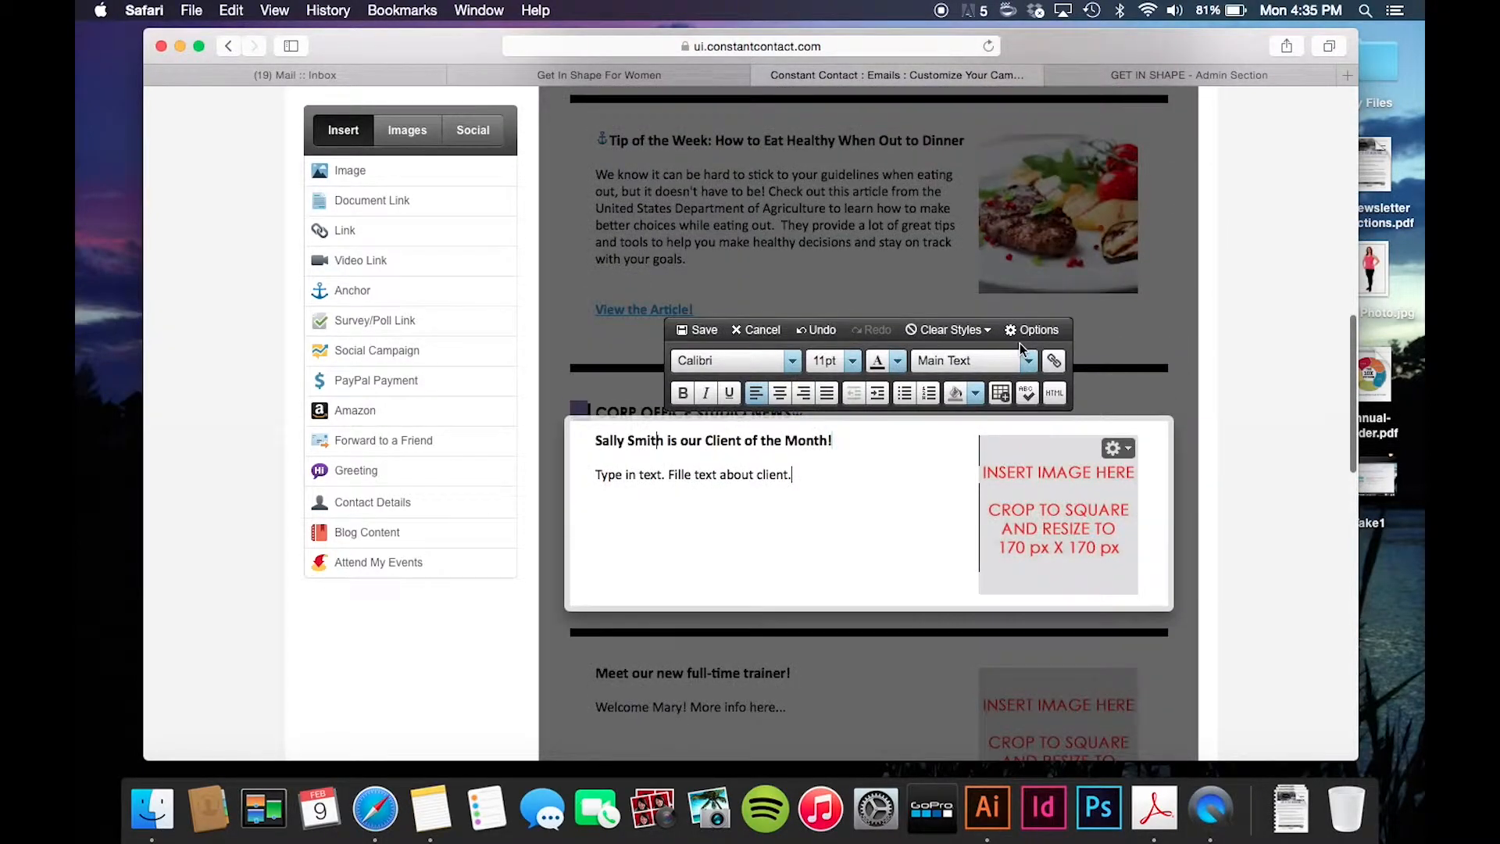
pyautogui.scroll(10, 1020, 344)
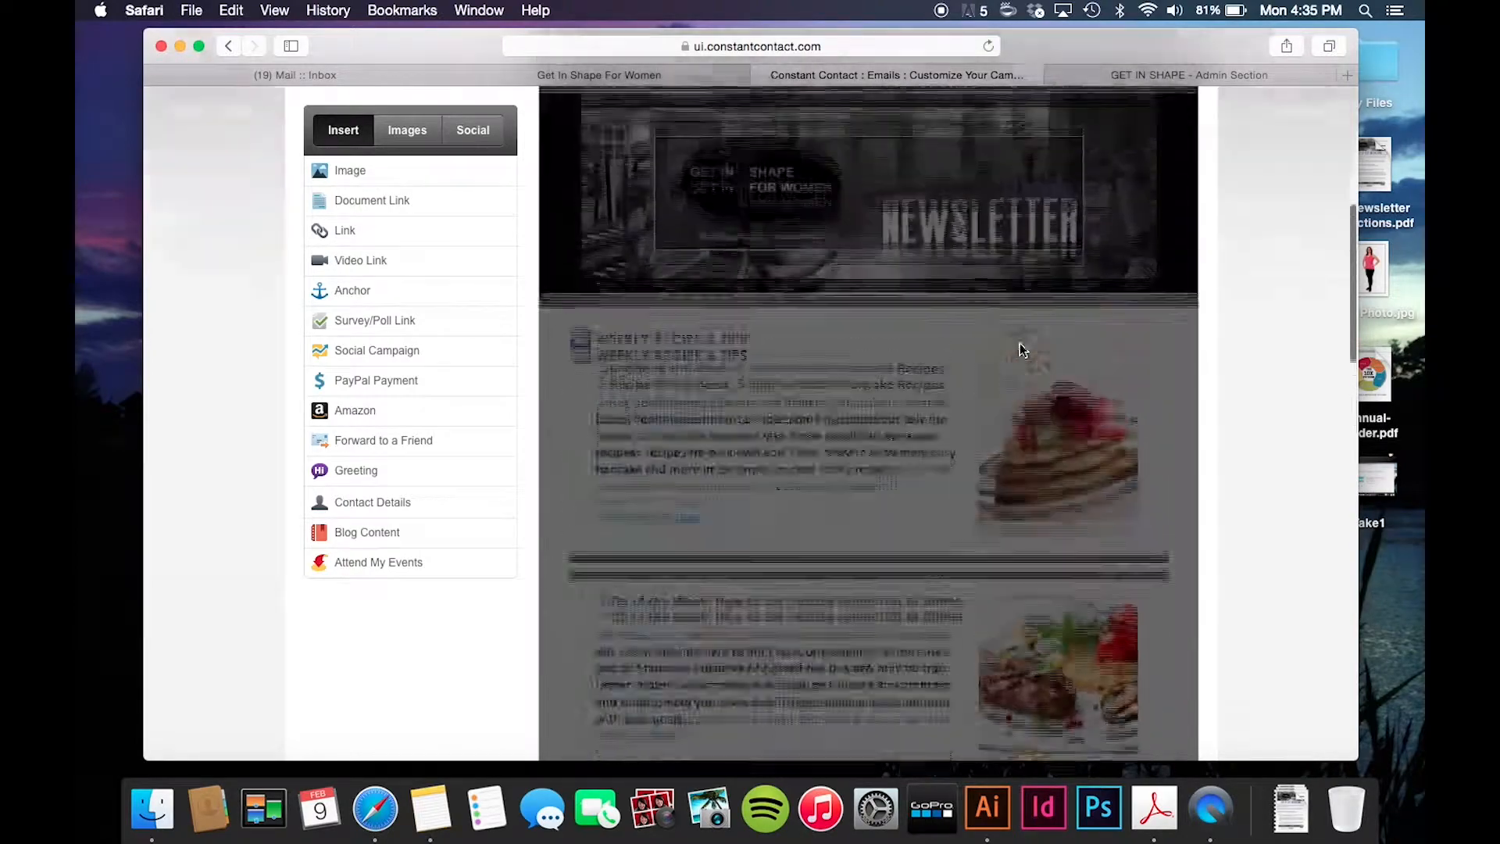
pyautogui.scroll(5, 1020, 349)
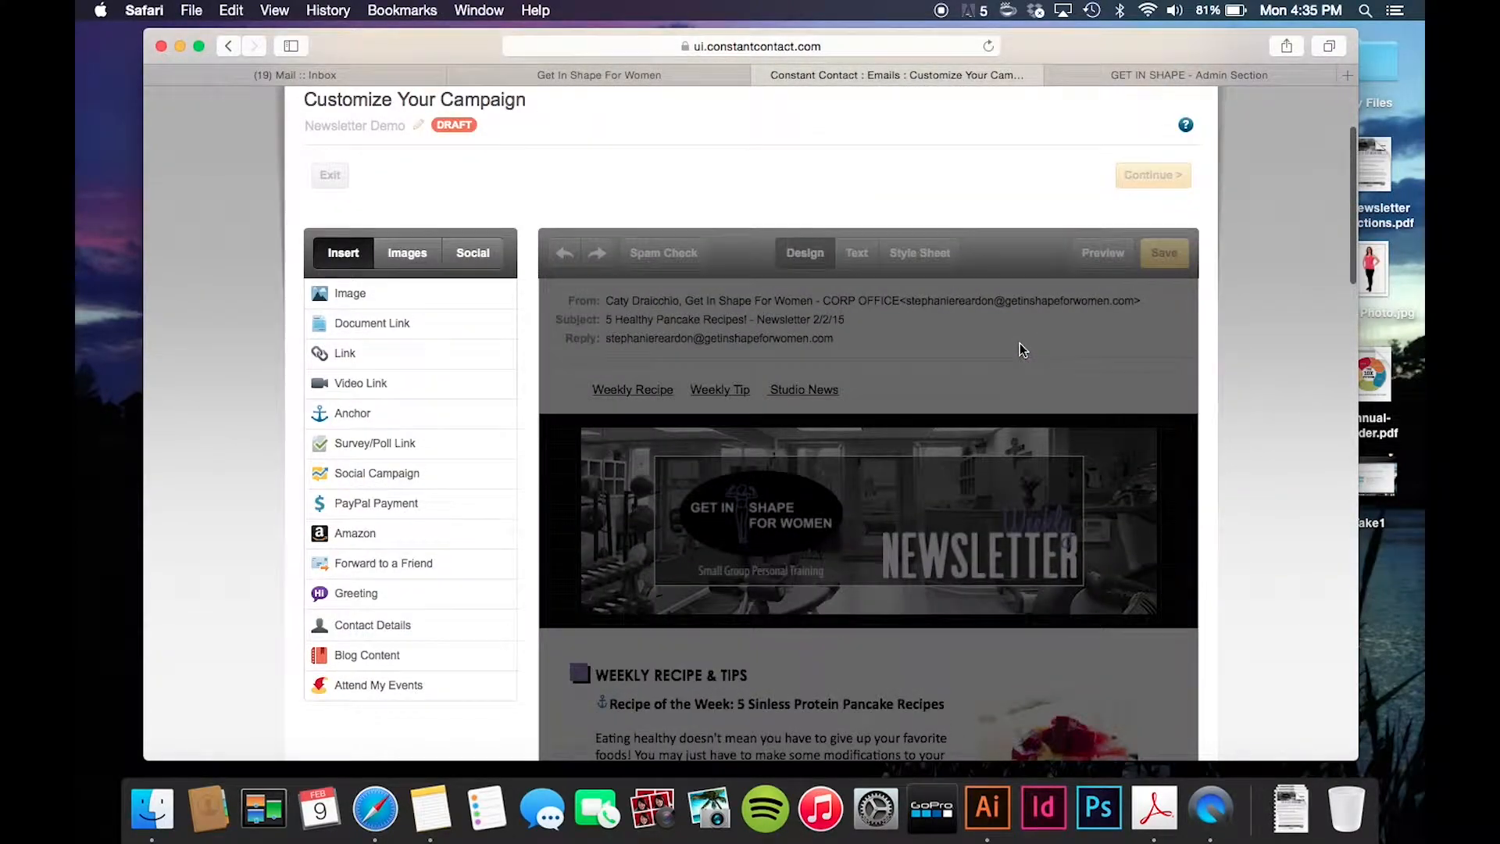
pyautogui.scroll(-20, 1020, 348)
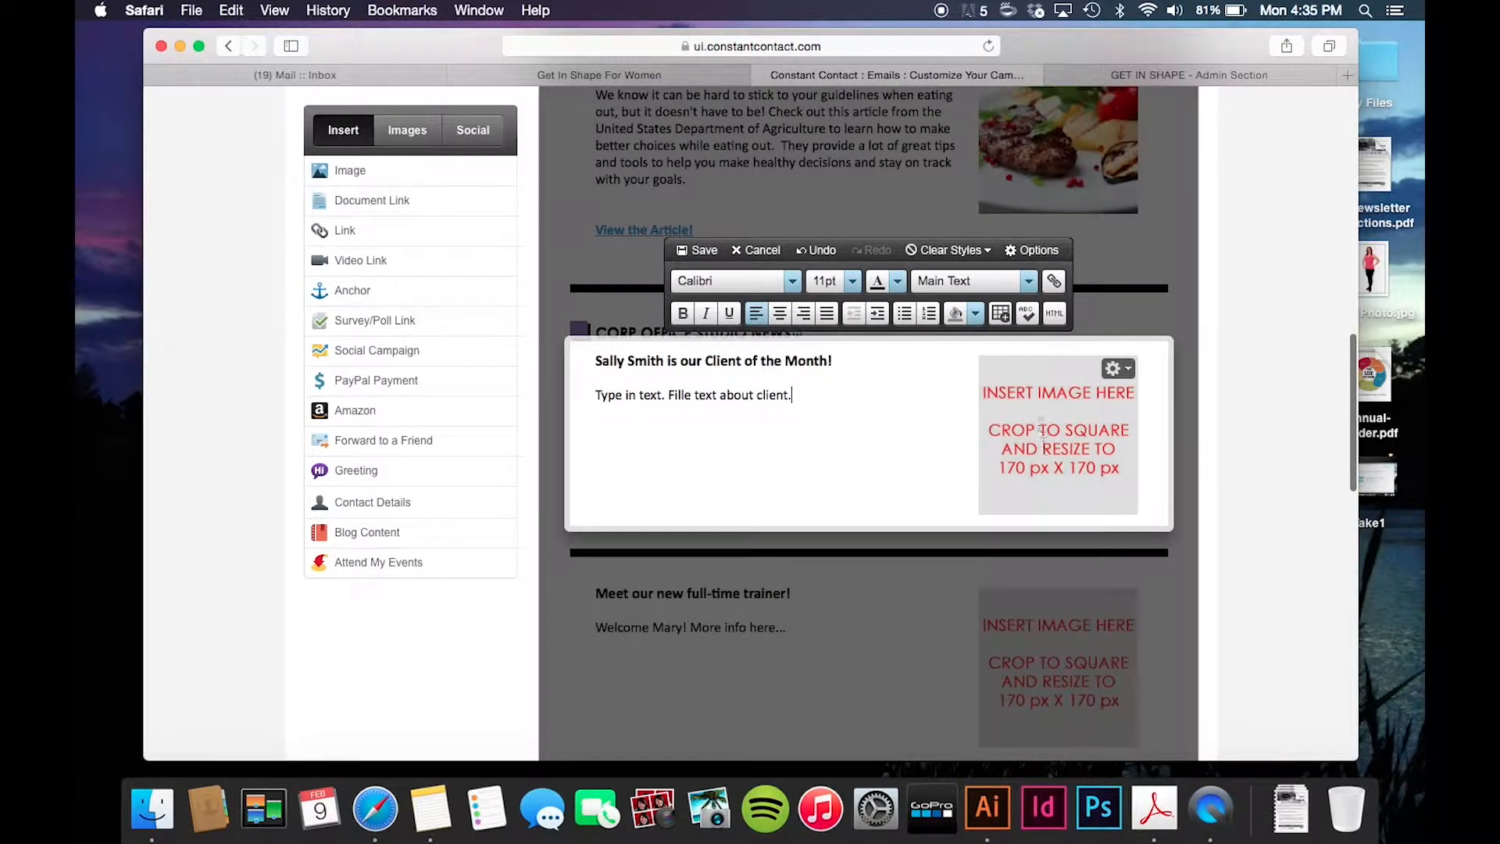
pyautogui.moveTo(1081, 375)
pyautogui.scroll(-1, 1062, 435)
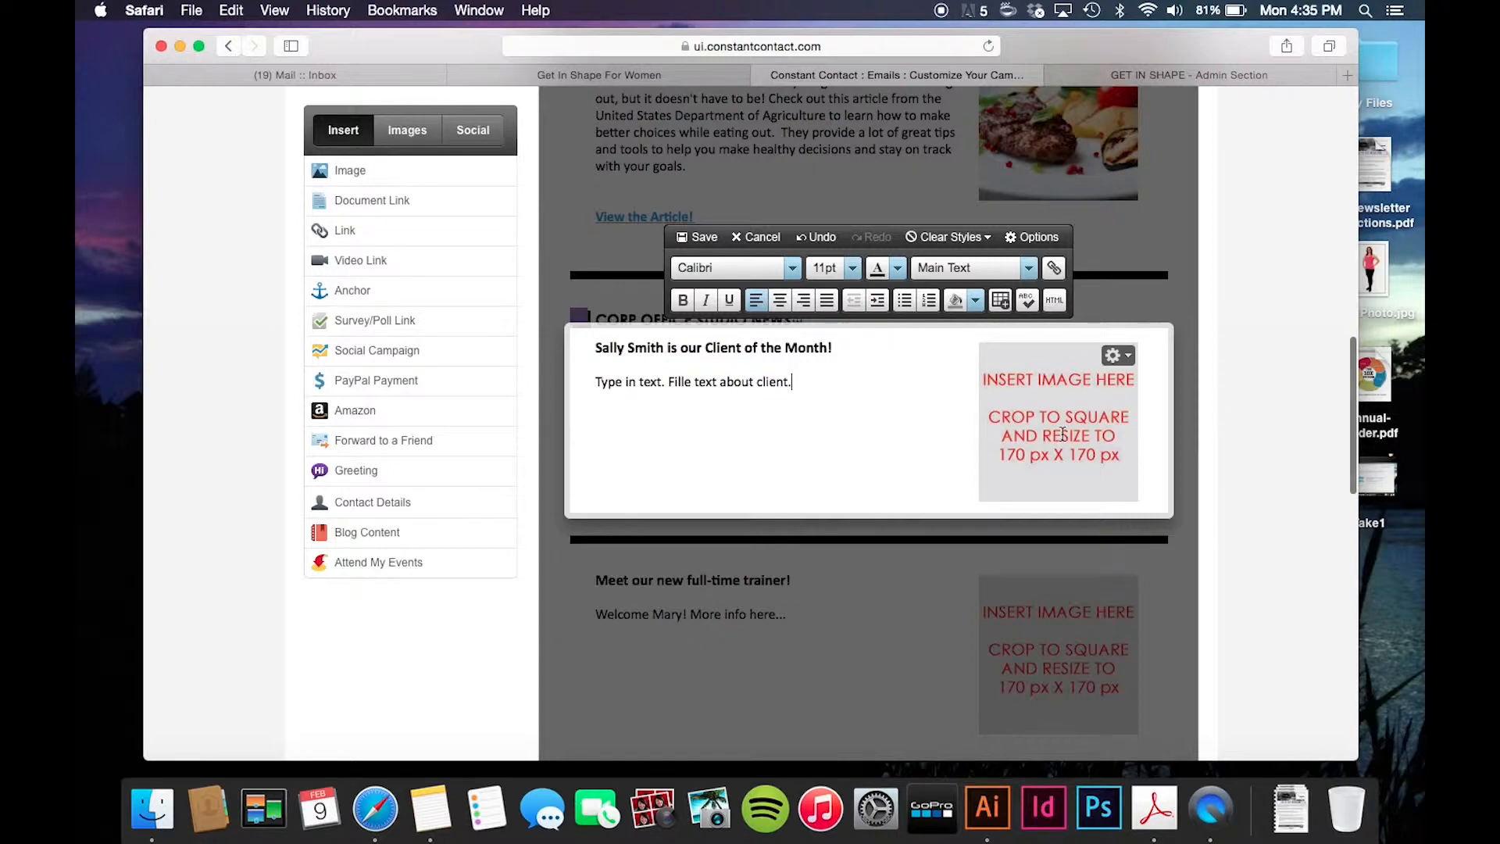
pyautogui.scroll(-3, 1063, 434)
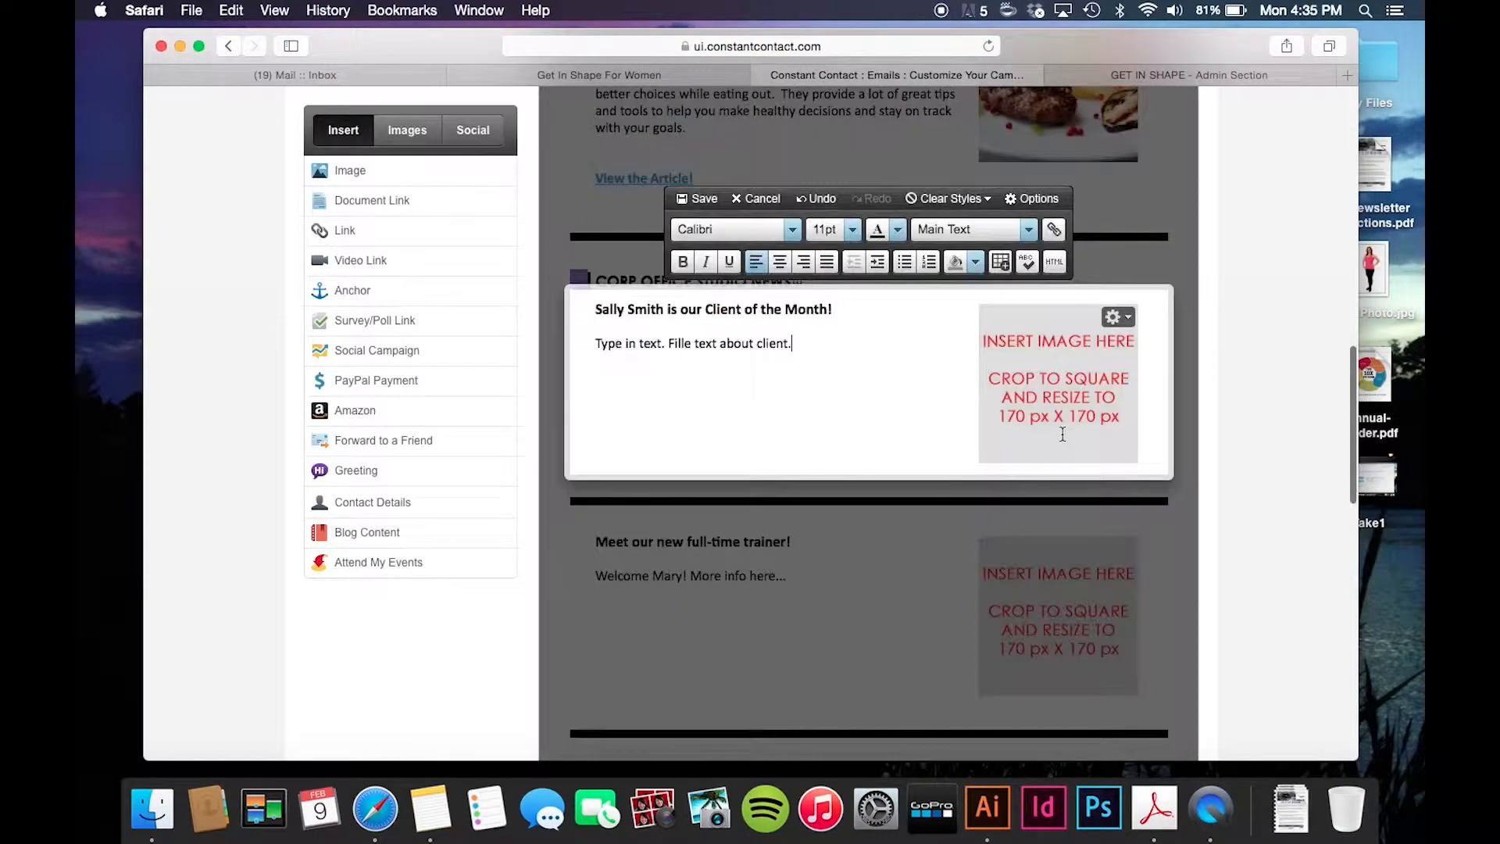
pyautogui.click(1118, 328)
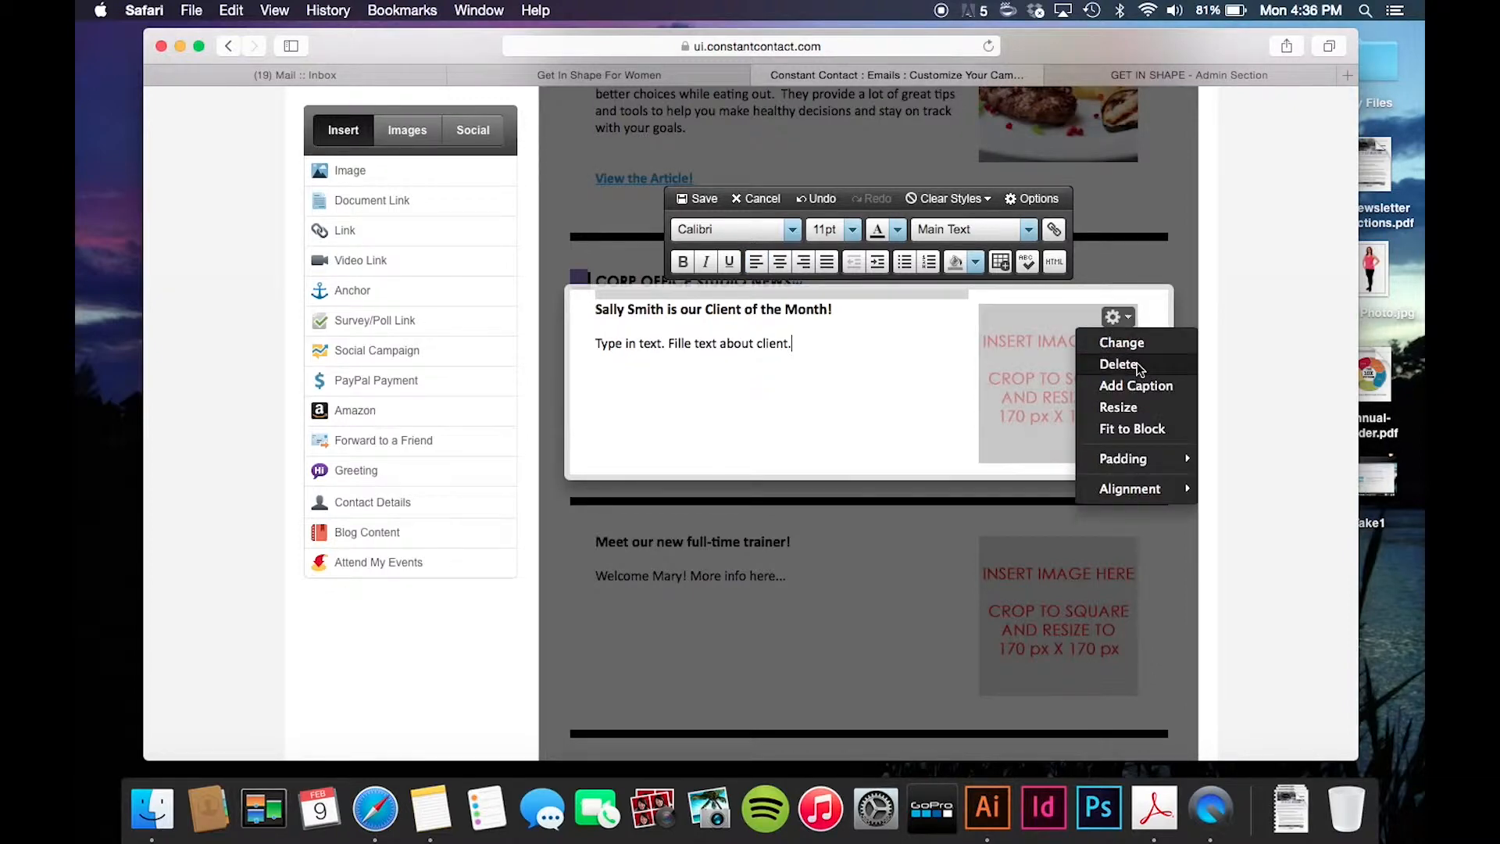
# - Upload the client photo from the desktop to the image library, renamed ClientOfTheMonth.jpg
pyautogui.click(1122, 343)
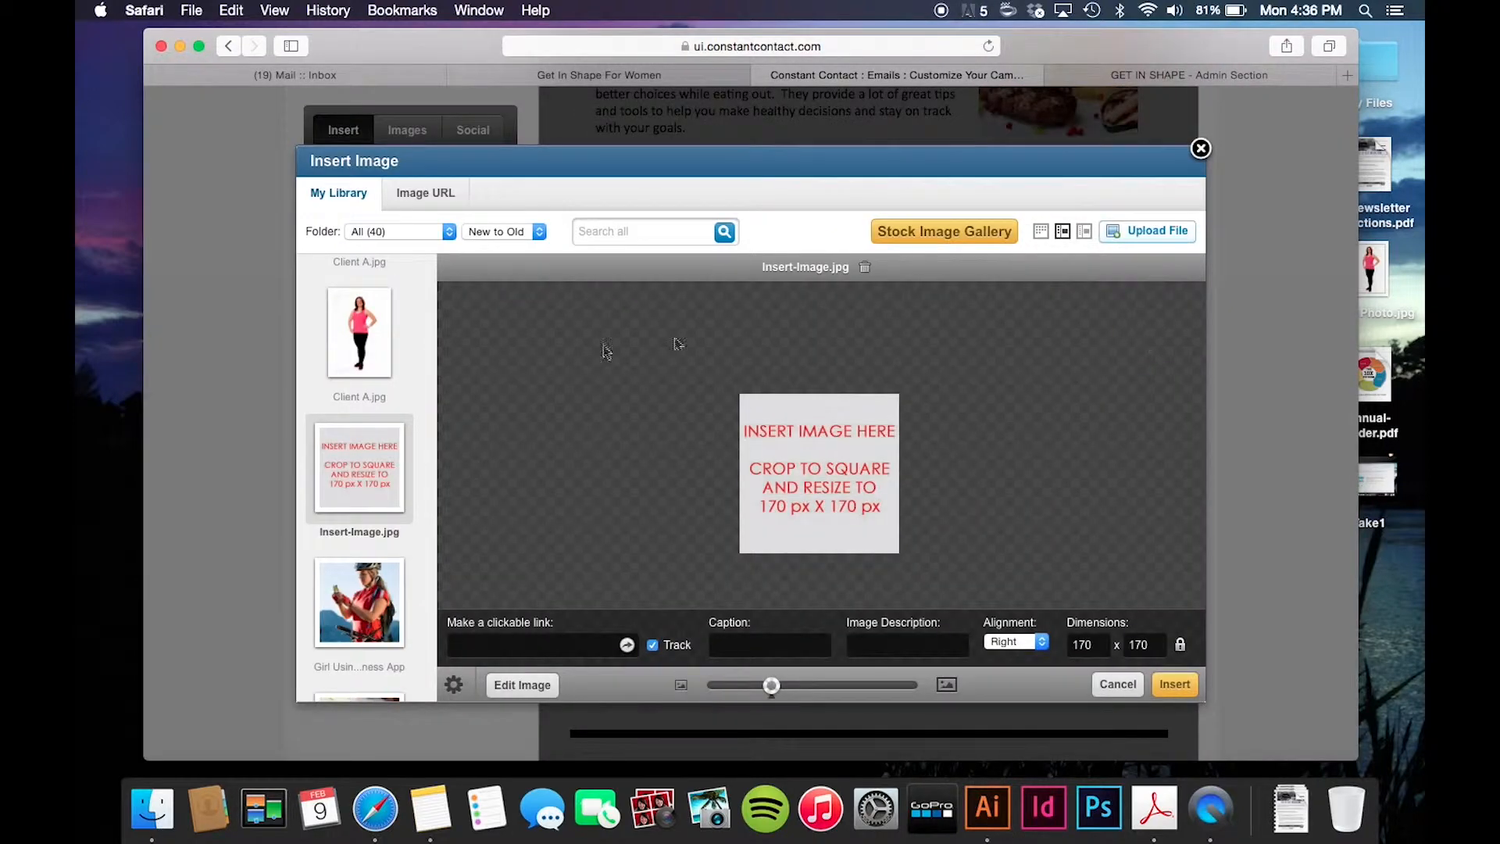
pyautogui.click(1160, 231)
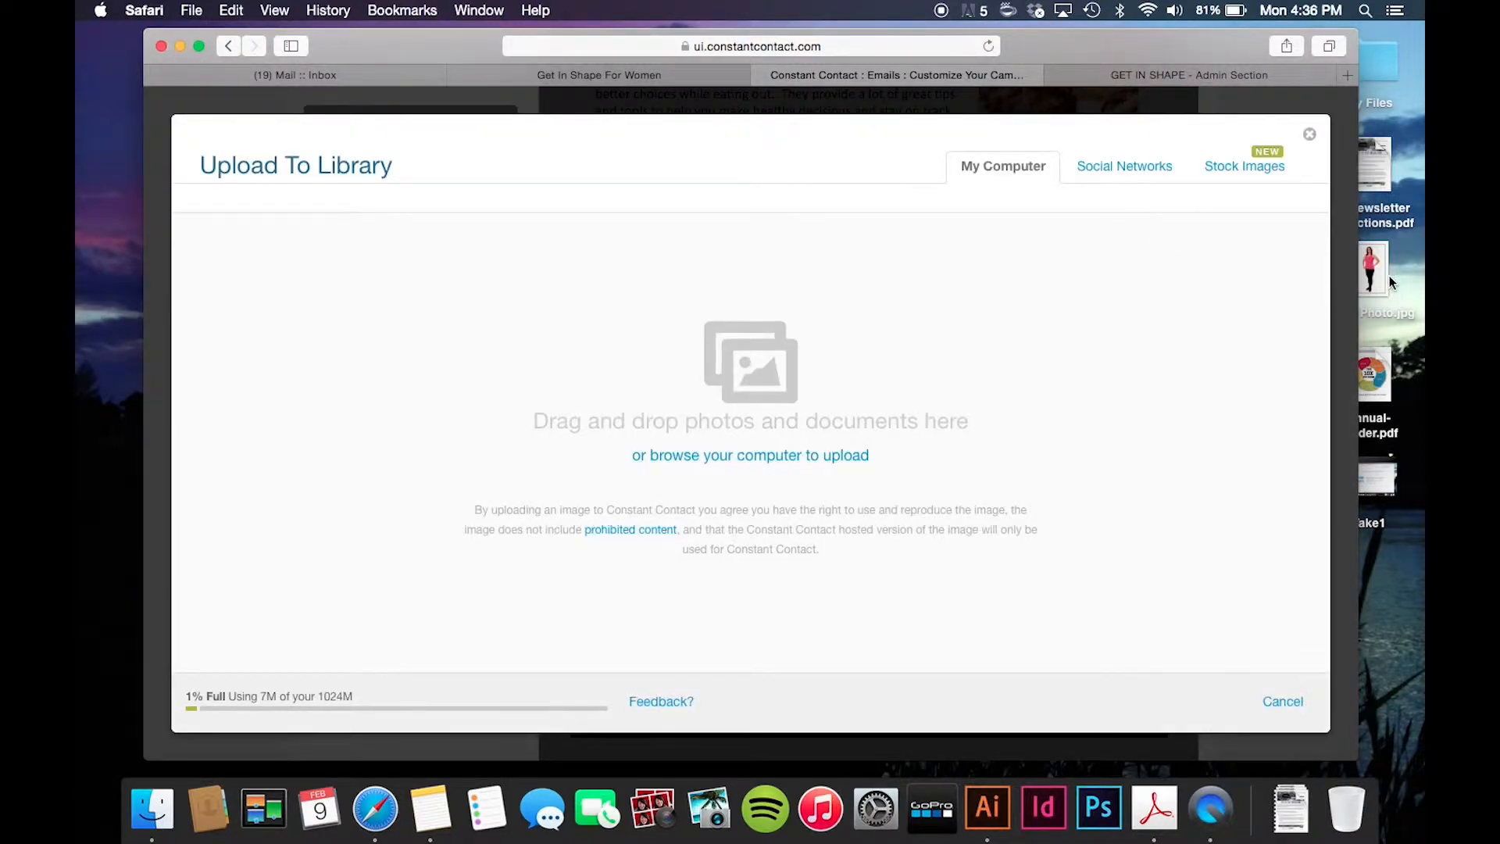
pyautogui.moveTo(1376, 262); pyautogui.dragTo(866, 375)
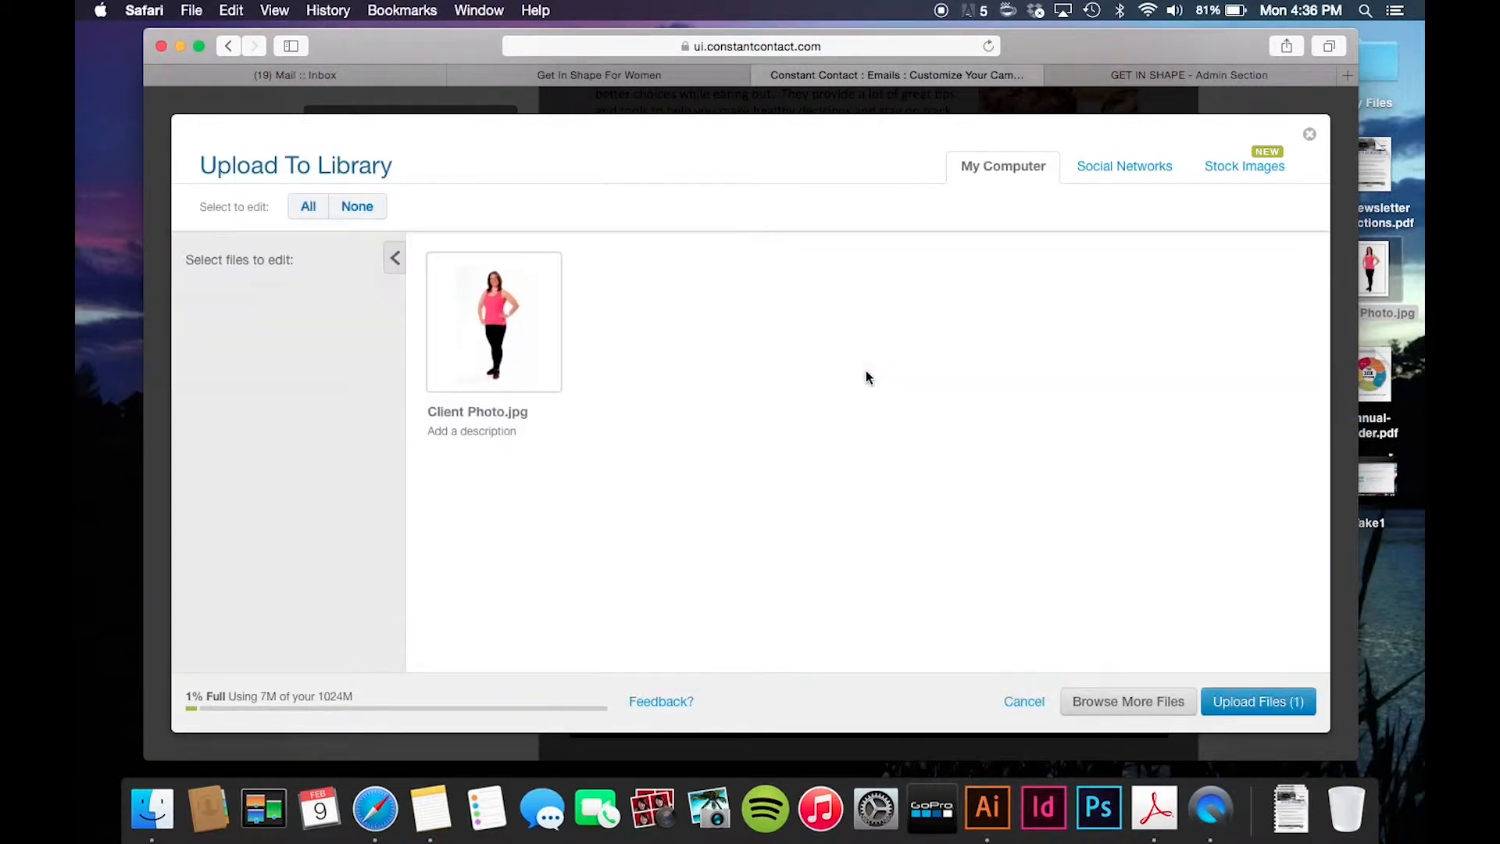
pyautogui.click(479, 411)
pyautogui.click(498, 412)
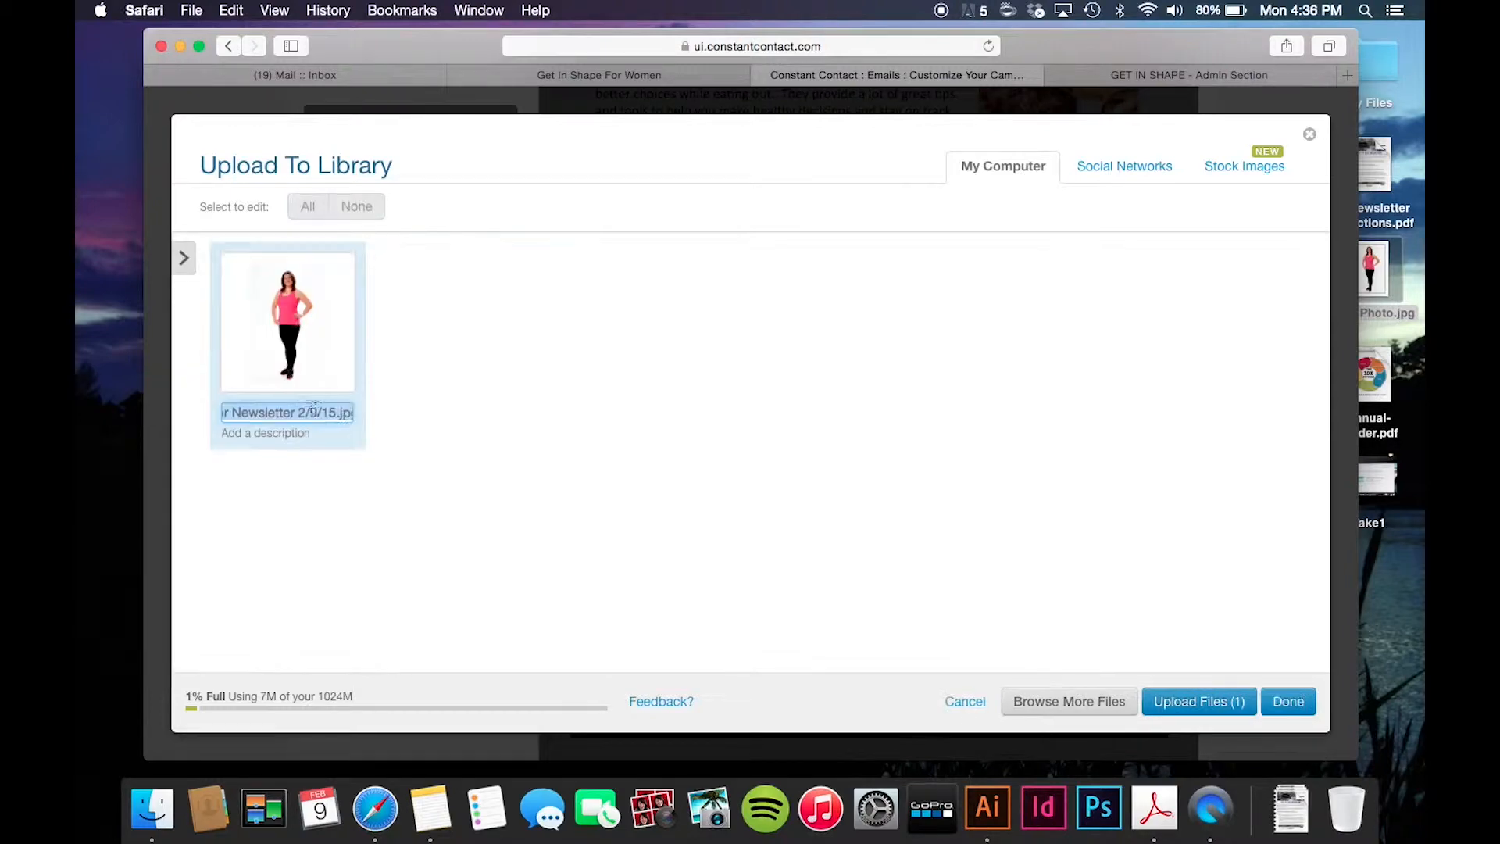
pyautogui.click(335, 414)
pyautogui.moveTo(334, 414); pyautogui.dragTo(178, 392)
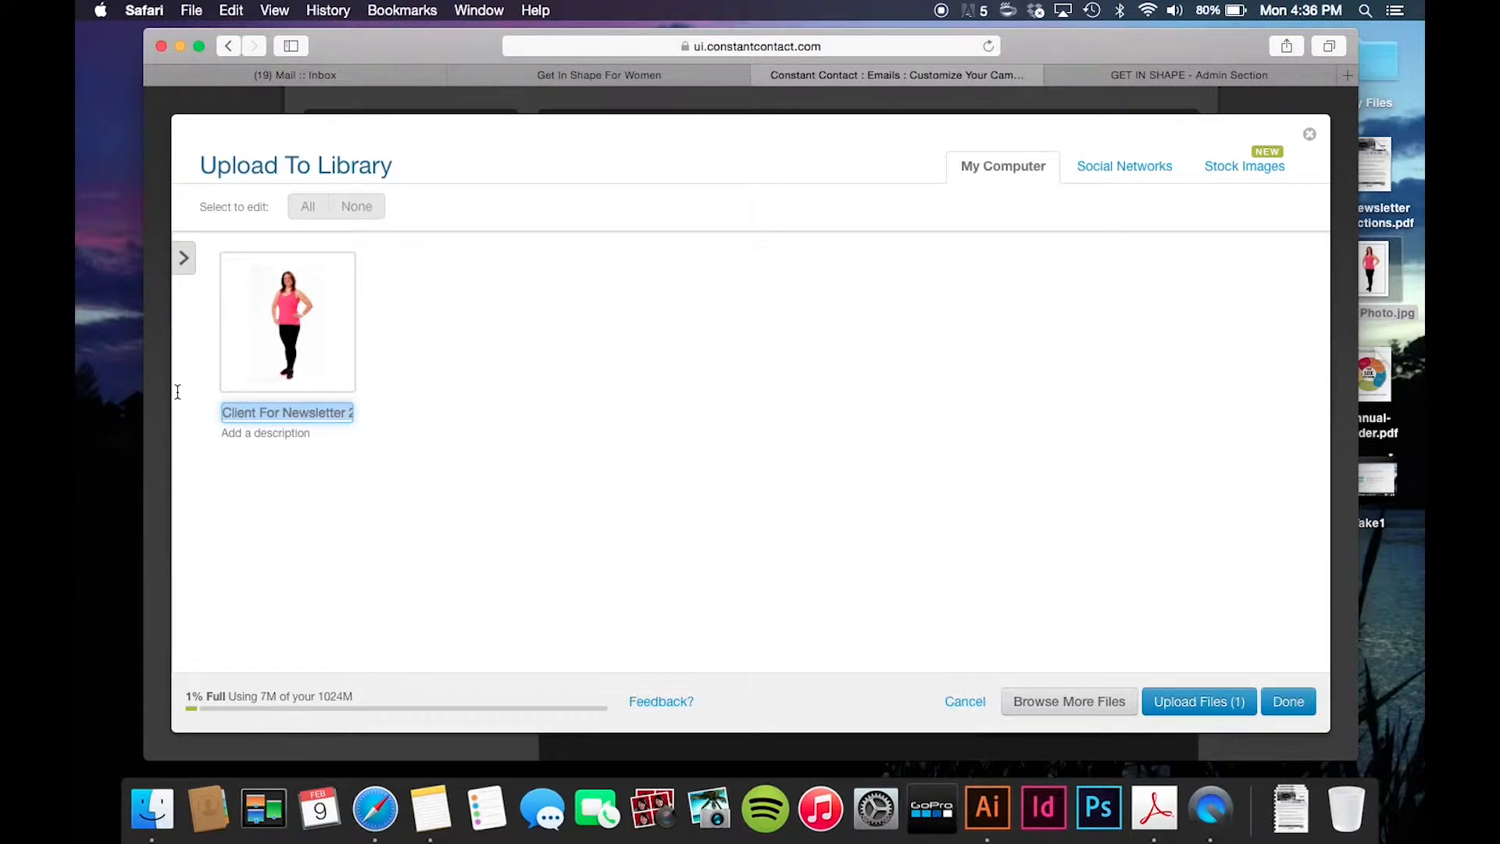
pyautogui.write('C')
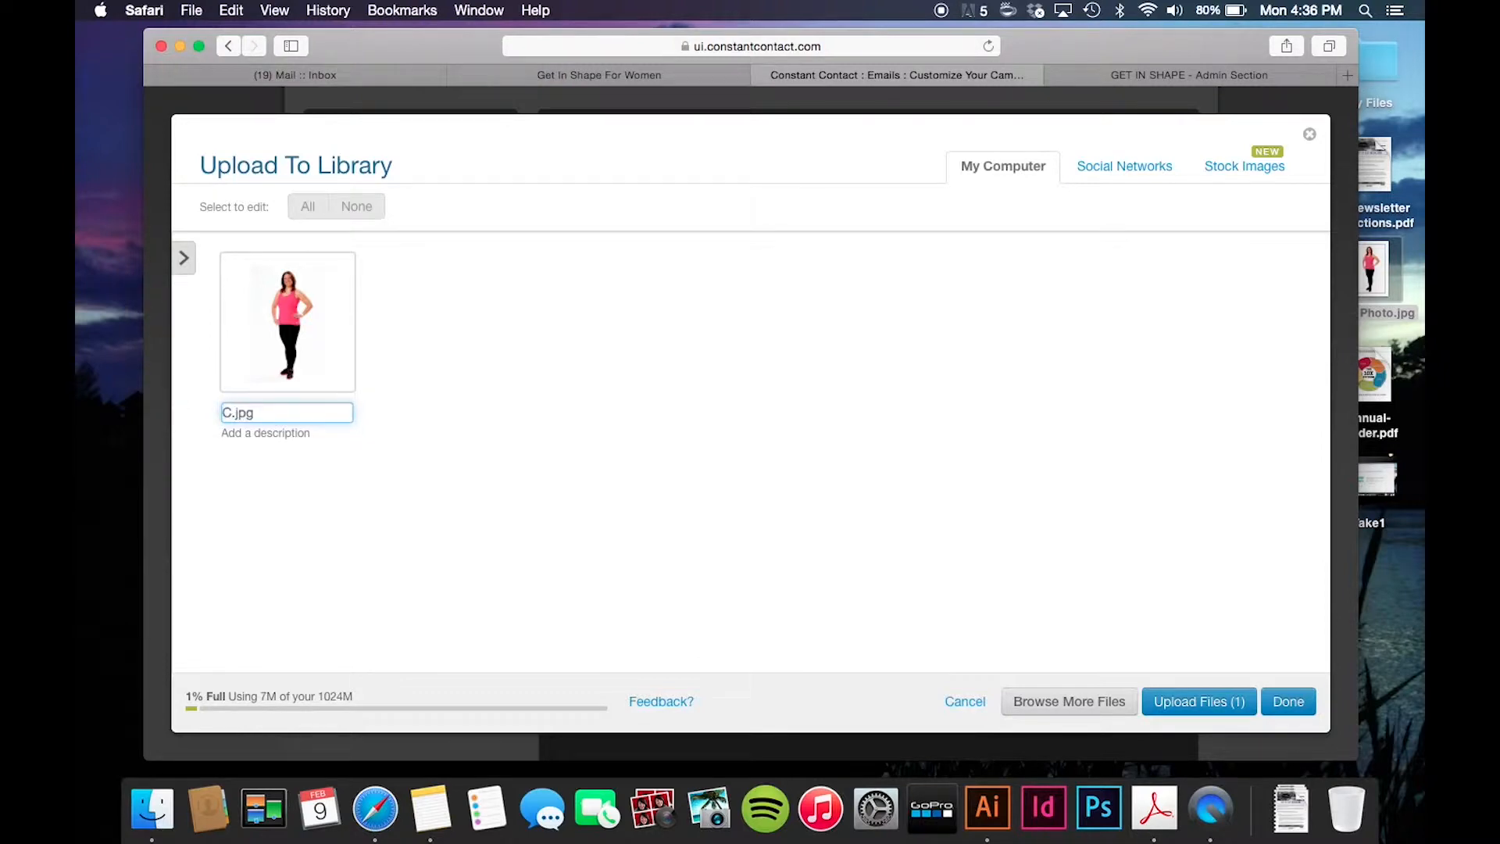
pyautogui.write('lientOfThe')
pyautogui.write('Month')
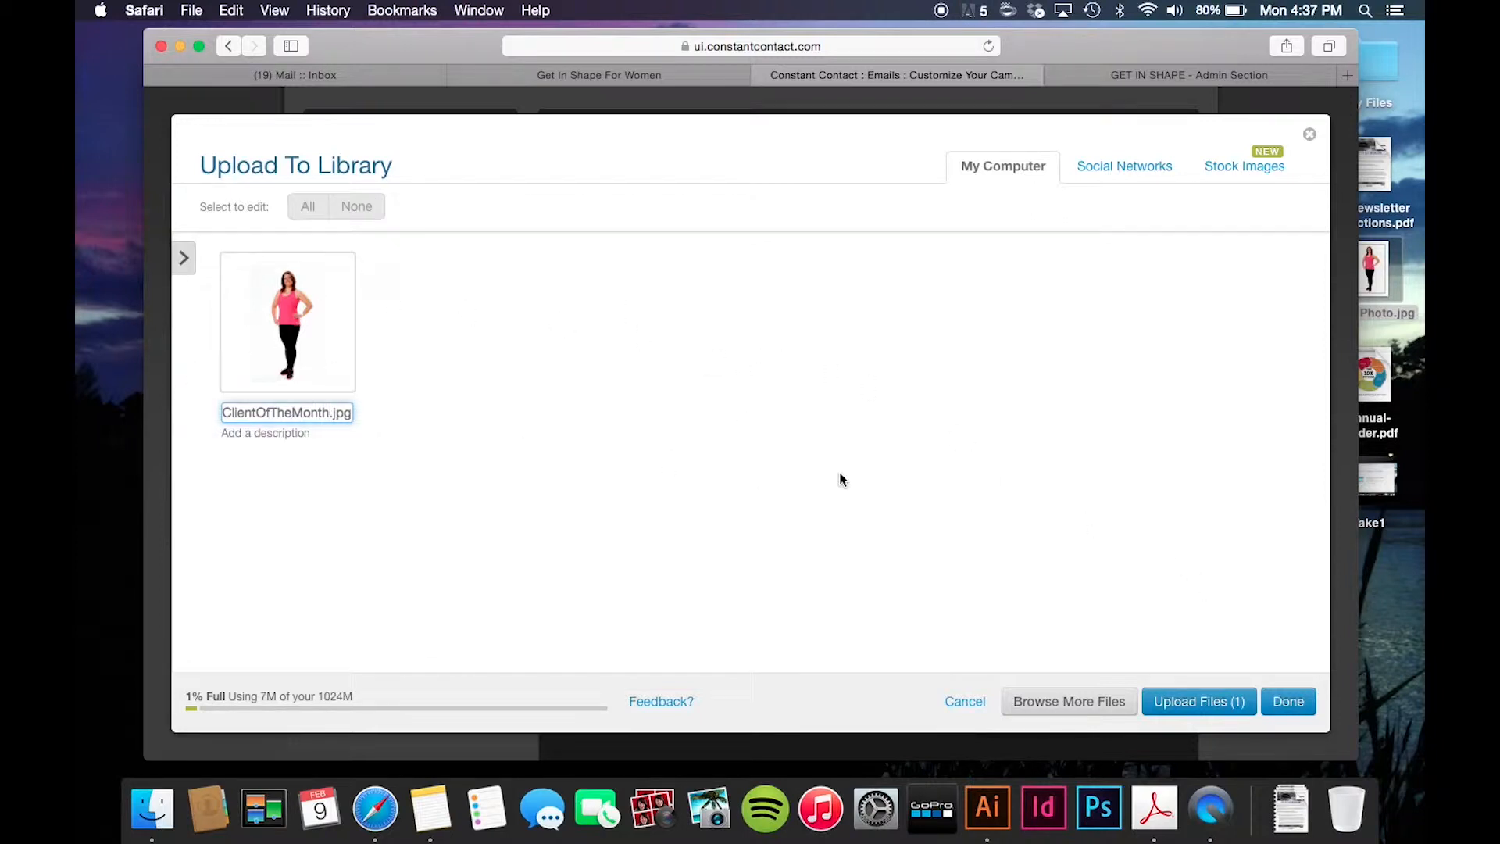
pyautogui.click(1210, 701)
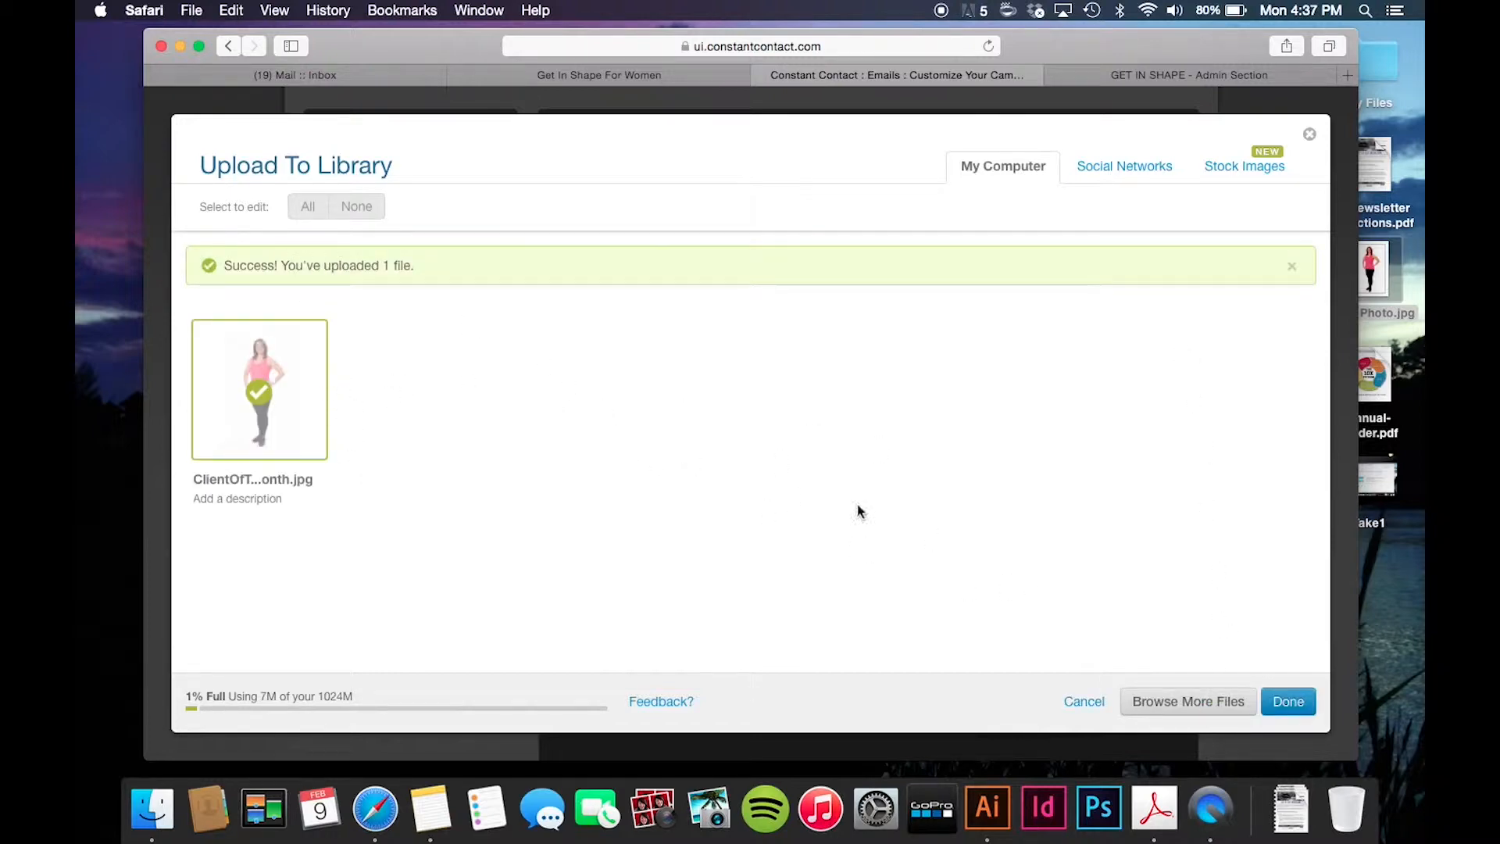
# - Return to Insert Image and open ClientOfTheMonth.jpg in the Photo Editor
pyautogui.click(1289, 701)
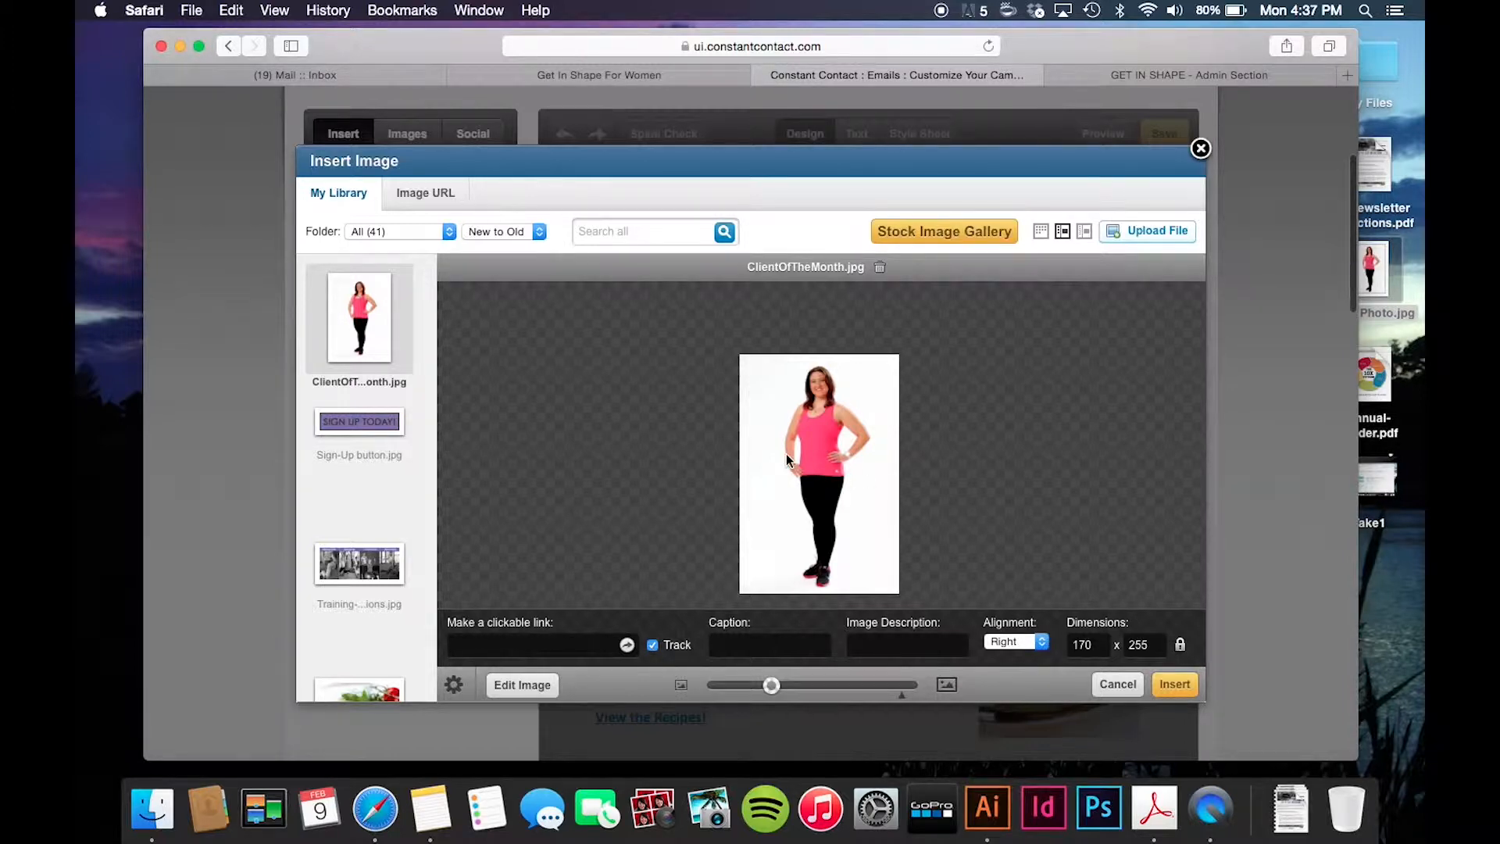
pyautogui.click(518, 687)
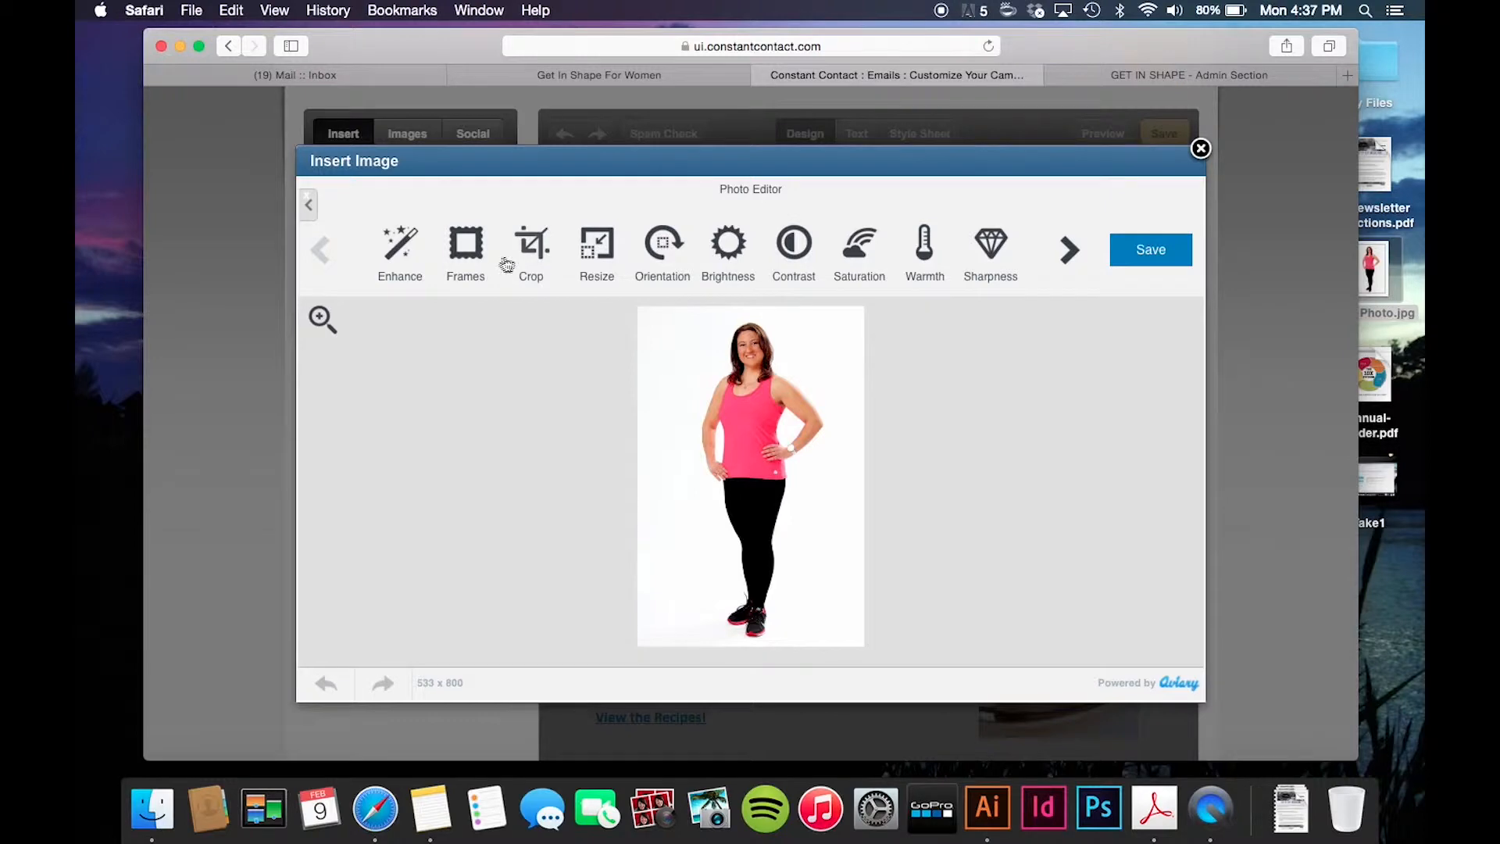
# - Crop the client photo to a 533 x 533 square around head and torso and save it
pyautogui.click(534, 258)
pyautogui.click(764, 238)
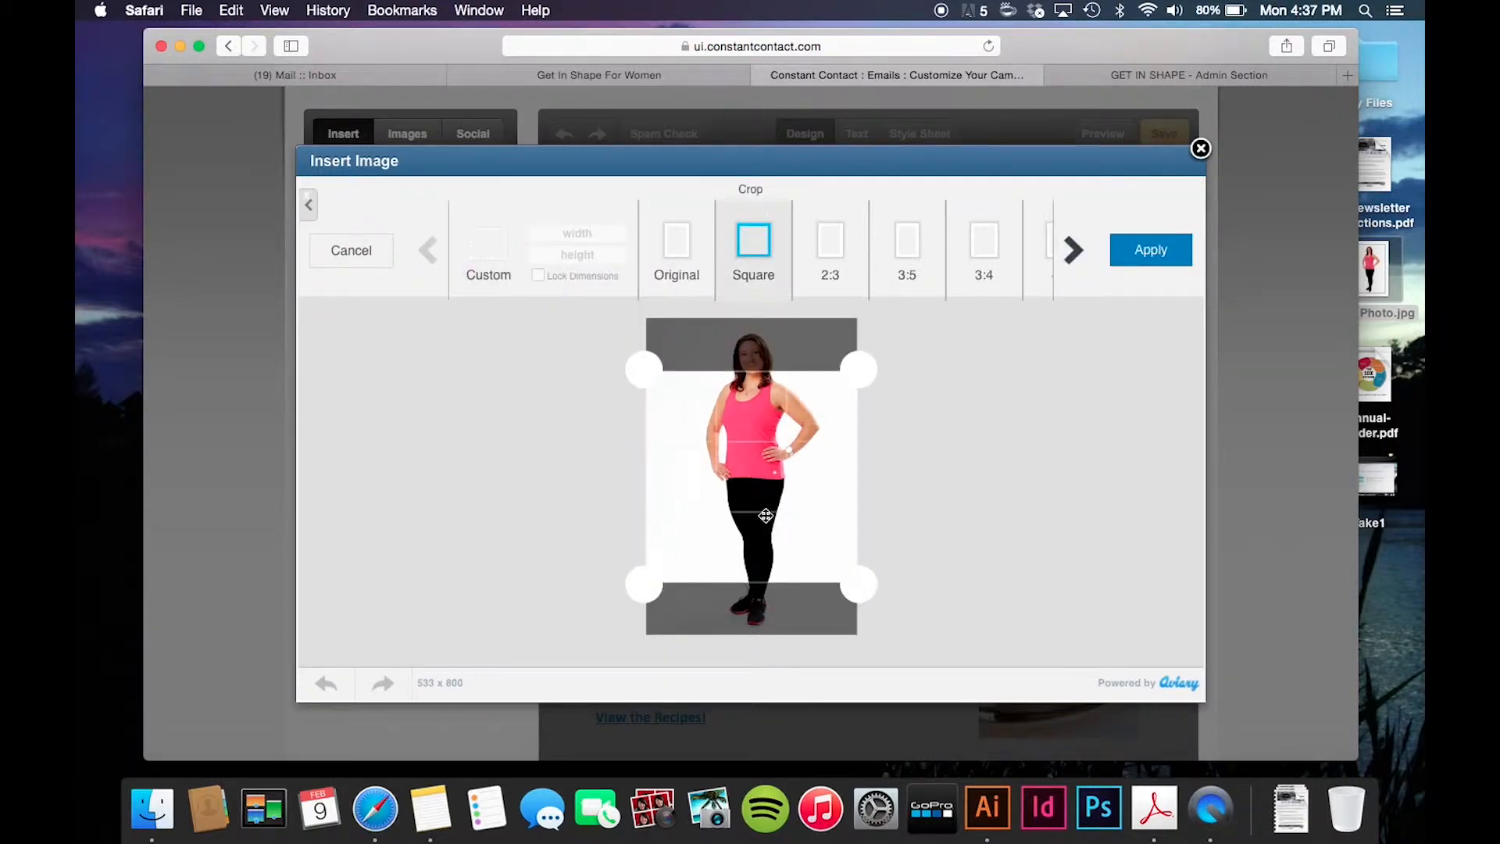
pyautogui.moveTo(756, 479); pyautogui.dragTo(758, 416)
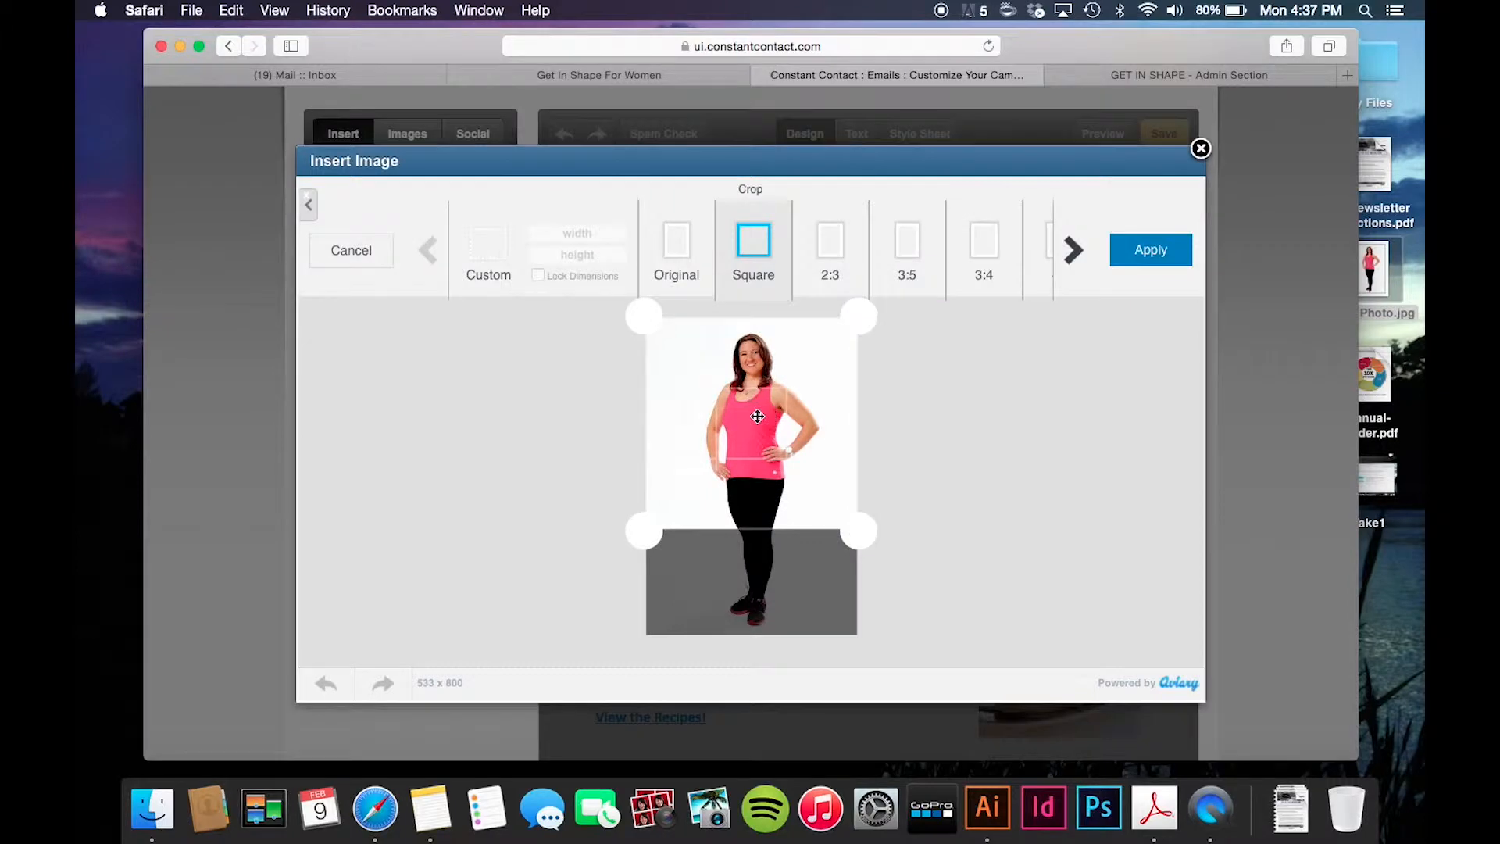
pyautogui.click(1150, 255)
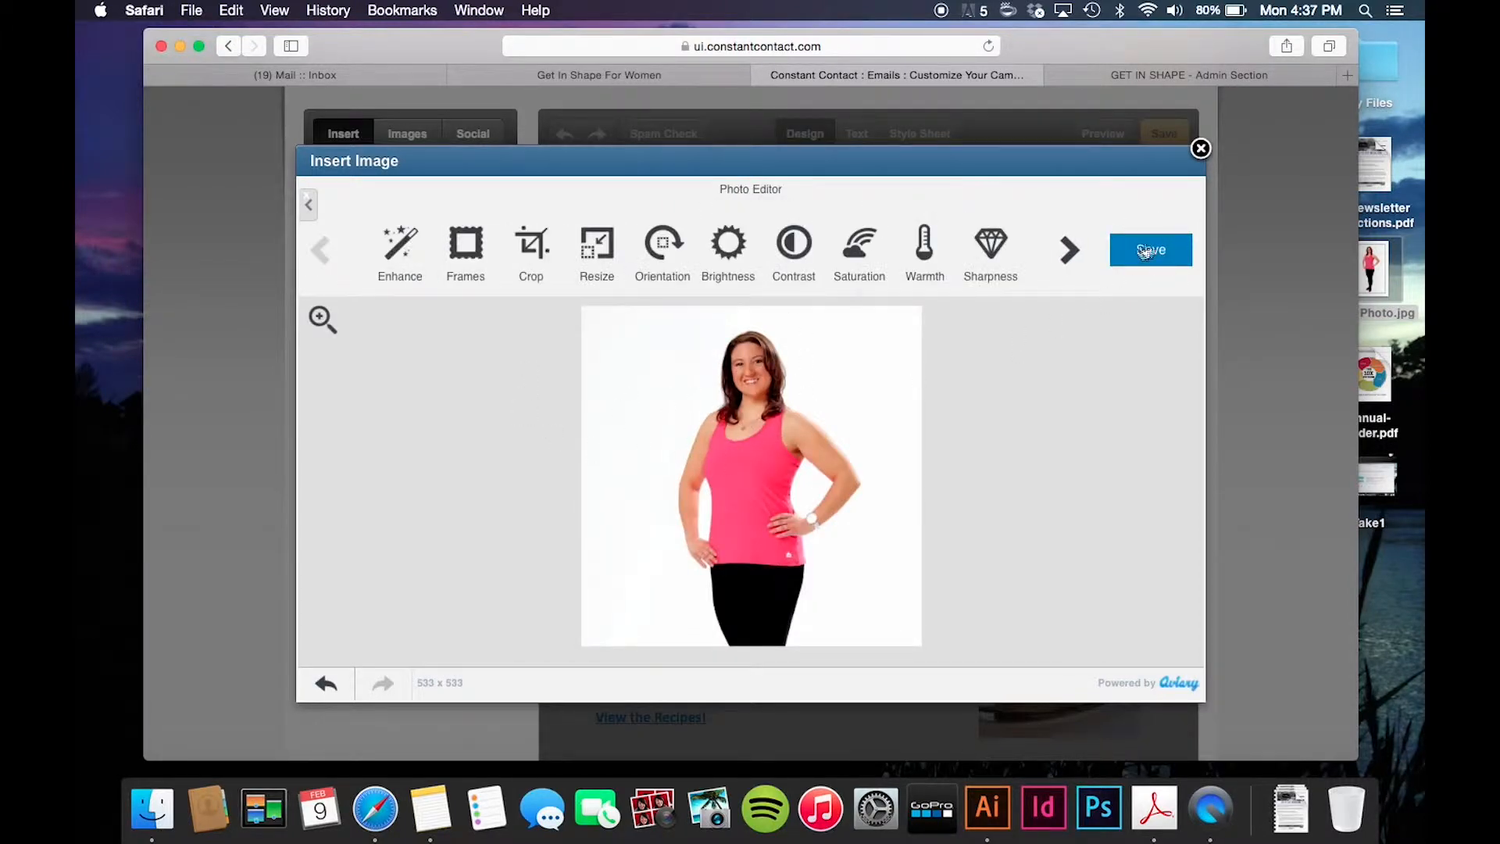
pyautogui.click(1145, 251)
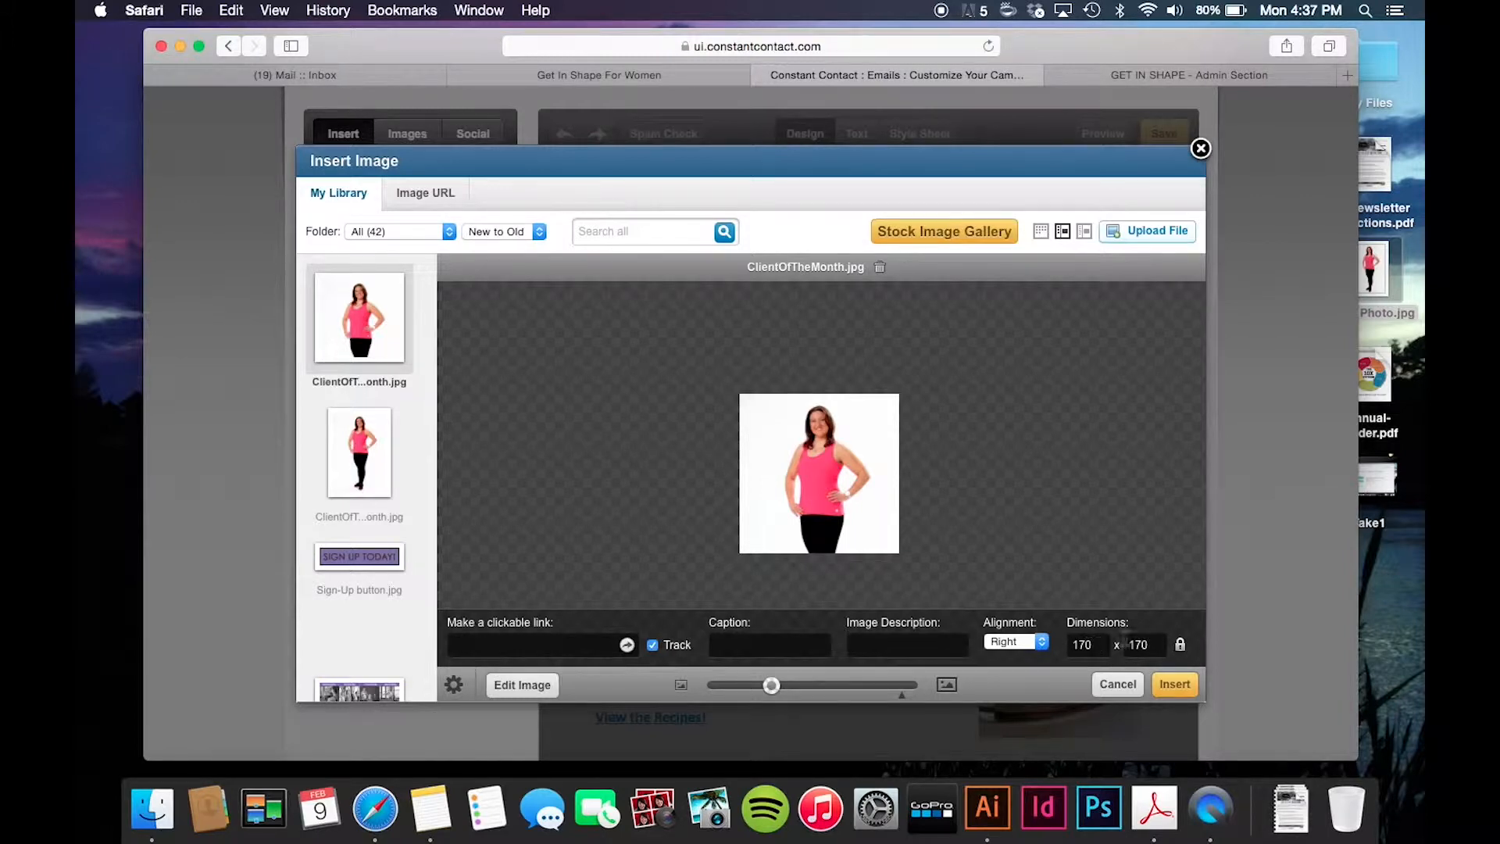
# - Set the photo width to 170, correcting an initial 185, and insert it at 170 x 170
pyautogui.doubleClick(1088, 646)
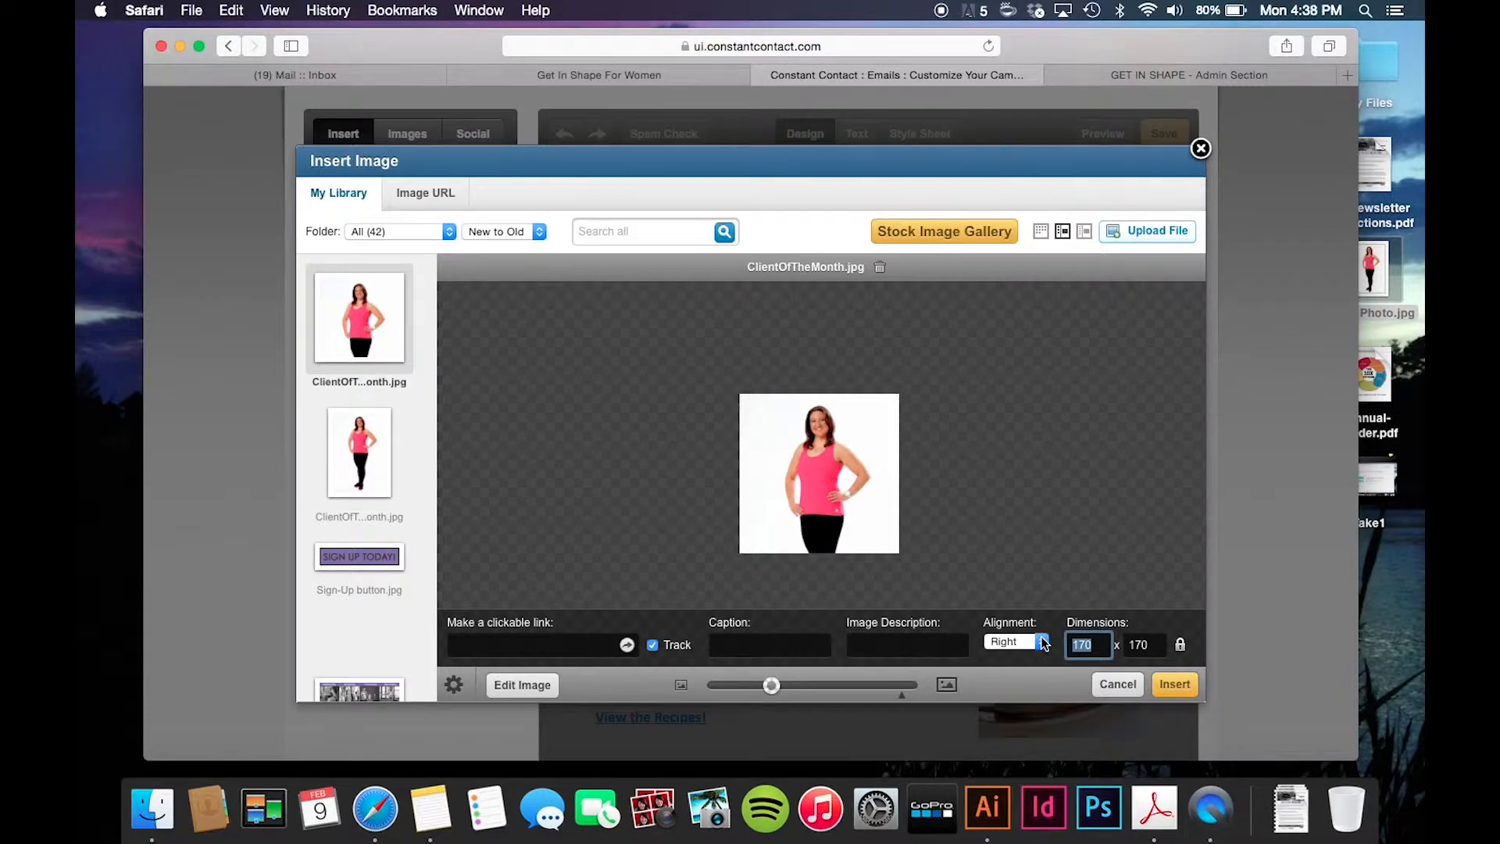
pyautogui.write('185')
pyautogui.click(1152, 643)
pyautogui.doubleClick(1089, 646)
pyautogui.write('170')
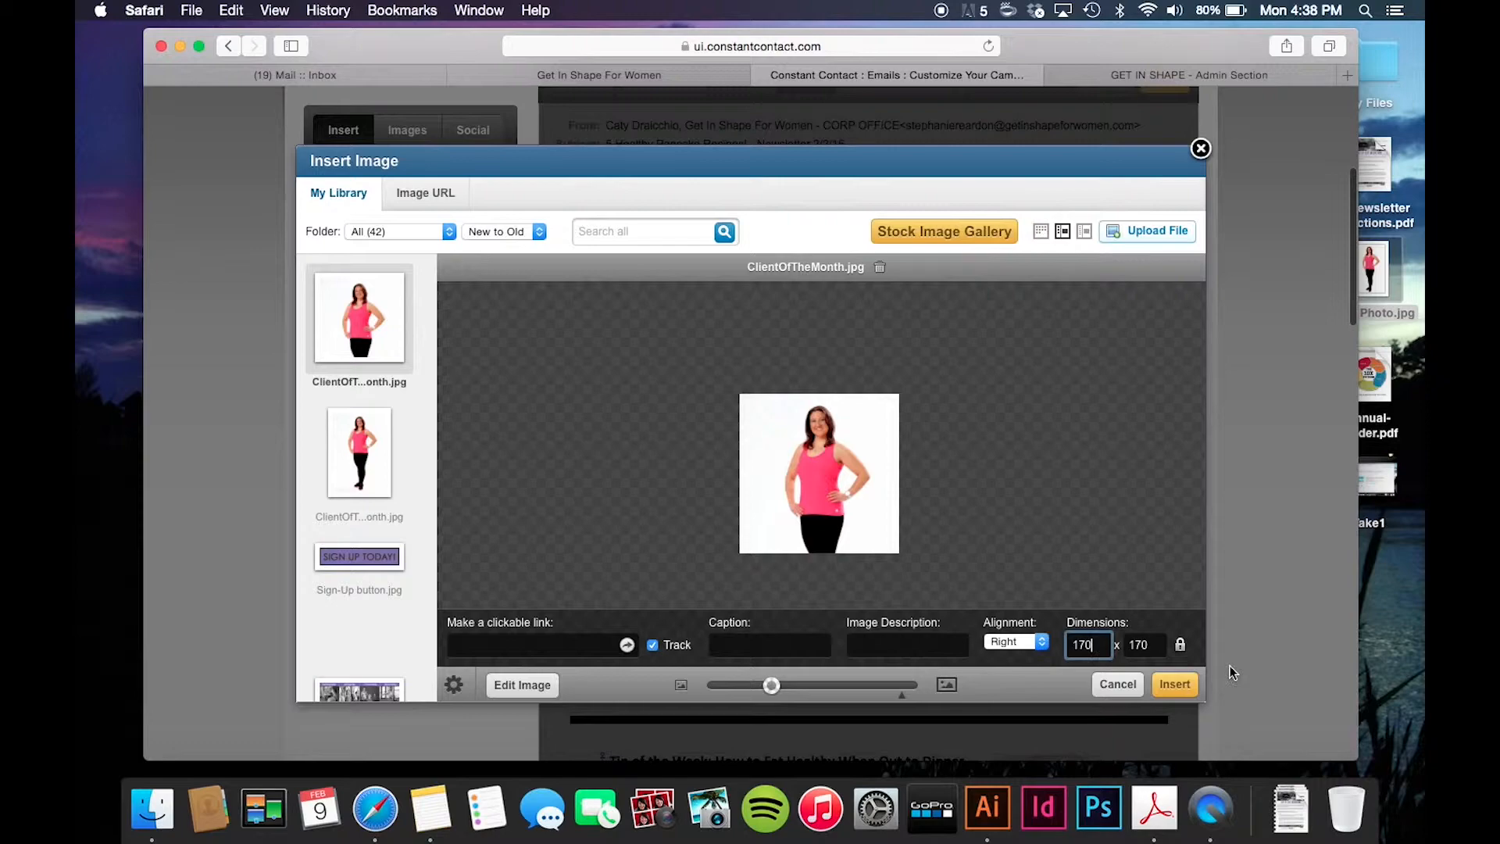
pyautogui.click(1177, 685)
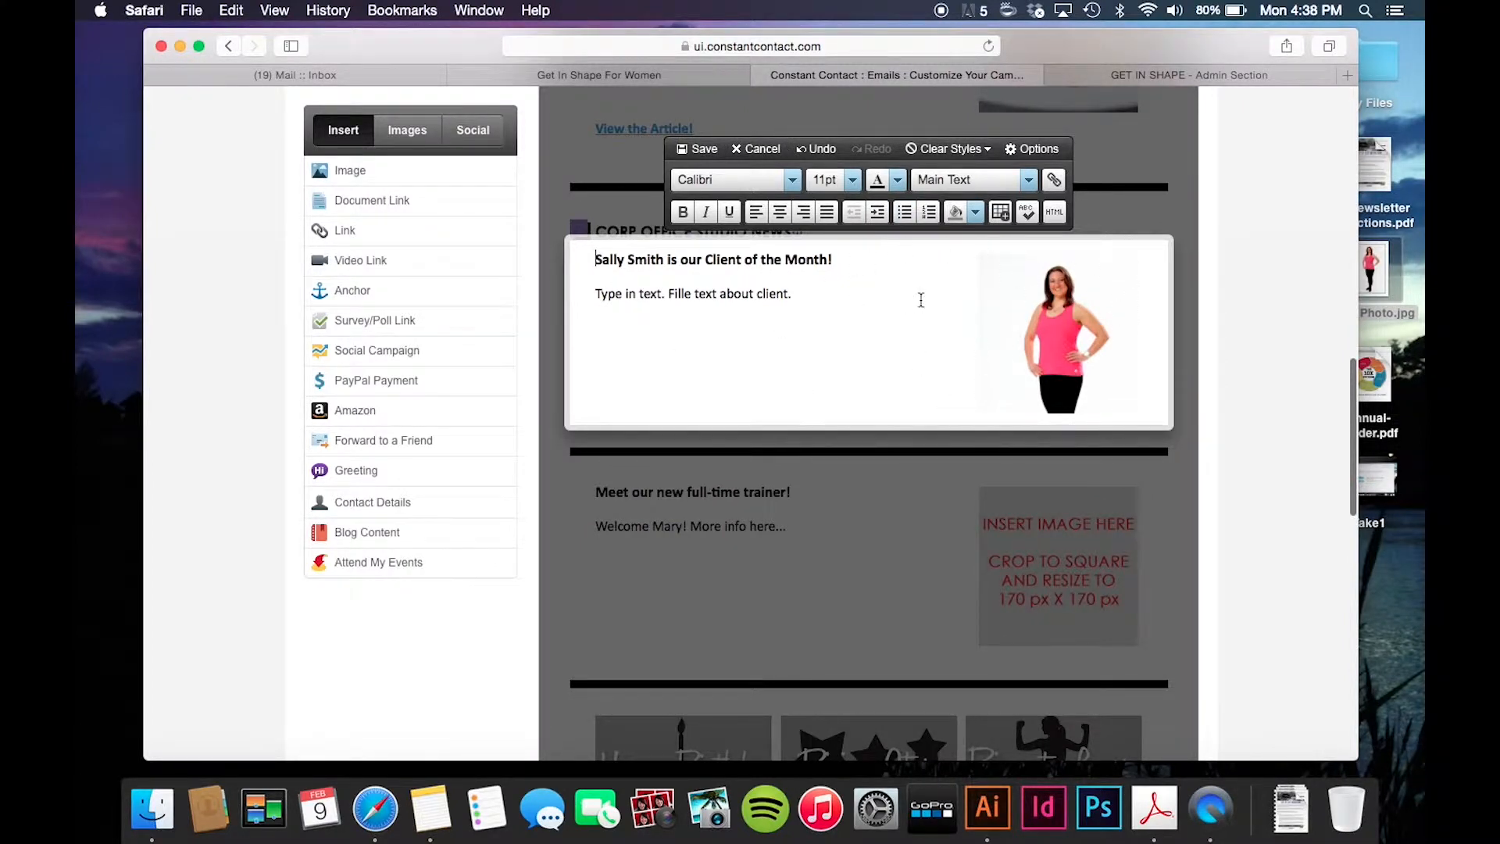
# - Save the Client of the Month block, reopen it, and save it again
pyautogui.click(698, 151)
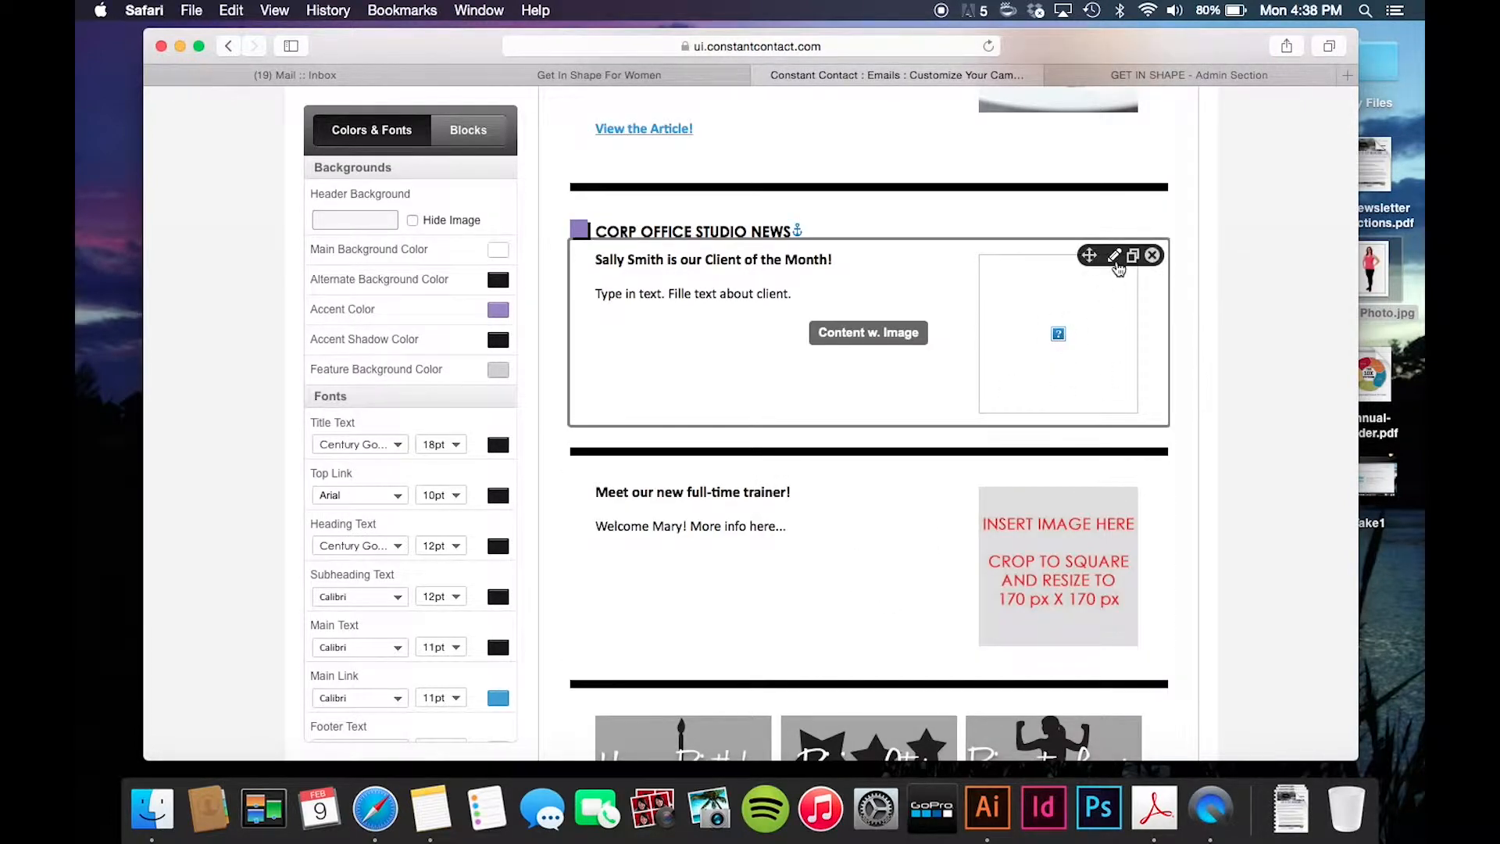
pyautogui.click(1114, 256)
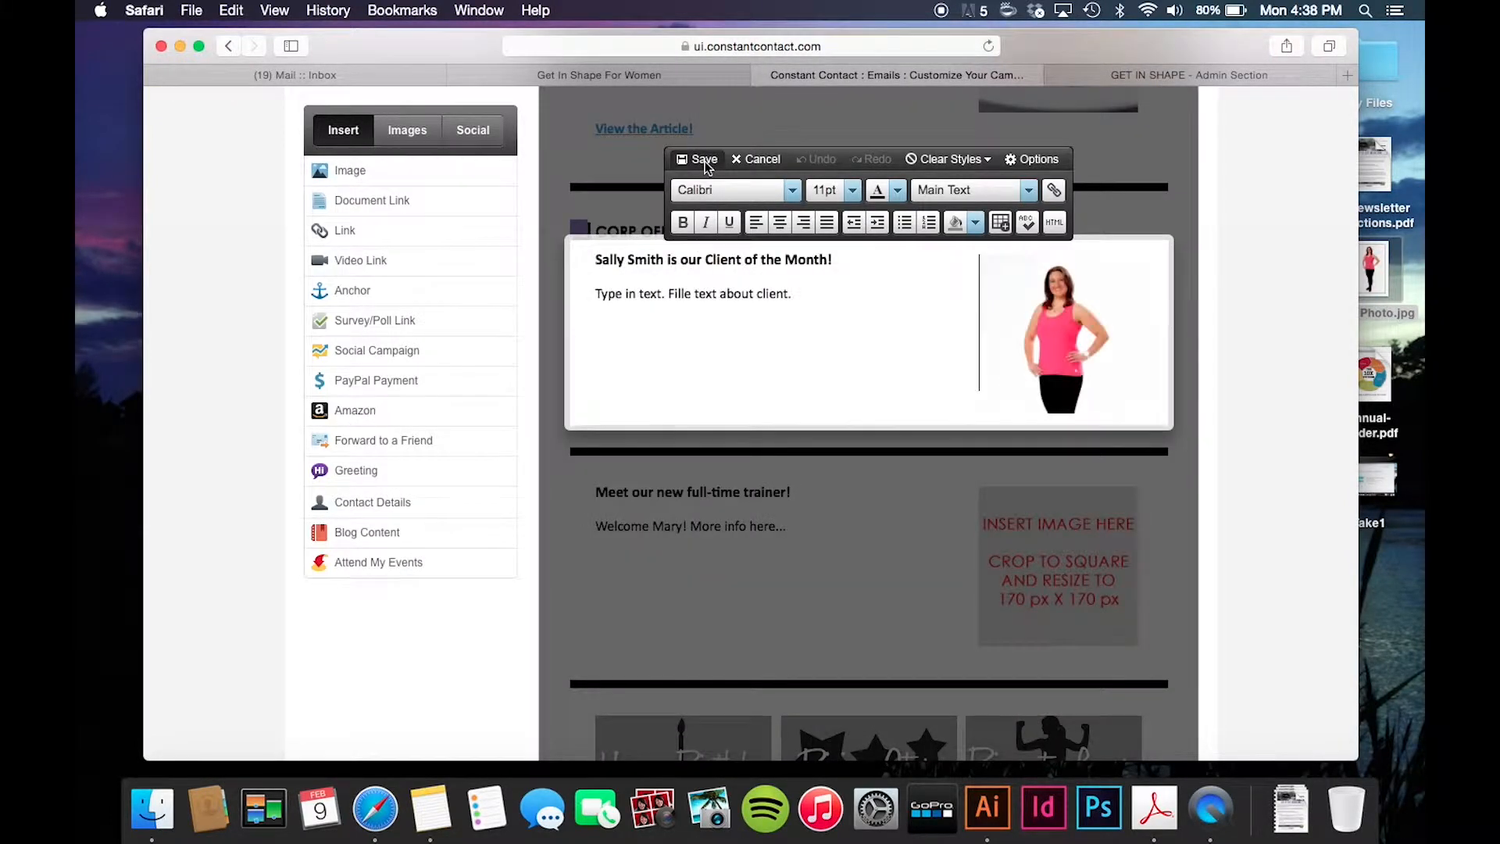
pyautogui.click(705, 162)
# - Duplicate the Client of the Month block and rename the copy's heading to 'Extra News Block.'
pyautogui.scroll(-3, 871, 419)
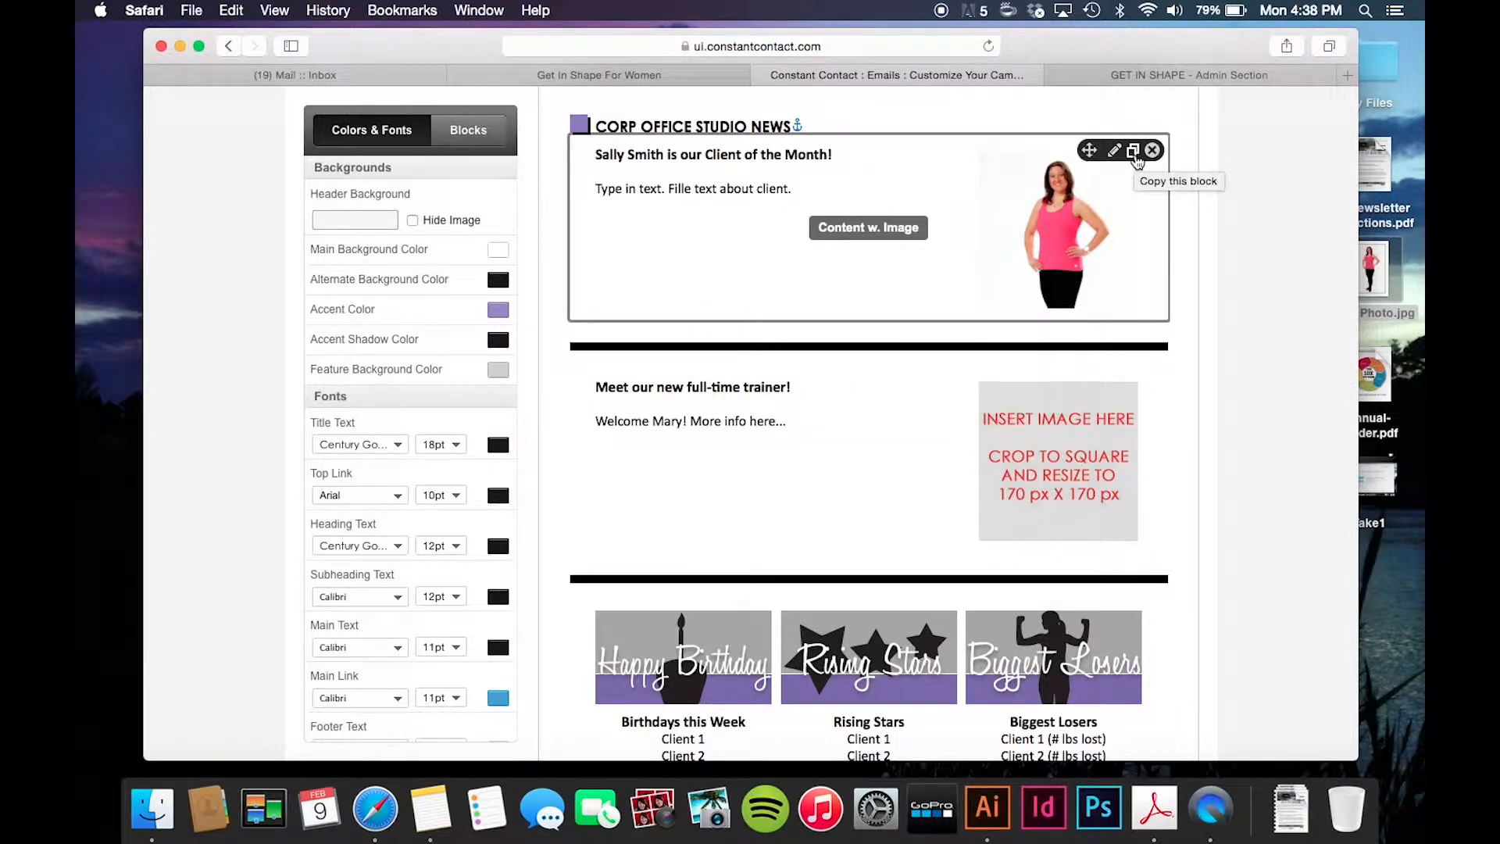
pyautogui.click(1135, 154)
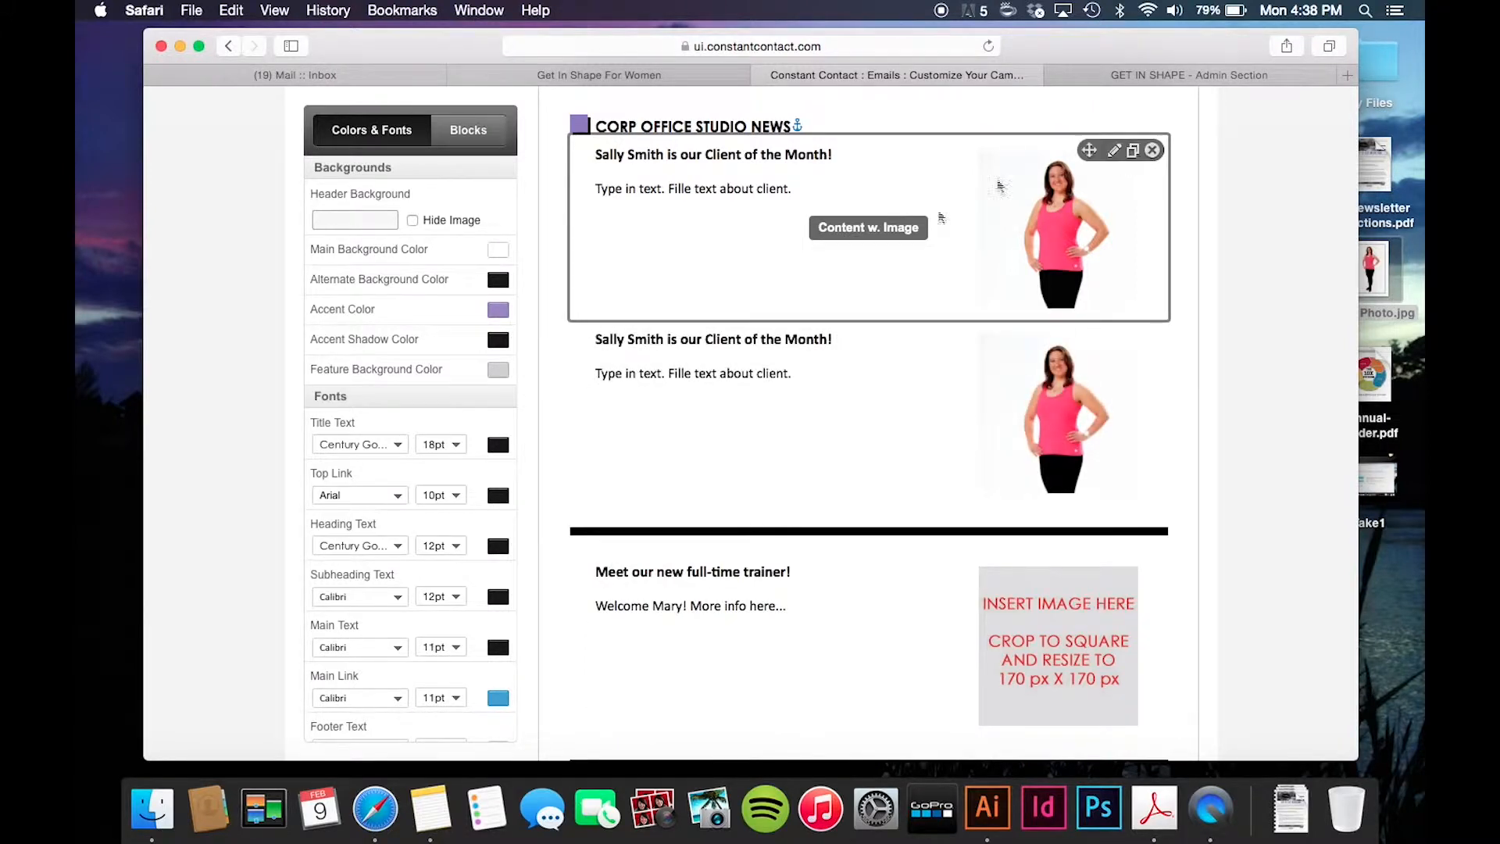
pyautogui.click(762, 422)
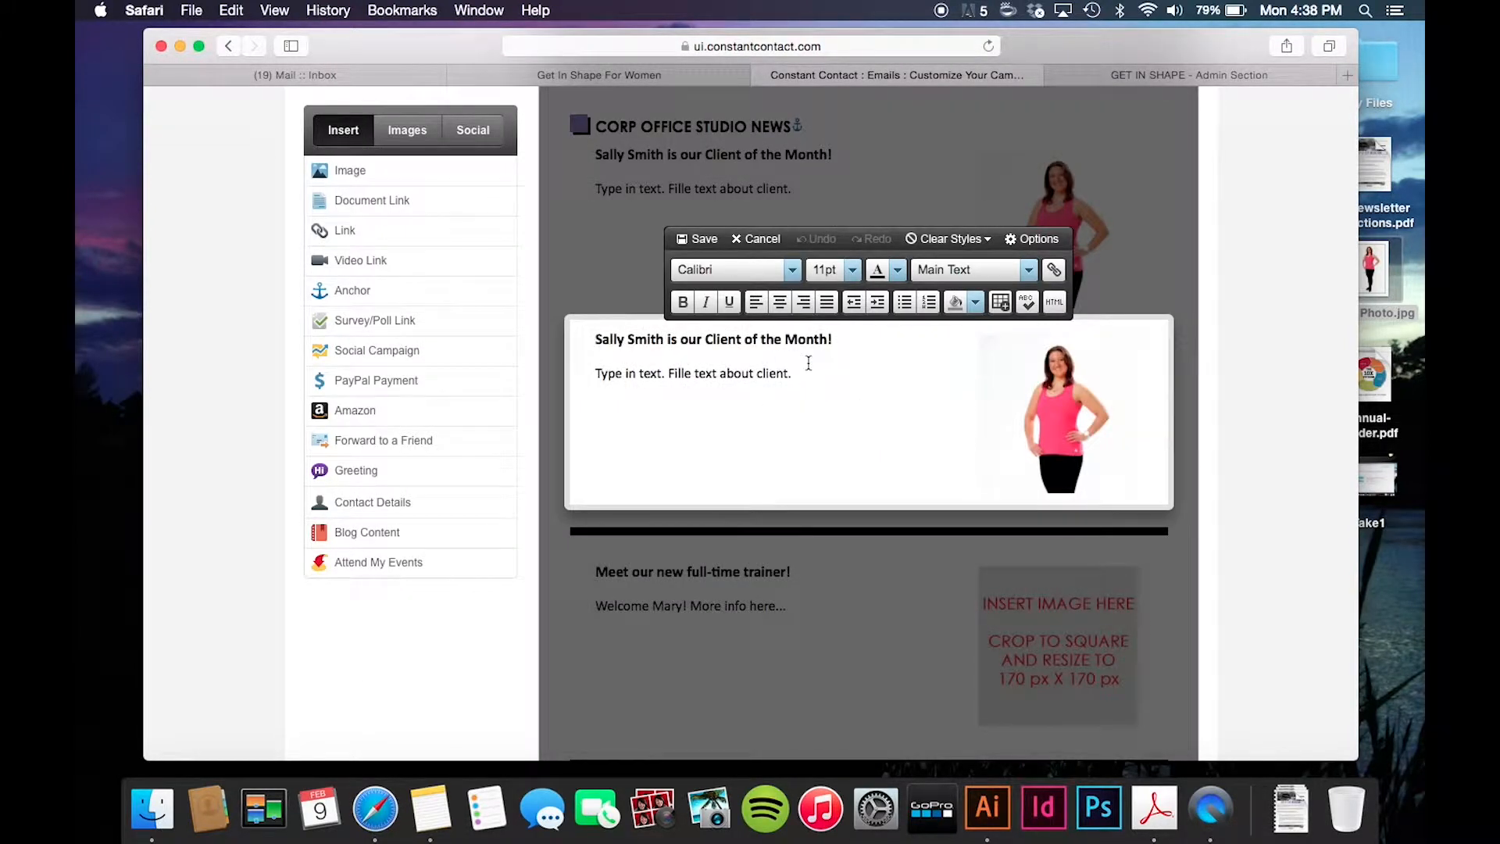
pyautogui.moveTo(838, 341); pyautogui.dragTo(595, 334)
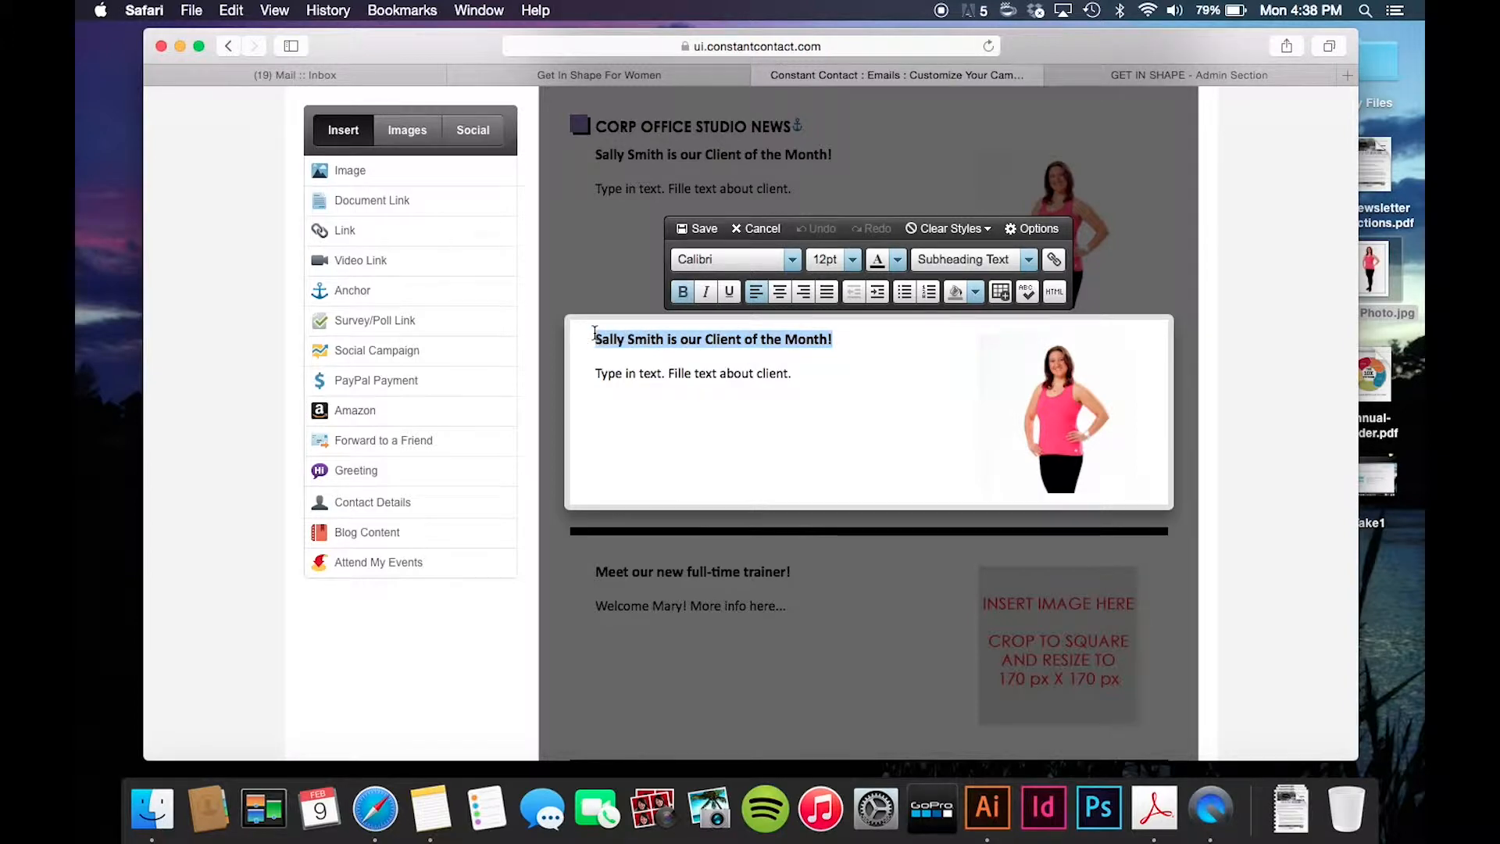
pyautogui.write('Extra News Block.')
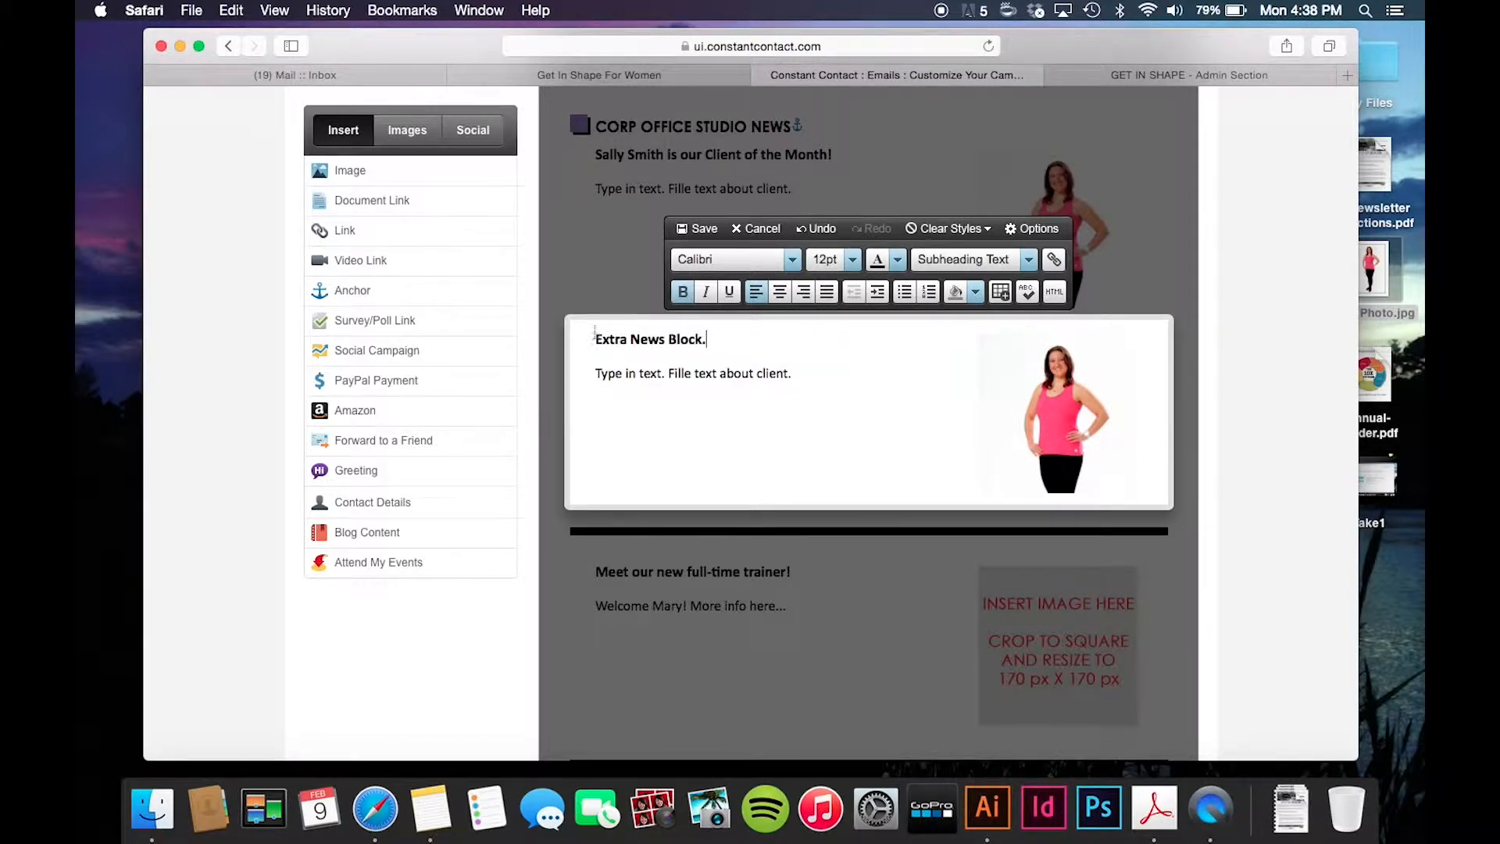
pyautogui.click(698, 228)
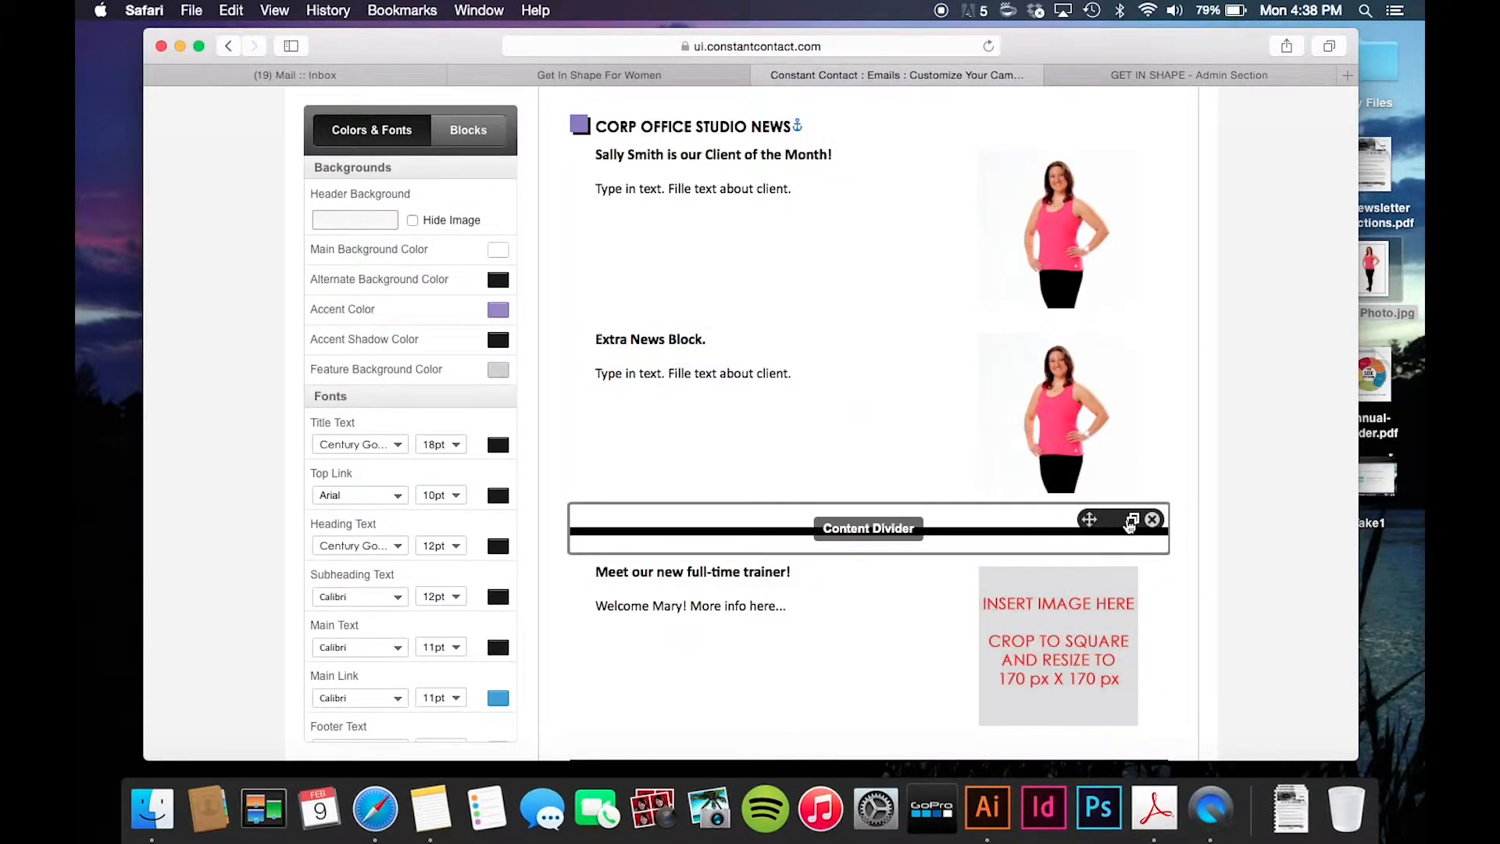
# - Duplicate a content divider and move the copy above the Extra News Block
pyautogui.click(1133, 522)
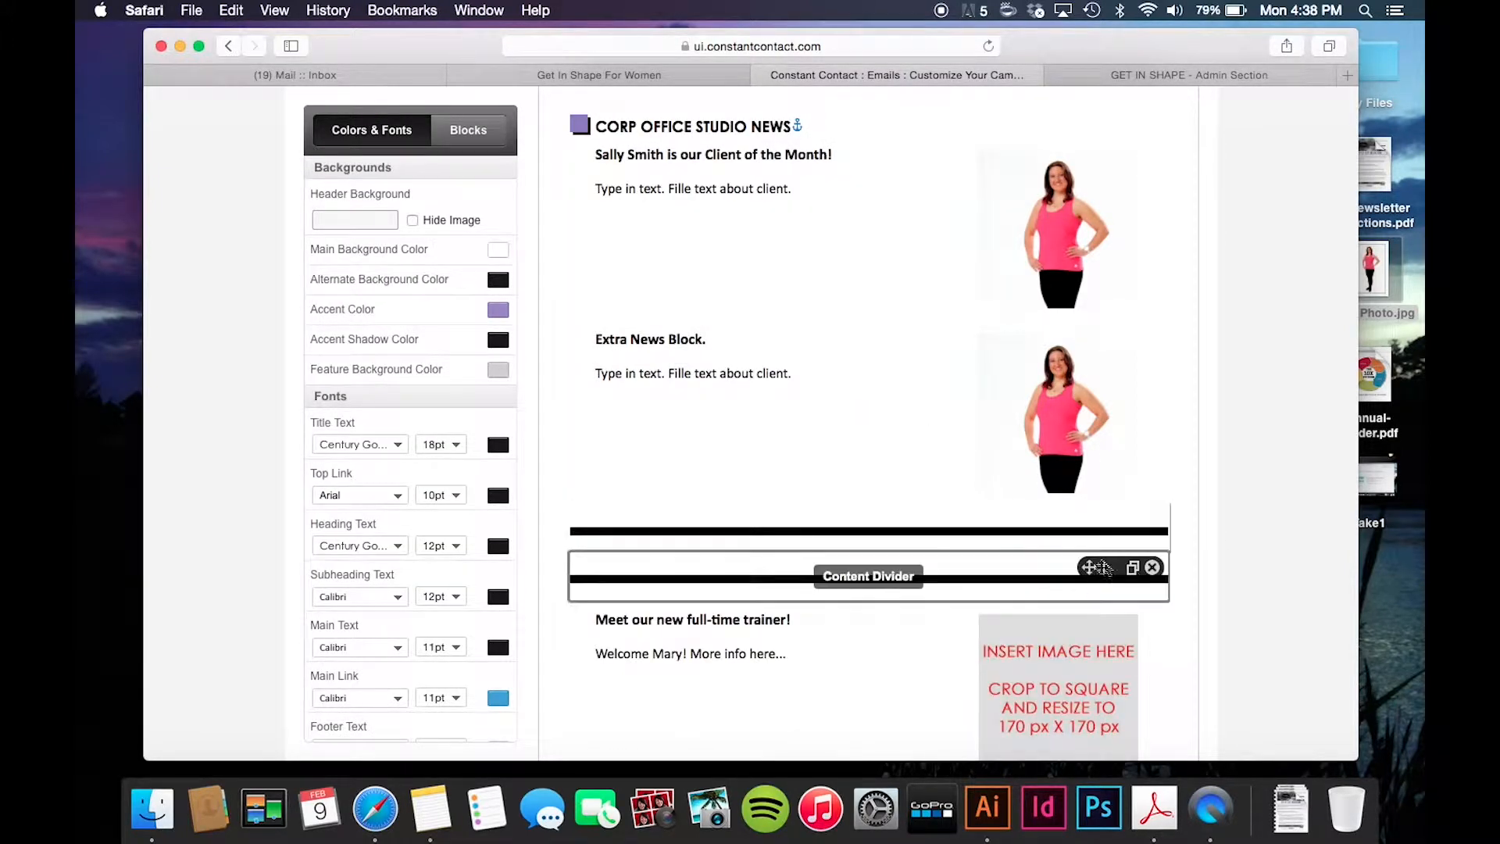
pyautogui.moveTo(1090, 570); pyautogui.dragTo(1072, 336)
pyautogui.scroll(5, 958, 336)
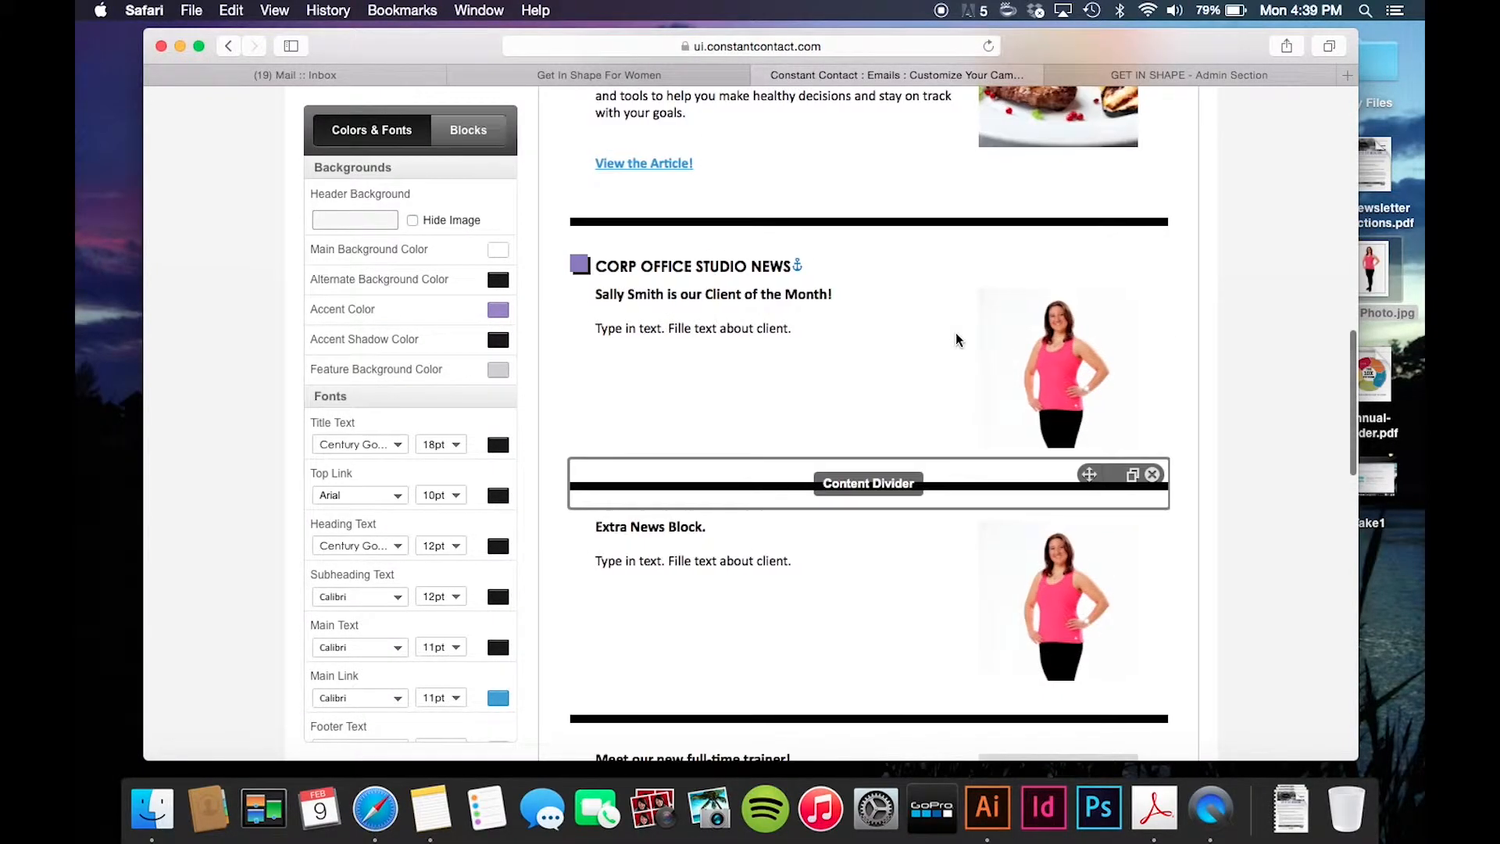
pyautogui.scroll(-8, 804, 266)
pyautogui.scroll(4, 804, 266)
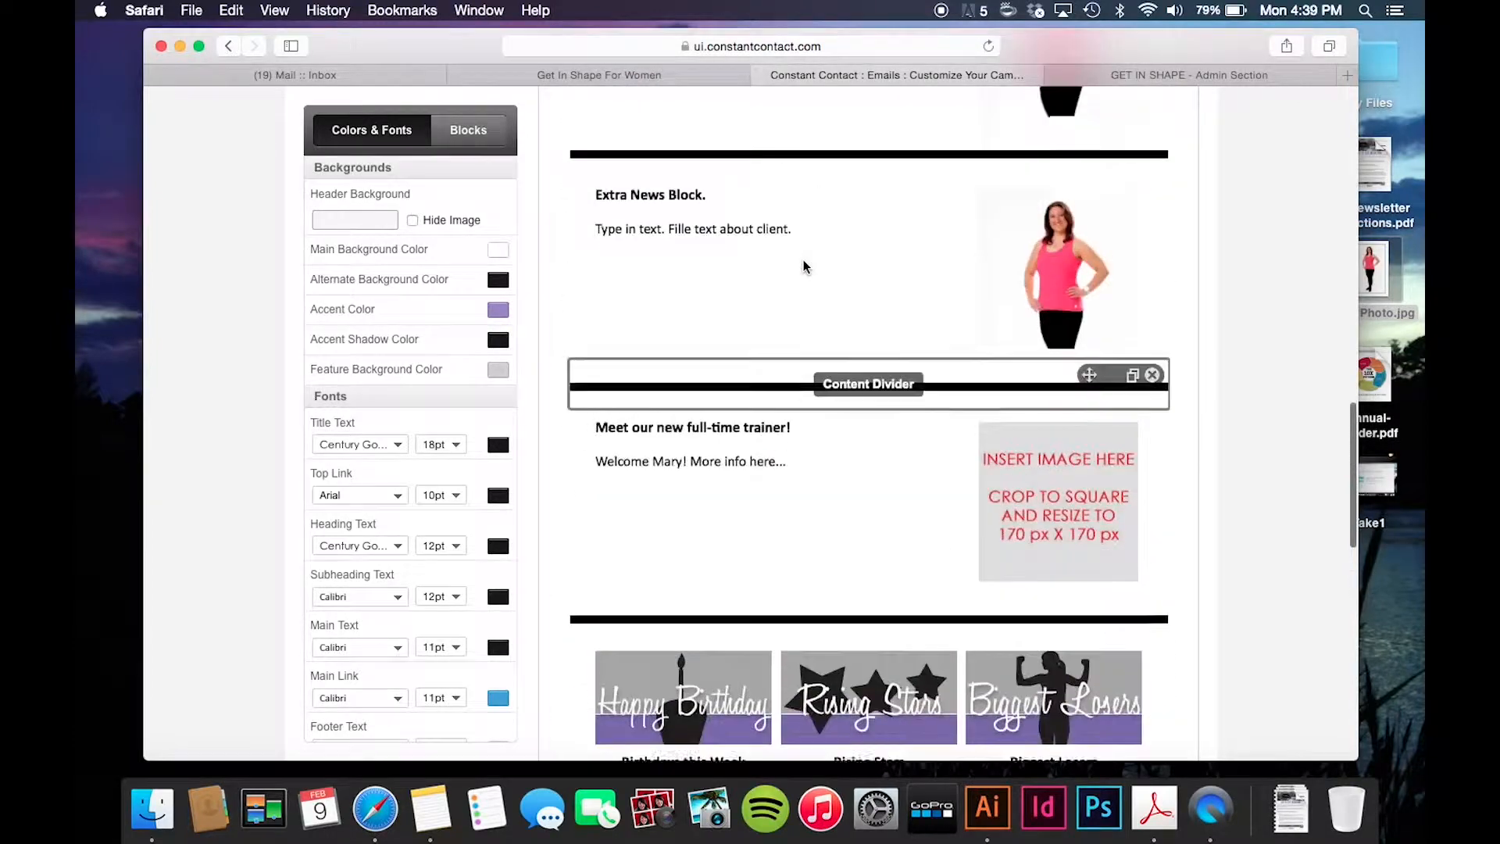
pyautogui.scroll(2, 803, 266)
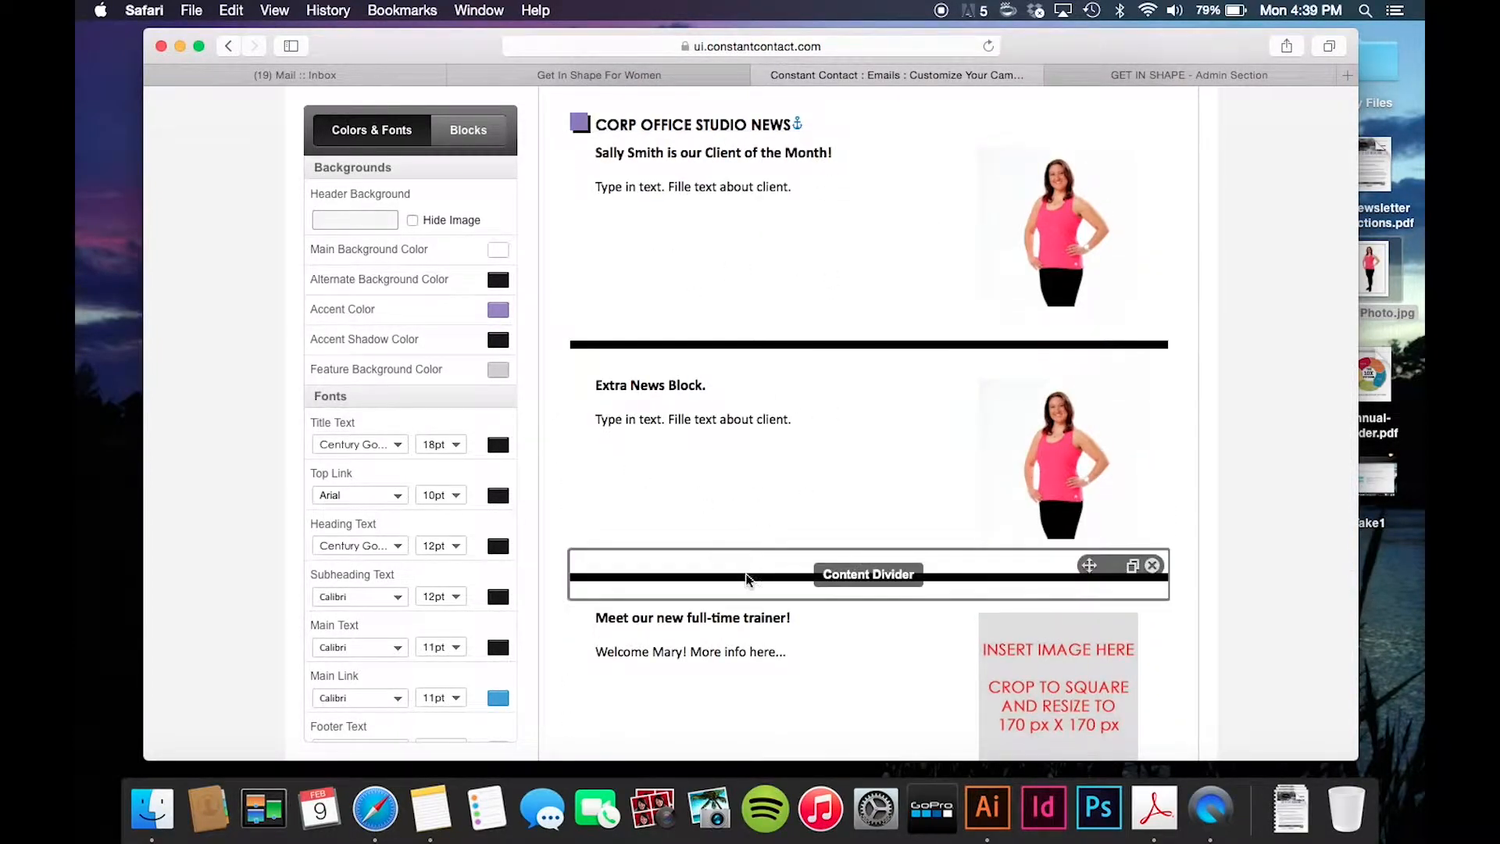
# - Delete the Extra News block, two surplus dividers and the new full-time trainer block
pyautogui.click(1153, 382)
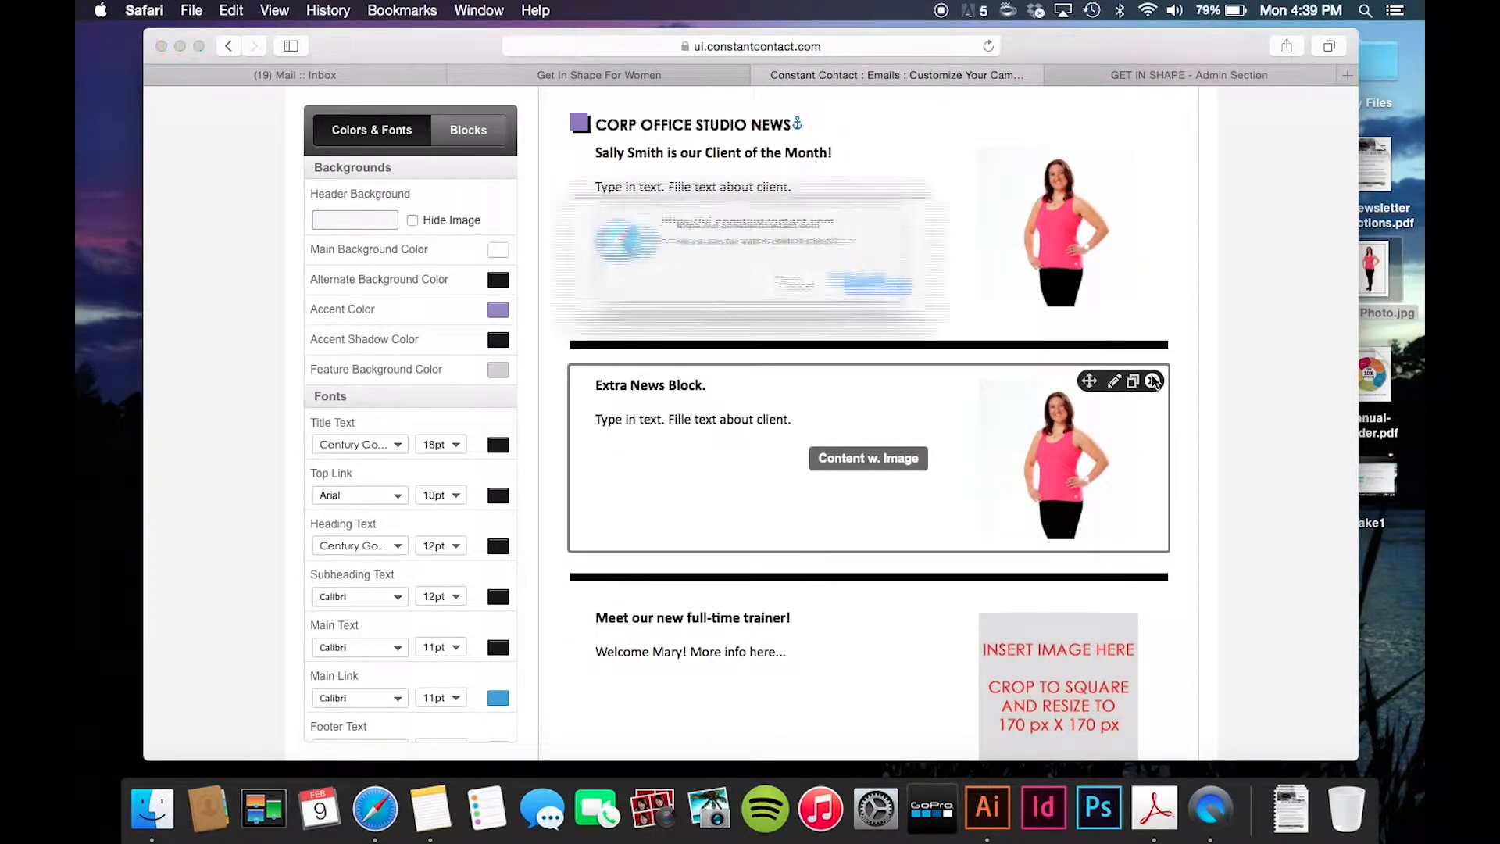
pyautogui.click(896, 289)
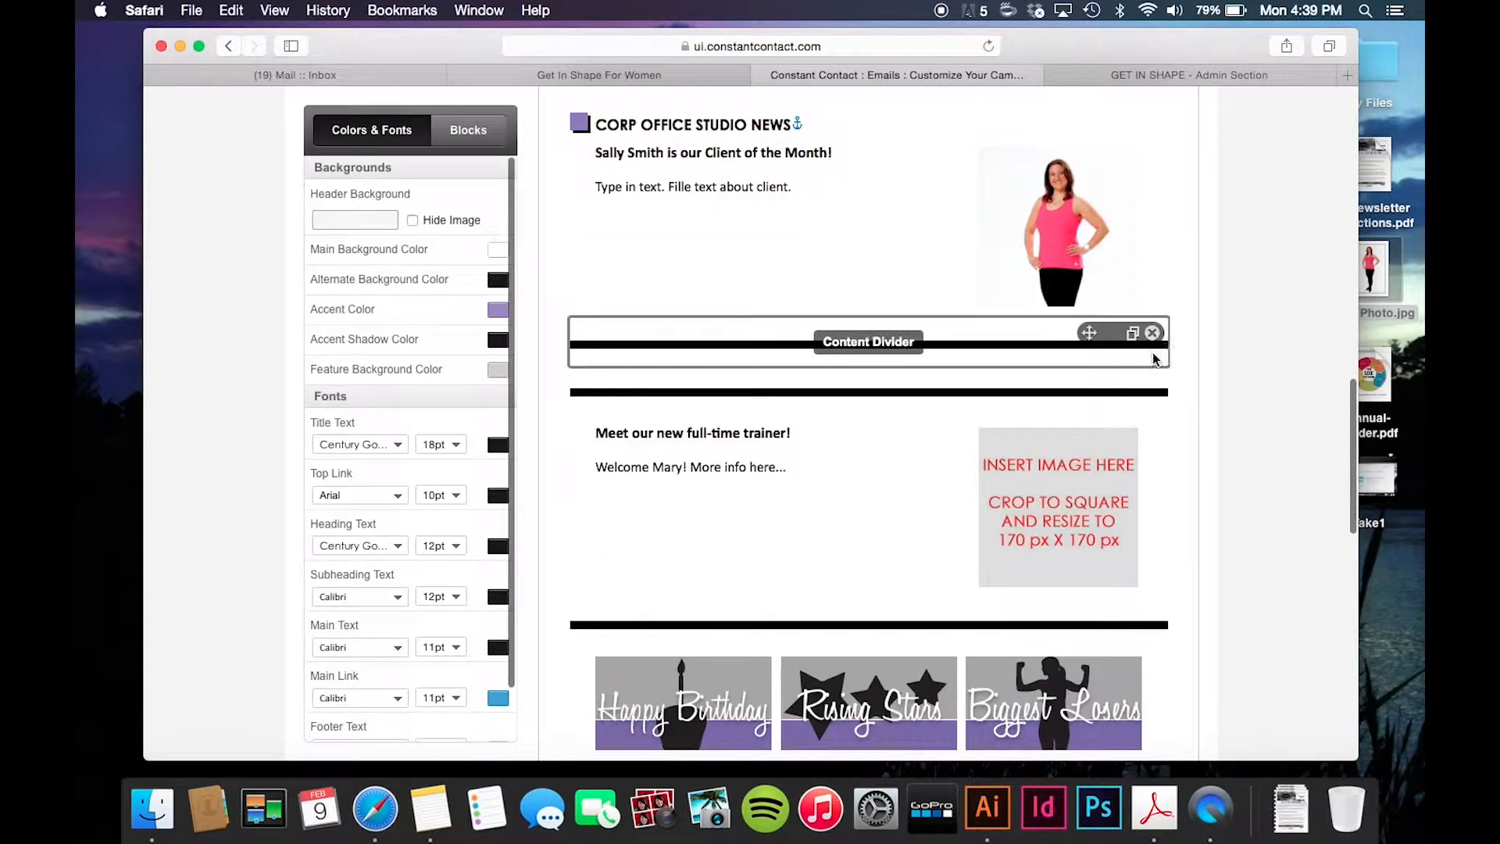
pyautogui.click(1153, 333)
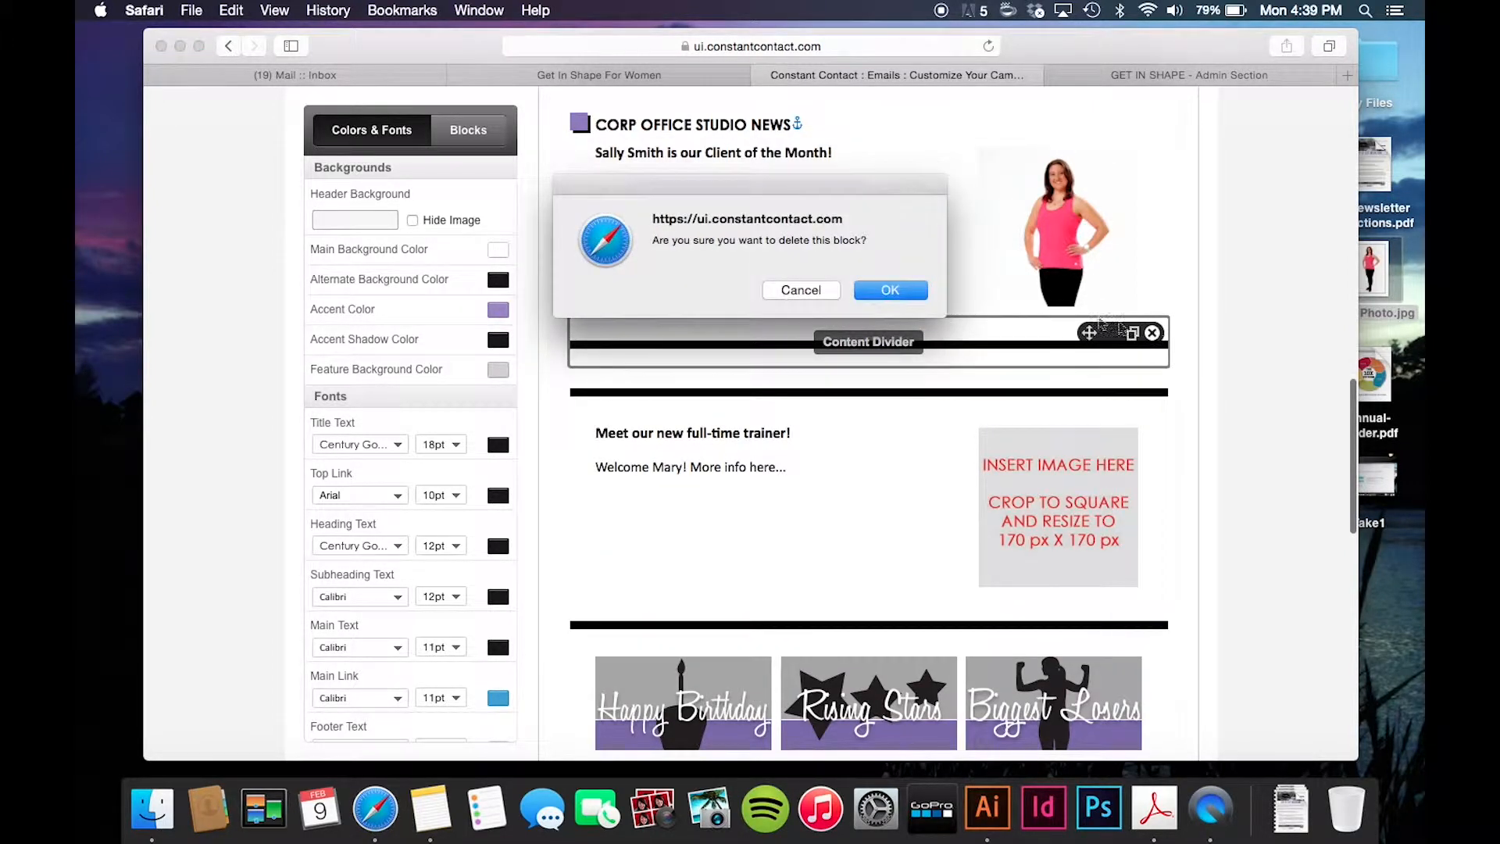
pyautogui.click(890, 290)
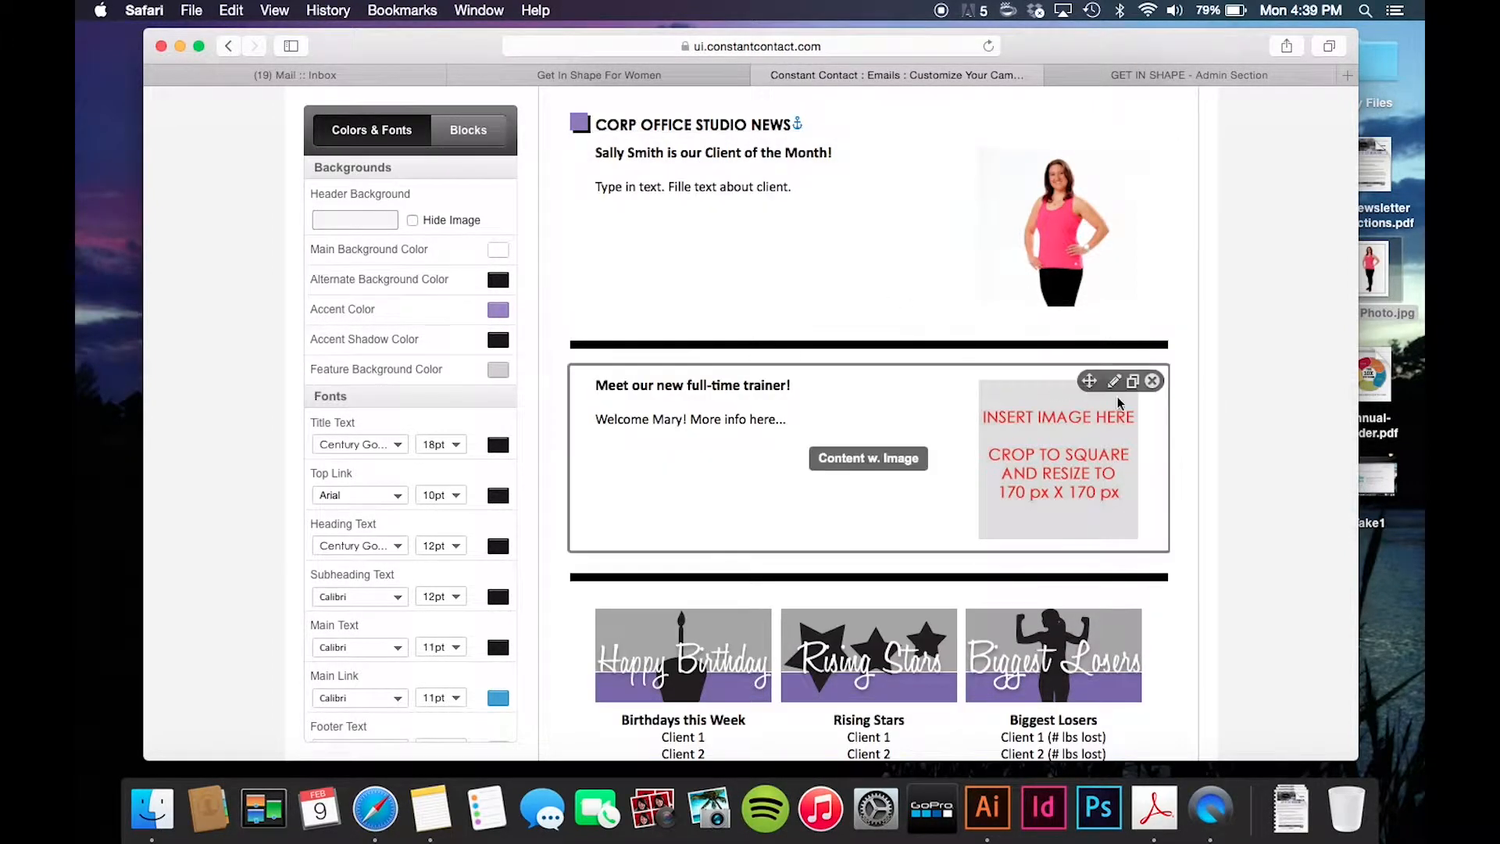
pyautogui.click(1154, 337)
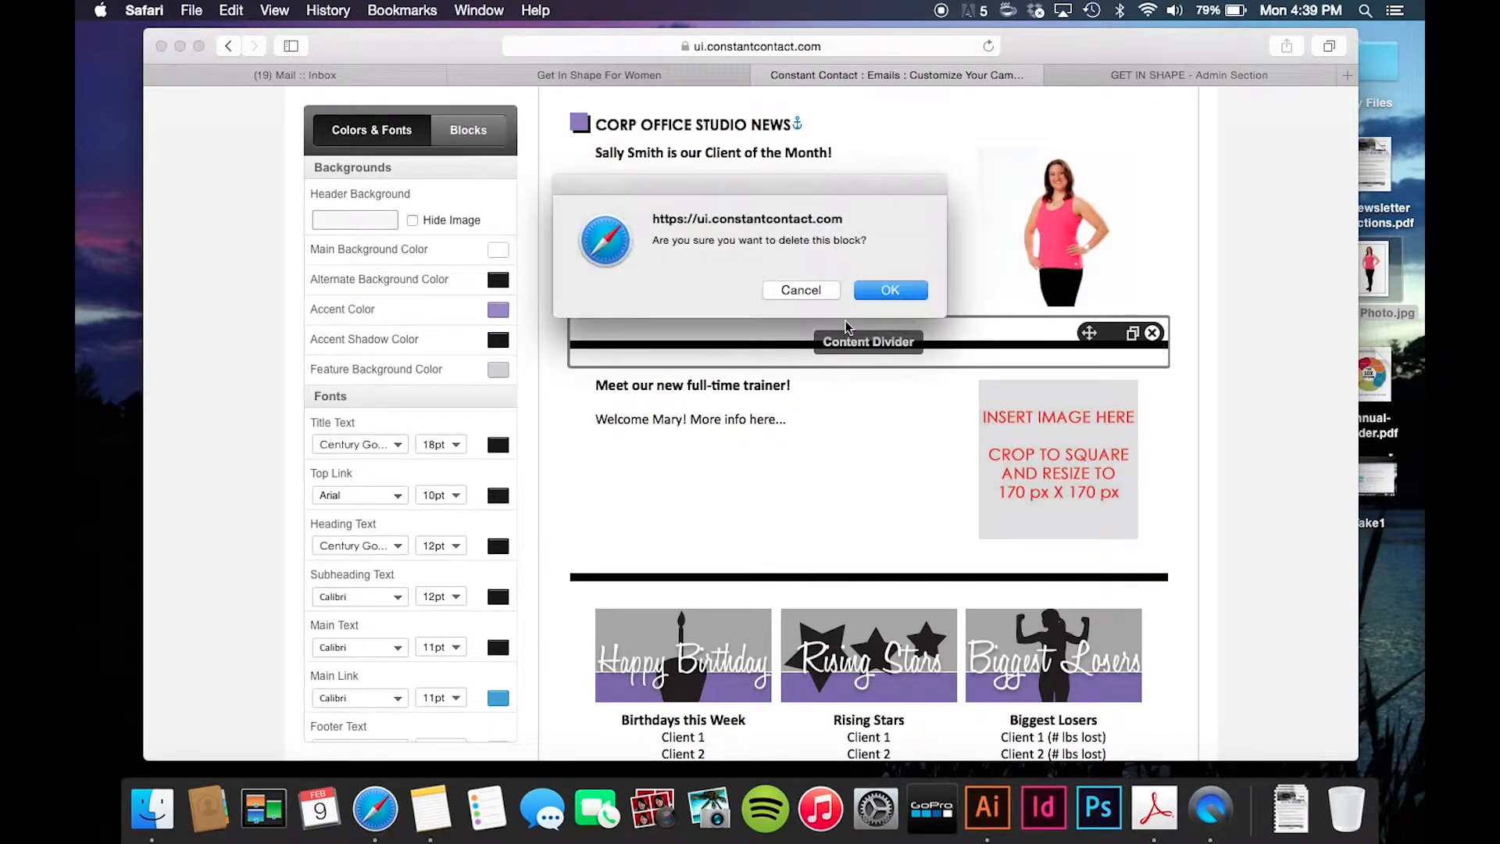
pyautogui.click(885, 295)
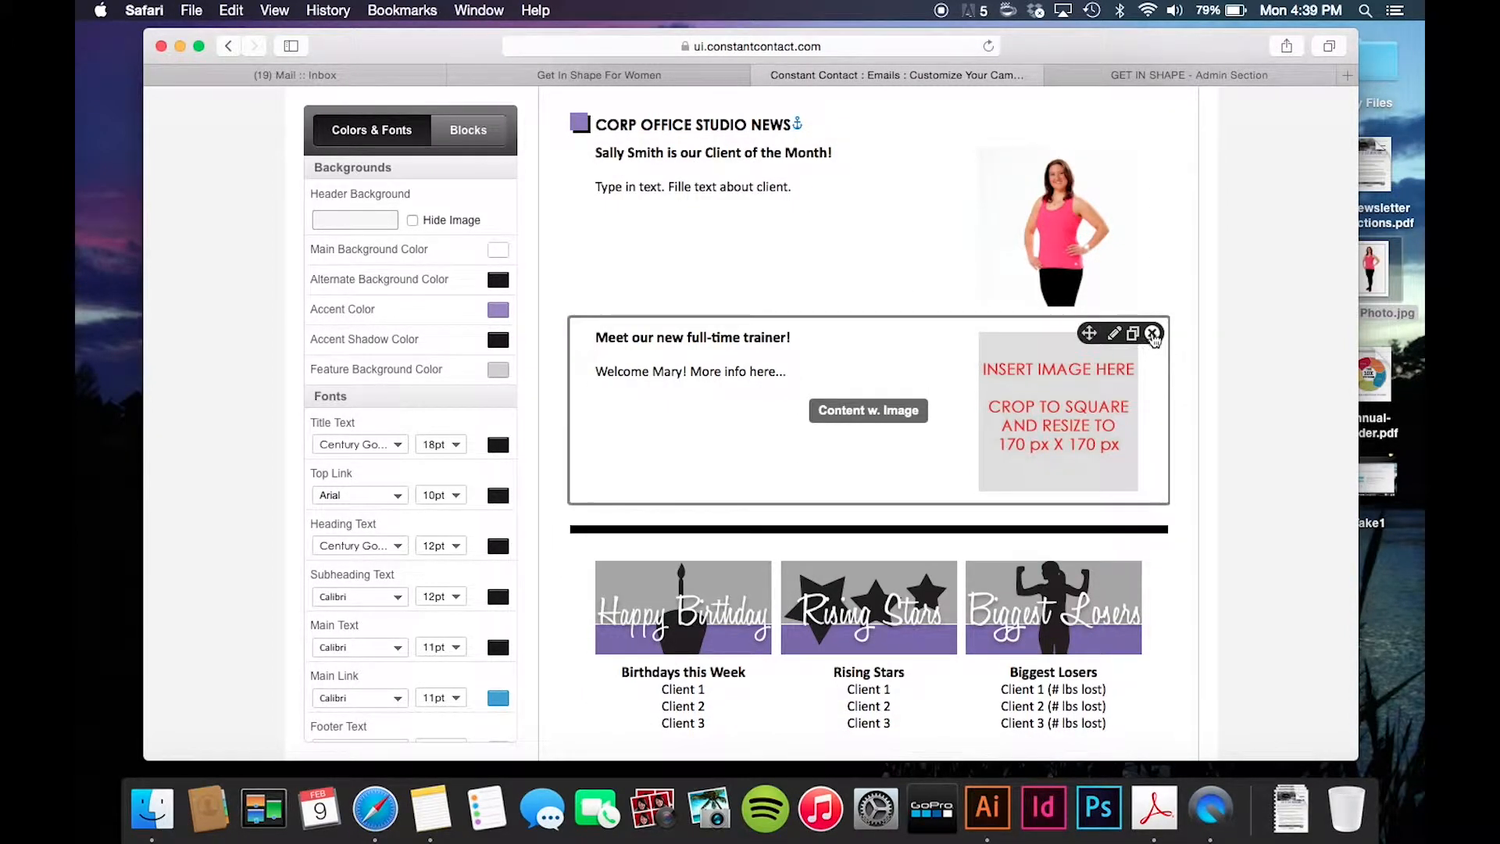
pyautogui.click(1153, 335)
pyautogui.click(897, 294)
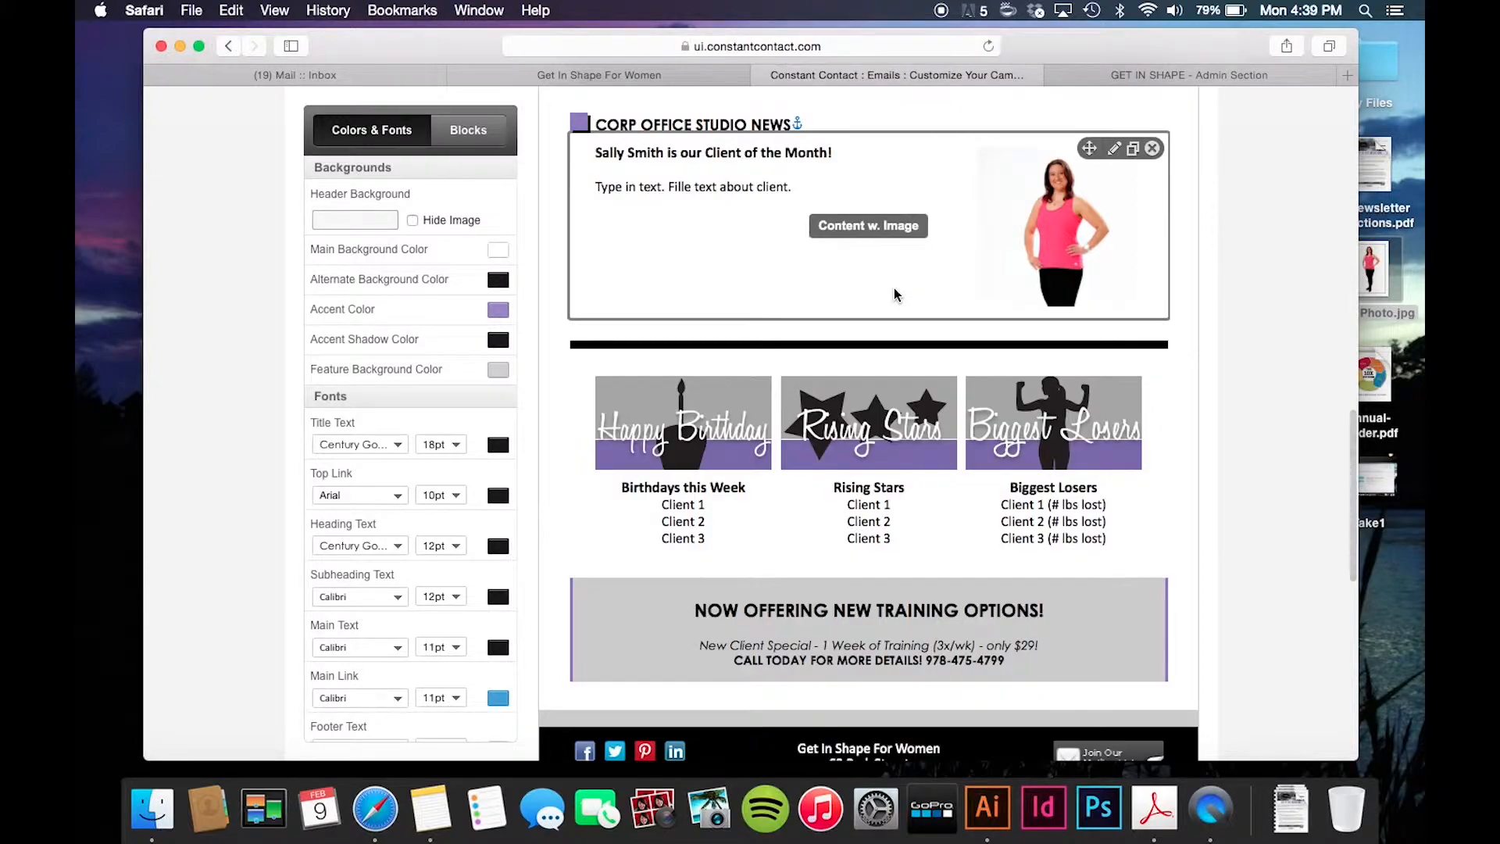
pyautogui.scroll(3, 896, 295)
pyautogui.scroll(10, 896, 295)
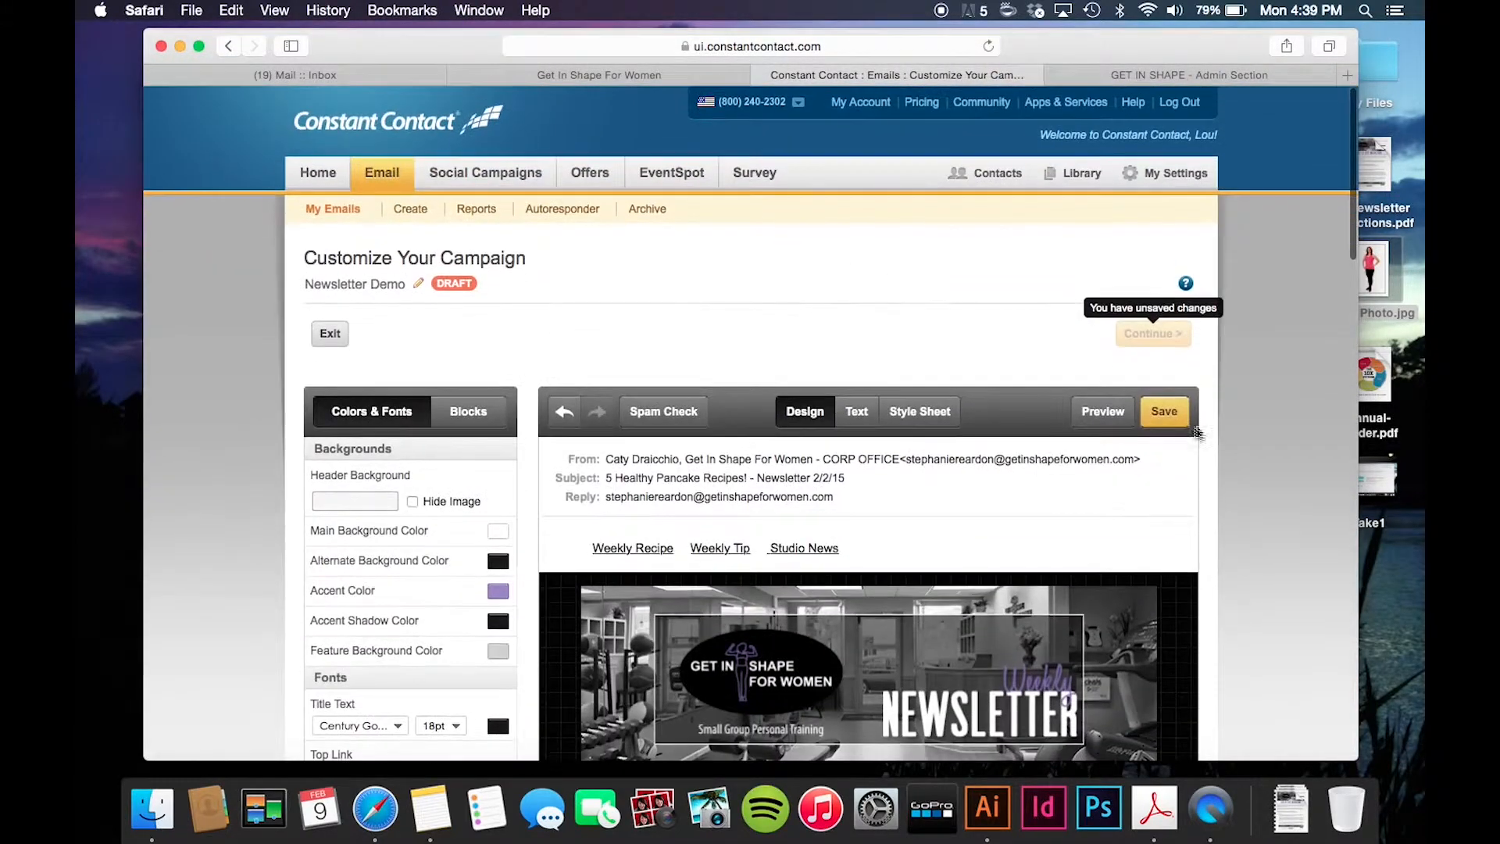
# - Save the newsletter draft and review its remaining blocks down to the footer
pyautogui.click(1166, 411)
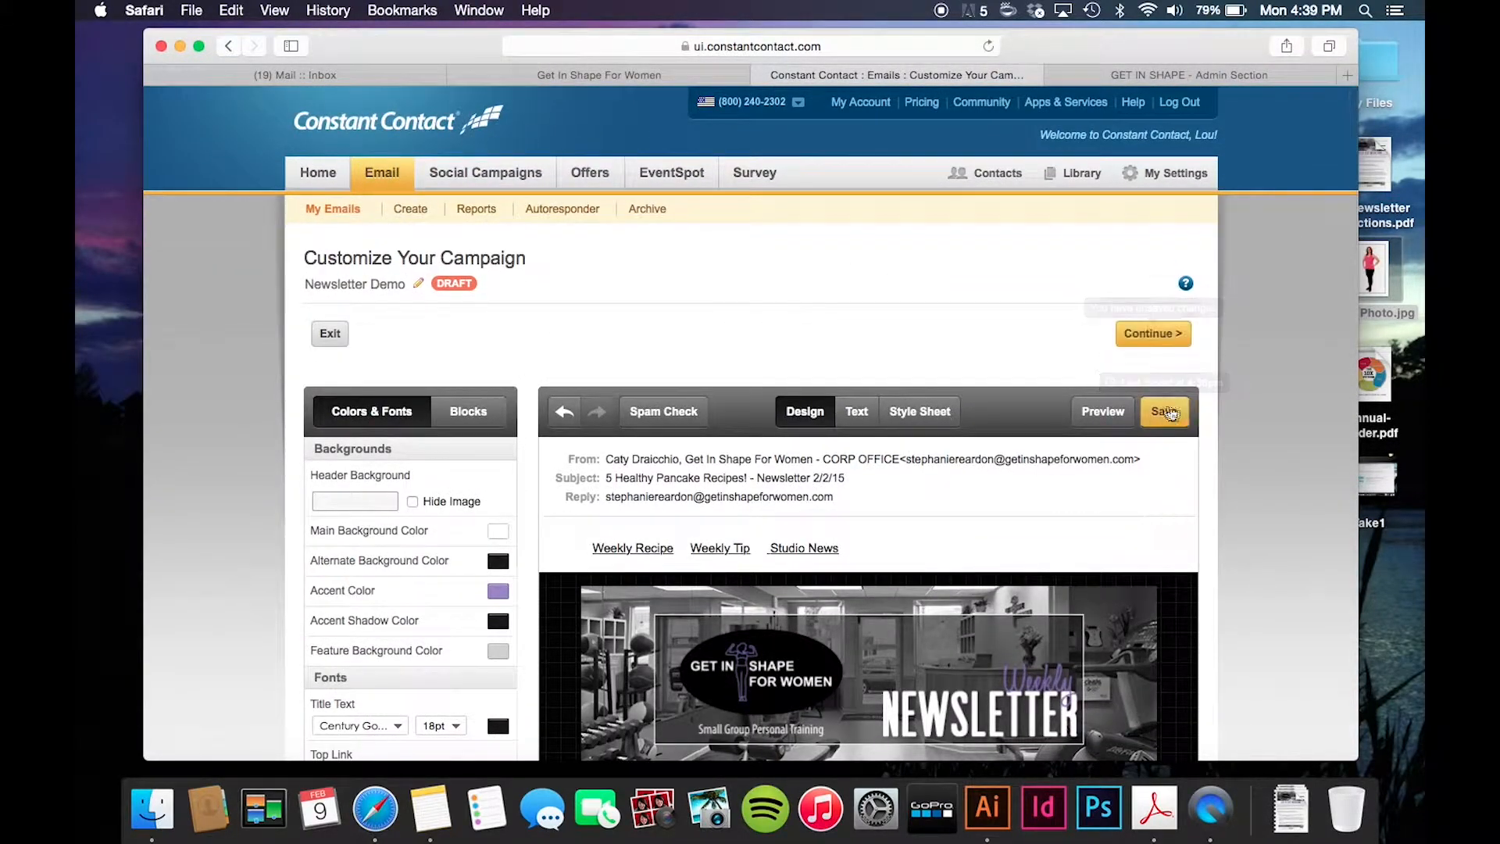
pyautogui.scroll(-3, 893, 568)
pyautogui.scroll(-15, 893, 568)
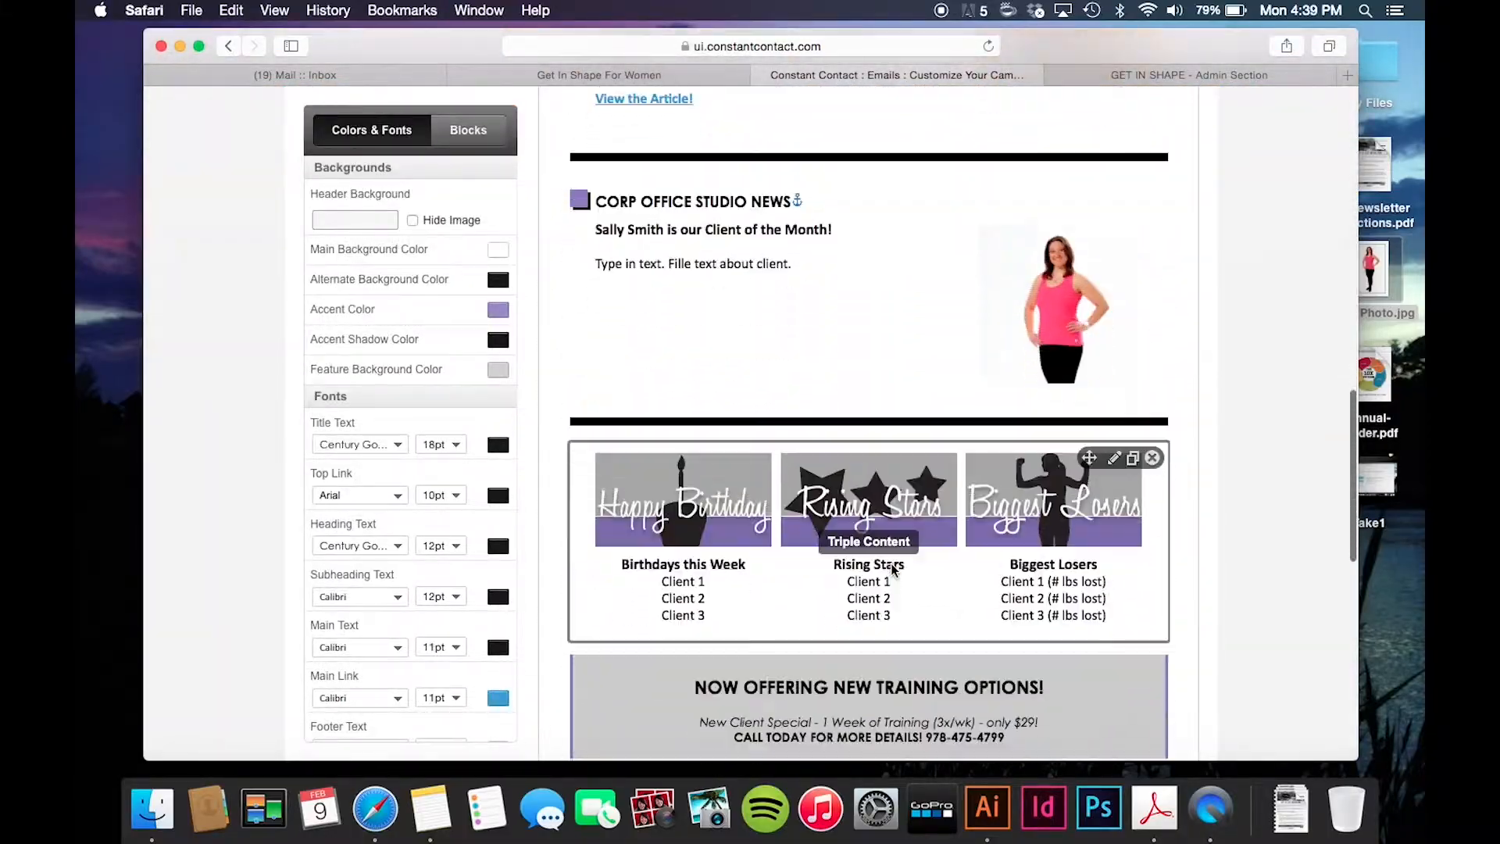
pyautogui.scroll(20, 897, 352)
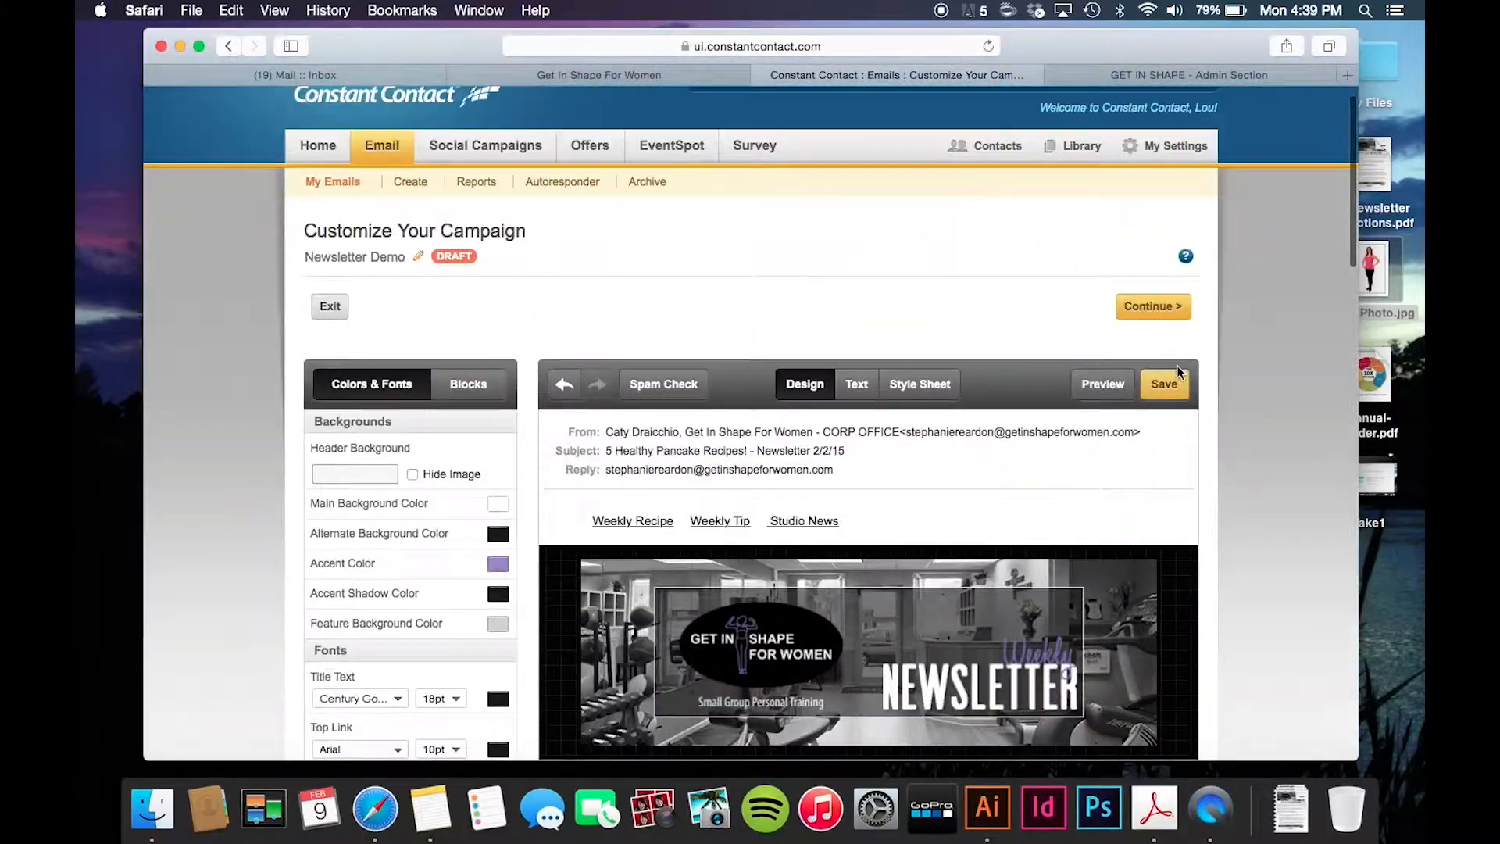
pyautogui.scroll(-15, 1168, 394)
pyautogui.scroll(-5, 1168, 394)
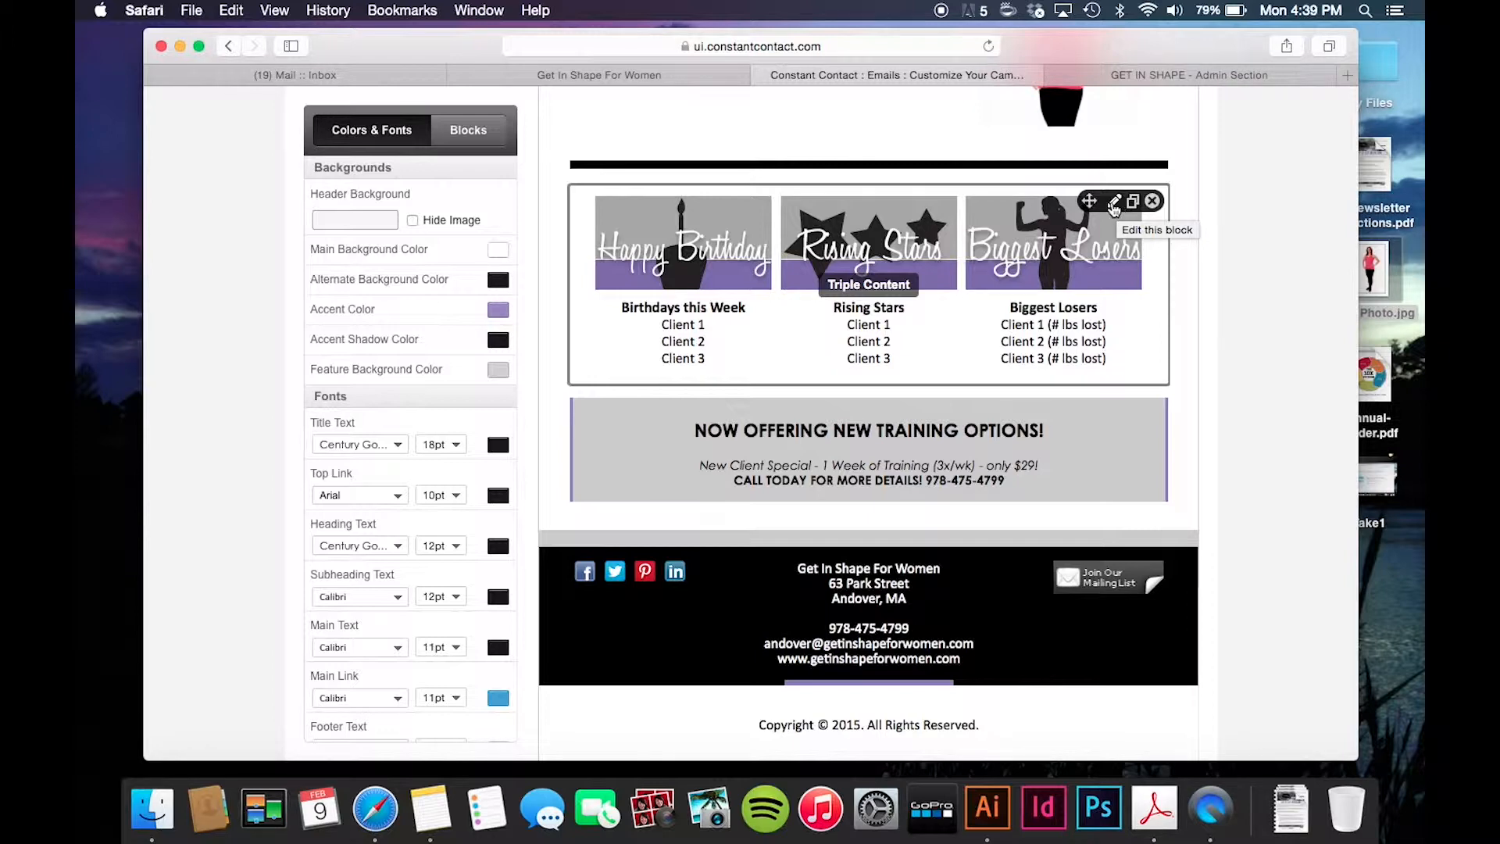
# - List Sally, Mary and Courtney under Birthdays this Week in the triple block
pyautogui.click(1114, 203)
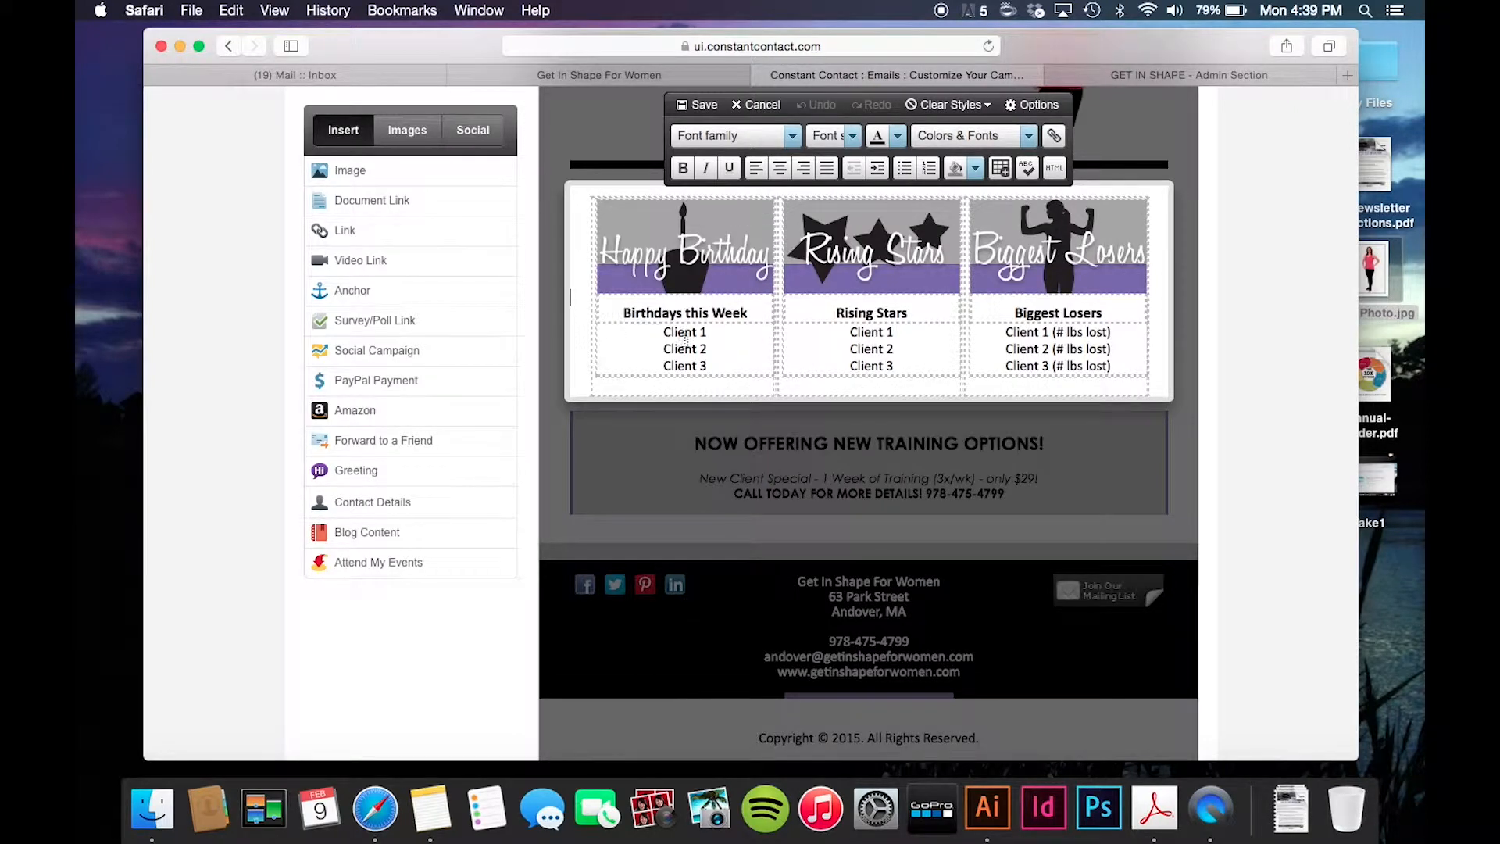
pyautogui.moveTo(717, 364); pyautogui.dragTo(654, 327)
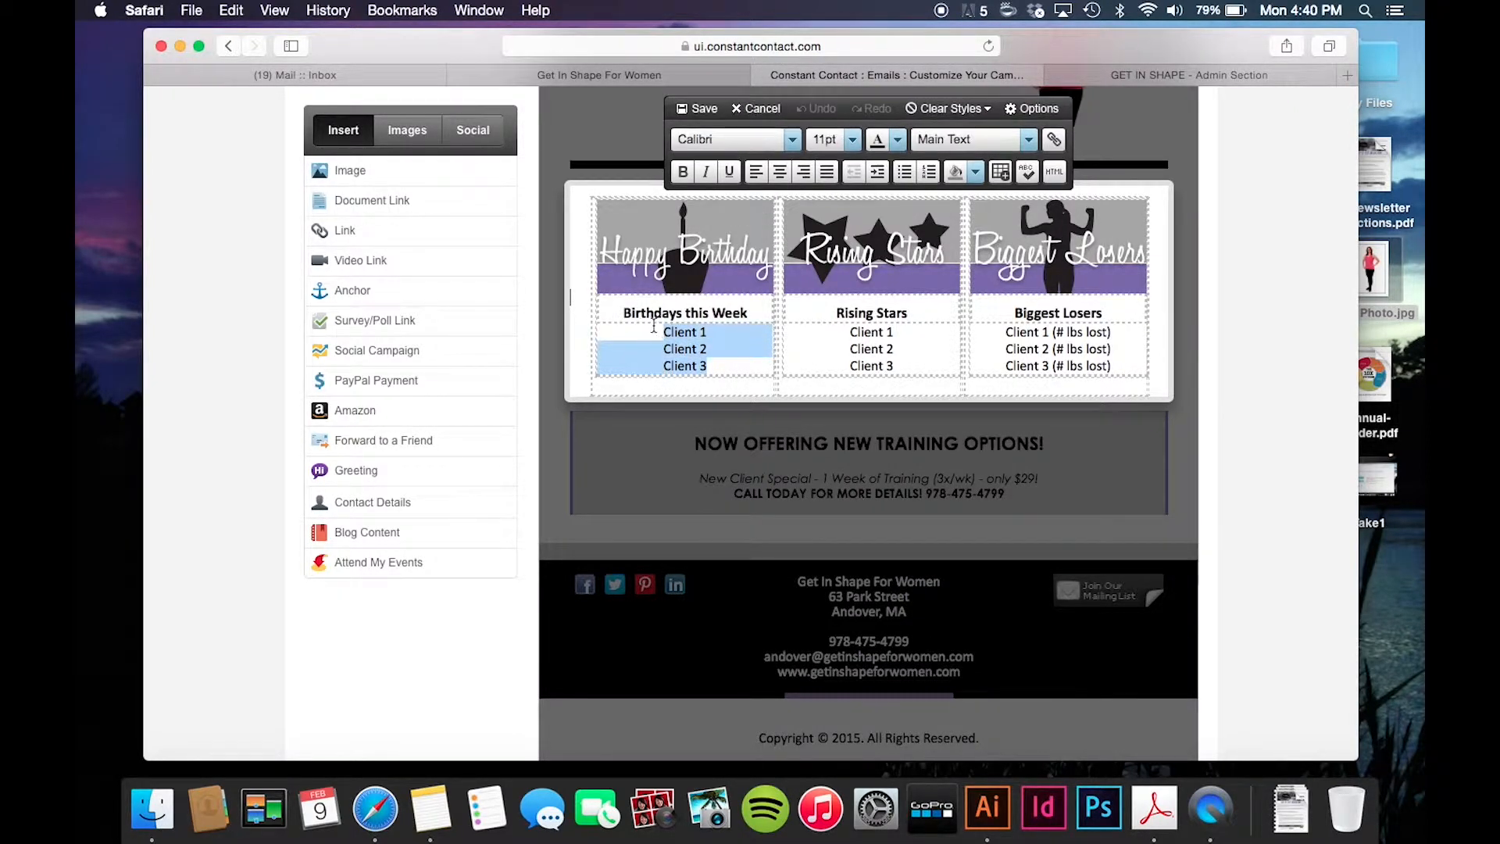
pyautogui.write('Sally')
pyautogui.press('Return')
pyautogui.write('Mary')
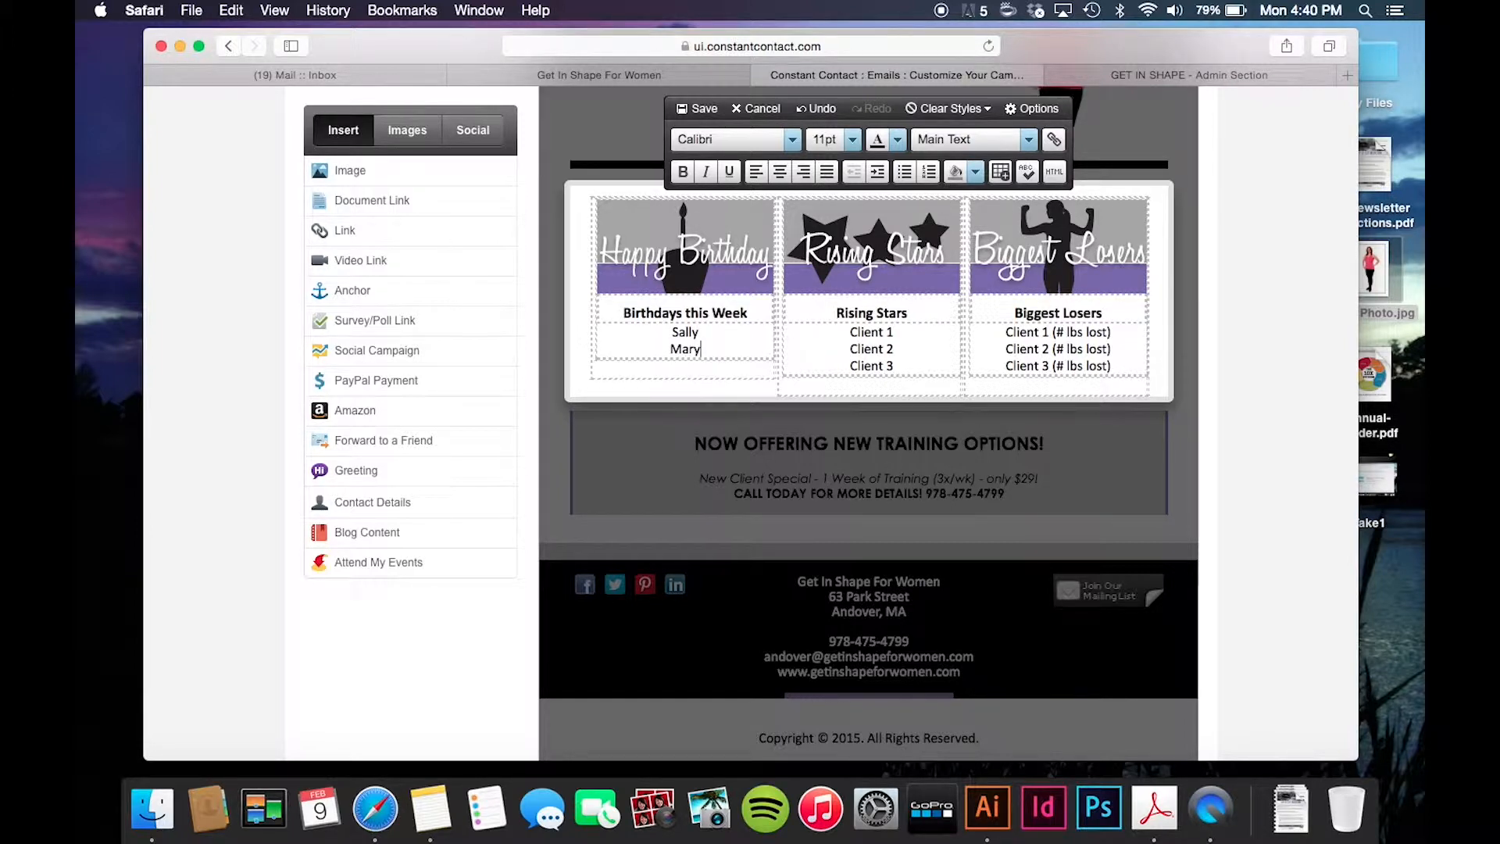
pyautogui.press('Return')
pyautogui.write('Courtney')
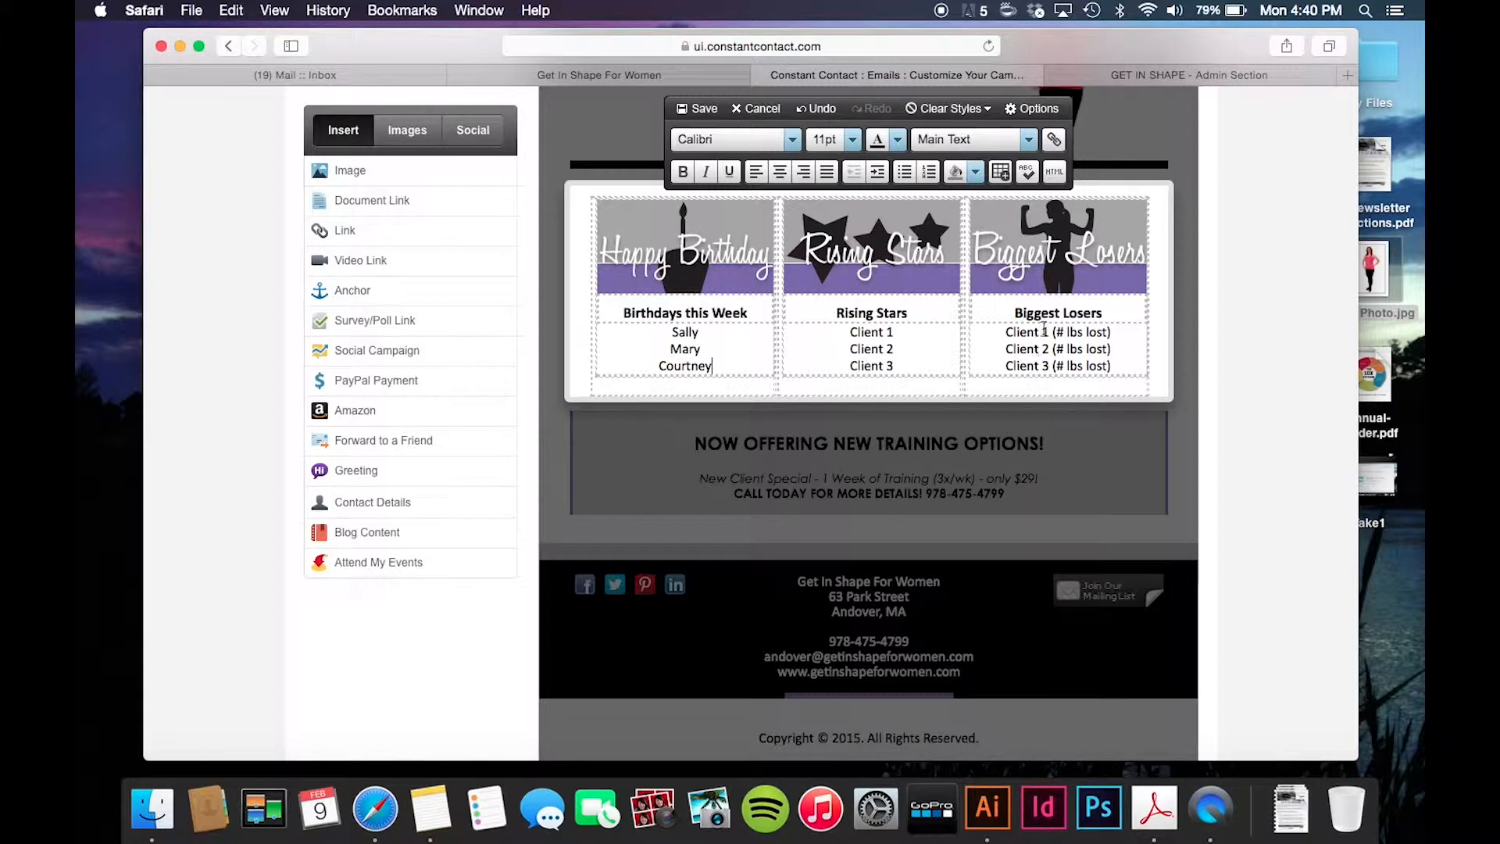
# - Name the Biggest Losers Ally, Mary and Katie in place of the placeholders
pyautogui.moveTo(1048, 332); pyautogui.dragTo(1008, 332)
pyautogui.write('Allu')
pyautogui.press('BackSpace')
pyautogui.write('y')
pyautogui.moveTo(1051, 349); pyautogui.dragTo(1005, 349)
pyautogui.write('Mary')
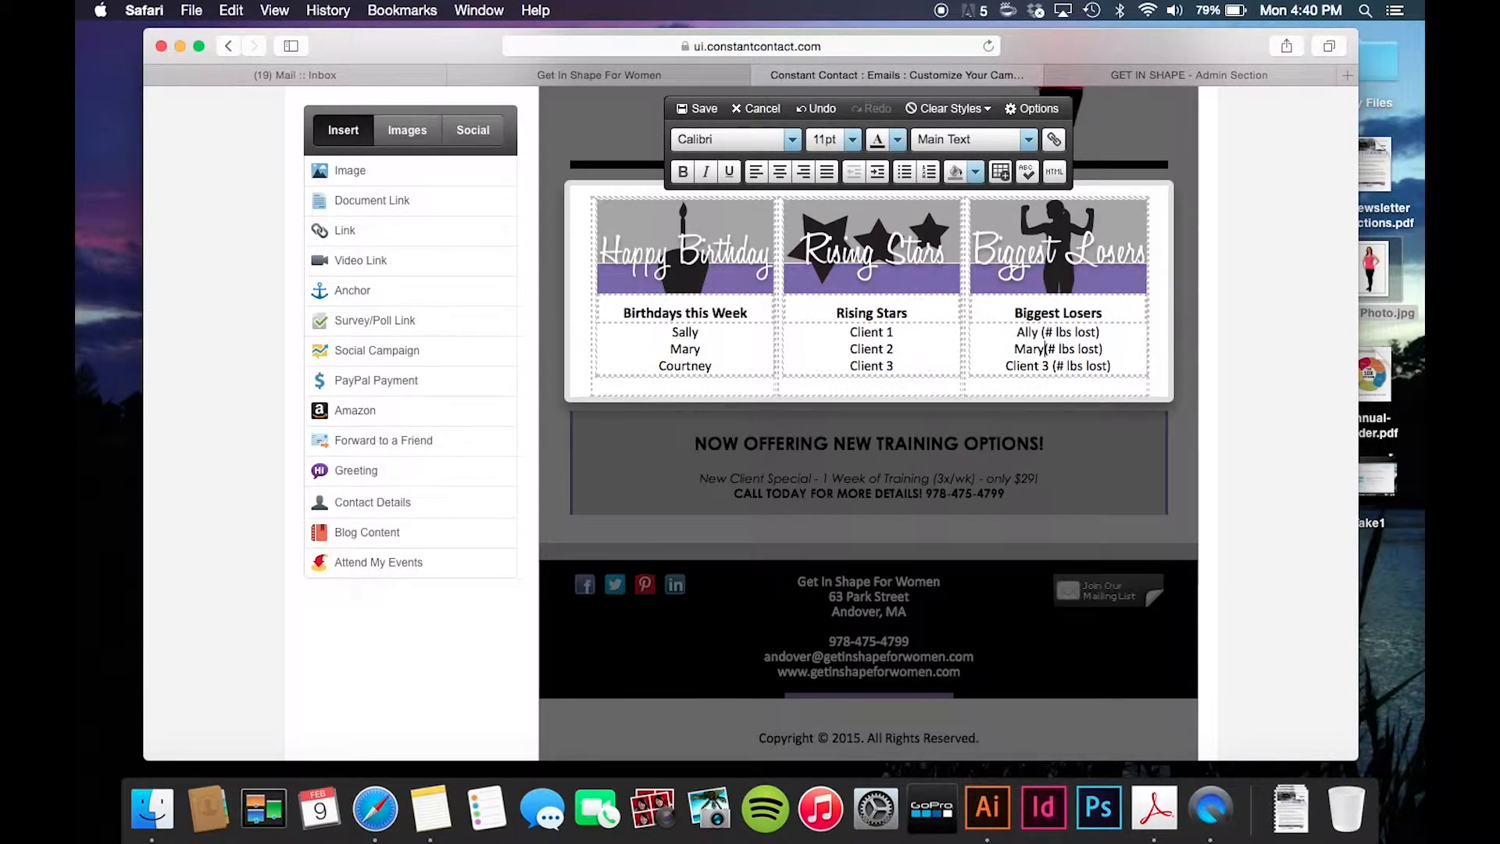
pyautogui.moveTo(1052, 366); pyautogui.dragTo(1010, 367)
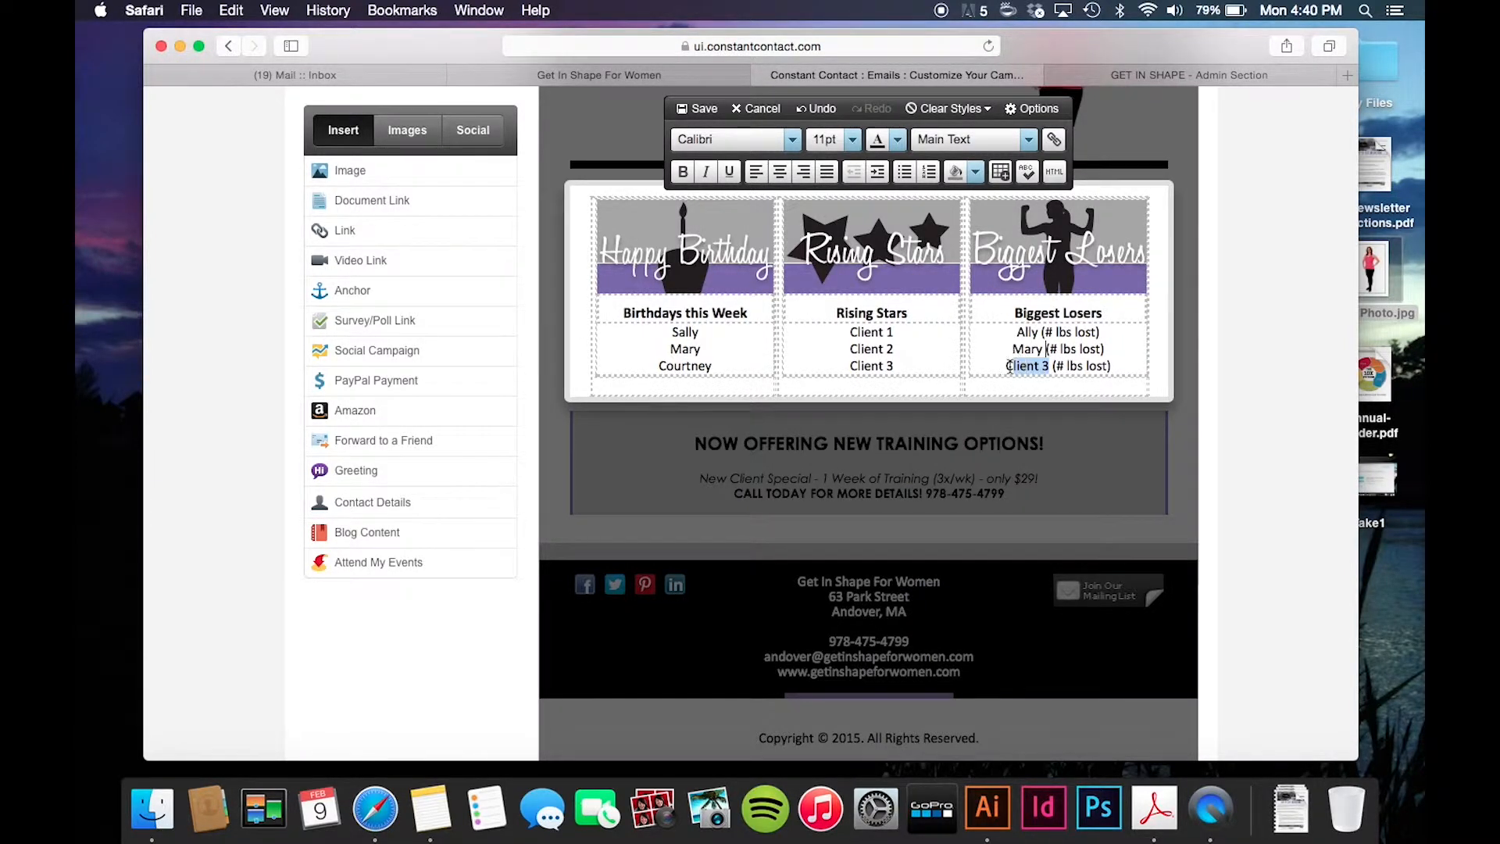
pyautogui.write('Katie')
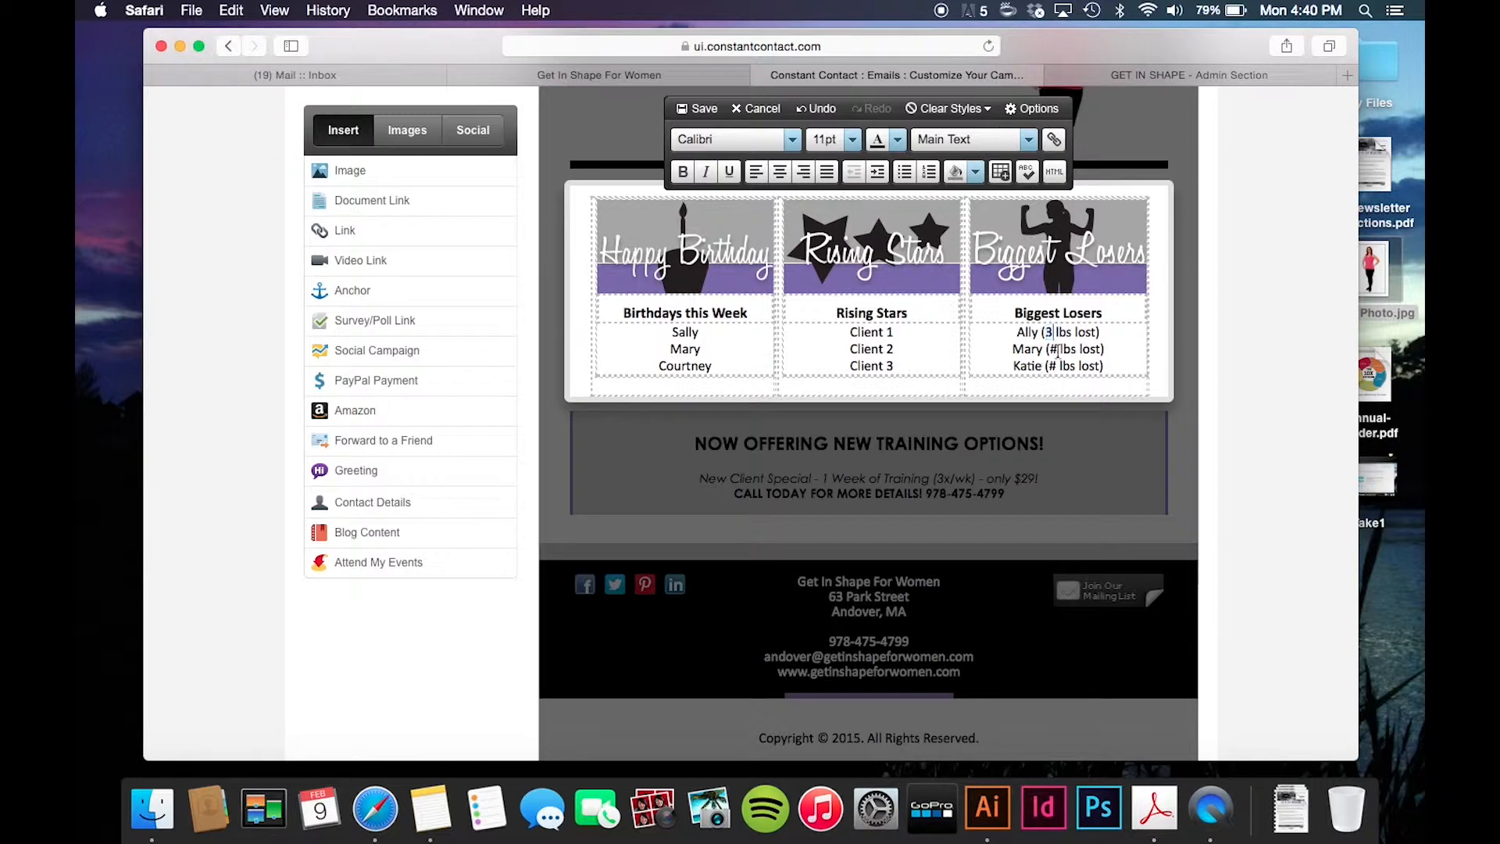
# - Fill in the Biggest Losers pounds lost as 3, 4 and 5 and save the block
pyautogui.doubleClick(1049, 334)
pyautogui.write('3')
pyautogui.write('4')
pyautogui.doubleClick(1050, 364)
pyautogui.write('5')
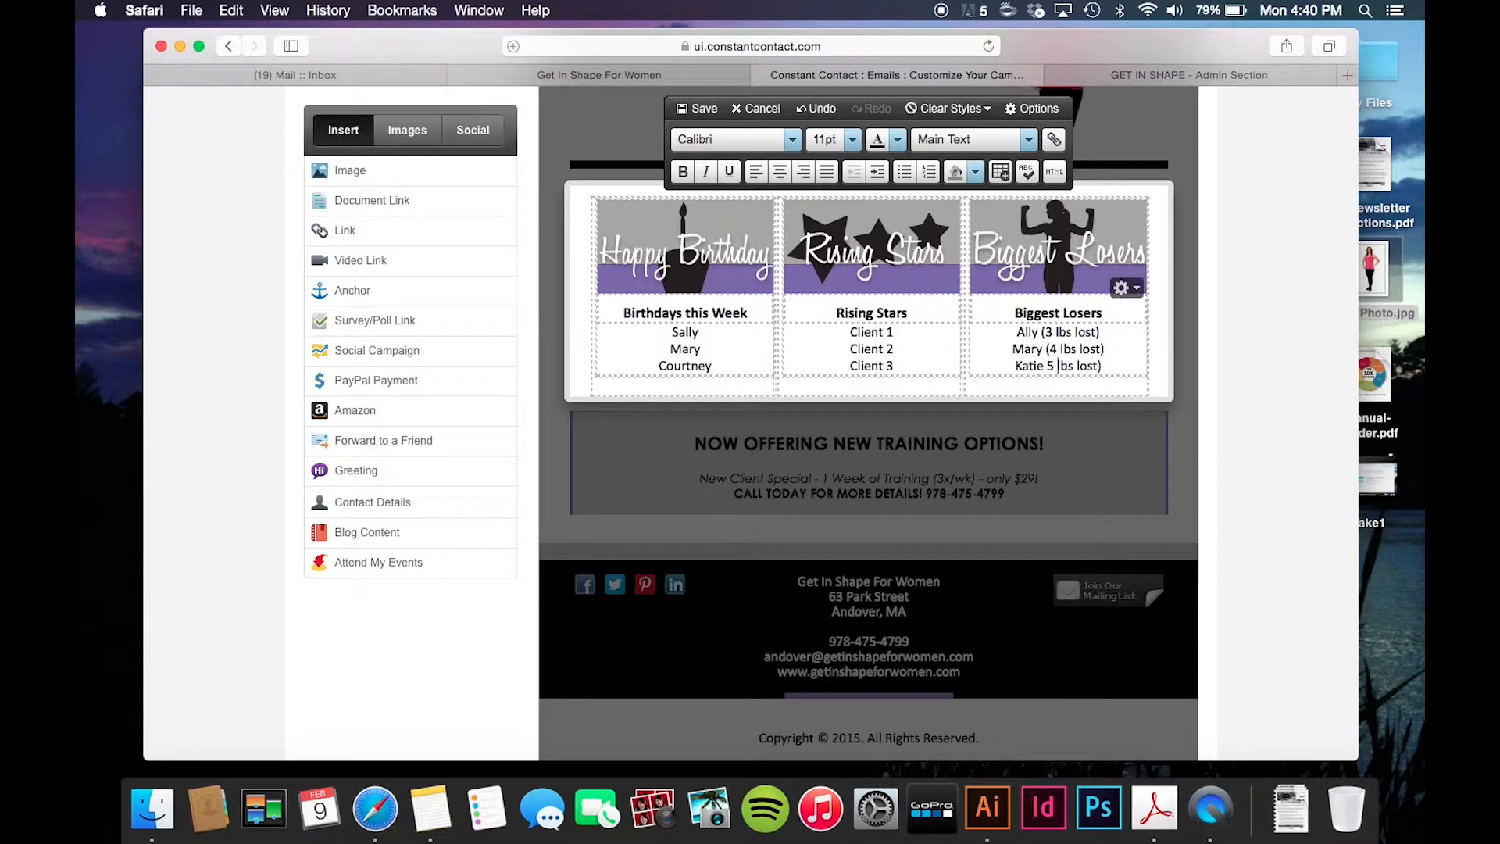
pyautogui.click(1047, 366)
pyautogui.write('(')
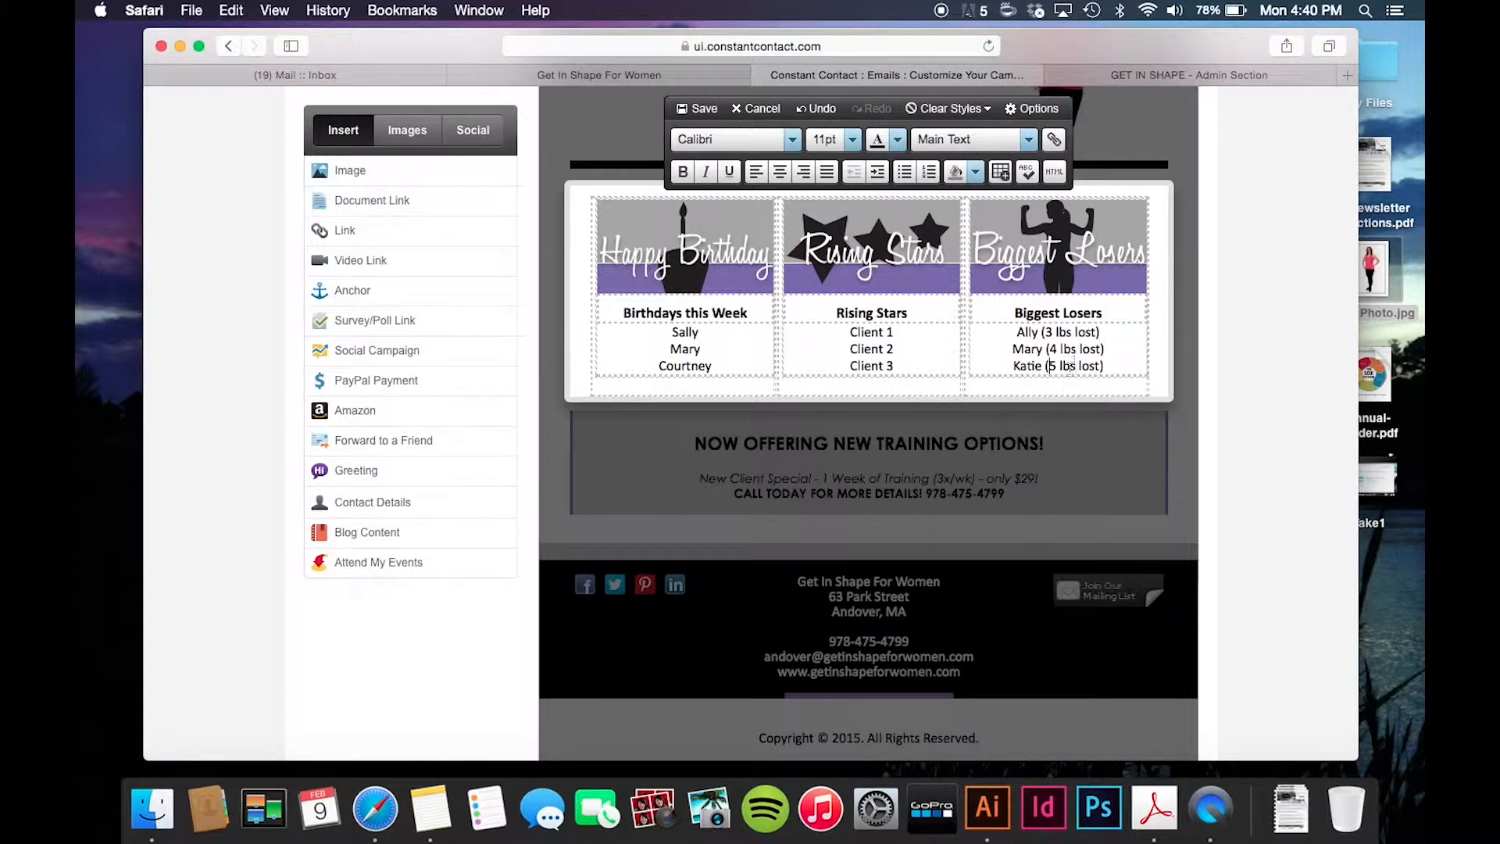
pyautogui.click(698, 108)
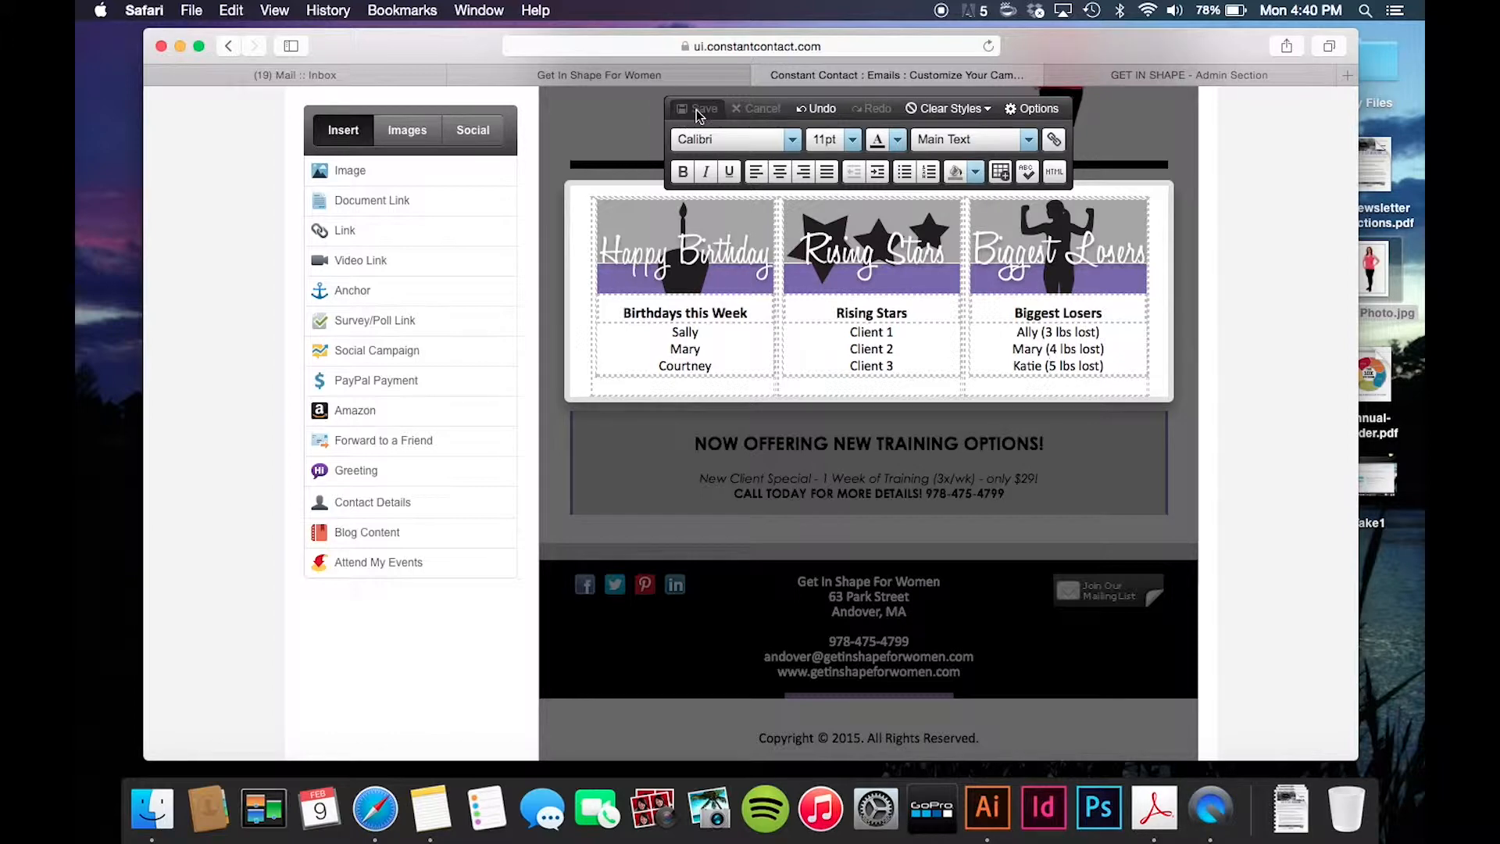
pyautogui.scroll(-1, 913, 282)
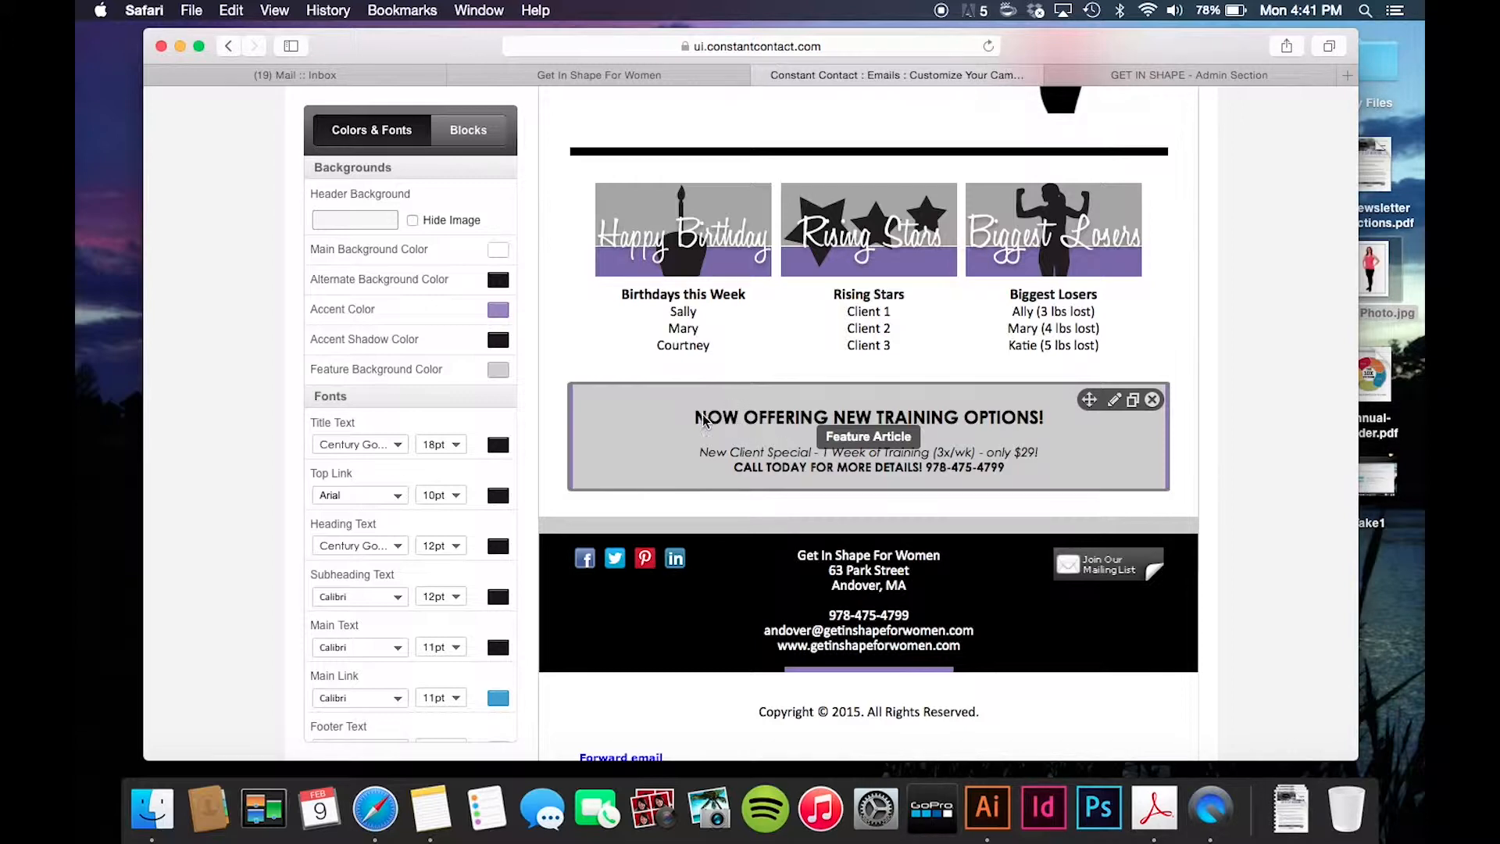
# - Edit the New Training Options block and add a blank line after the CALL TODAY line
pyautogui.click(1115, 400)
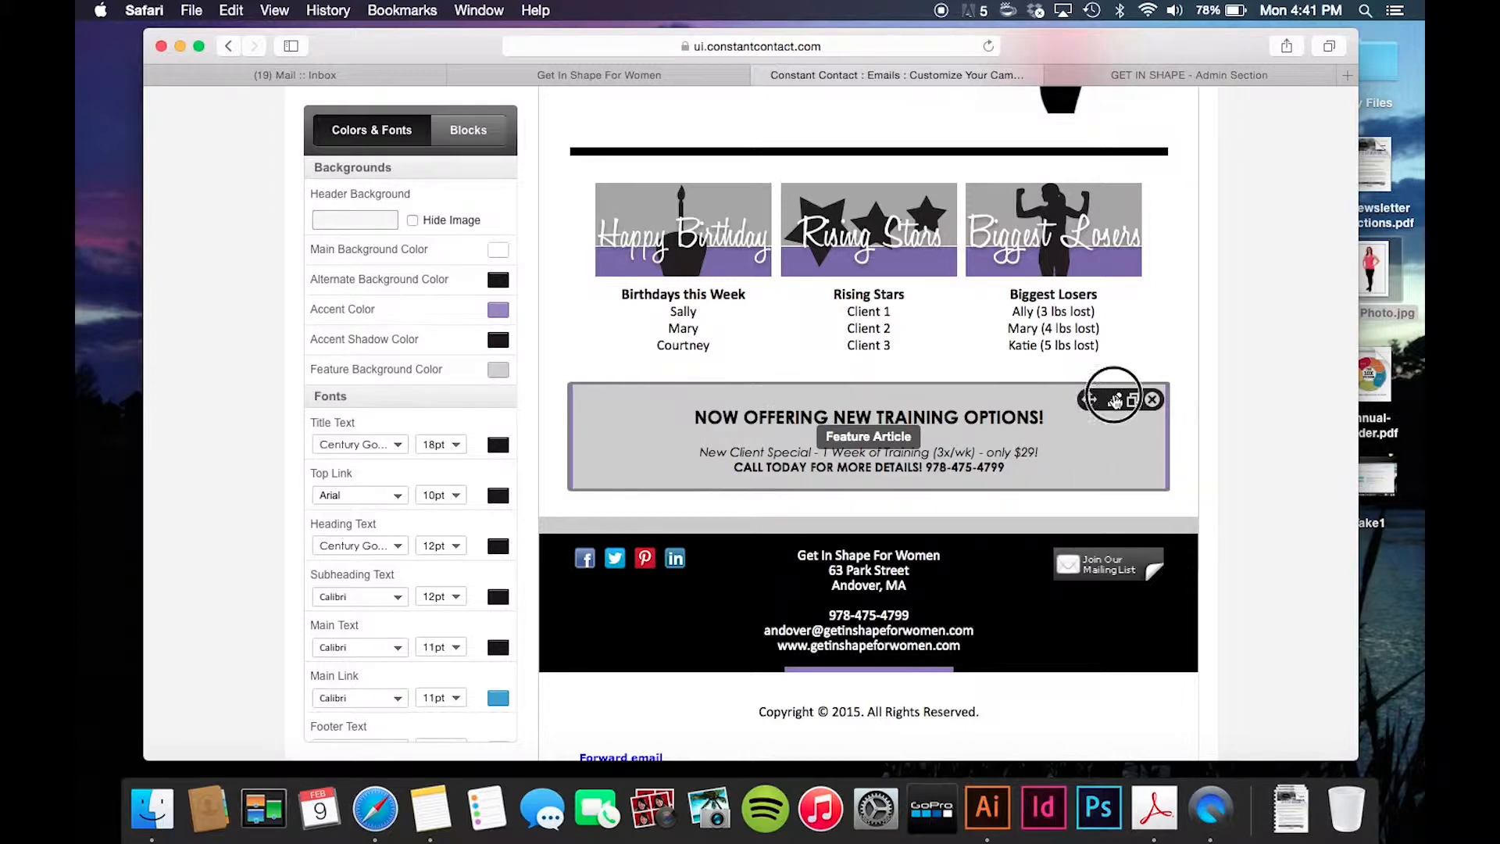
pyautogui.moveTo(700, 420); pyautogui.dragTo(1007, 432)
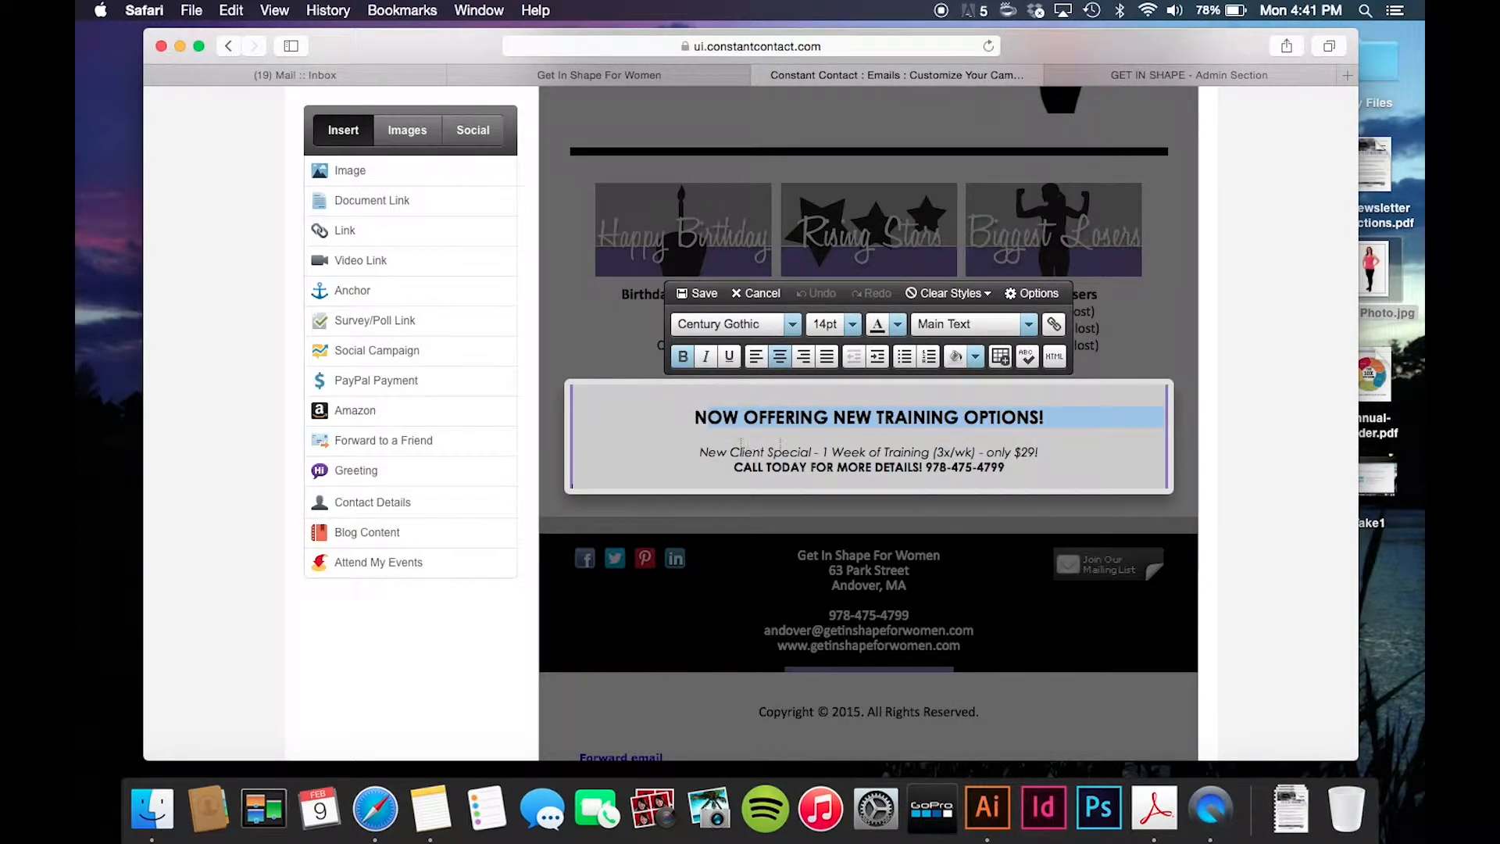
pyautogui.moveTo(716, 454); pyautogui.dragTo(895, 453)
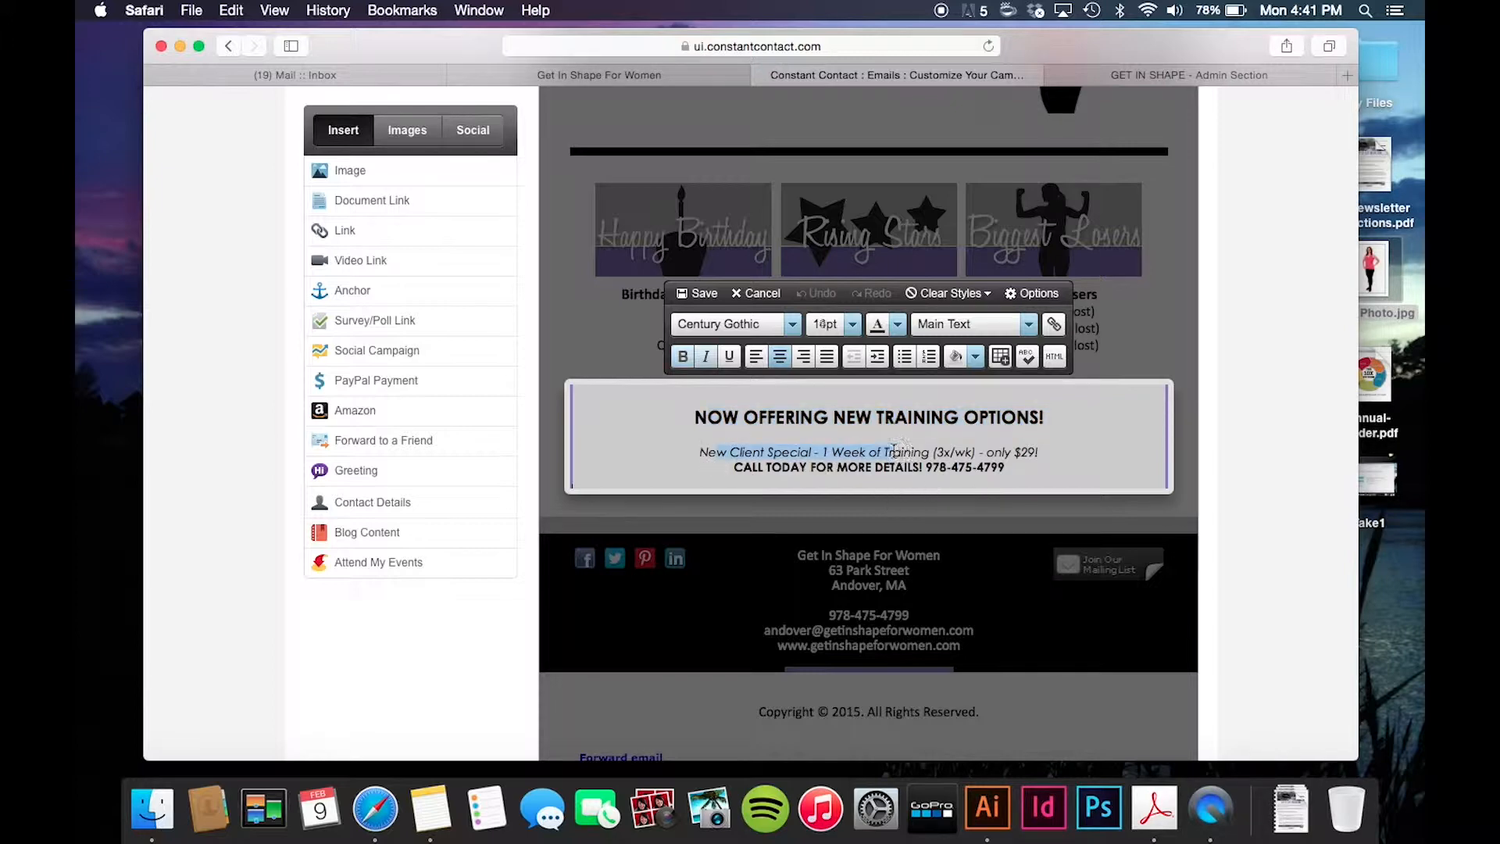
pyautogui.moveTo(1038, 452); pyautogui.dragTo(791, 451)
pyautogui.moveTo(1004, 468); pyautogui.dragTo(815, 466)
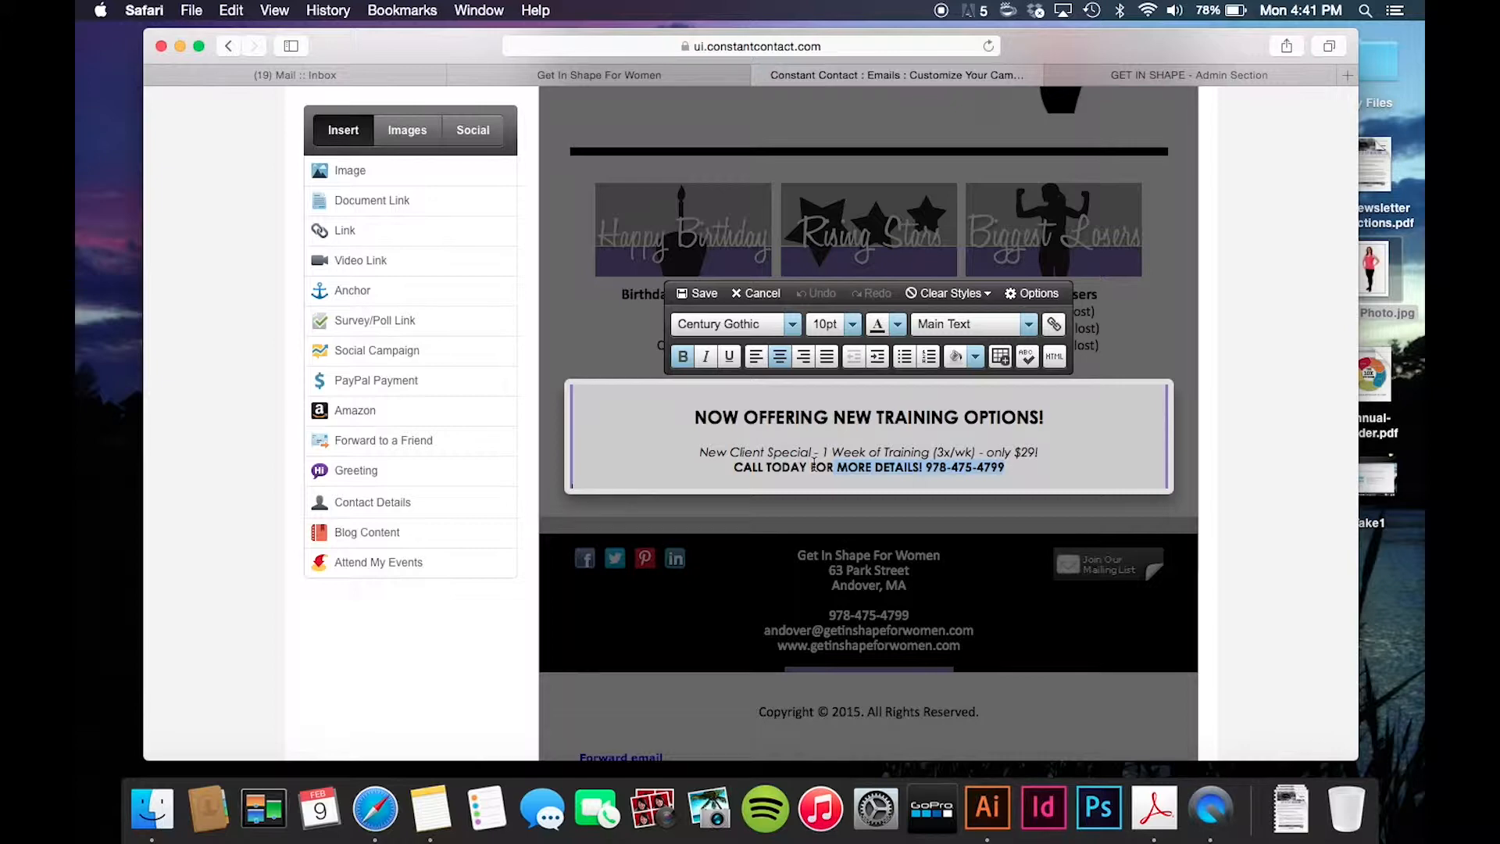
pyautogui.click(1020, 475)
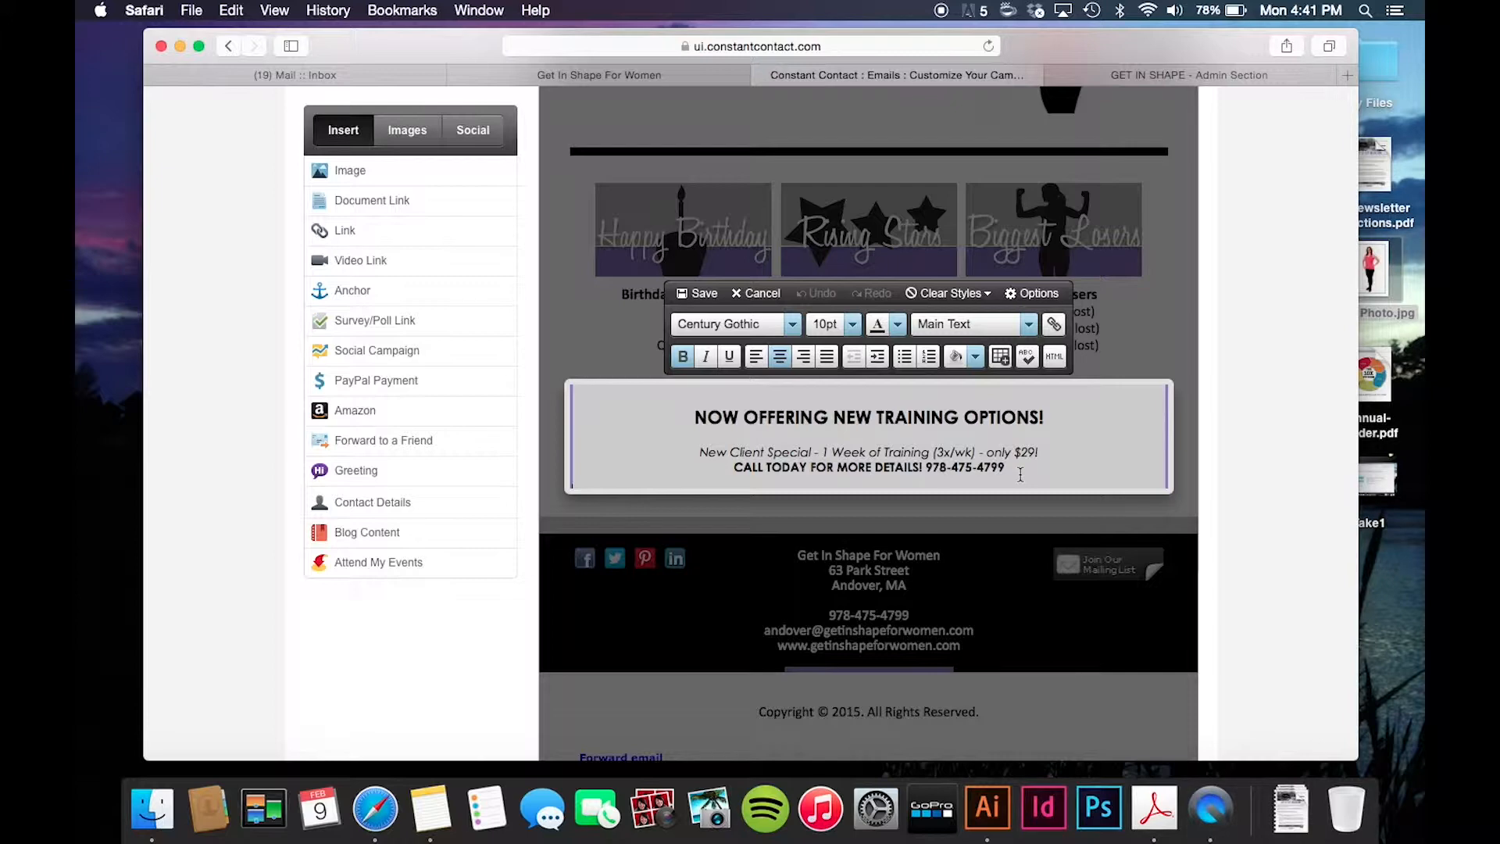
pyautogui.press('Return')
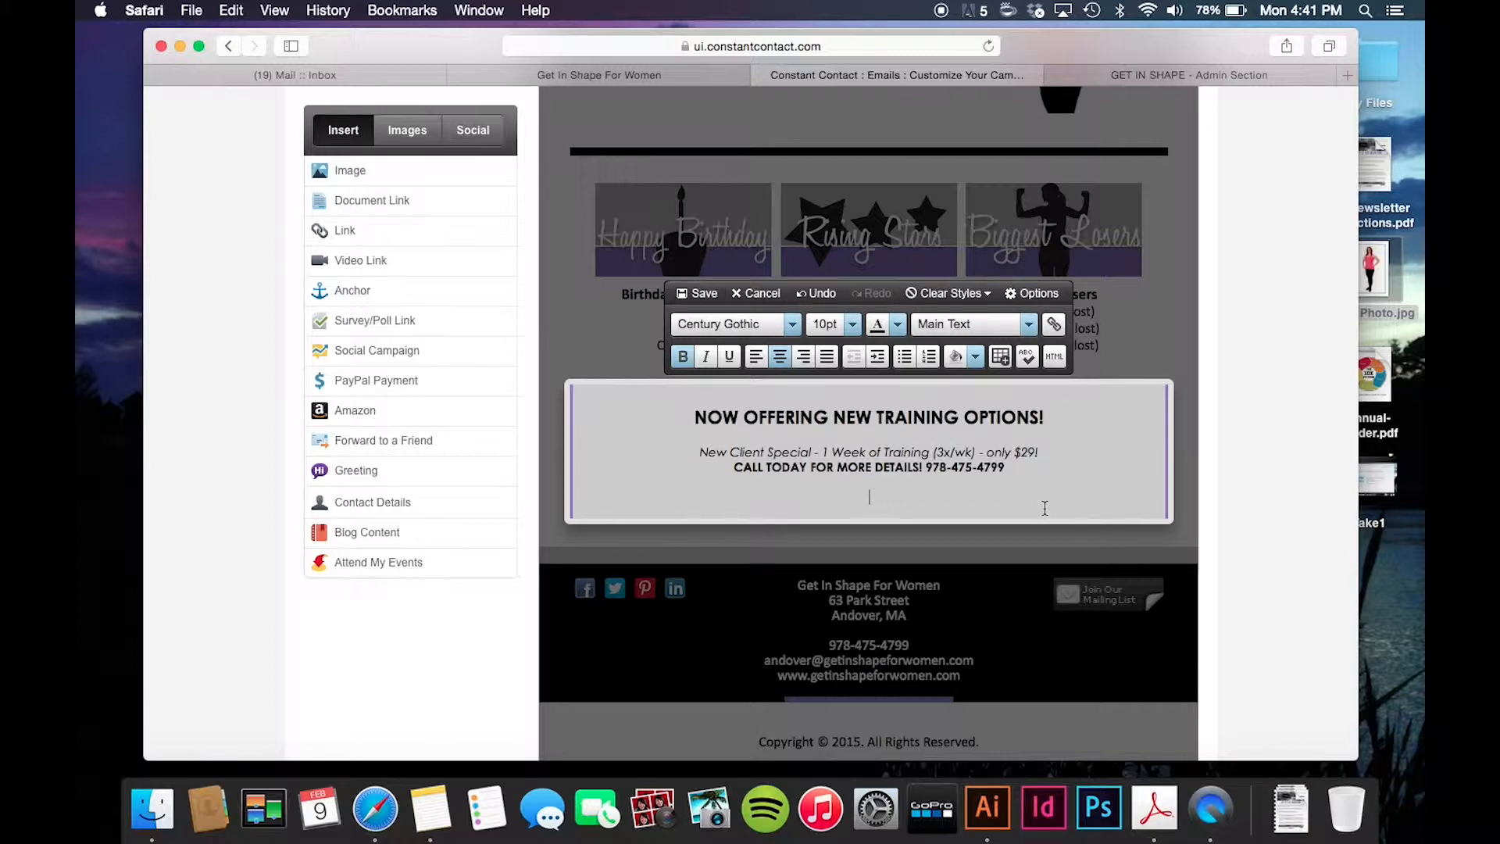
pyautogui.moveTo(471, 171)
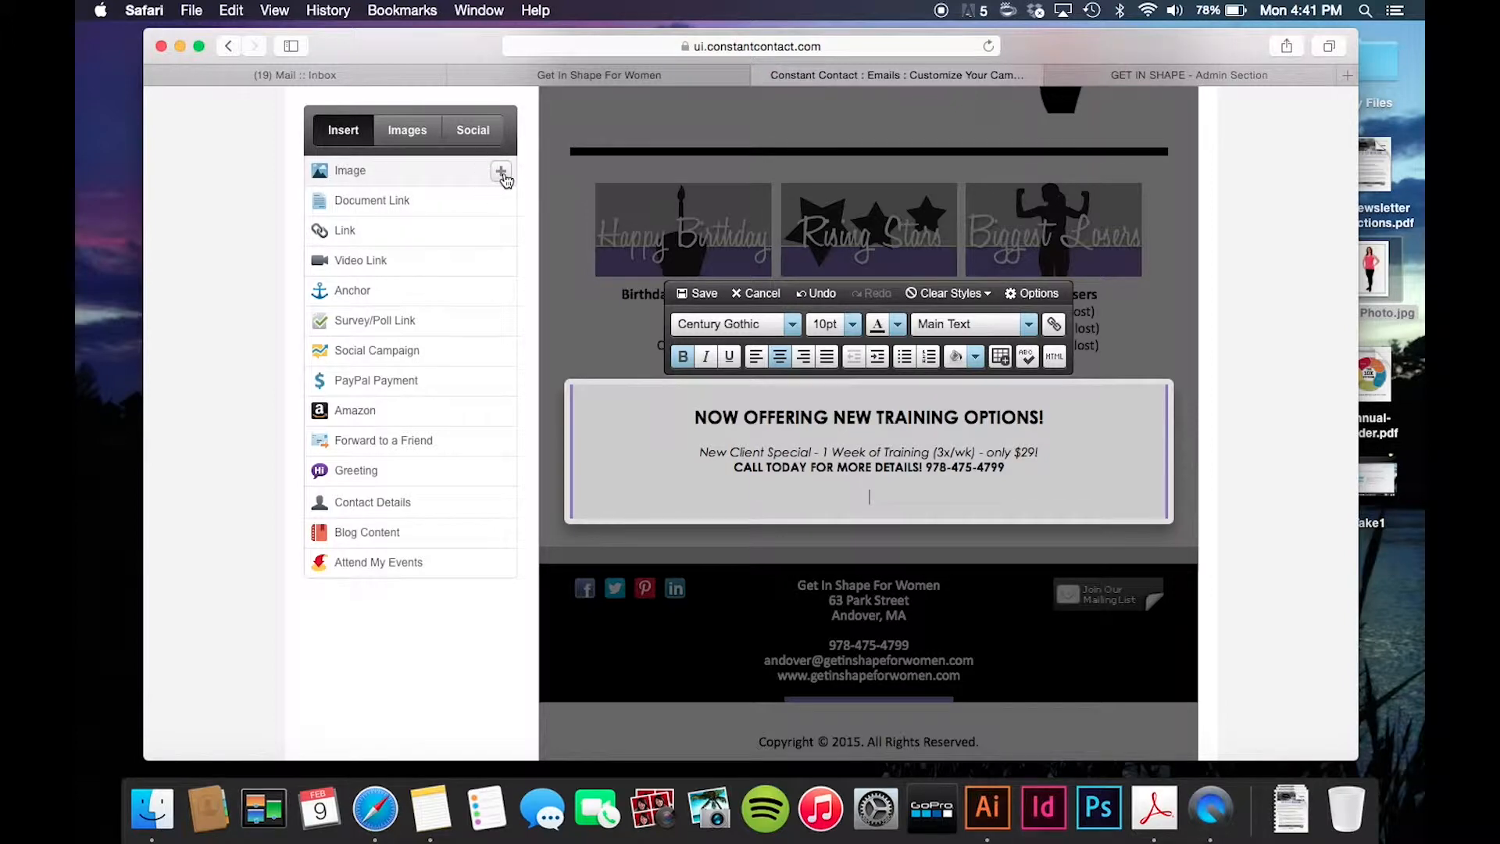
# - Insert Training-Options.jpg at 580 x 233 into the New Training Options block
pyautogui.click(502, 171)
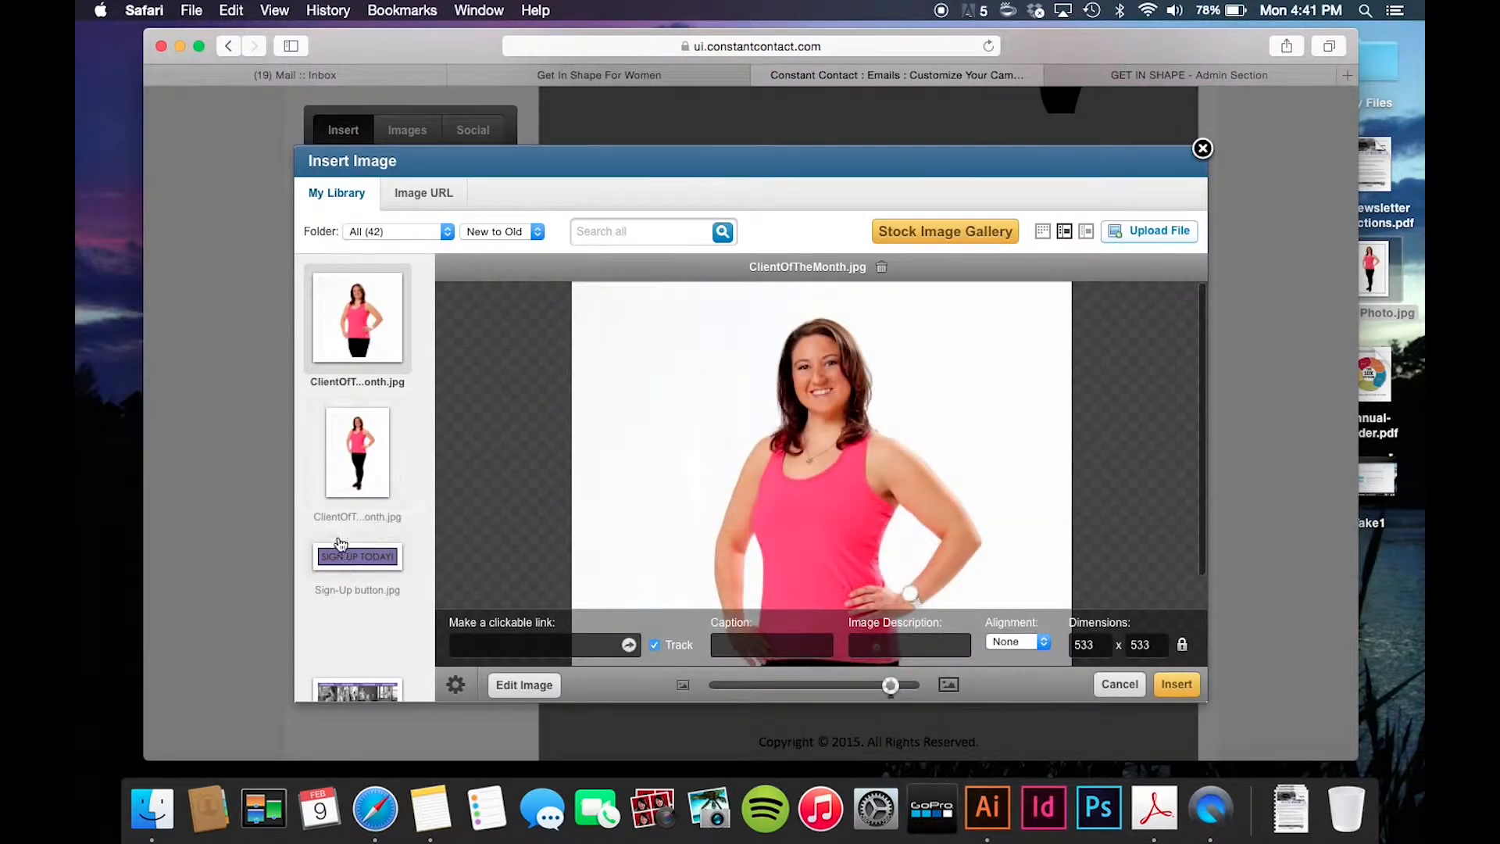
pyautogui.scroll(-5, 341, 545)
pyautogui.click(350, 351)
pyautogui.scroll(2, 350, 351)
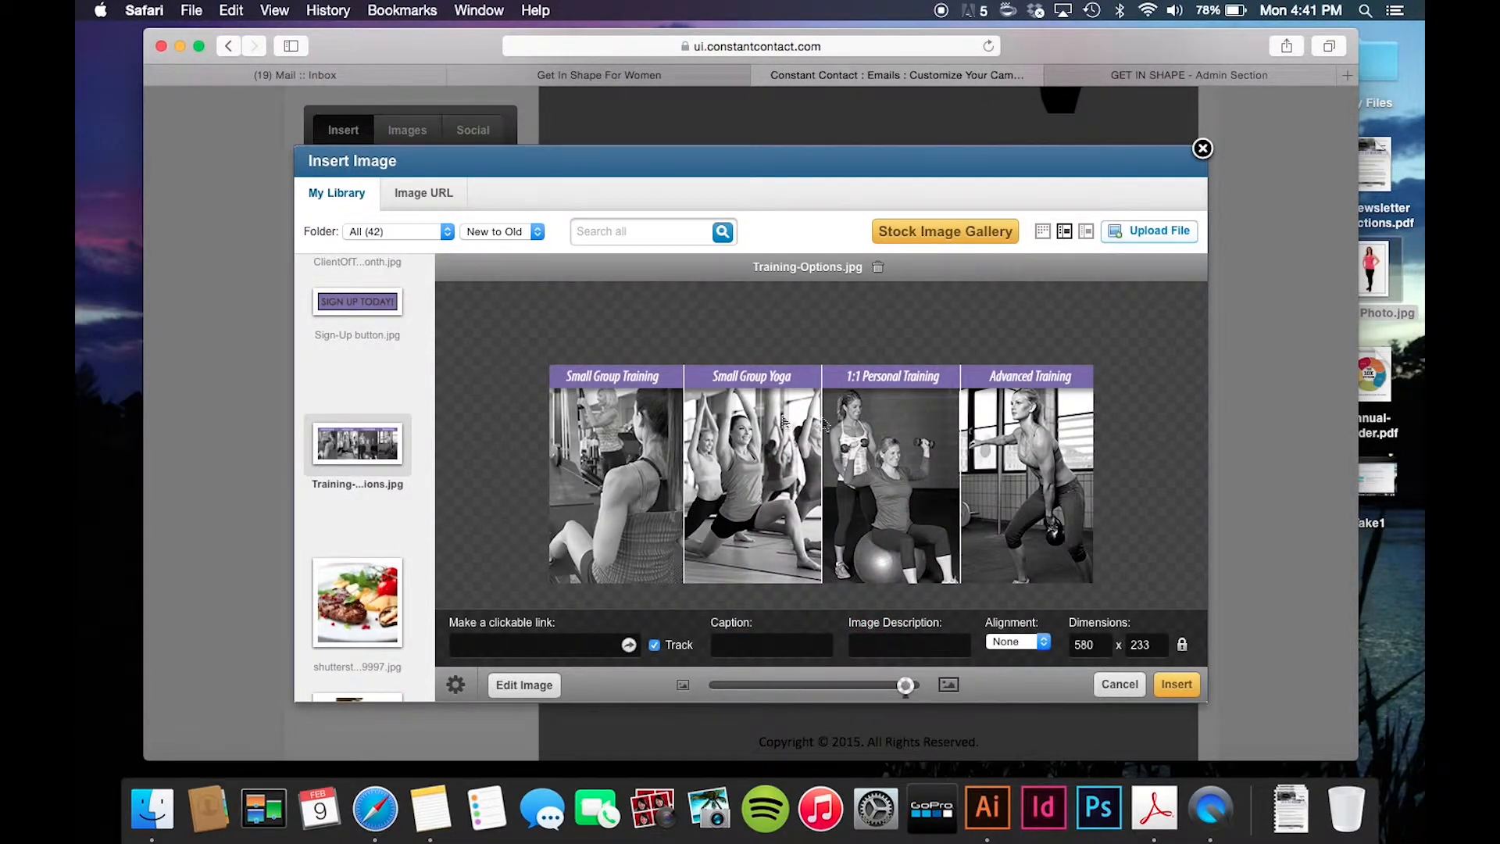
pyautogui.click(1177, 685)
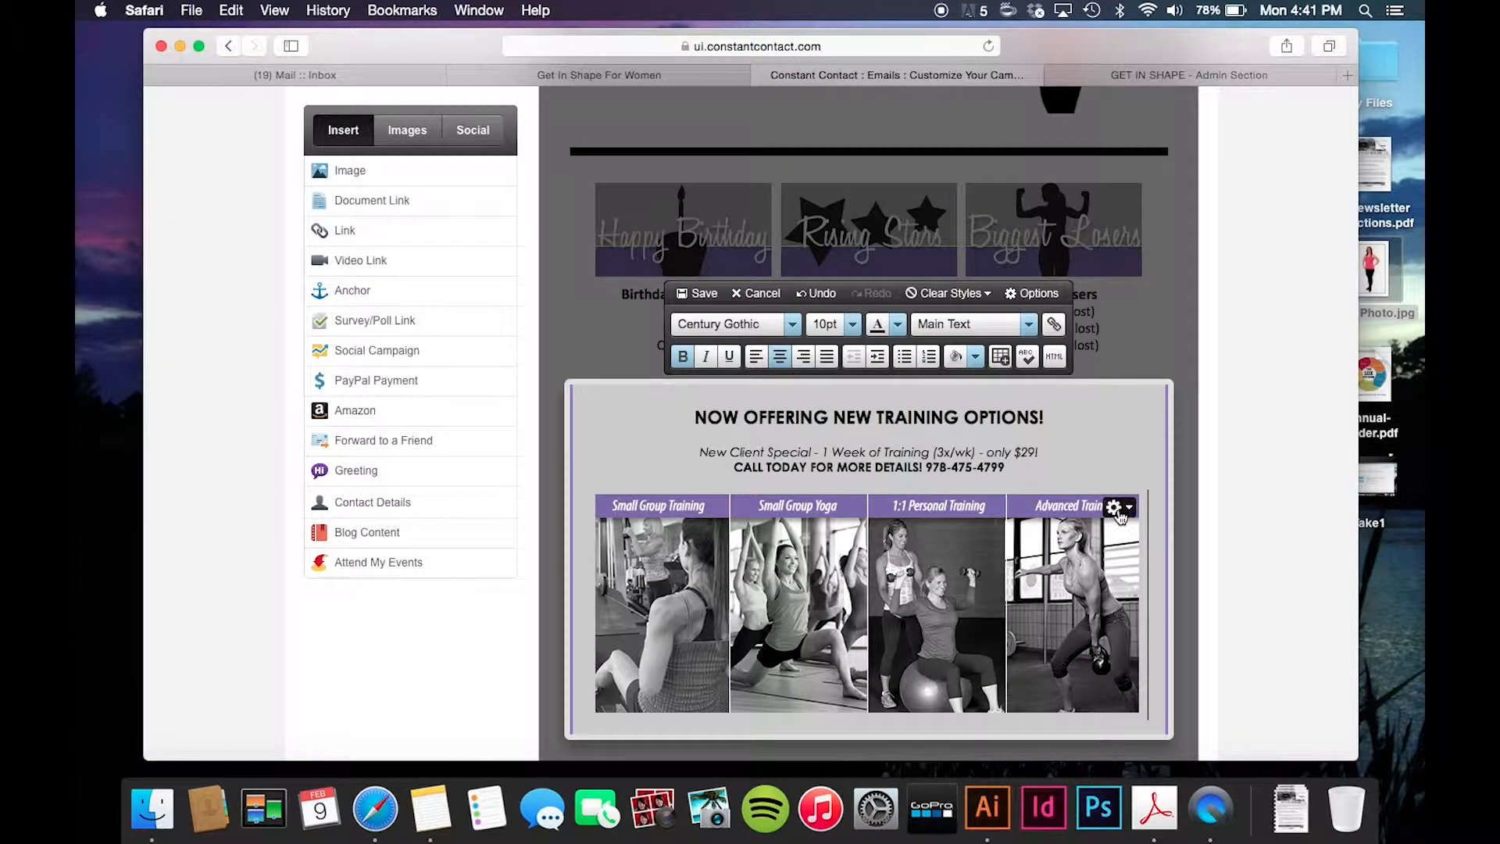
pyautogui.click(1128, 508)
pyautogui.click(1121, 536)
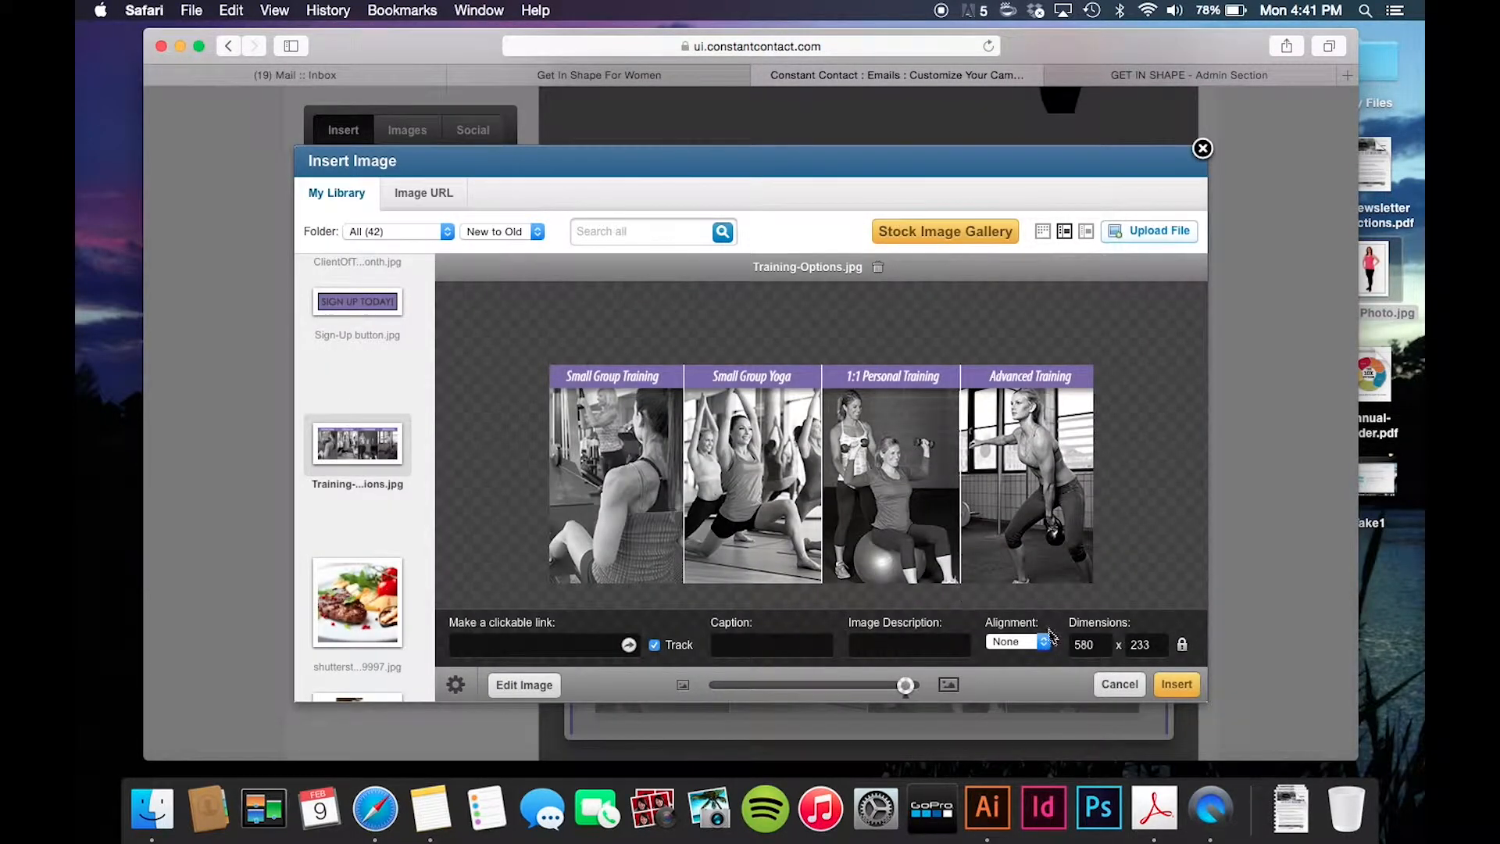
pyautogui.click(1103, 645)
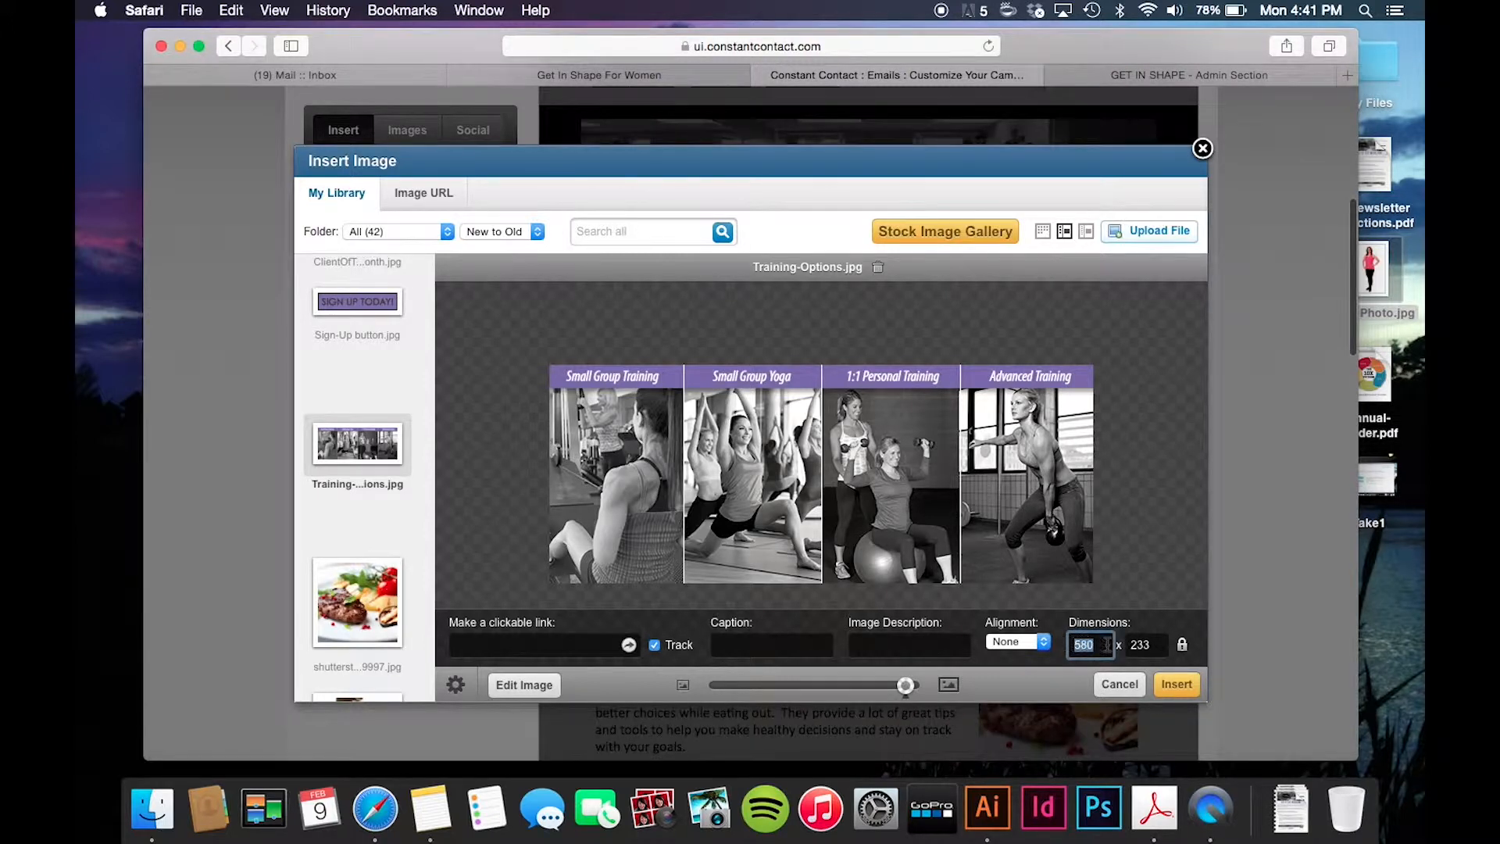
pyautogui.click(1186, 686)
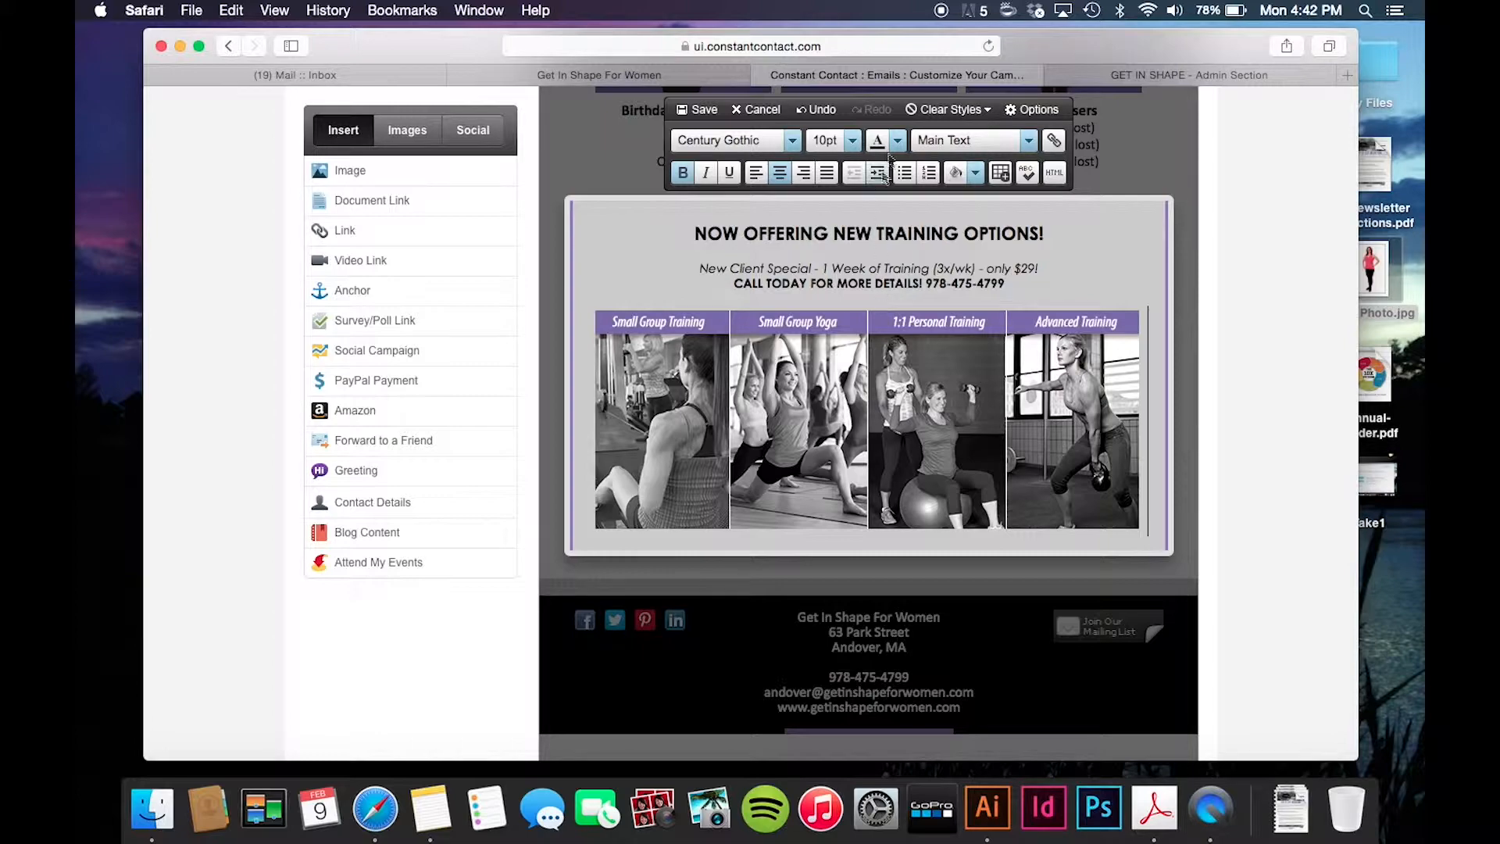
# - Start a new centred line directly beneath the row of four training photos
pyautogui.scroll(-5, 880, 303)
pyautogui.scroll(5, 1095, 408)
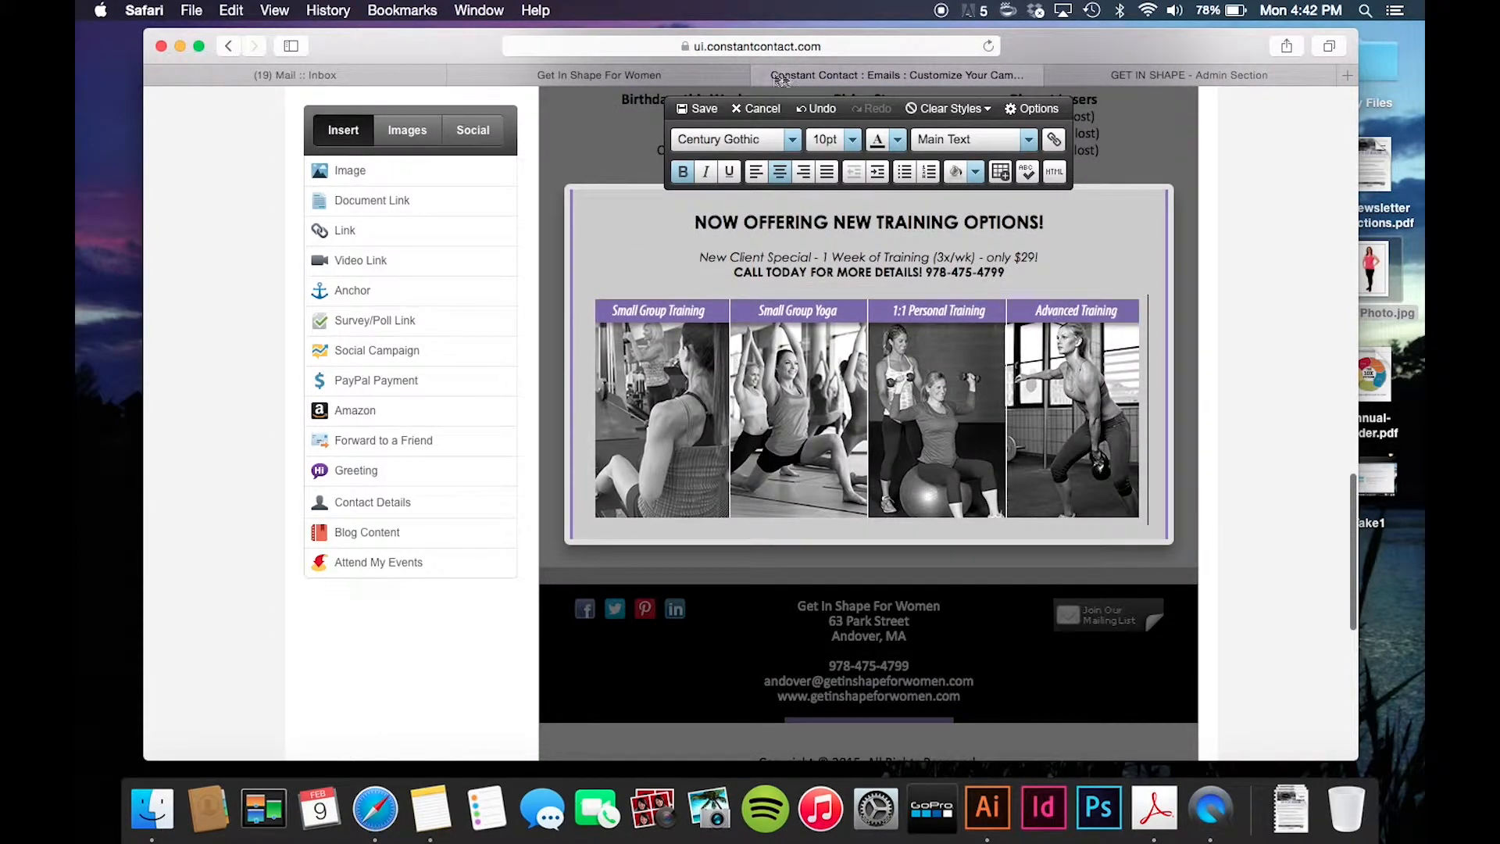
pyautogui.press('Return')
pyautogui.press('Return')
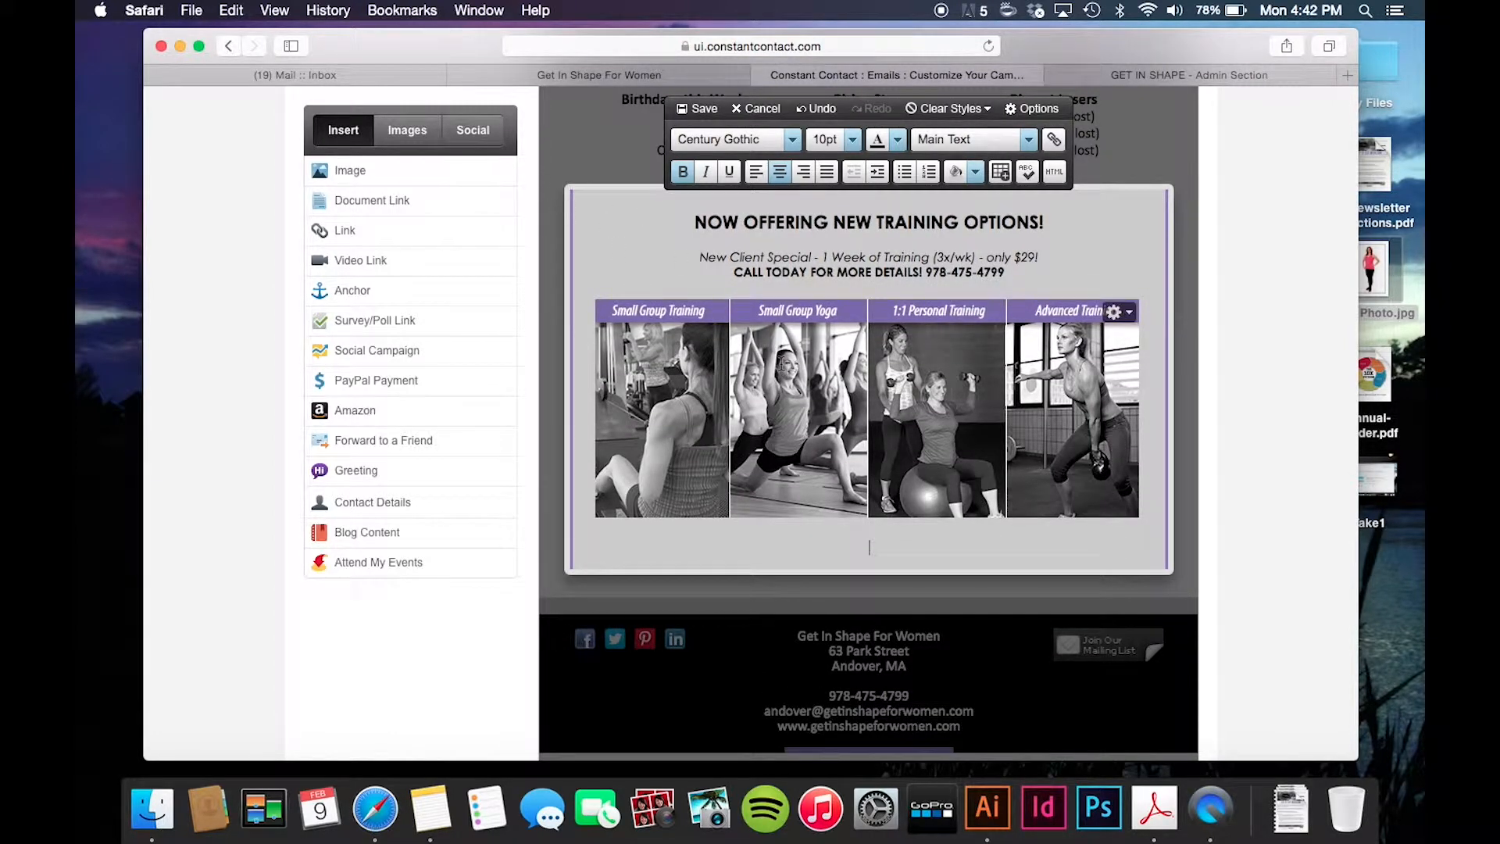
pyautogui.moveTo(501, 203)
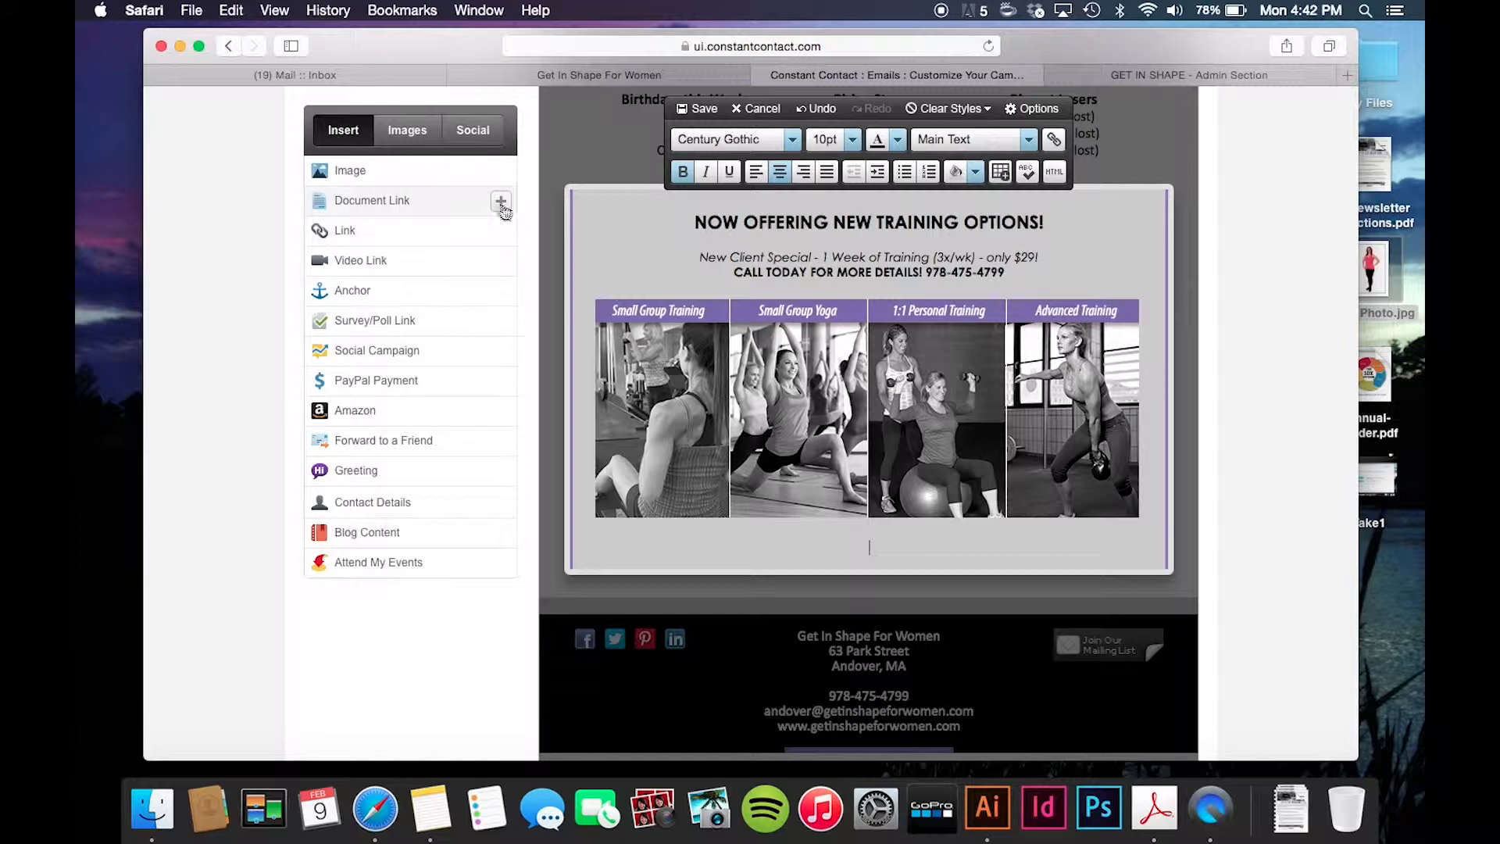
# - Start a document link with the text 'Click here for more Info about 4 Training Options'
pyautogui.click(501, 204)
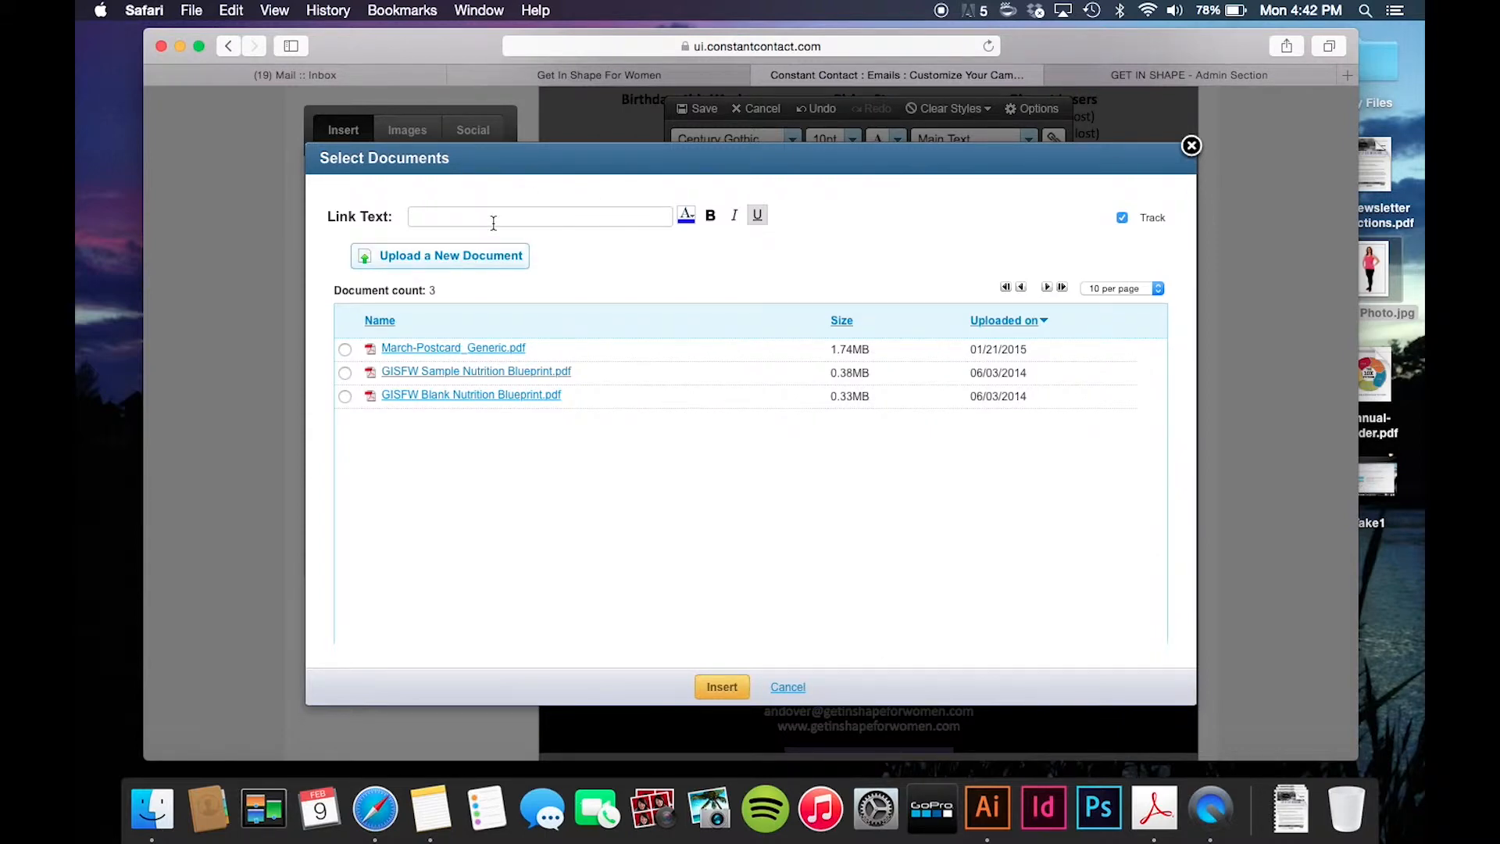
pyautogui.click(493, 225)
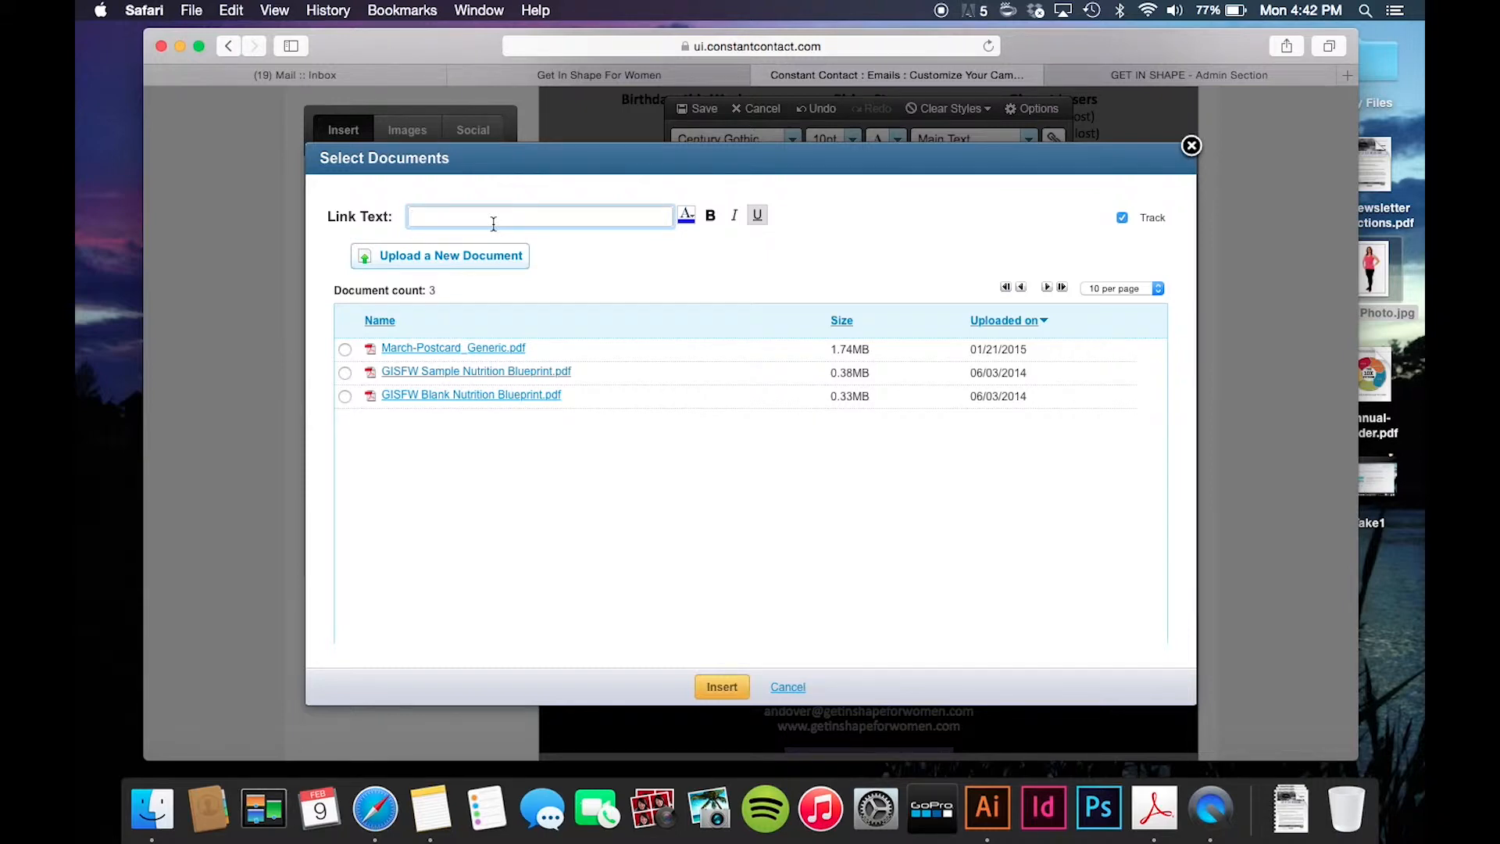
pyautogui.write('Info about 4 Training Options')
pyautogui.click(409, 217)
pyautogui.write('Cleck here for more')
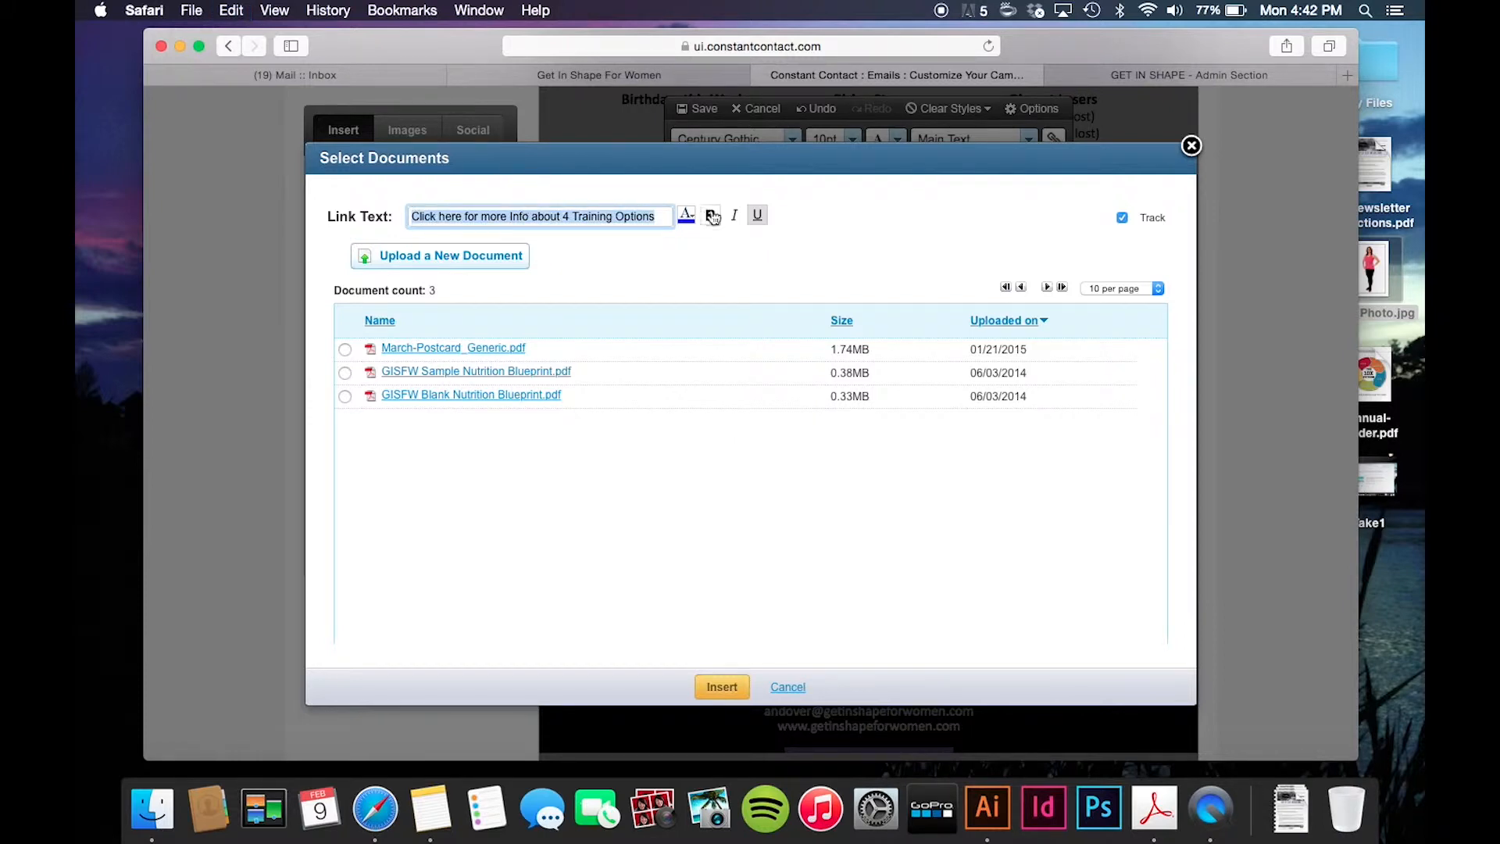
# - Colour the link text light purple #9966FF and bring up the document upload window
pyautogui.click(685, 214)
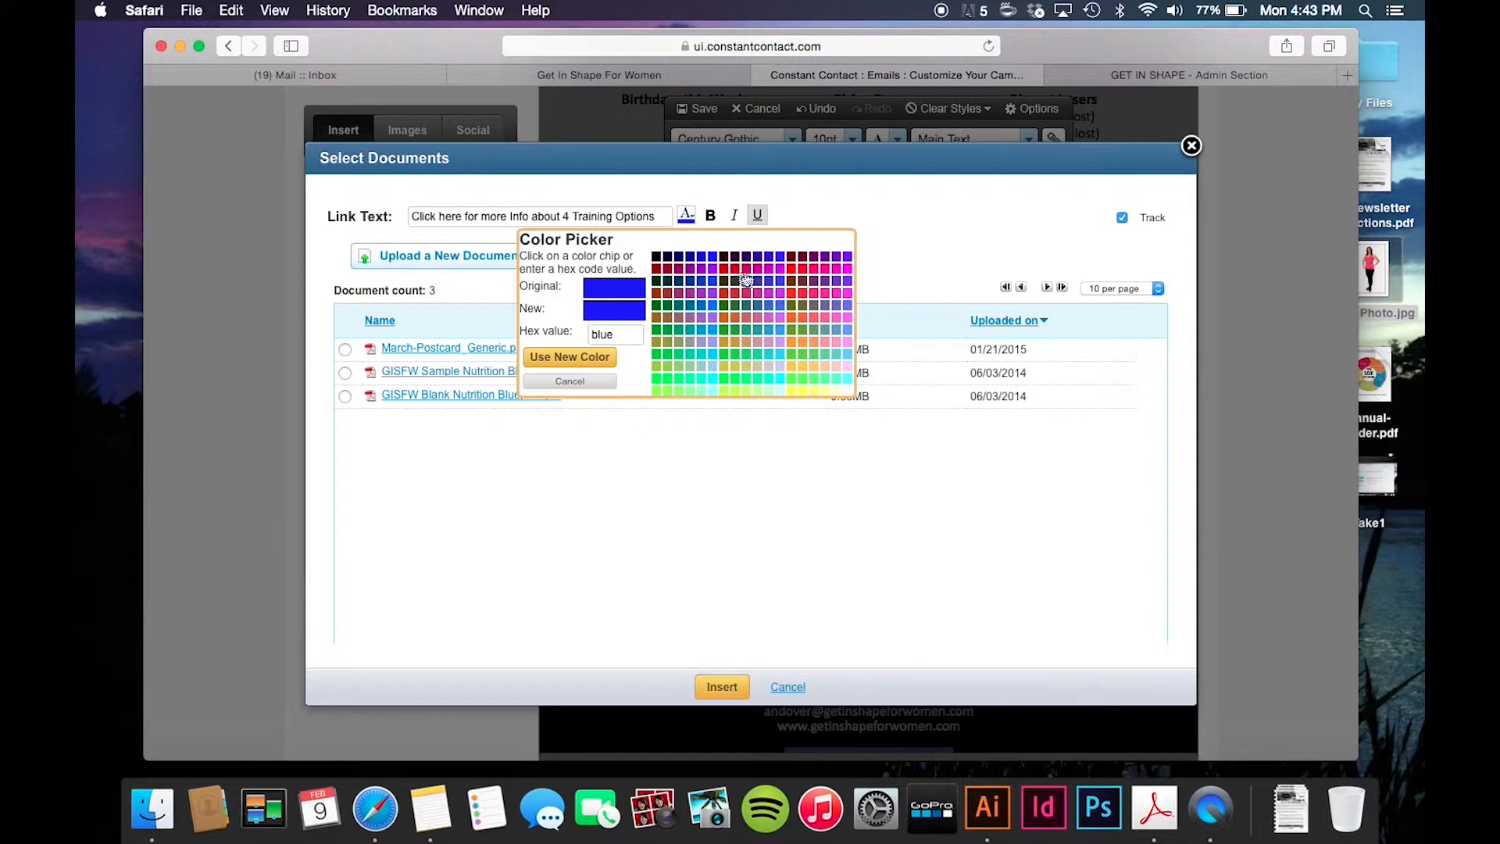
pyautogui.click(714, 321)
pyautogui.click(563, 358)
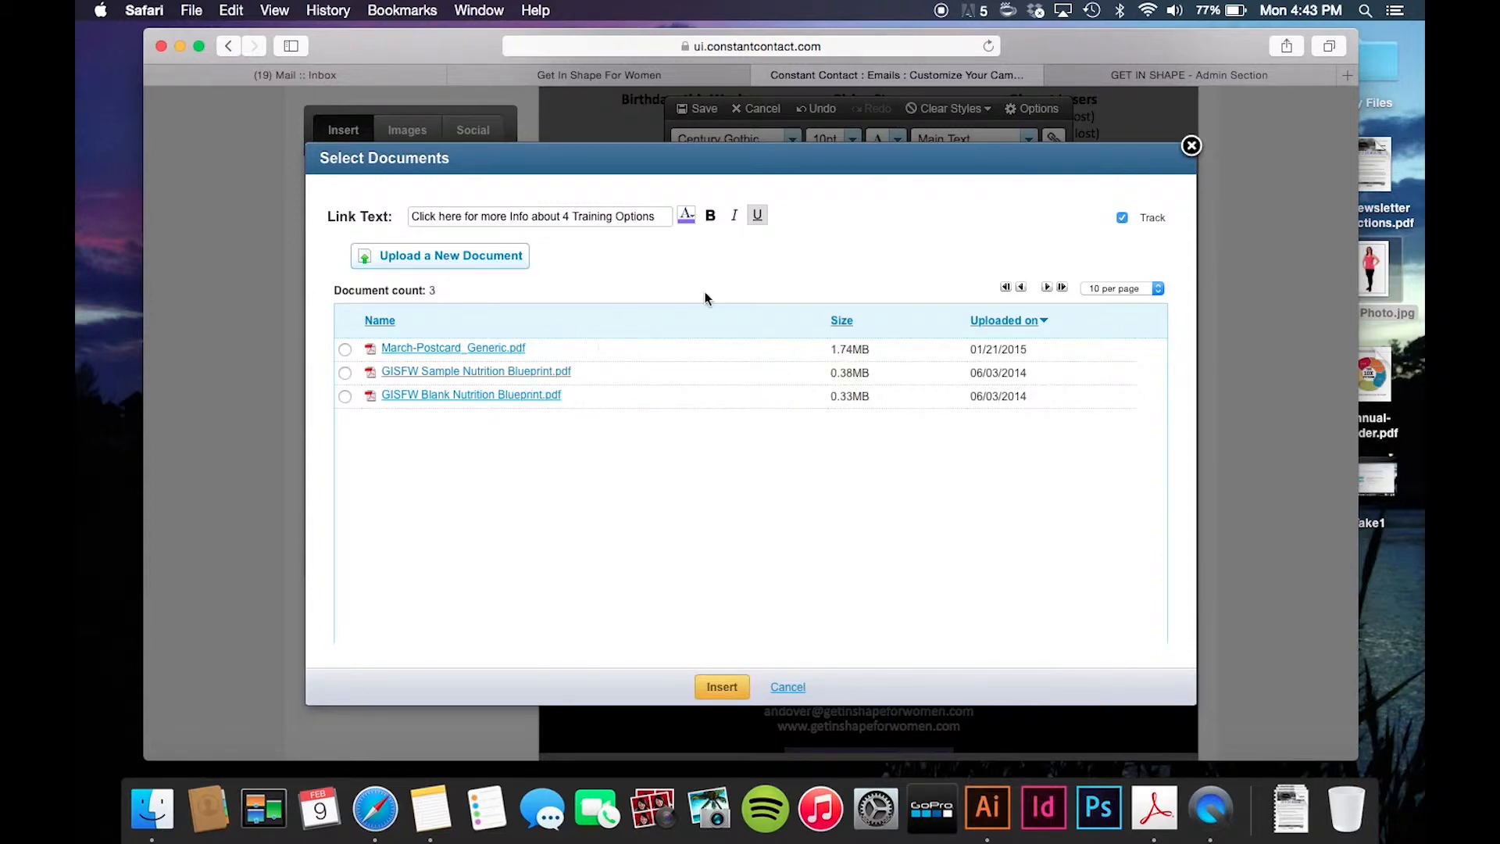
pyautogui.click(430, 263)
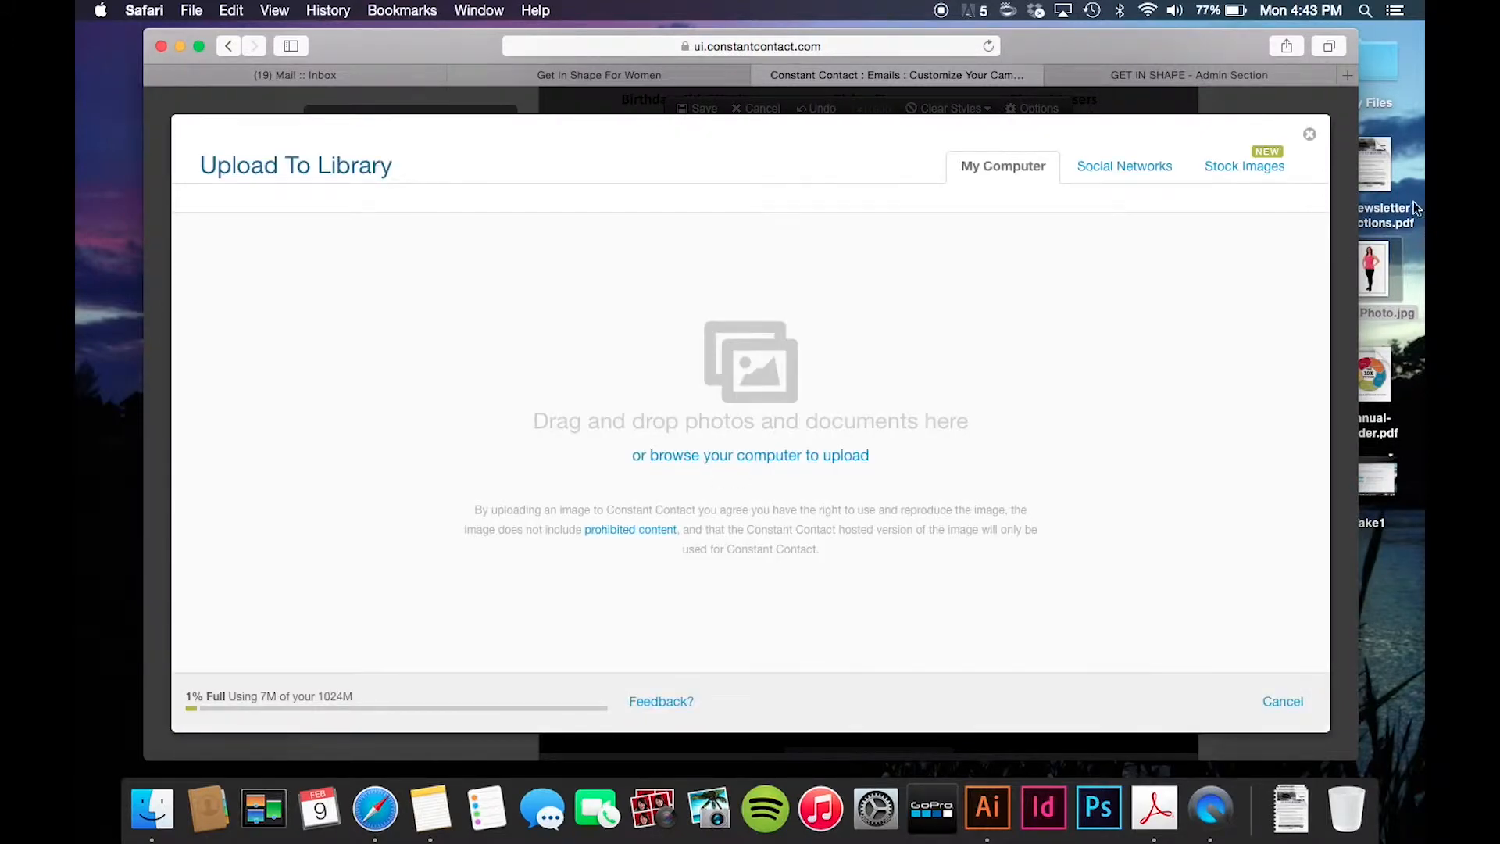
# - Drag CC Newsletter Instructions.pdf from the desktop into the library and upload it
pyautogui.click(1369, 145)
pyautogui.moveTo(1369, 145); pyautogui.dragTo(655, 368)
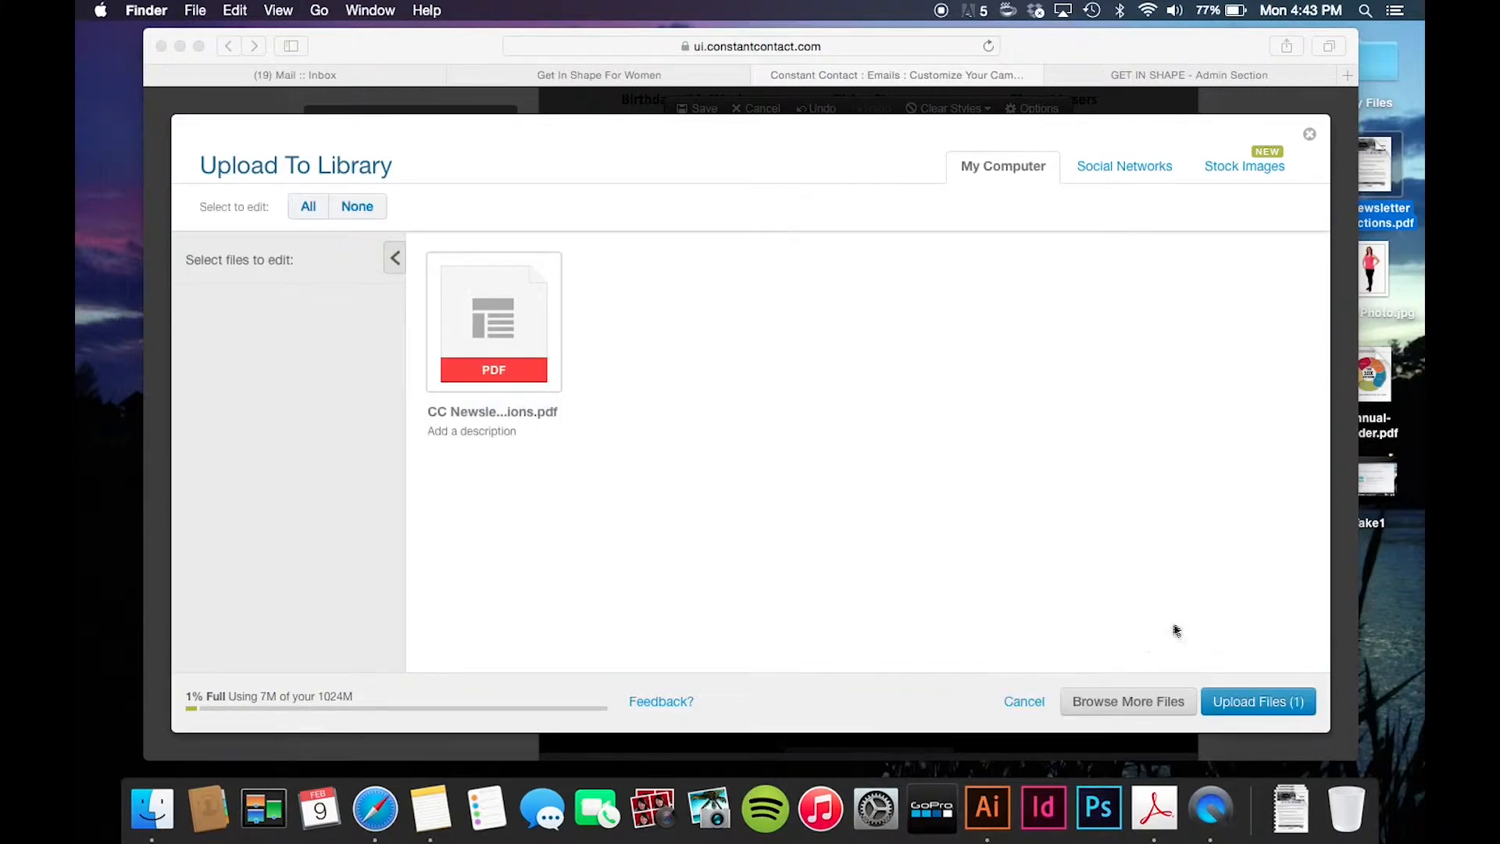
pyautogui.click(1275, 700)
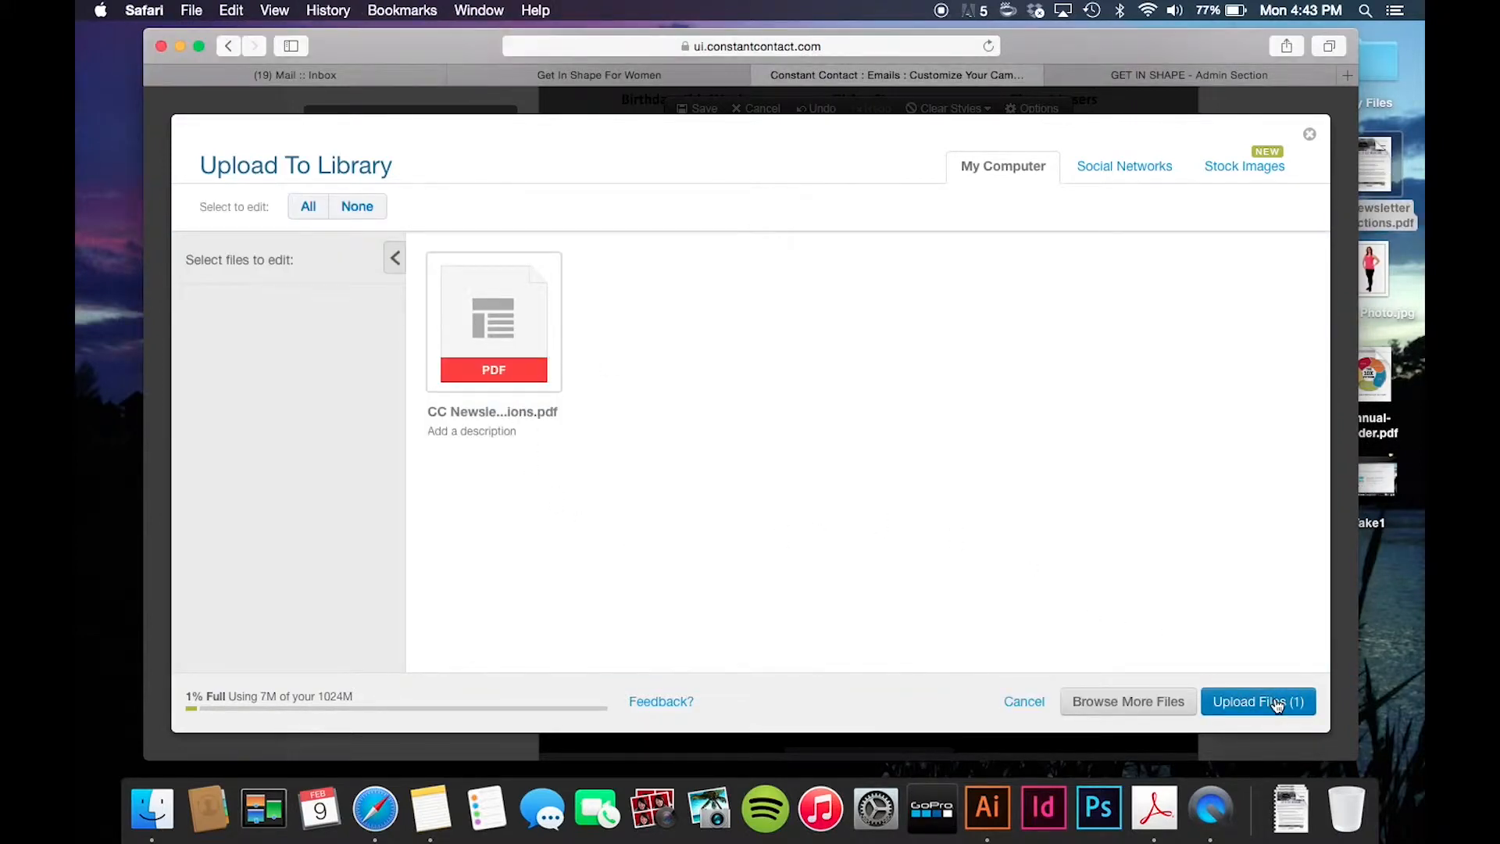
pyautogui.click(1275, 703)
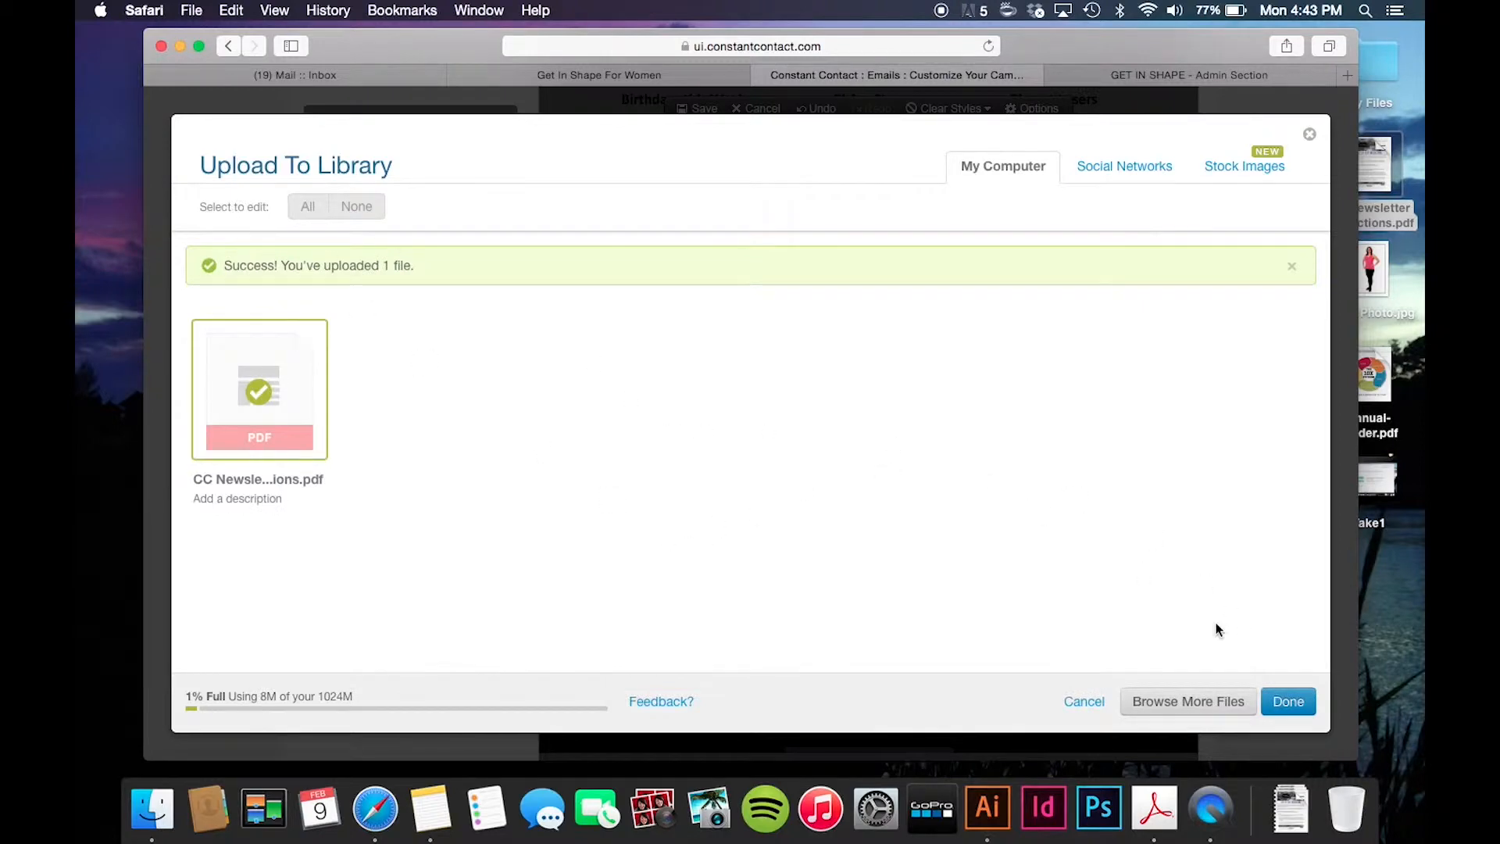
pyautogui.click(1289, 701)
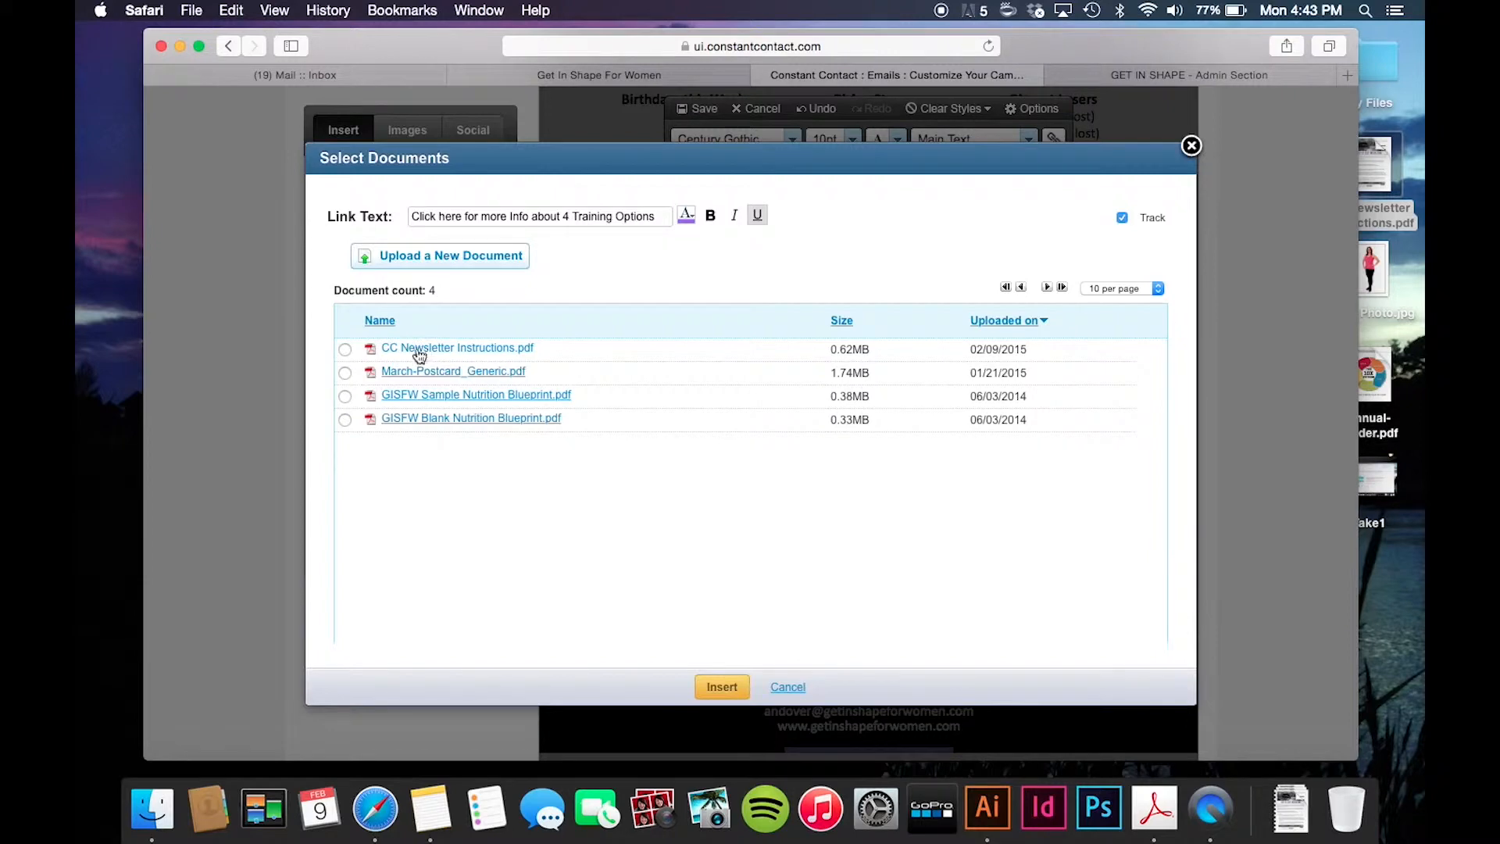
# - Insert the link to CC Newsletter Instructions.pdf and add an empty line after it
pyautogui.click(345, 350)
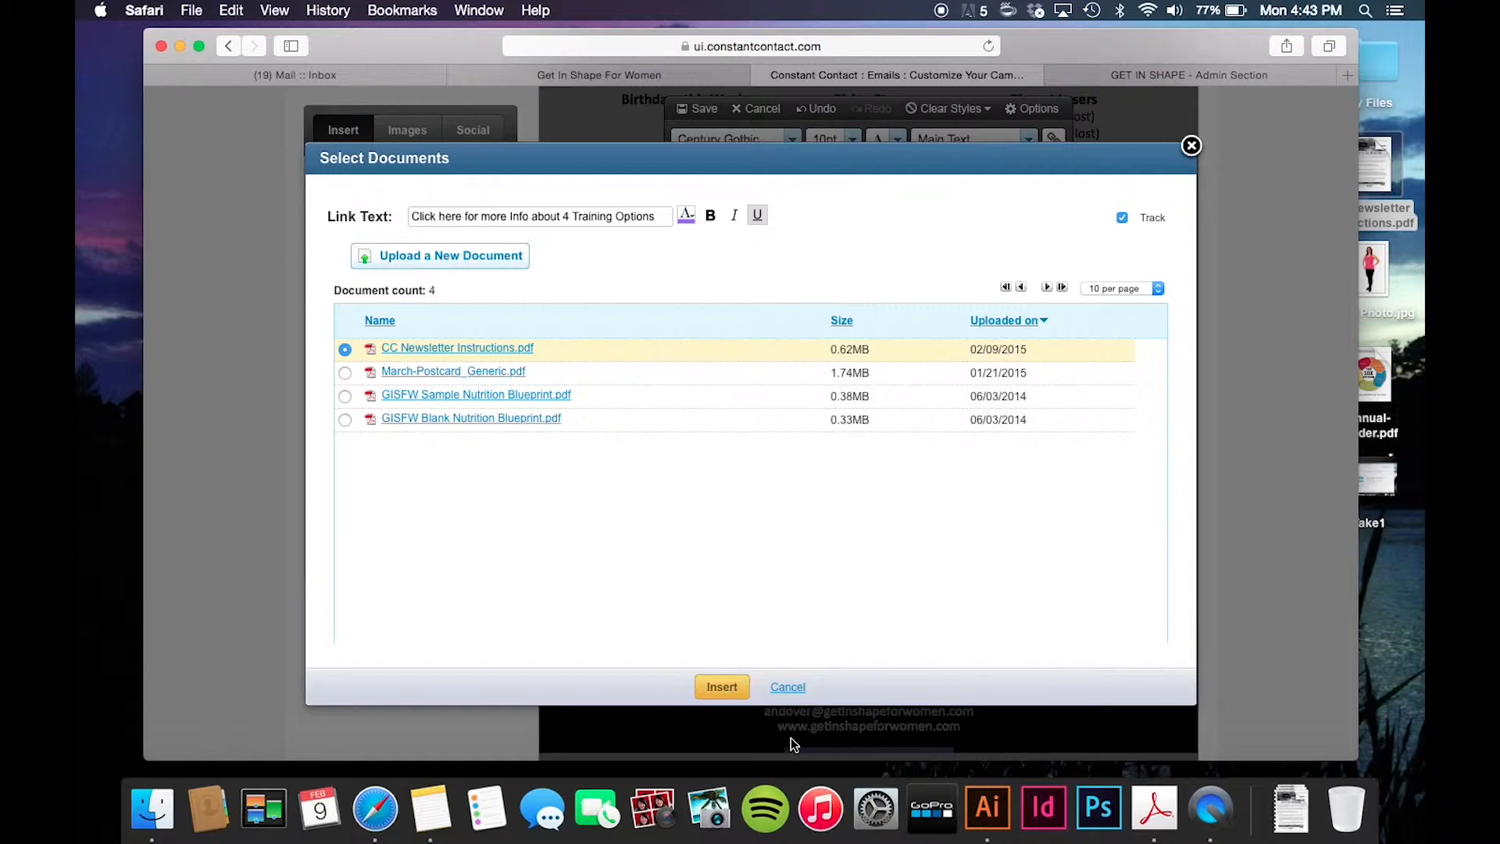
pyautogui.click(720, 686)
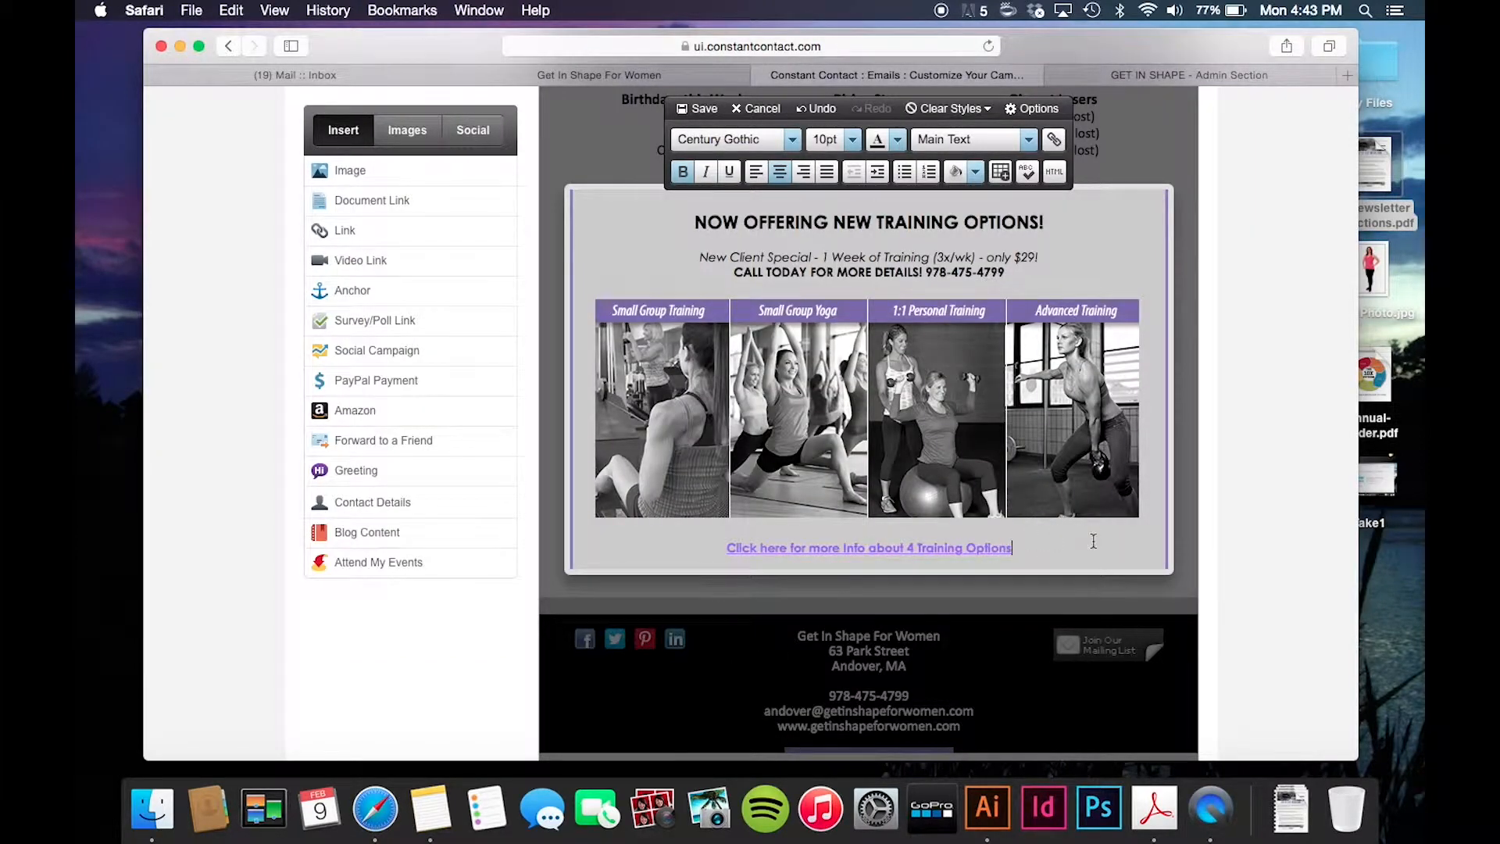
pyautogui.press('Return')
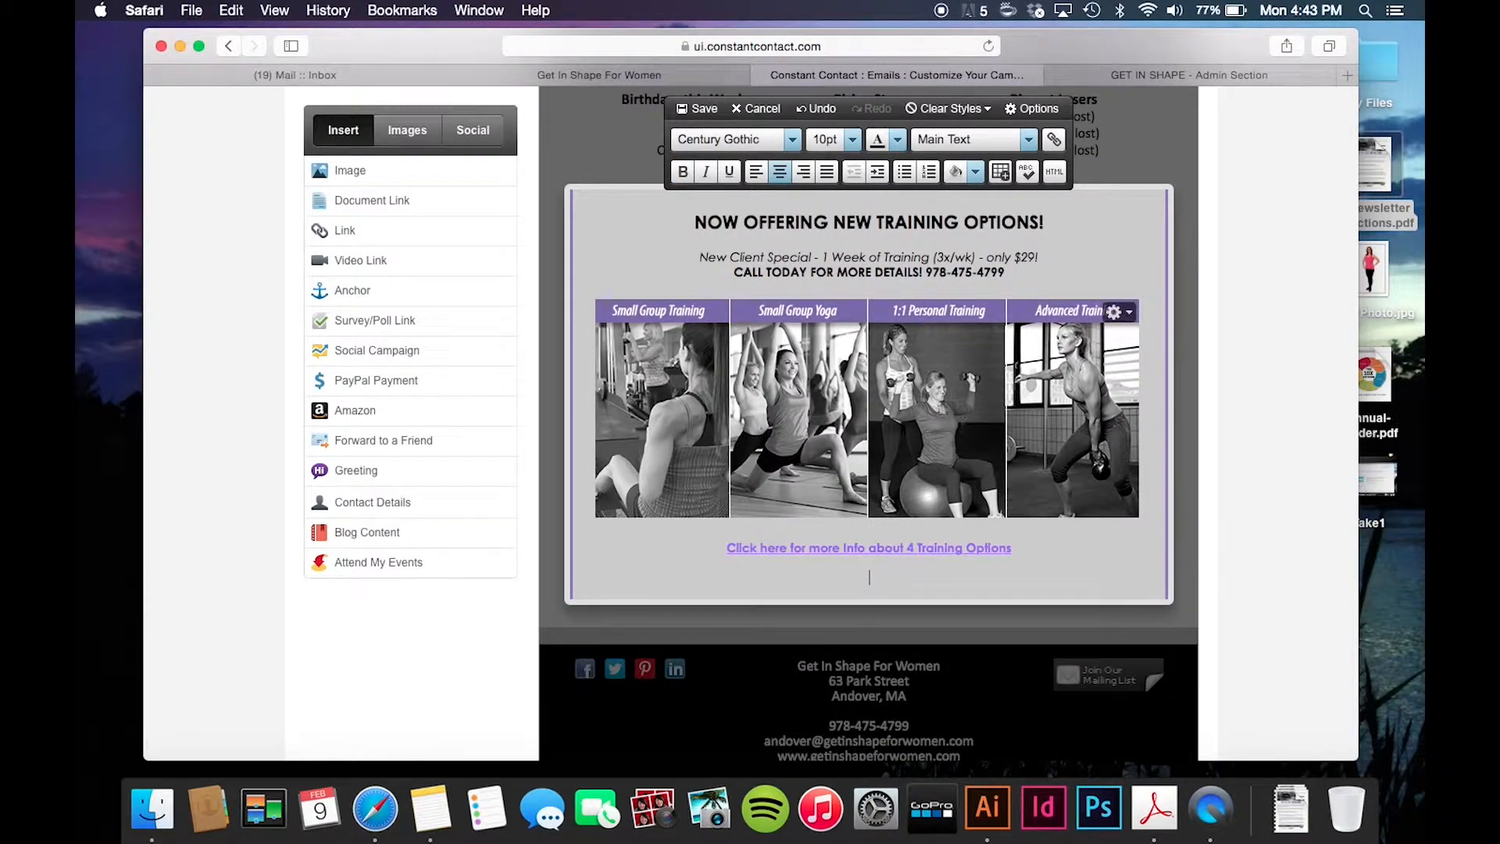
pyautogui.moveTo(459, 232)
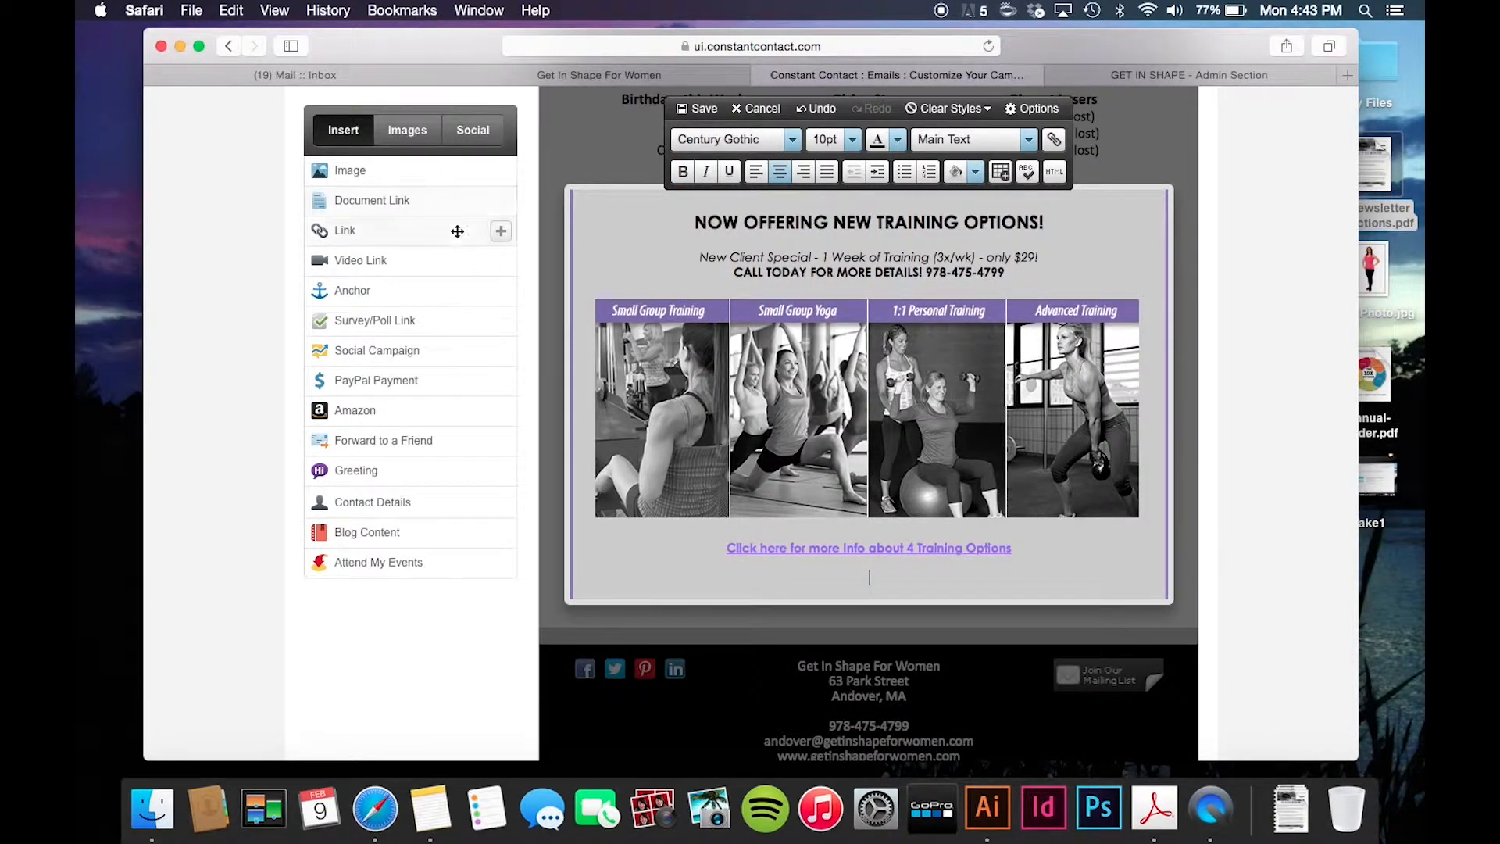
# - Start a web link with the text 'Visit our website!' in light purple and bold
pyautogui.click(501, 233)
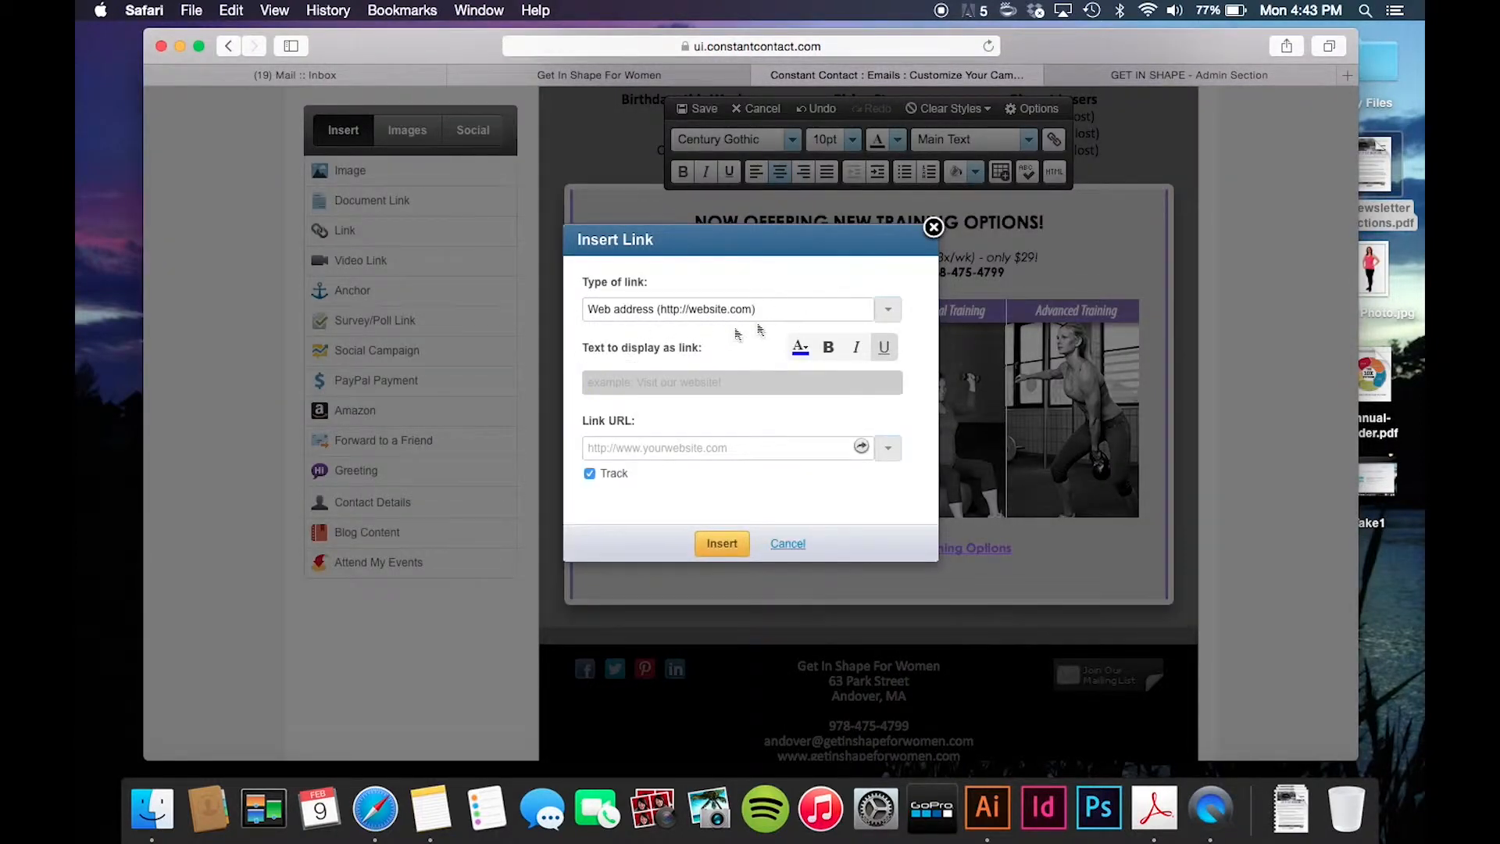
pyautogui.write('Visit our website!')
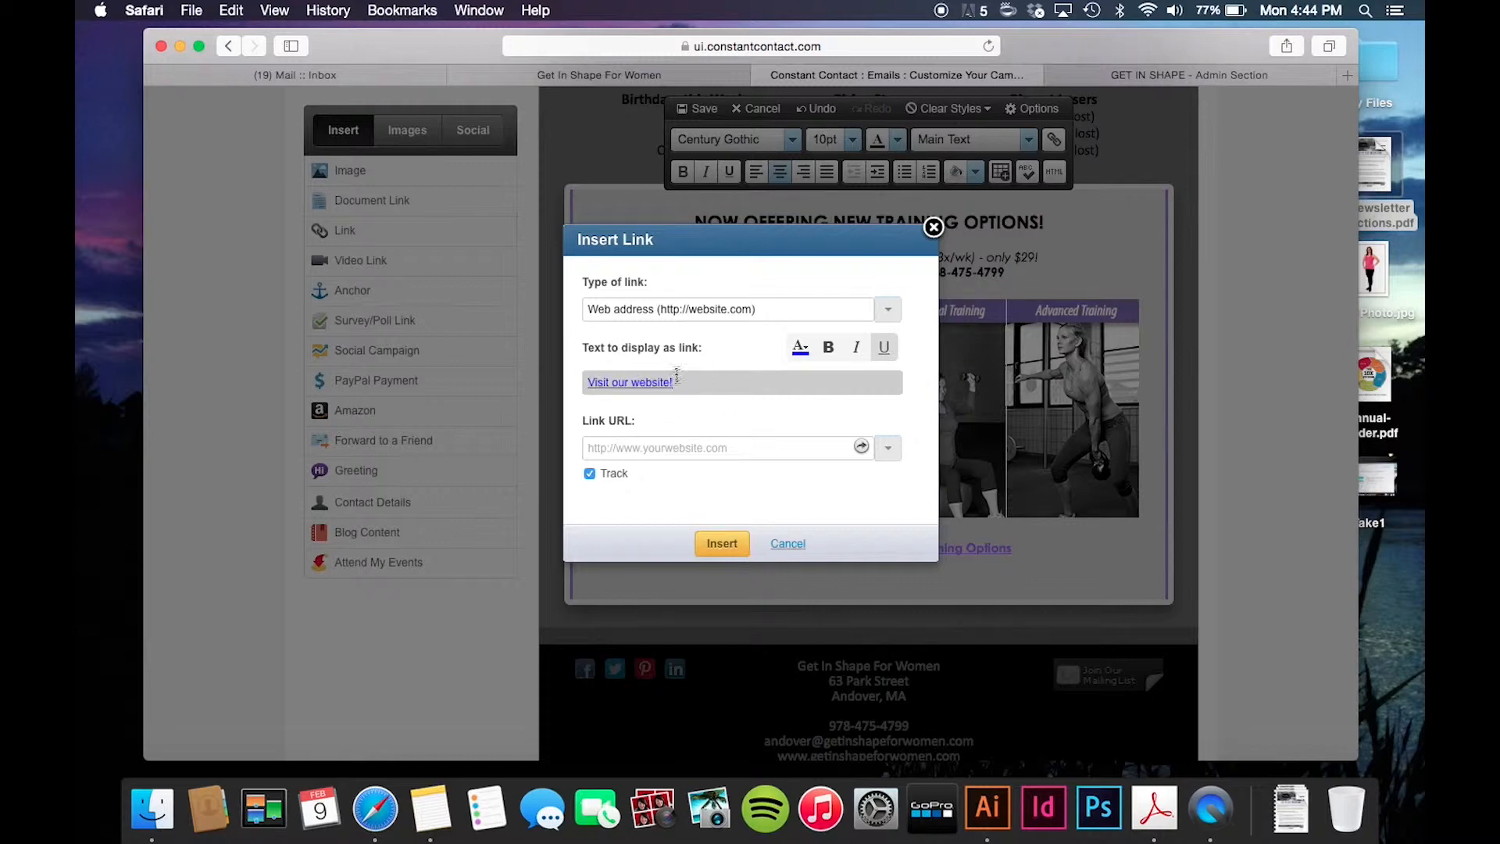
pyautogui.click(678, 380)
pyautogui.scroll(-5, 842, 454)
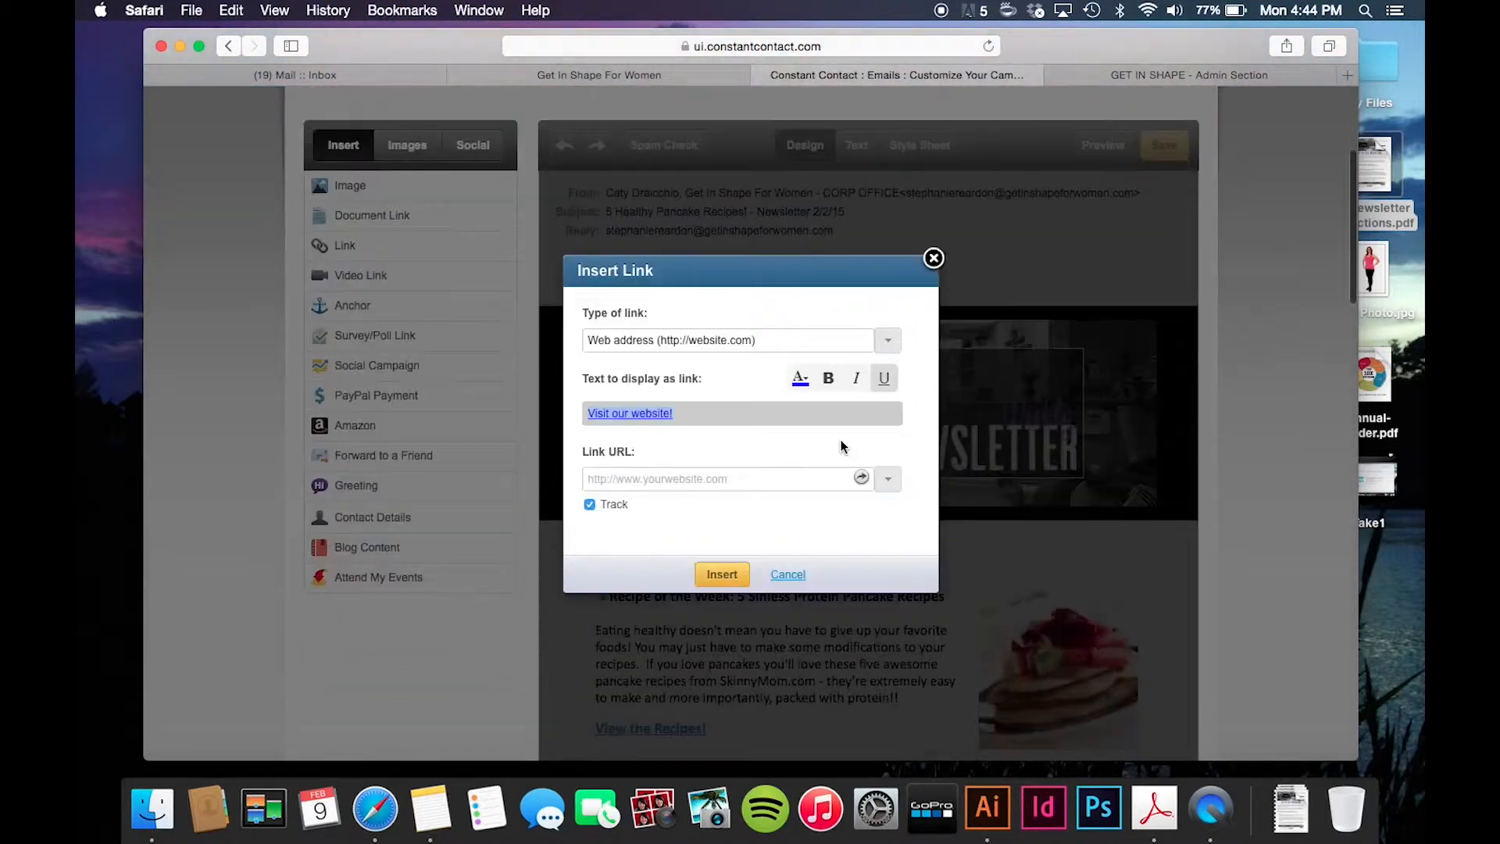
pyautogui.click(803, 378)
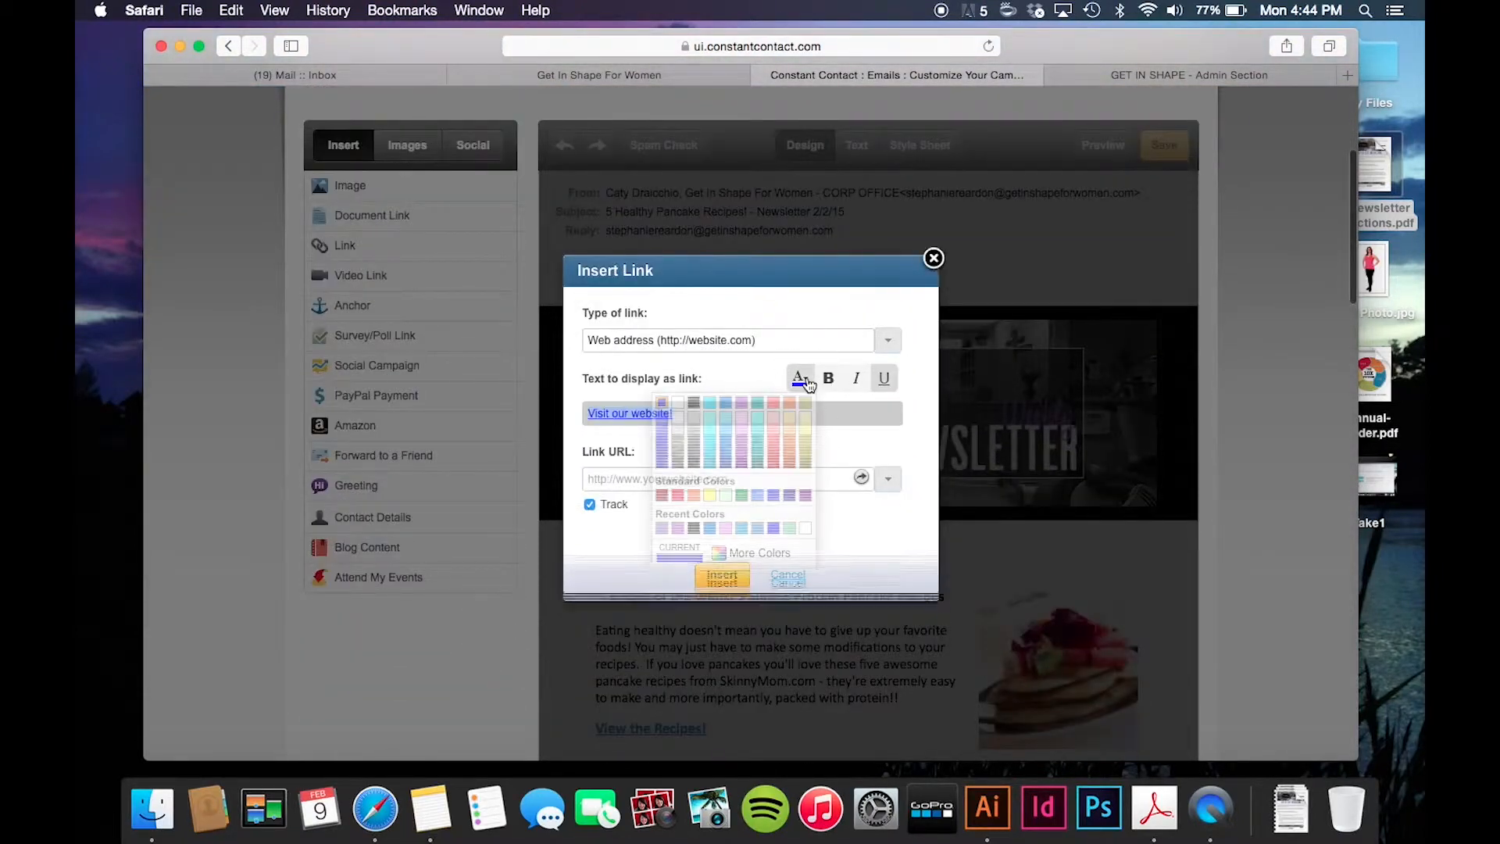
pyautogui.click(661, 530)
pyautogui.click(687, 411)
pyautogui.moveTo(562, 399); pyautogui.dragTo(786, 395)
pyautogui.click(828, 358)
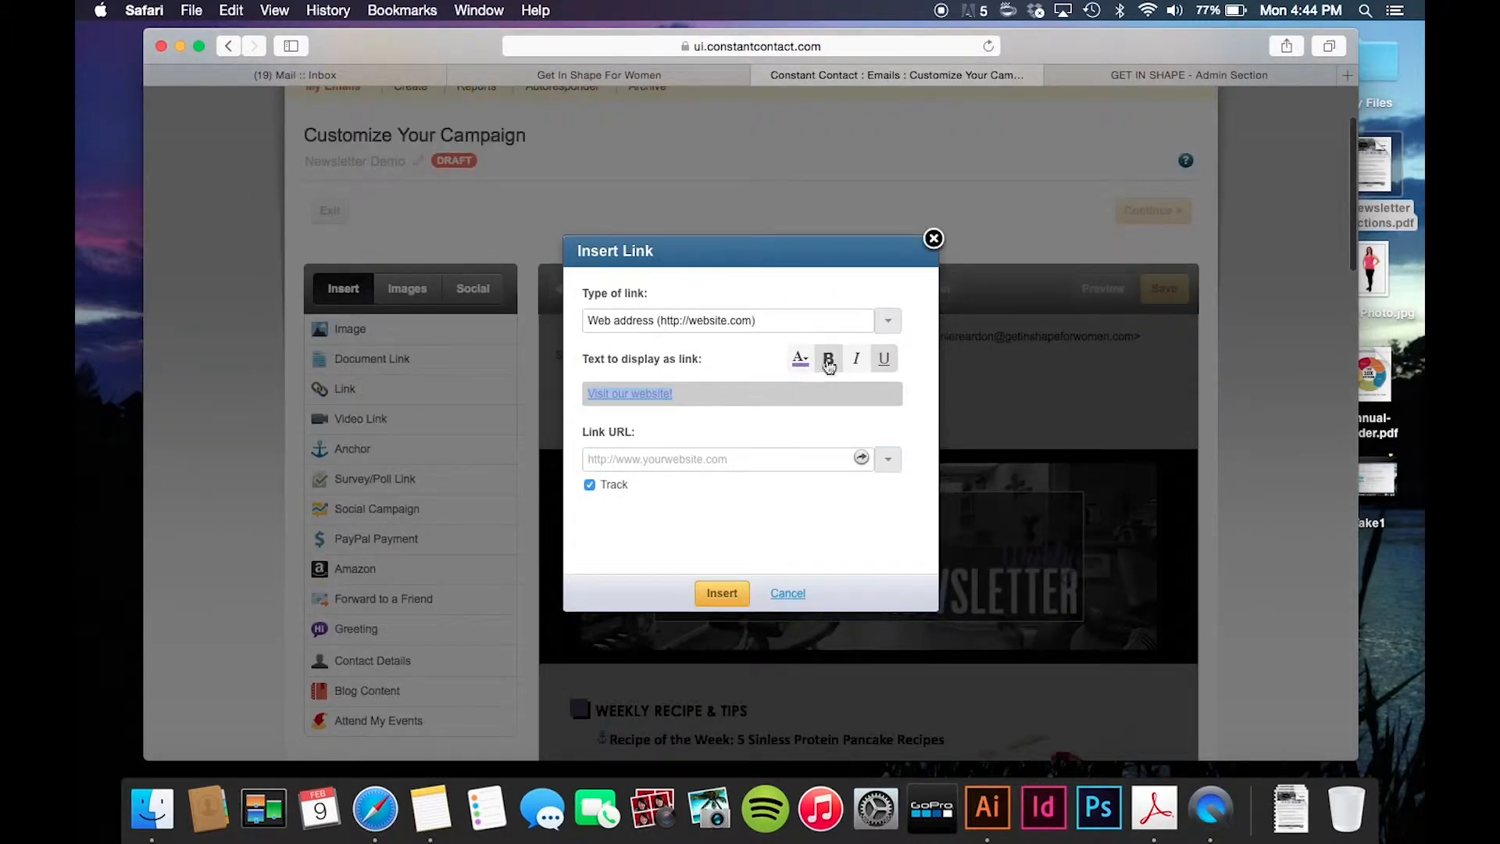
pyautogui.click(669, 459)
pyautogui.click(673, 483)
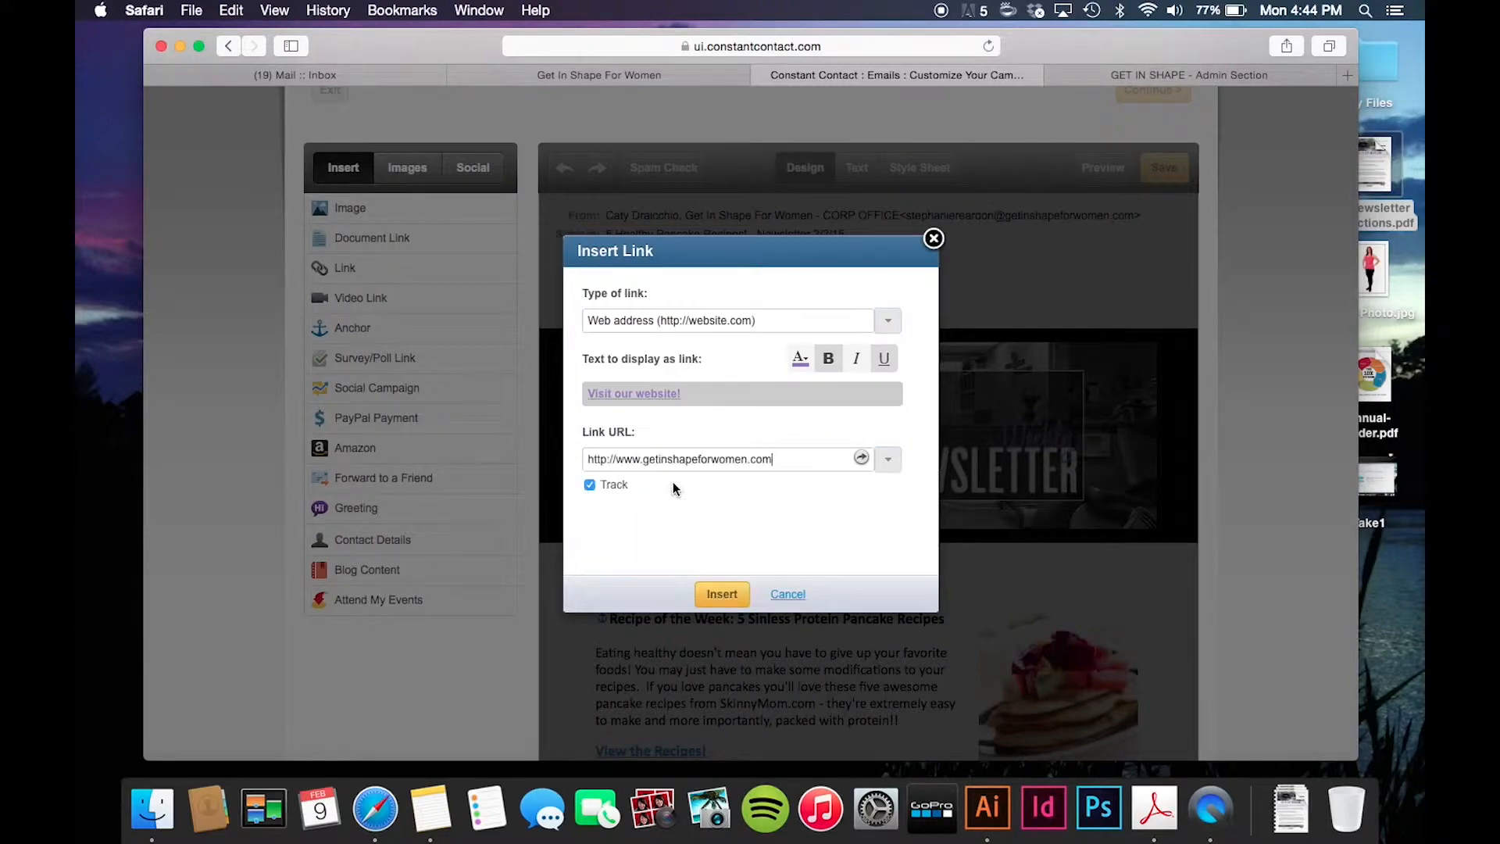
pyautogui.click(722, 594)
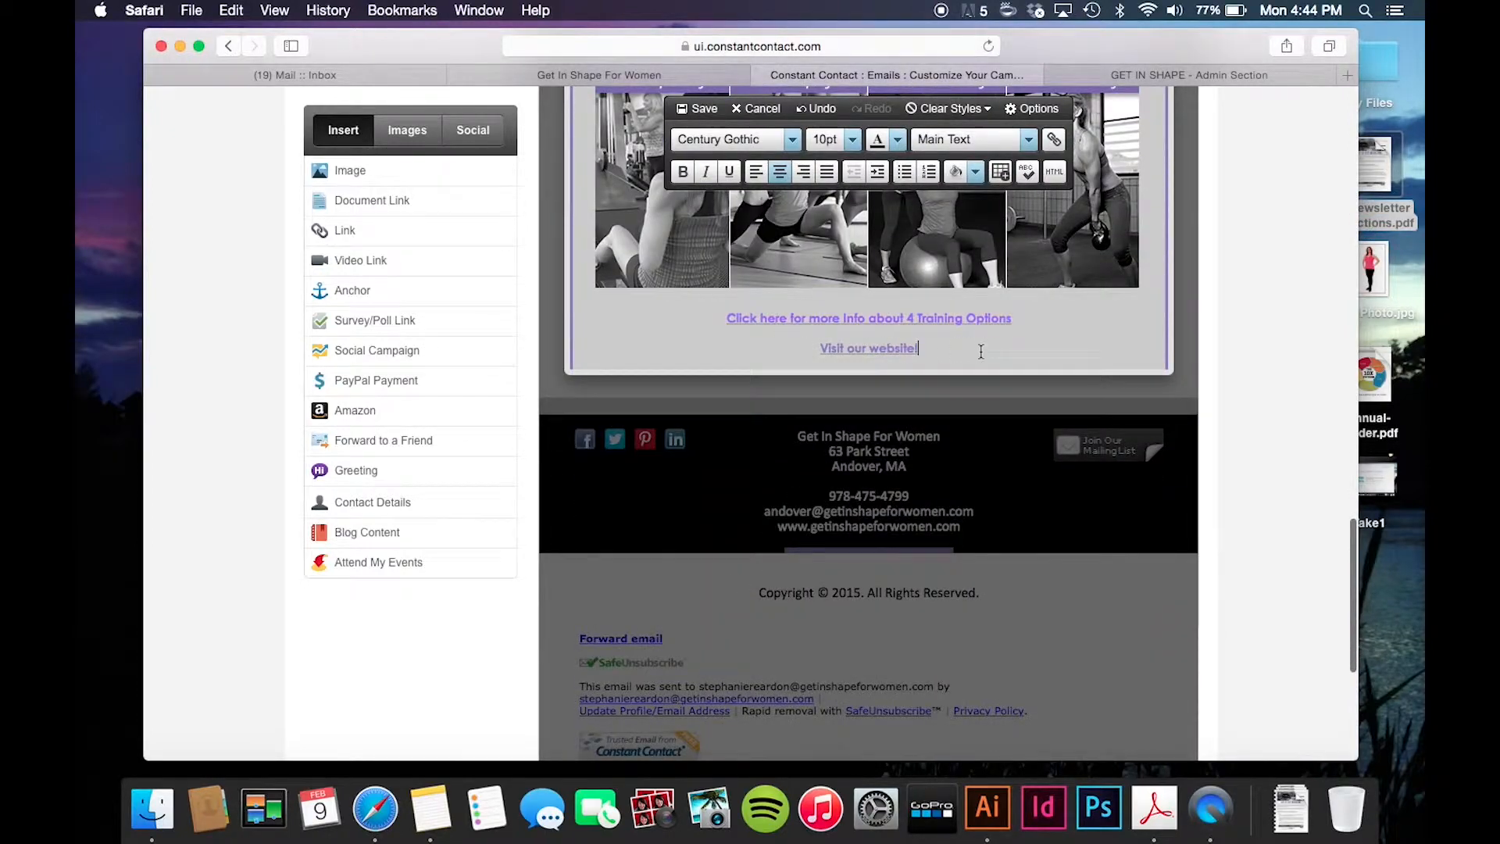
# - Save the edits to the training options block
pyautogui.scroll(2, 1016, 338)
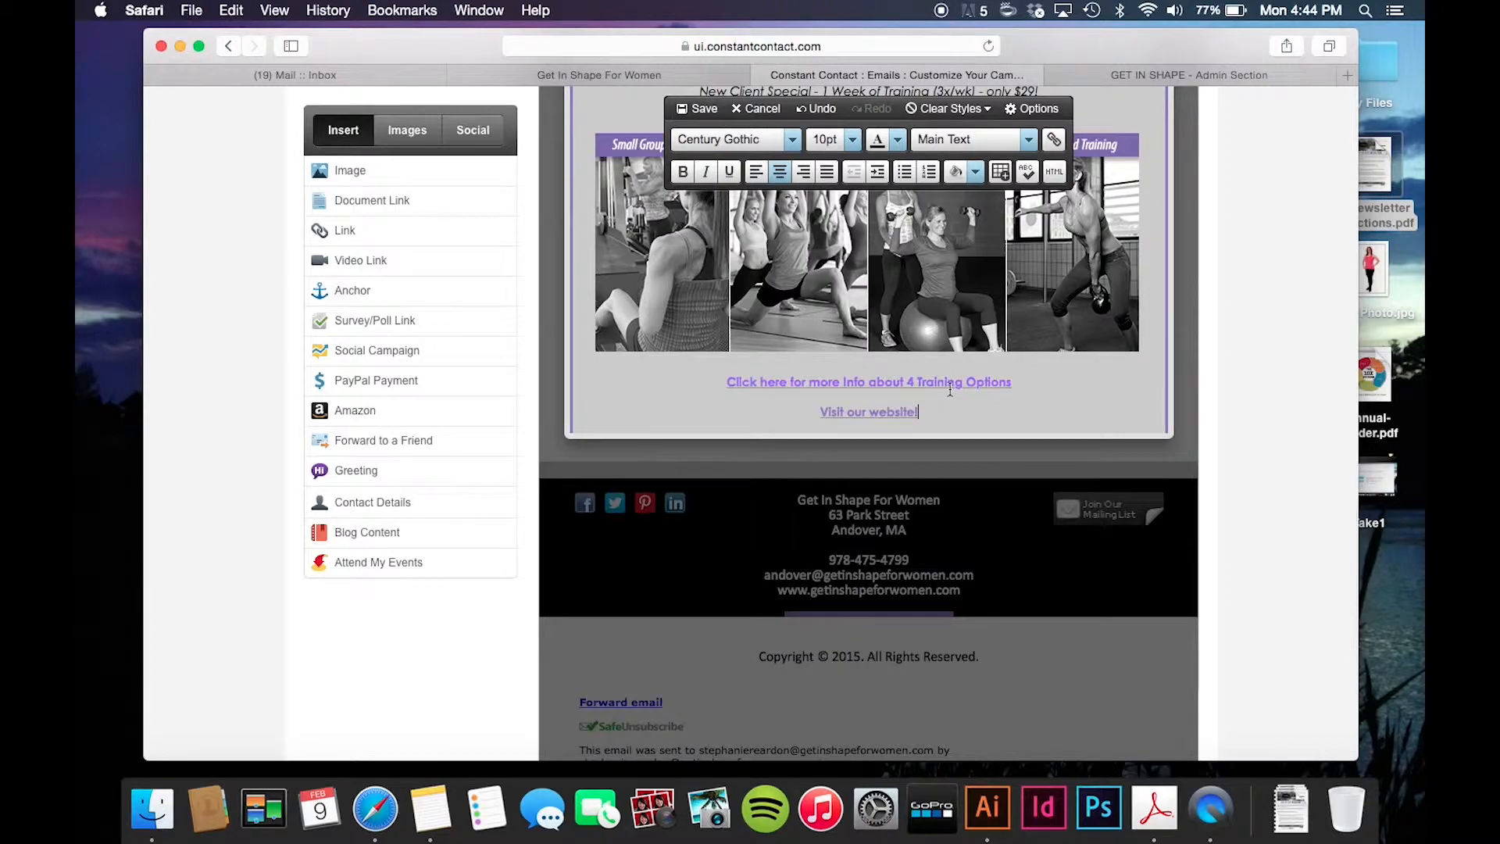
pyautogui.click(701, 109)
pyautogui.scroll(10, 1011, 357)
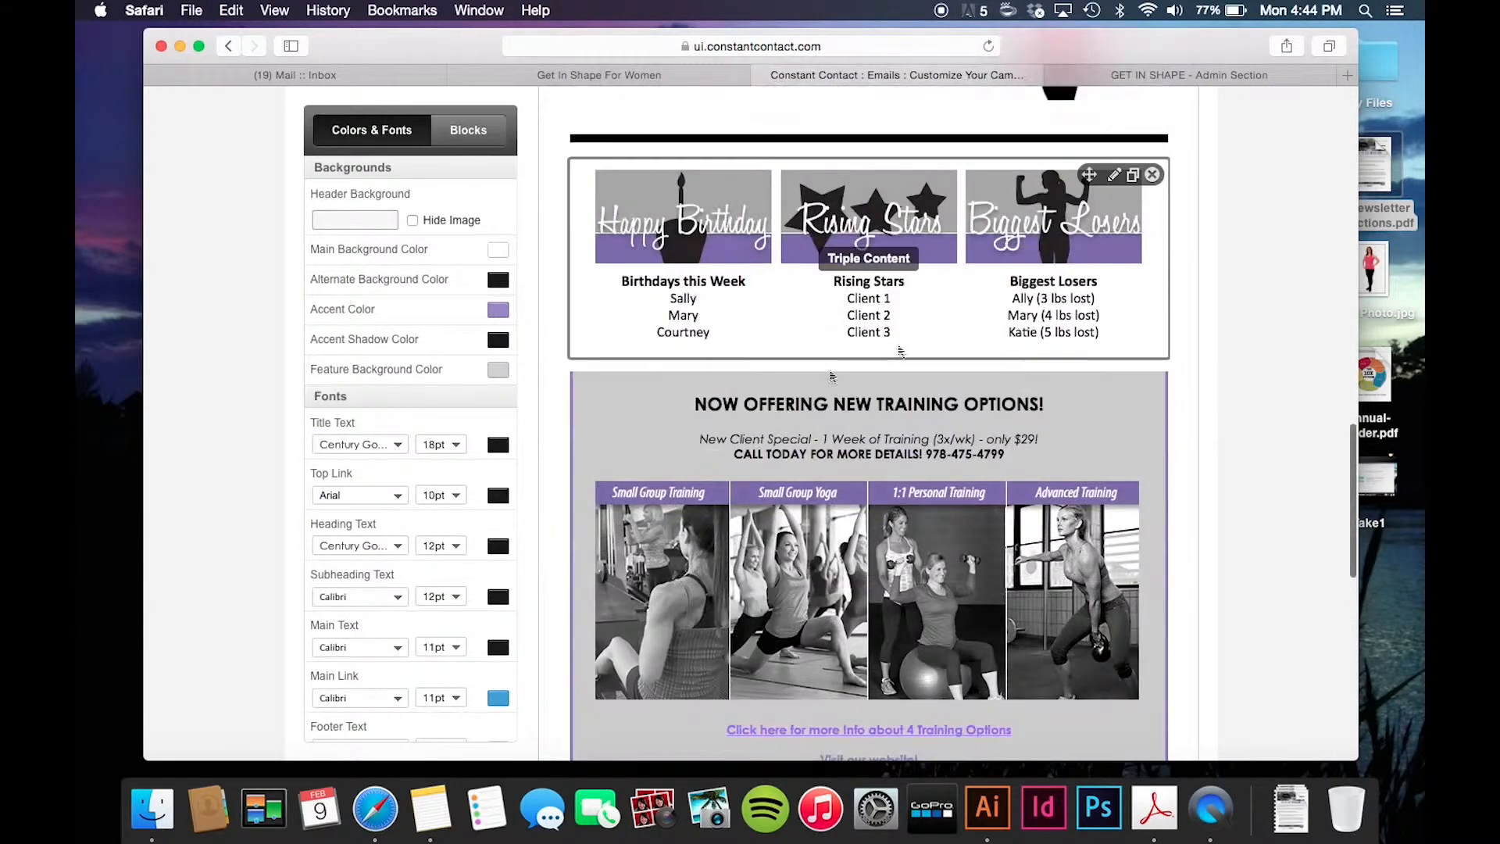
pyautogui.scroll(-5, 805, 570)
pyautogui.scroll(-7, 801, 572)
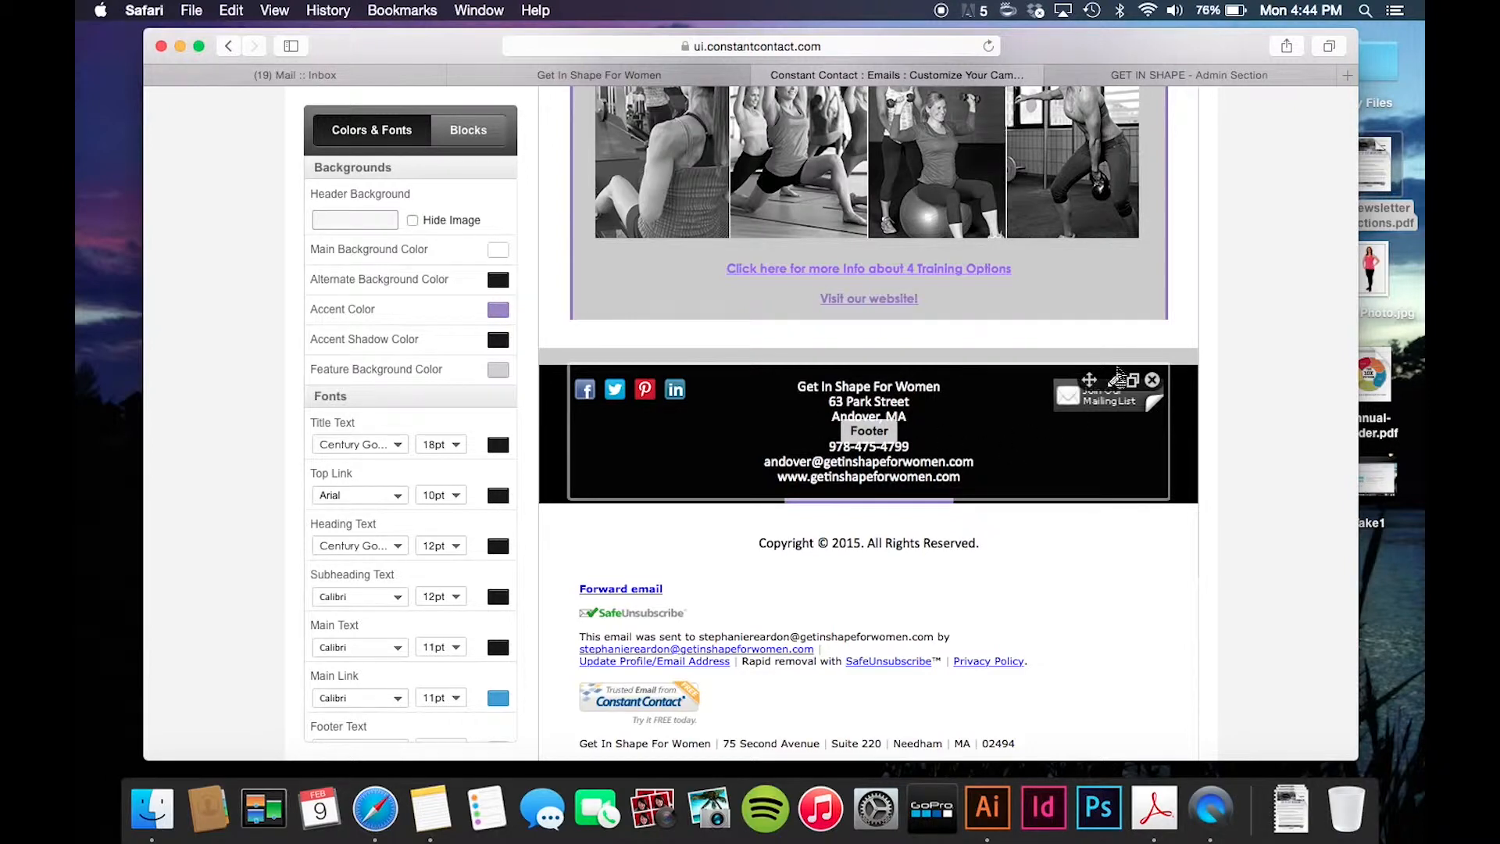
# - Edit the footer's business name and address lines and save them
pyautogui.click(1116, 386)
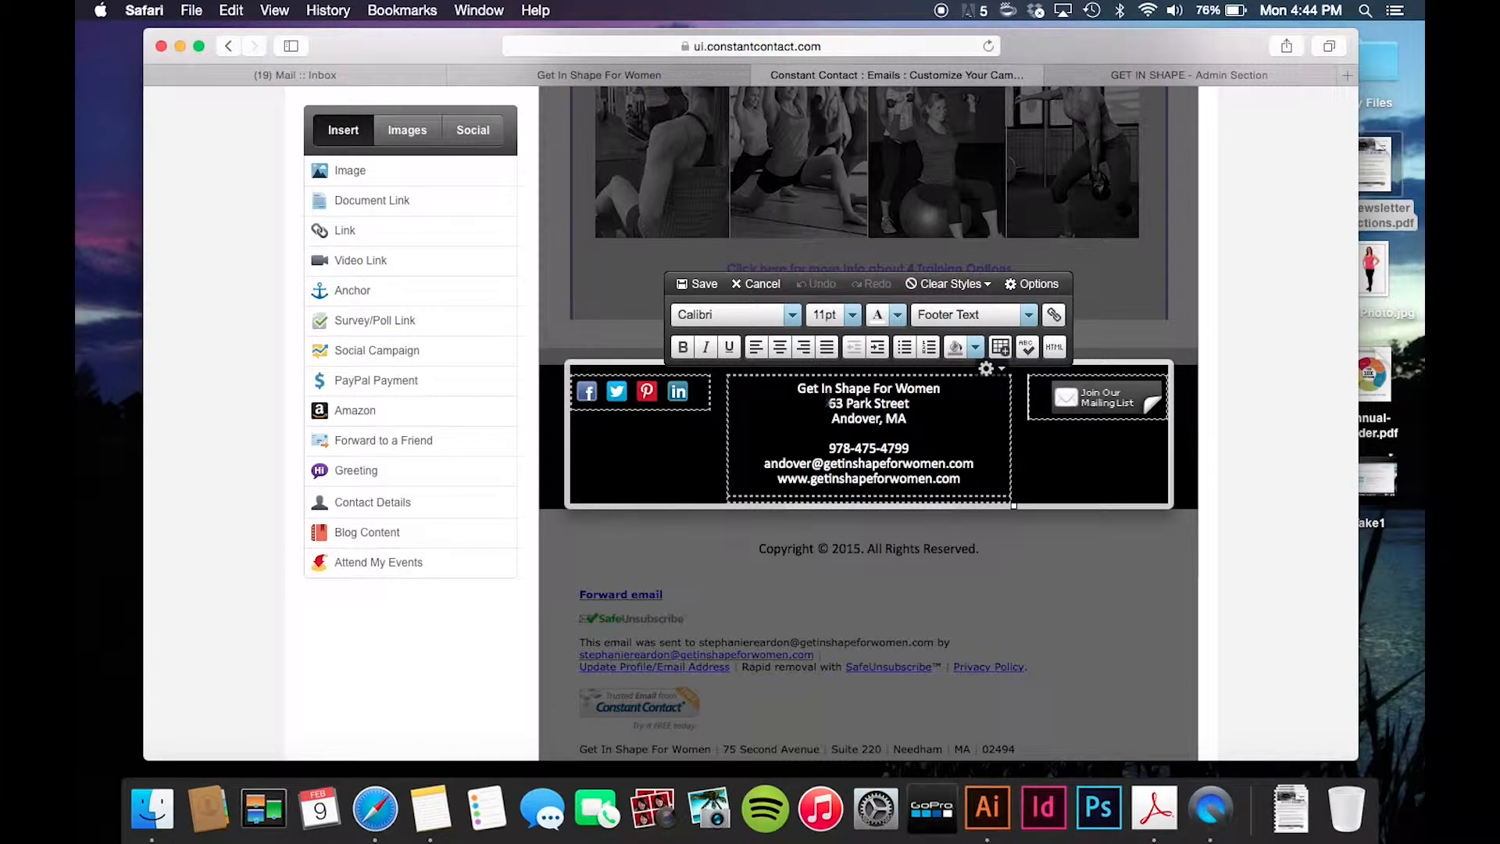
pyautogui.moveTo(927, 405); pyautogui.dragTo(824, 392)
pyautogui.moveTo(919, 418); pyautogui.dragTo(826, 438)
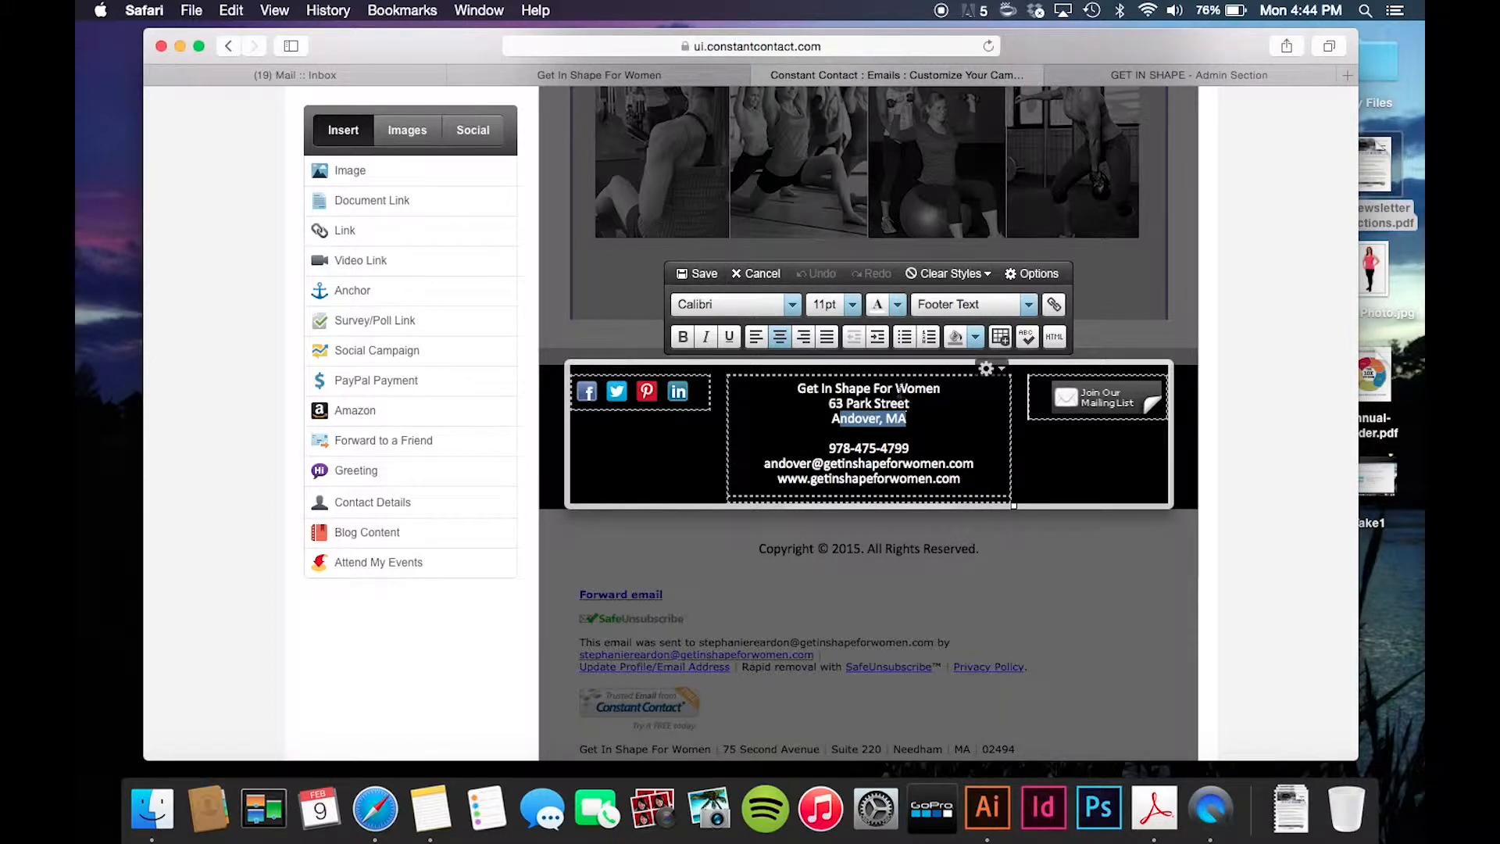
pyautogui.moveTo(911, 426); pyautogui.dragTo(858, 402)
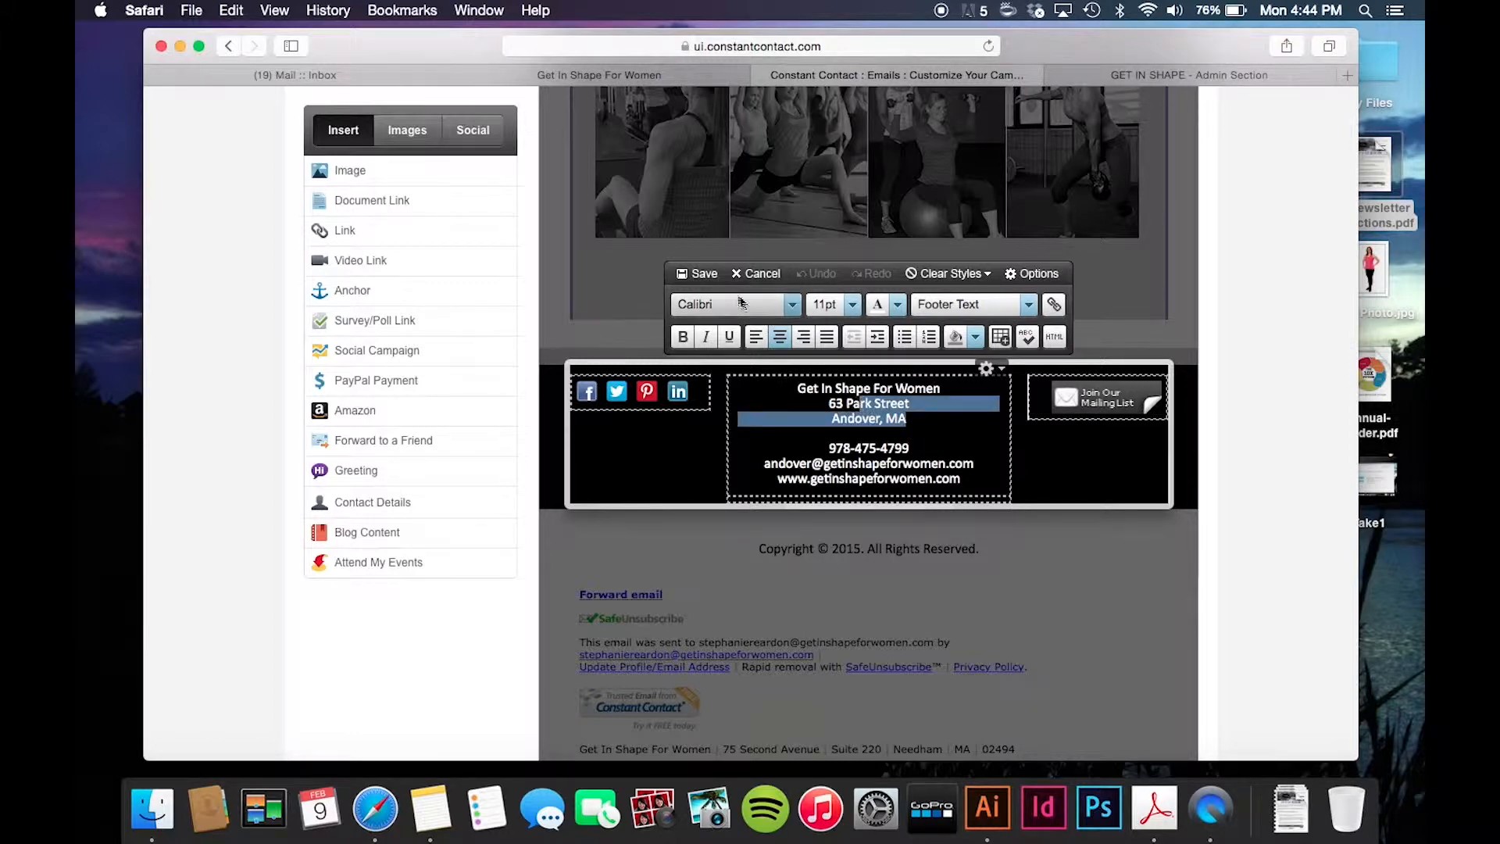
pyautogui.click(703, 273)
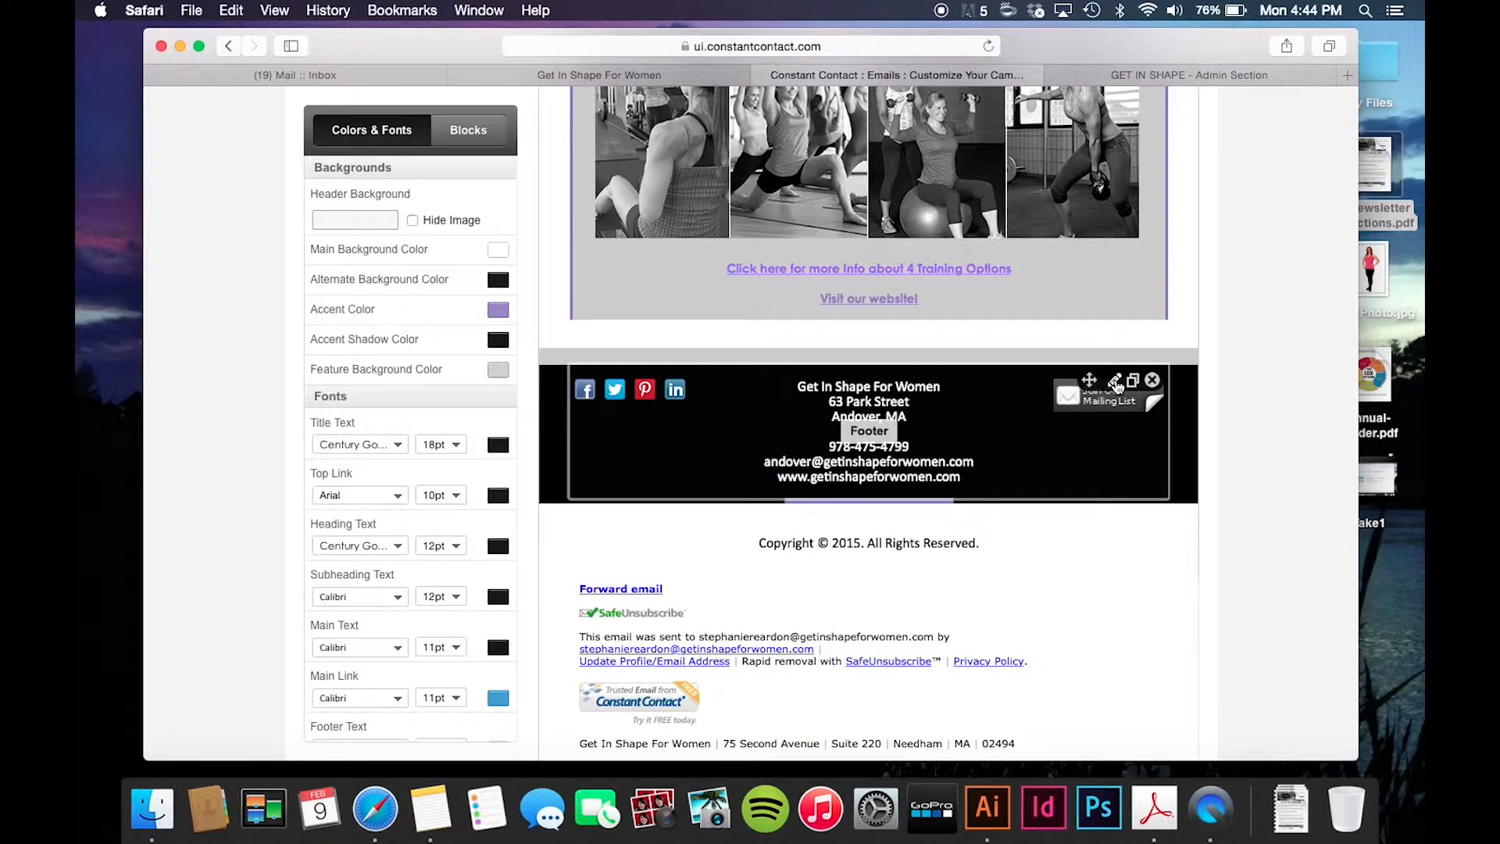
# - Reopen the footer block with its social icons for editing
pyautogui.click(1116, 383)
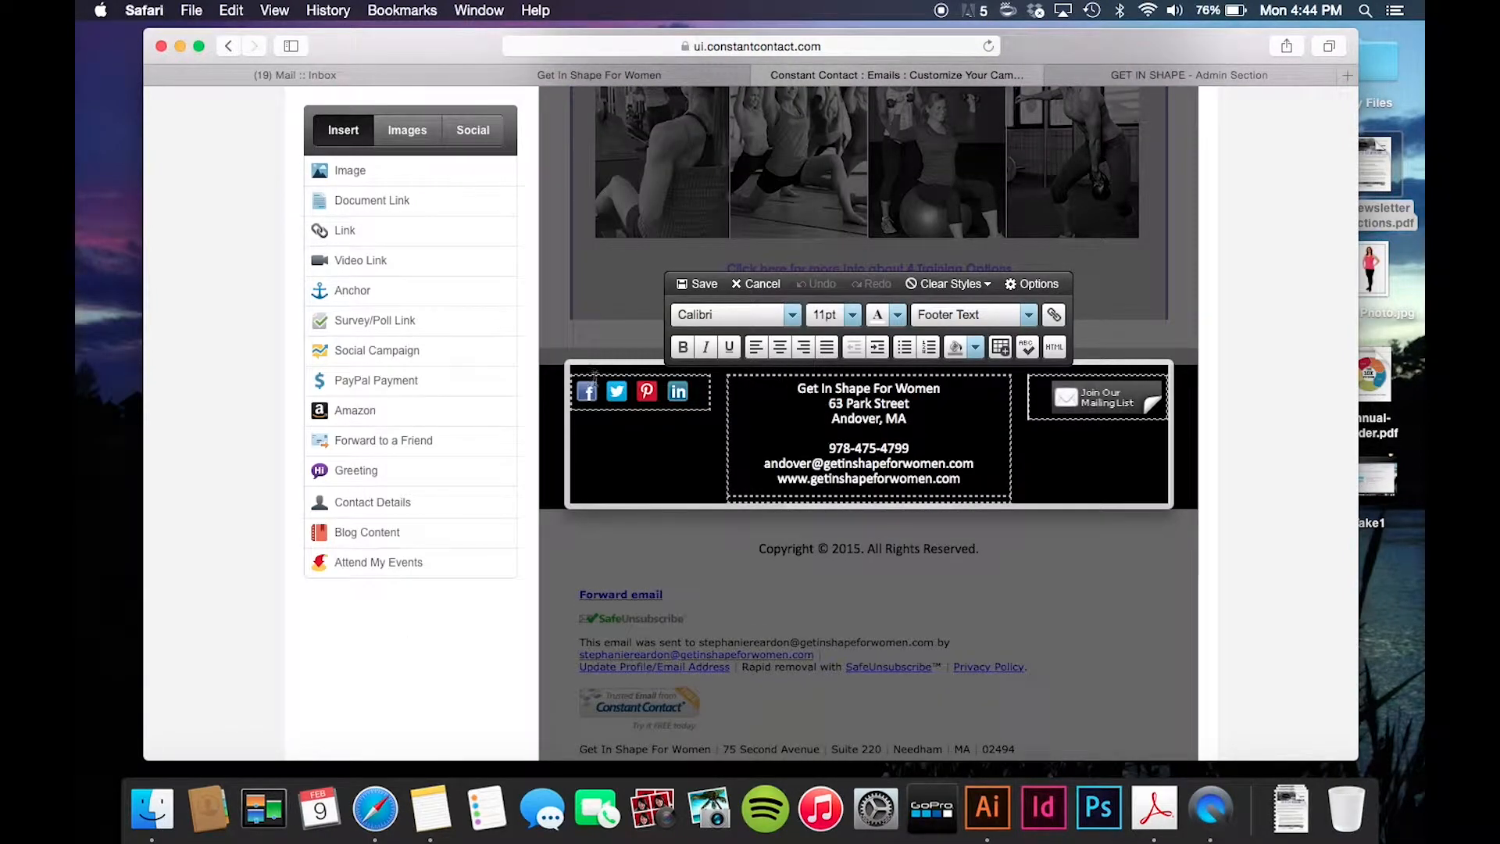
pyautogui.moveTo(603, 397)
pyautogui.moveTo(677, 406)
pyautogui.click(573, 397)
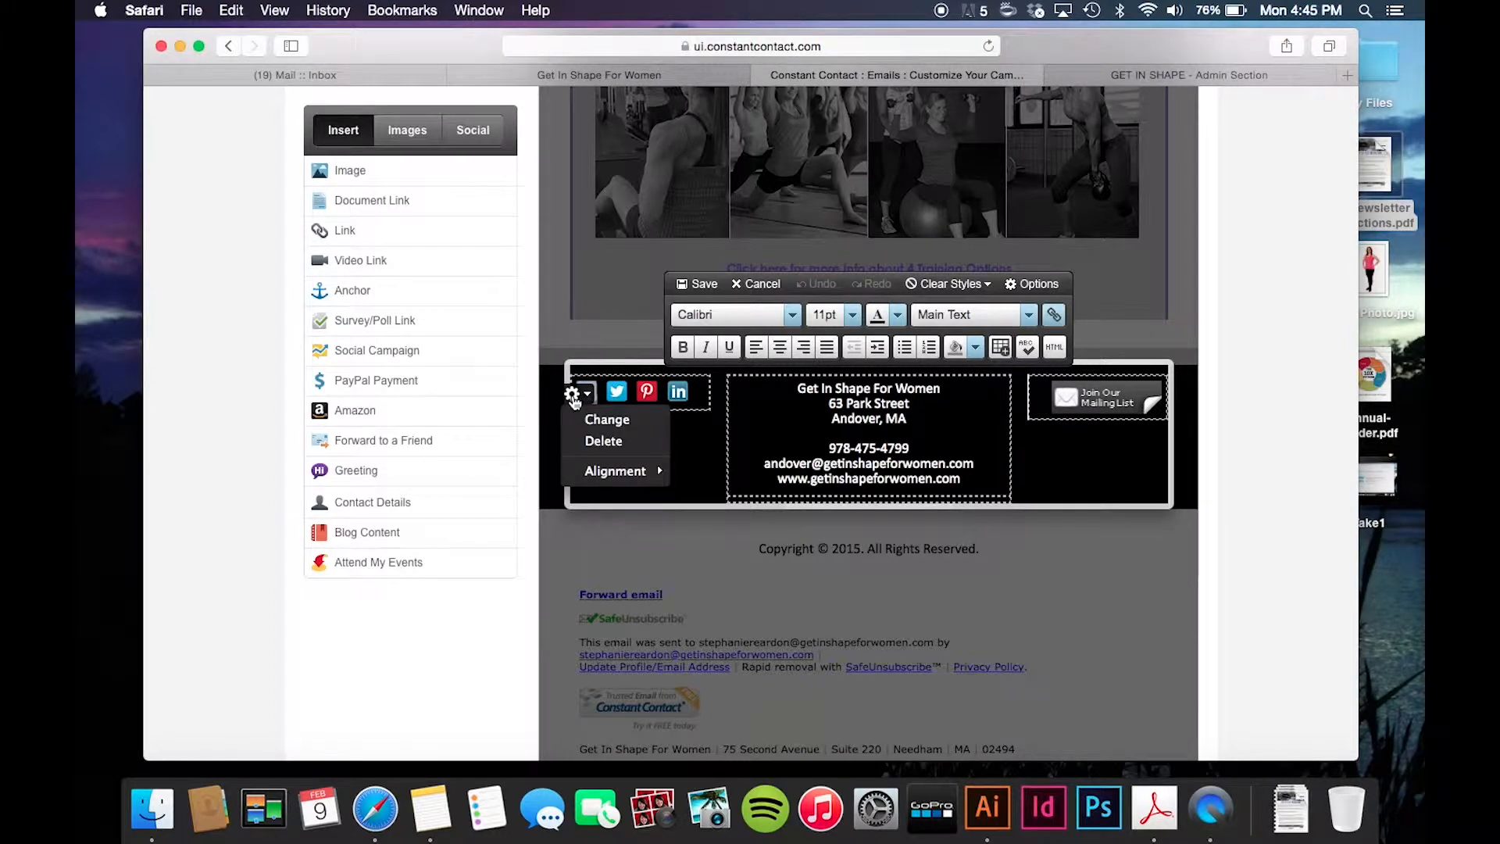
pyautogui.click(589, 418)
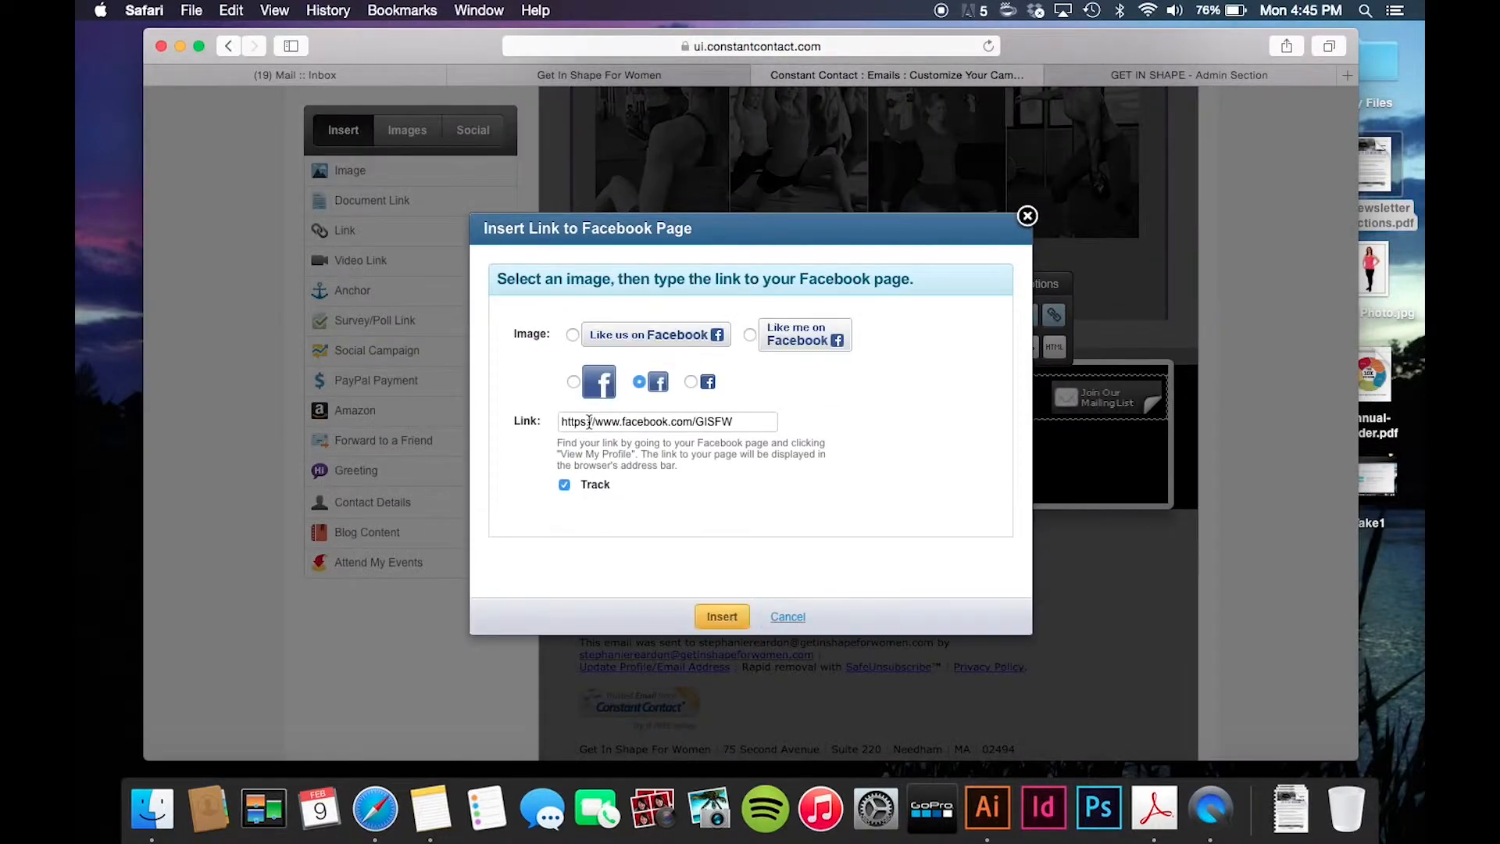
pyautogui.moveTo(755, 423); pyautogui.dragTo(557, 416)
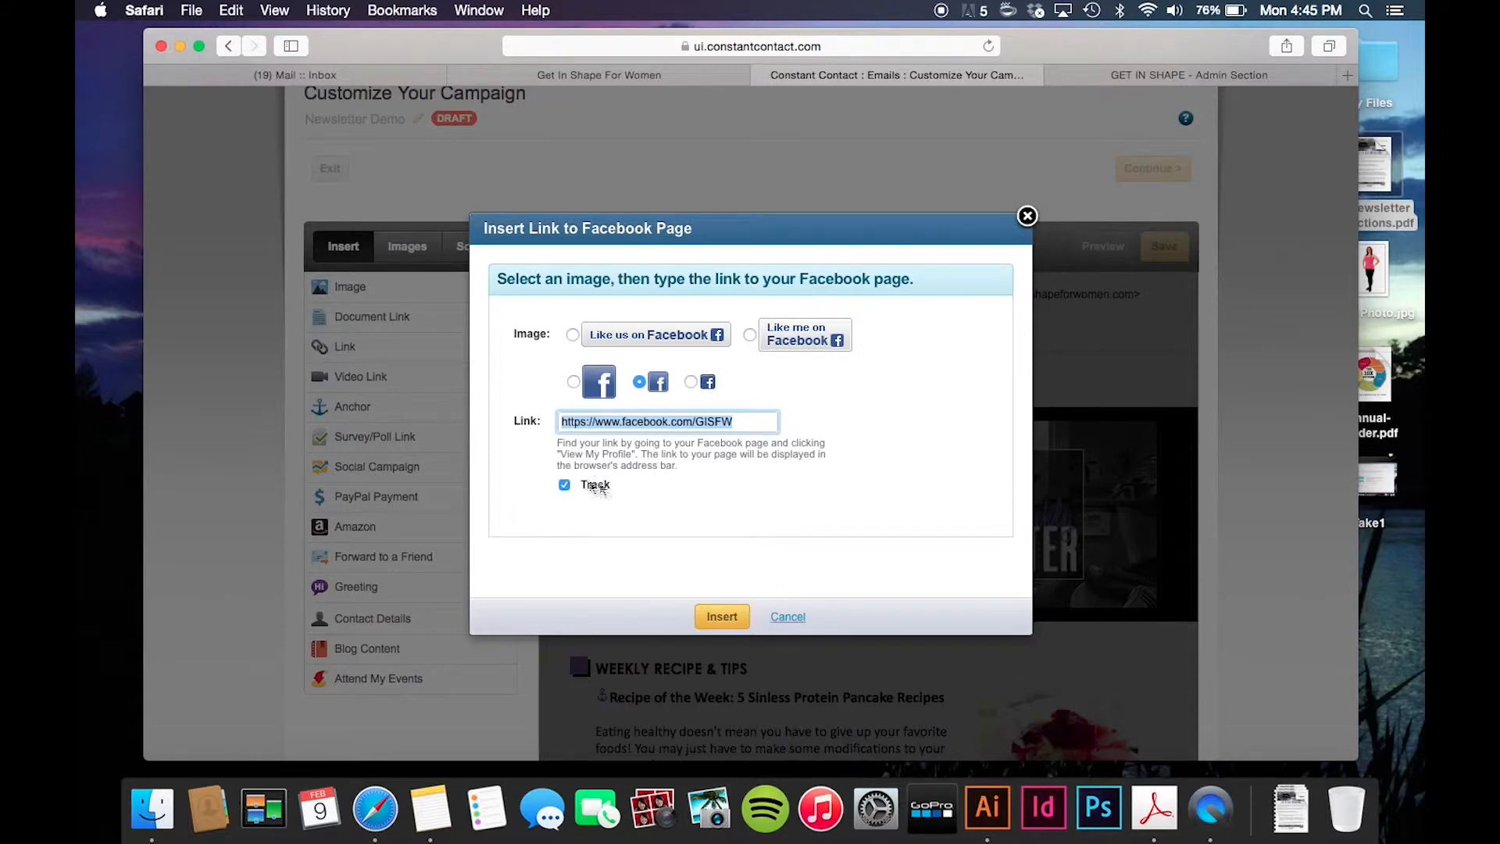
pyautogui.click(722, 617)
pyautogui.scroll(-10, 725, 613)
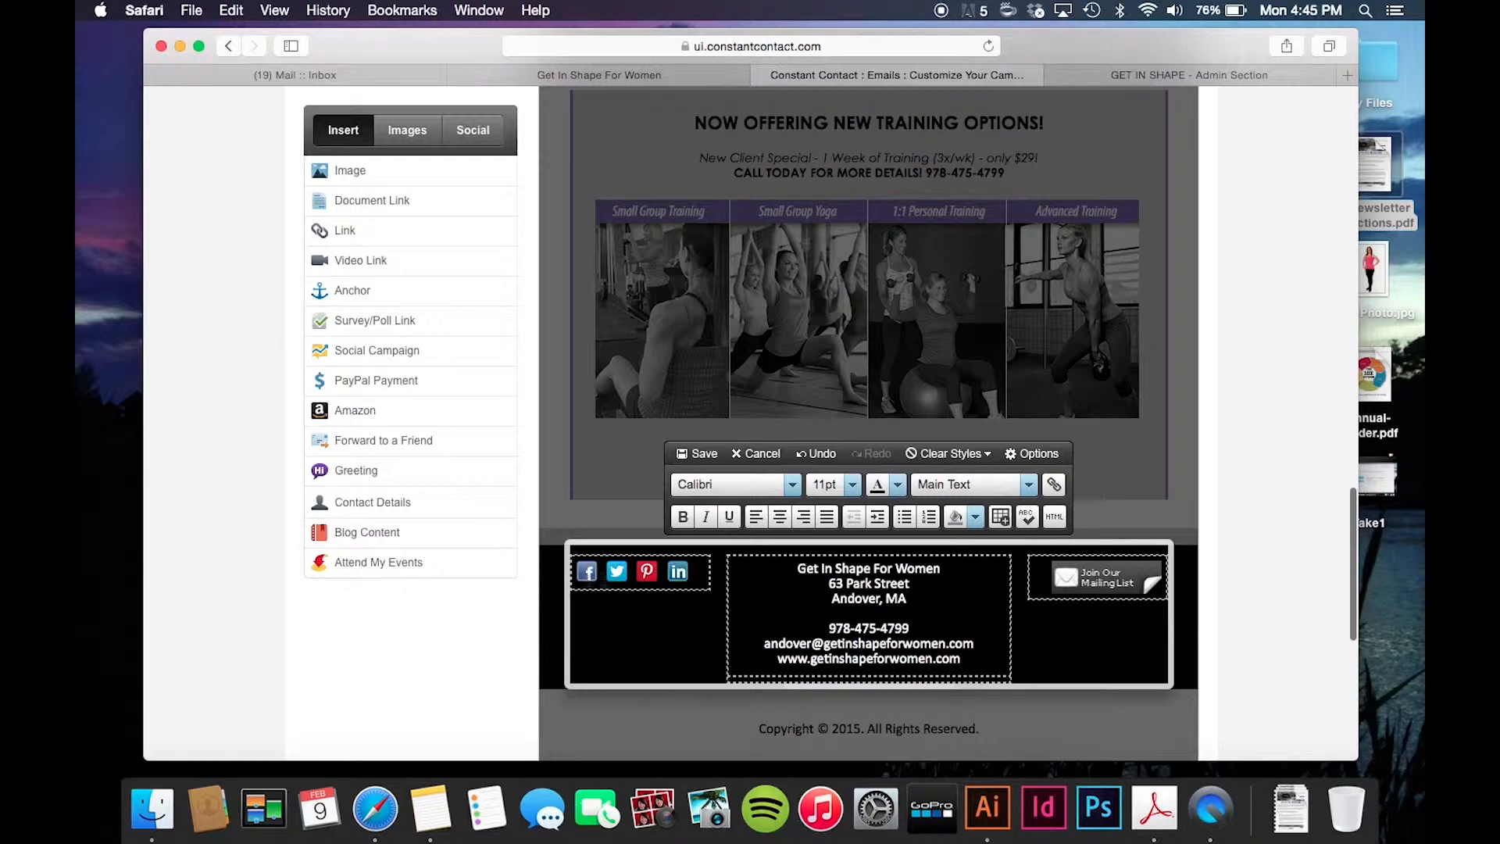
pyautogui.scroll(-3, 748, 555)
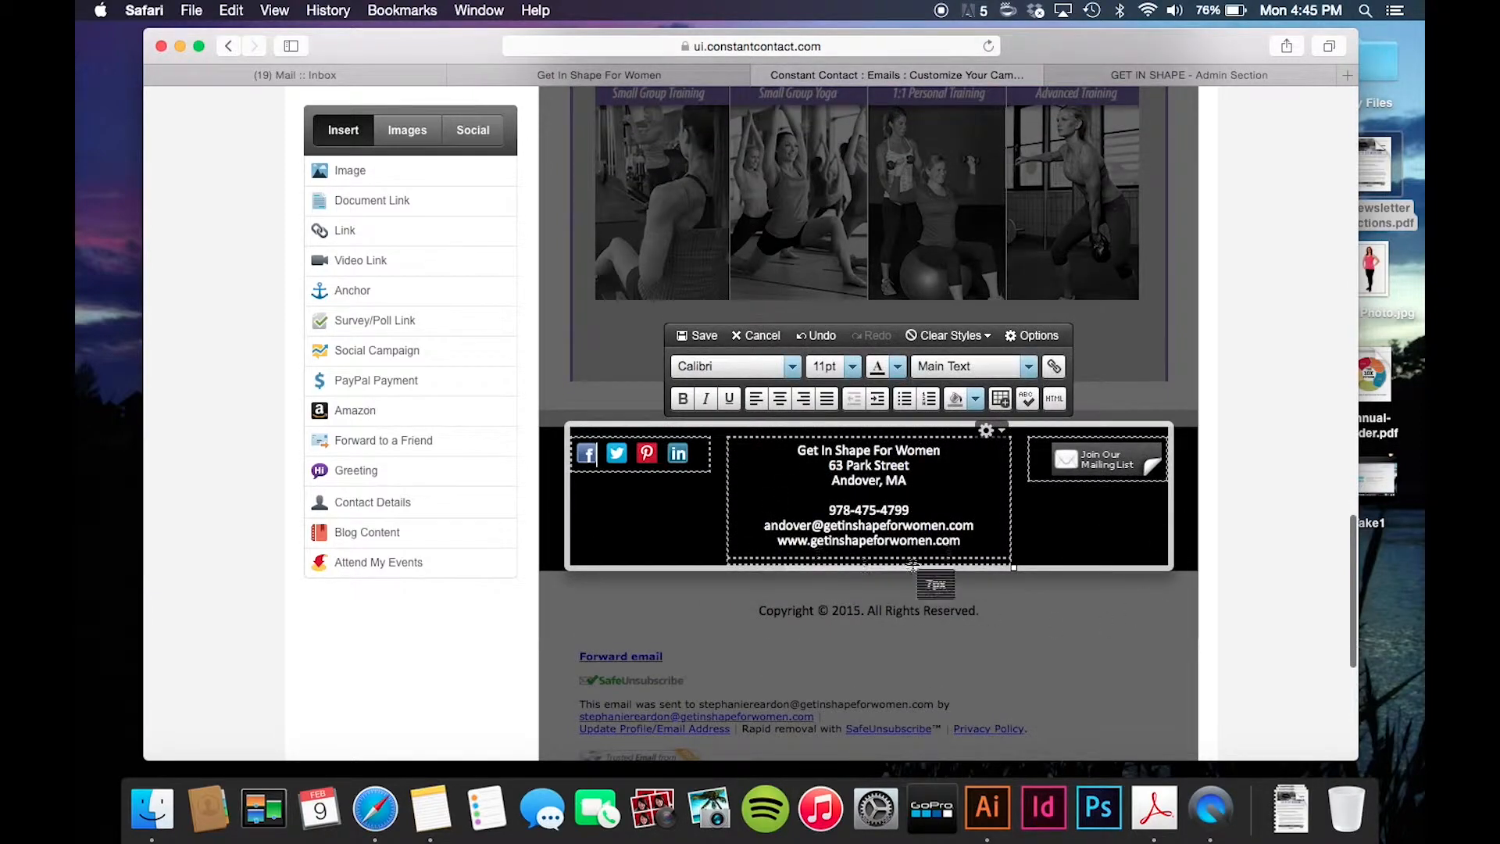
pyautogui.scroll(-1, 865, 566)
# - Save the footer and the campaign draft, then view the desktop email preview
pyautogui.click(704, 322)
pyautogui.scroll(-9, 829, 579)
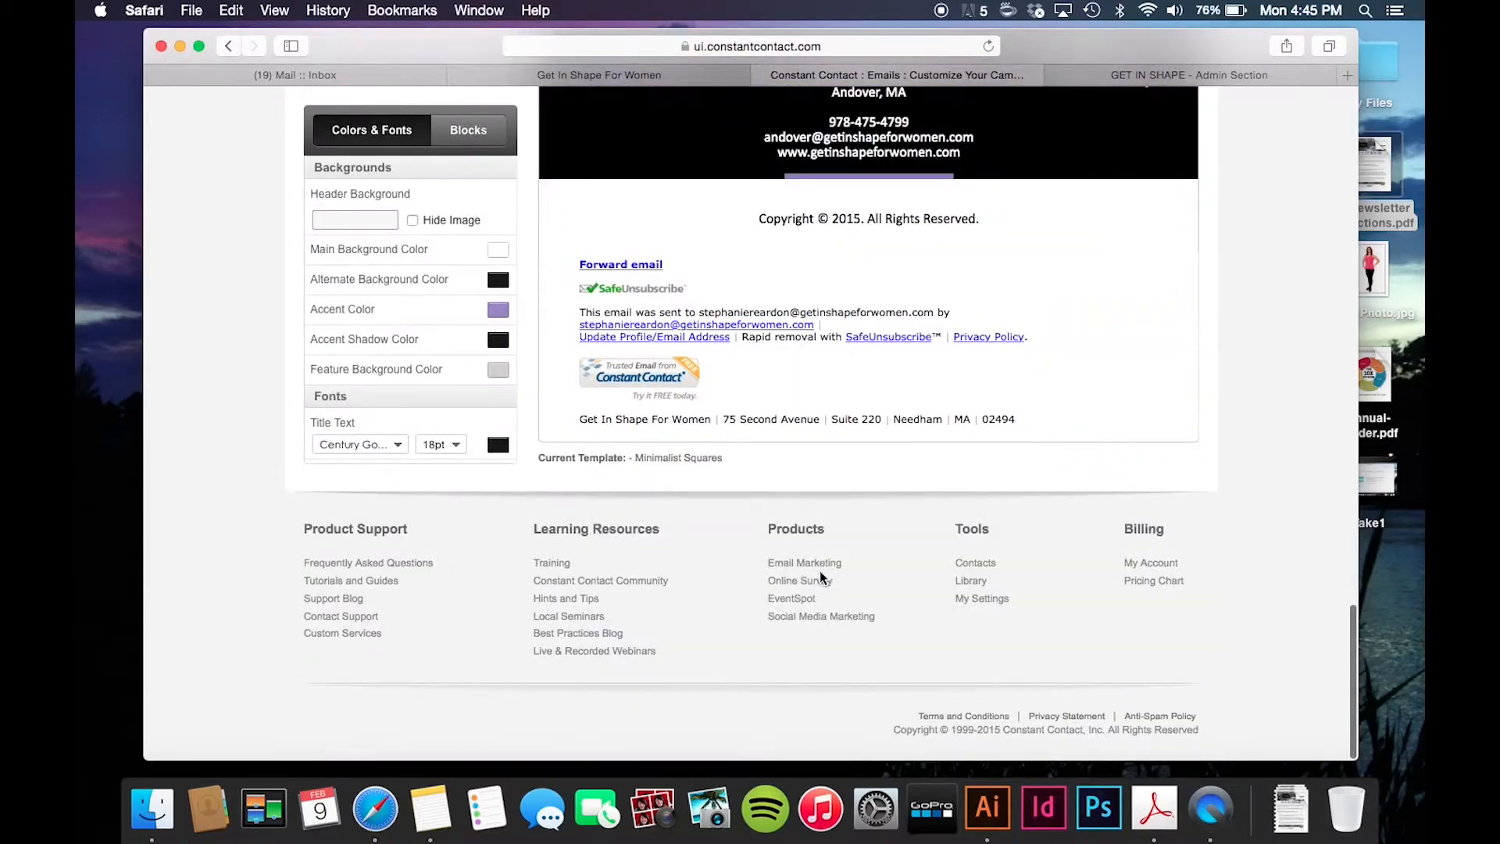
pyautogui.scroll(20, 821, 579)
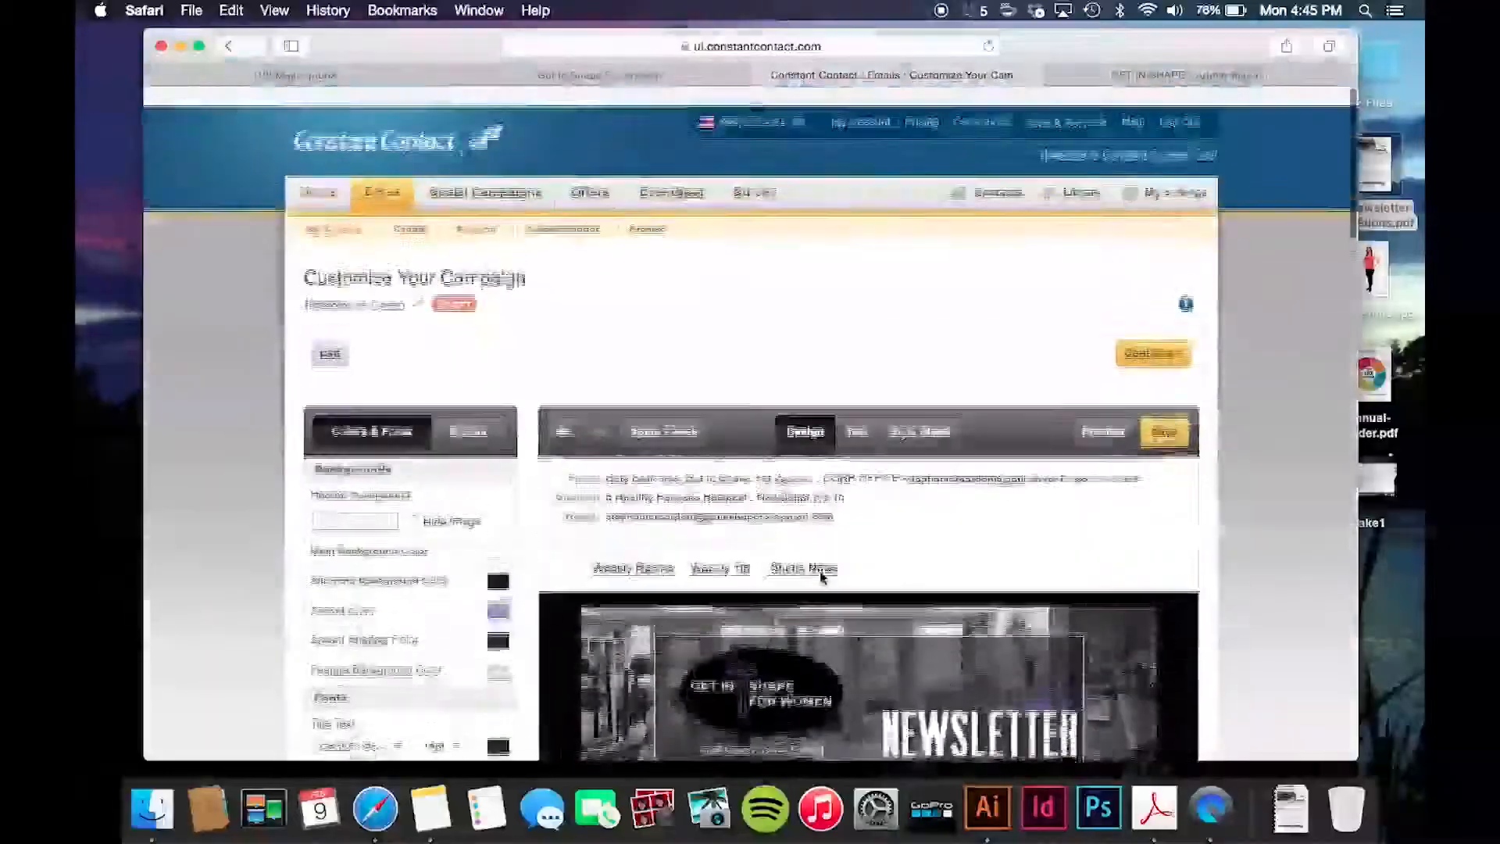
pyautogui.scroll(-3, 823, 580)
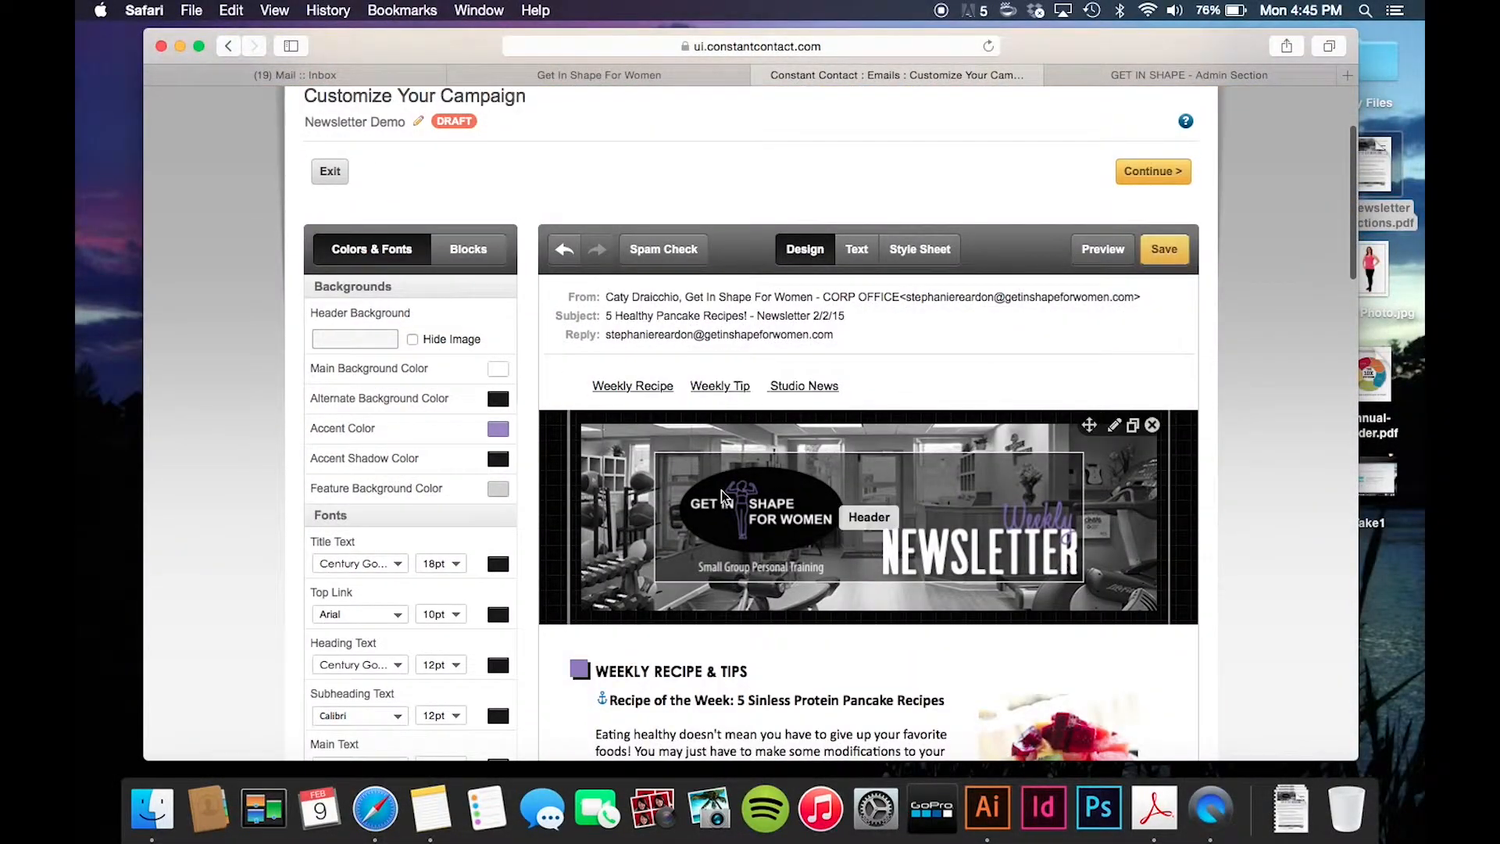
pyautogui.scroll(-10, 723, 495)
pyautogui.scroll(-12, 722, 491)
pyautogui.scroll(20, 723, 494)
pyautogui.scroll(10, 722, 495)
pyautogui.click(1183, 410)
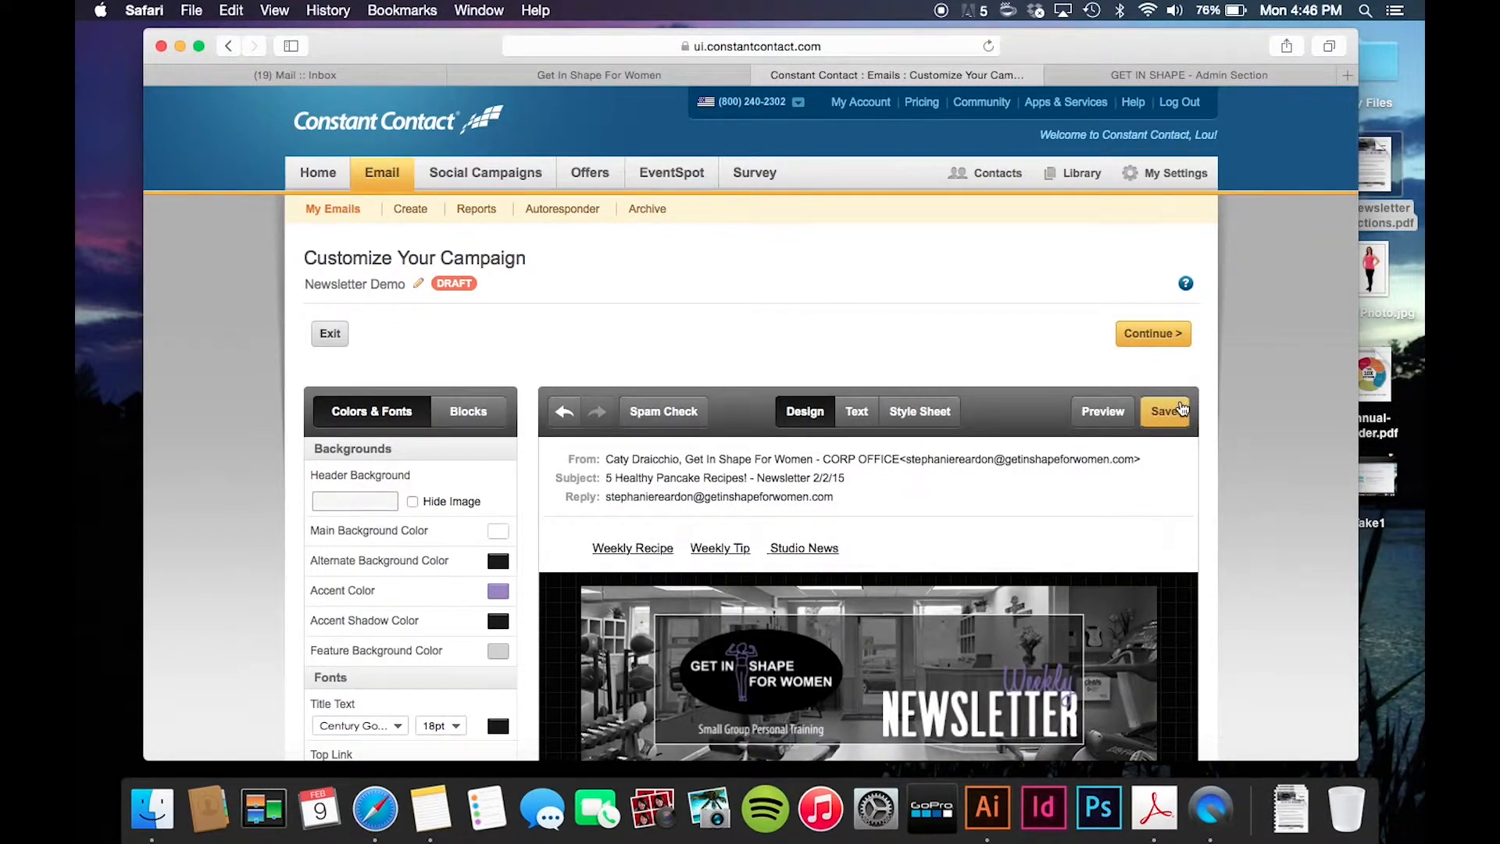
pyautogui.click(1102, 412)
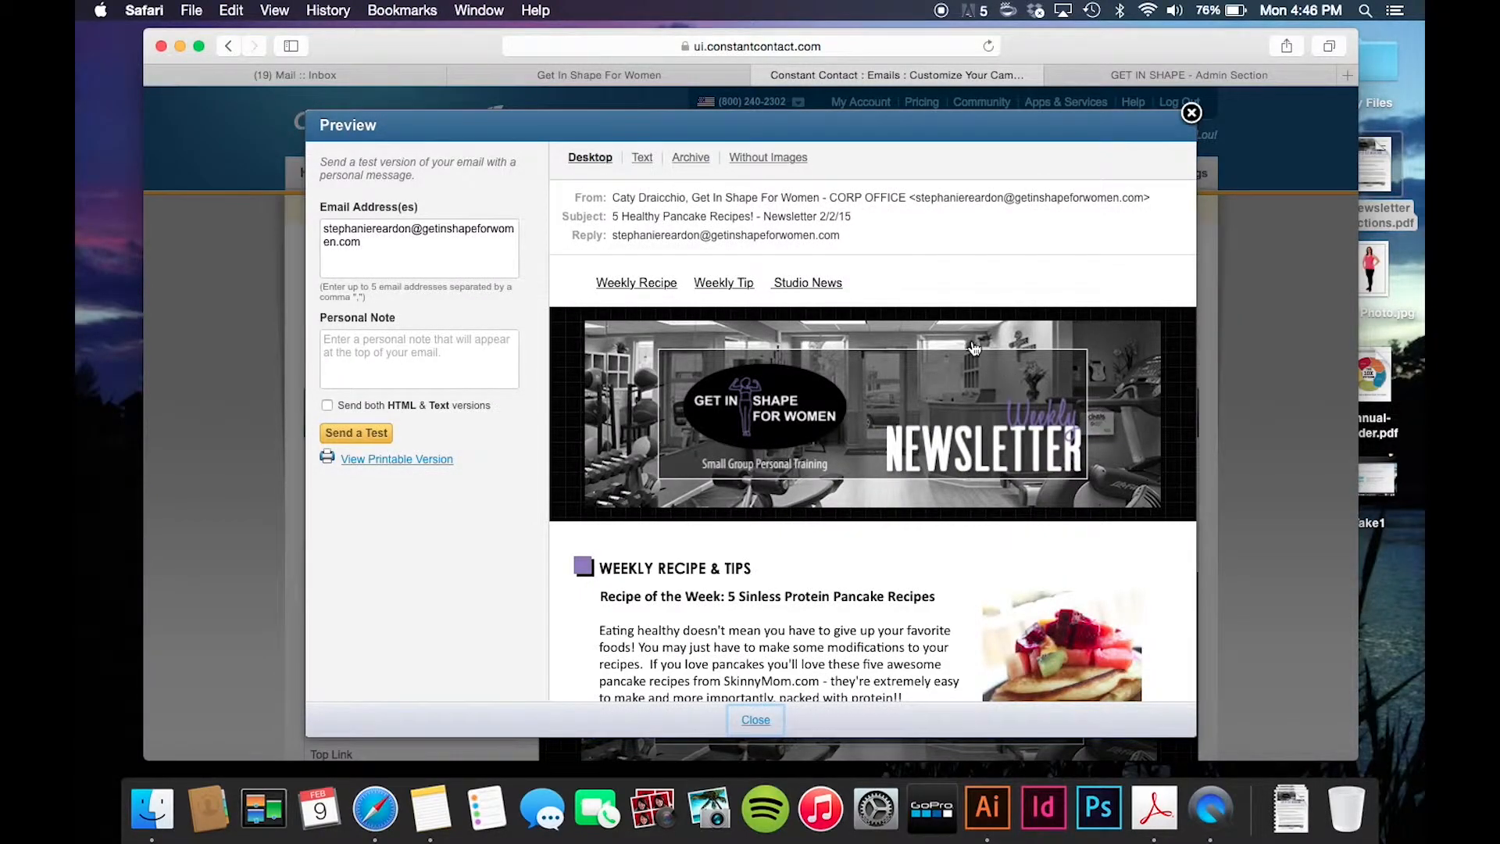
# - Scroll the preview to the footer and test the 'Visit our website!' link
pyautogui.scroll(-5, 973, 340)
pyautogui.scroll(-4, 585, 449)
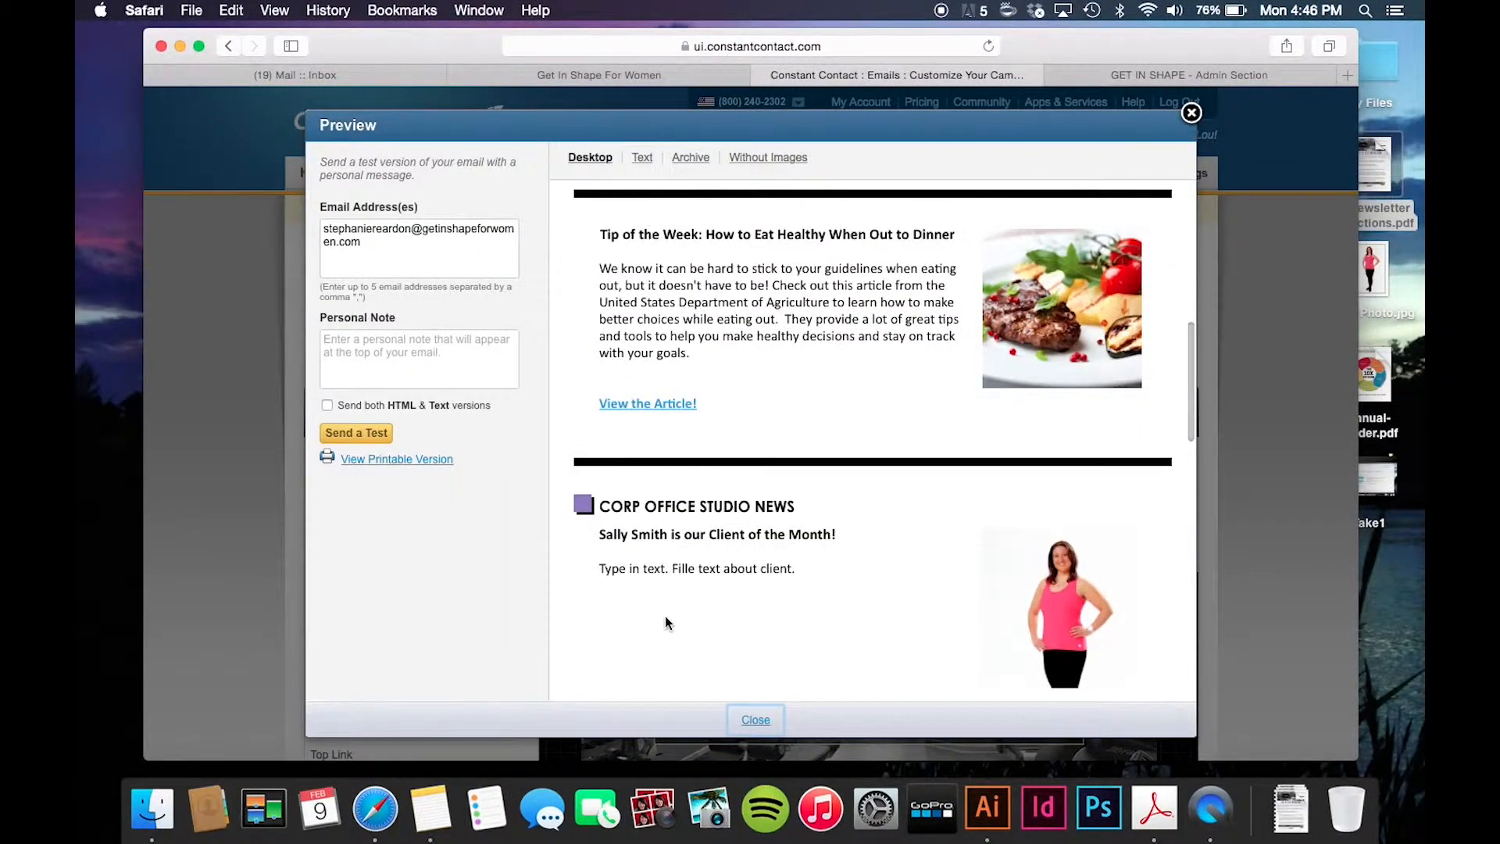
pyautogui.scroll(-10, 664, 616)
pyautogui.scroll(-2, 666, 622)
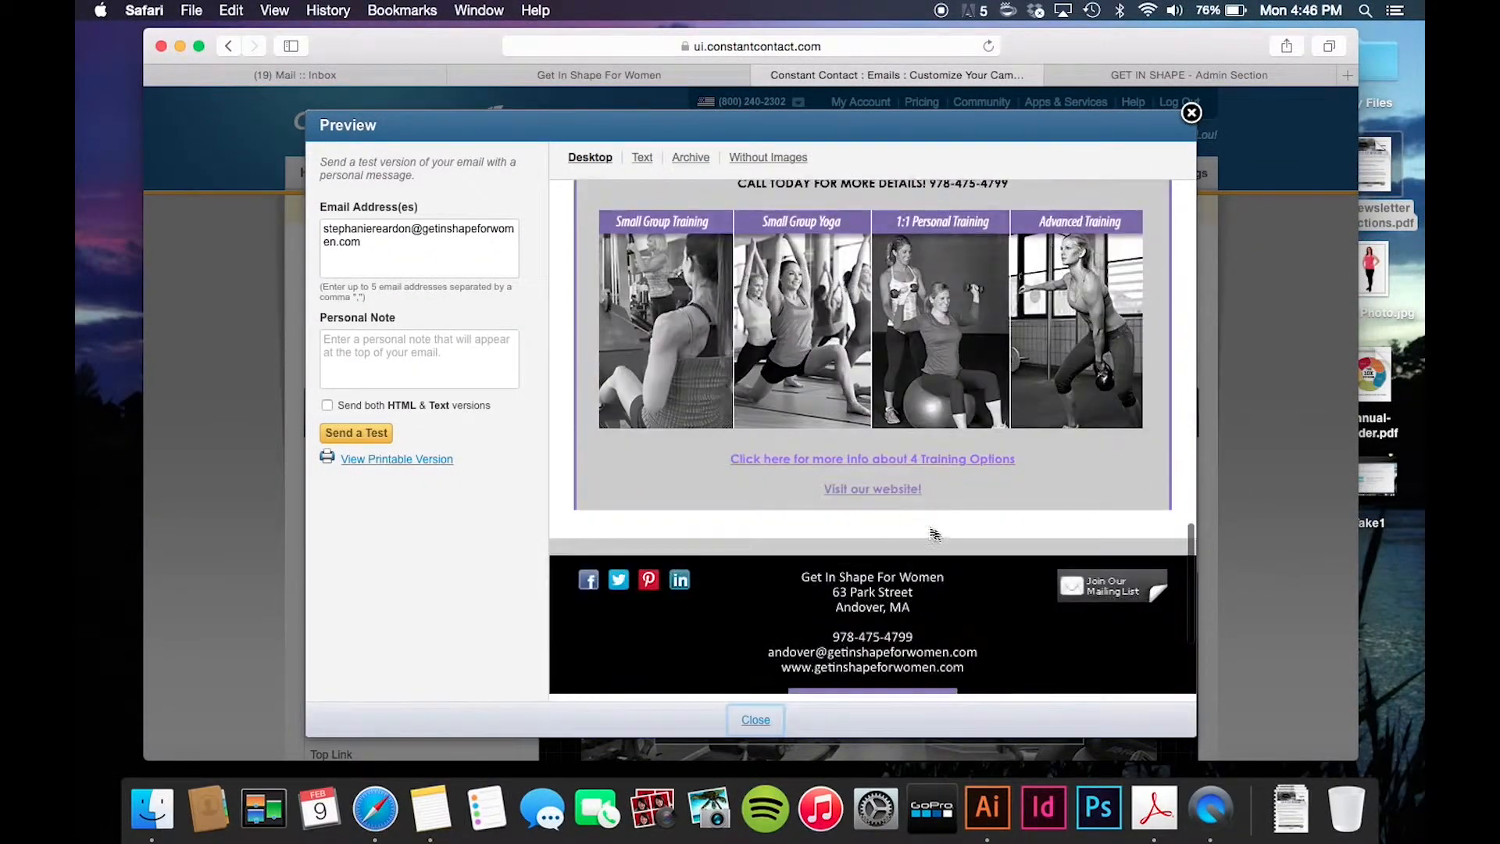
pyautogui.click(882, 494)
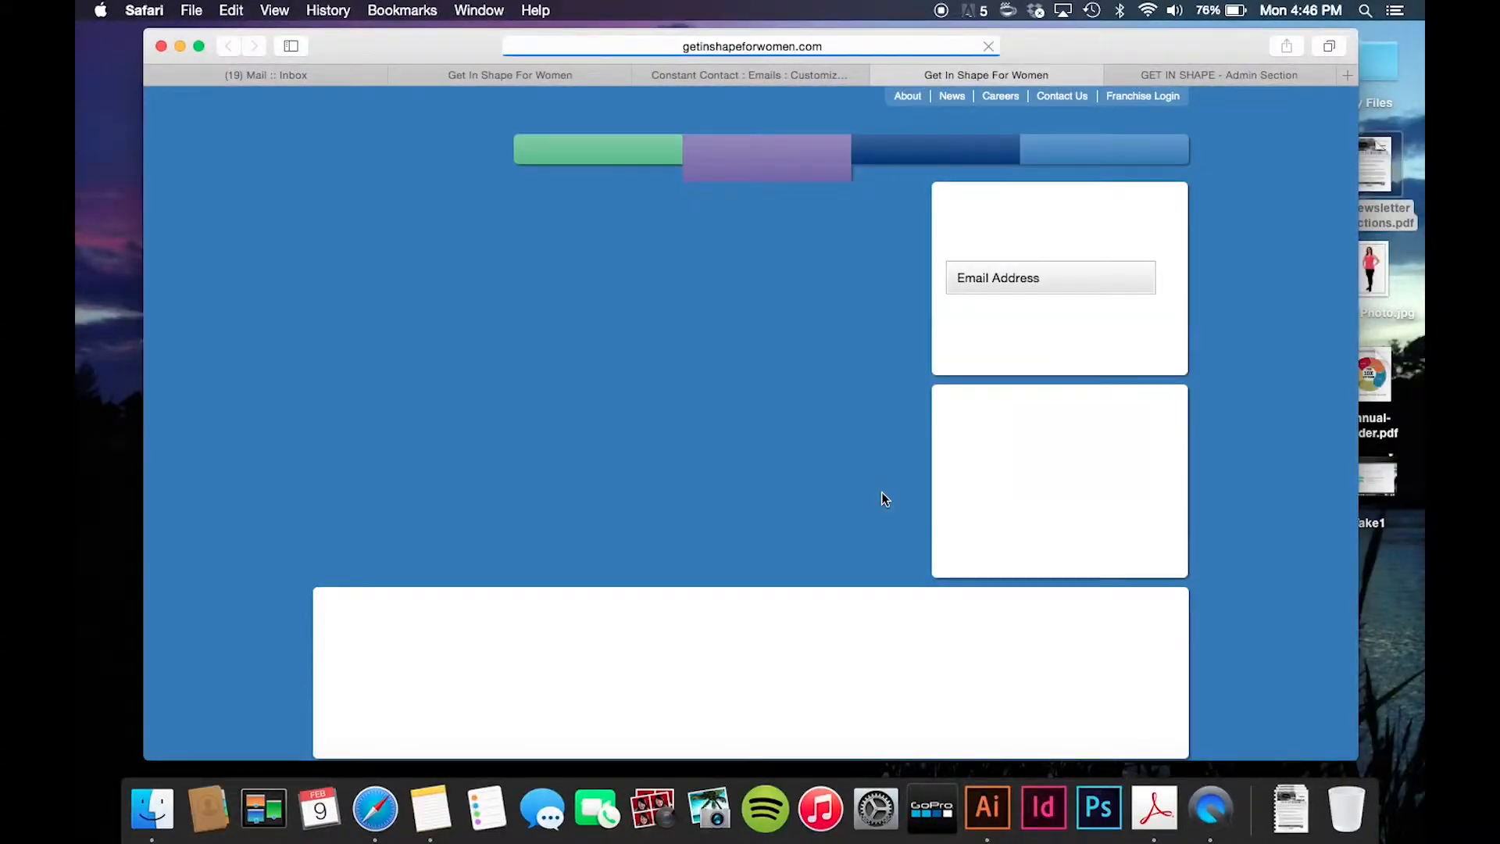
# - Close the getinshapeforwomen.com tab and return to the preview
pyautogui.scroll(-3, 884, 498)
pyautogui.scroll(2, 883, 499)
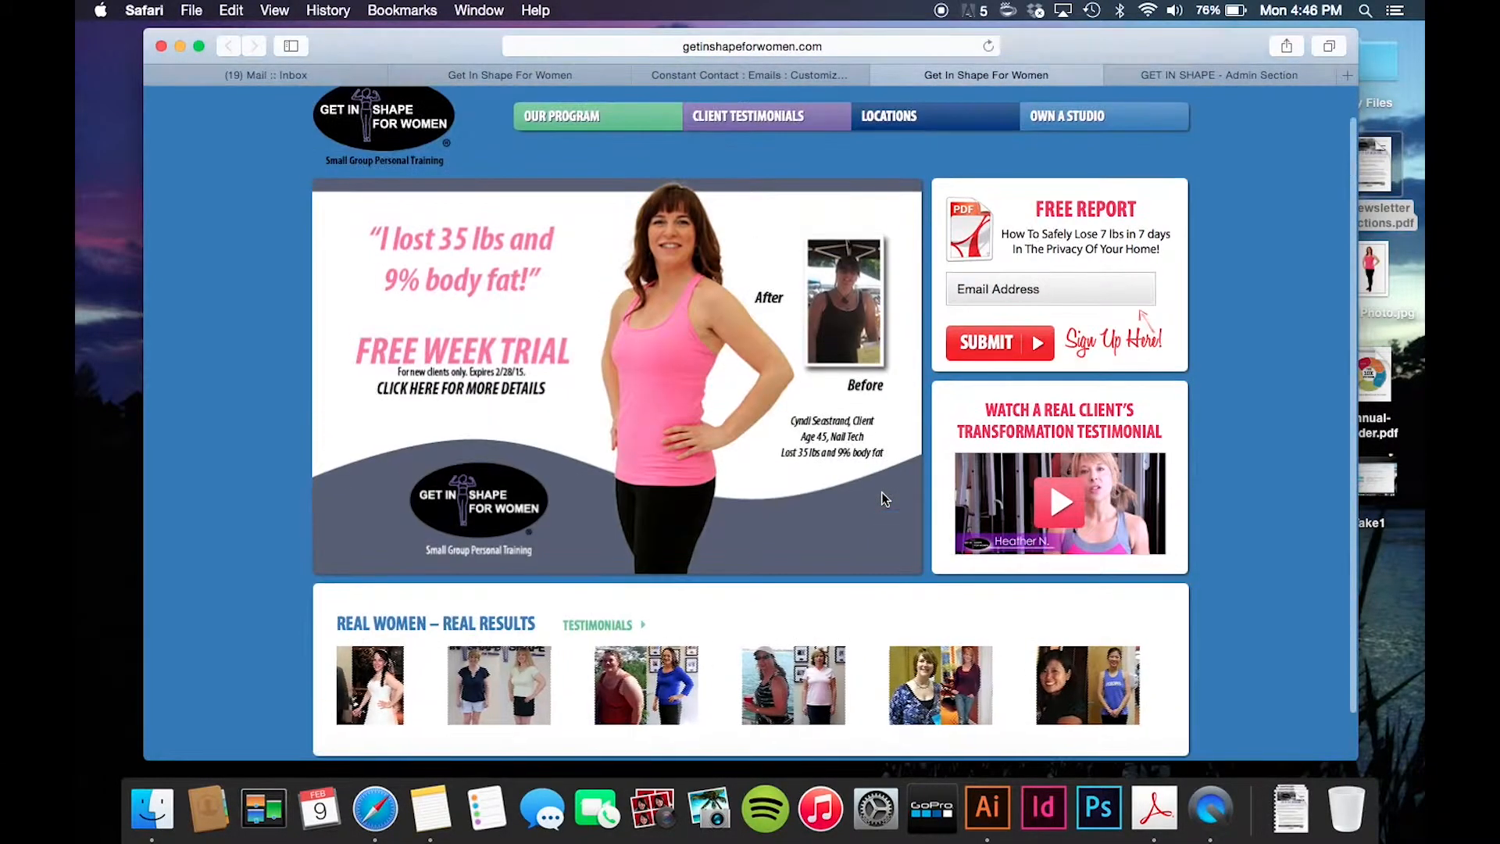
pyautogui.click(881, 75)
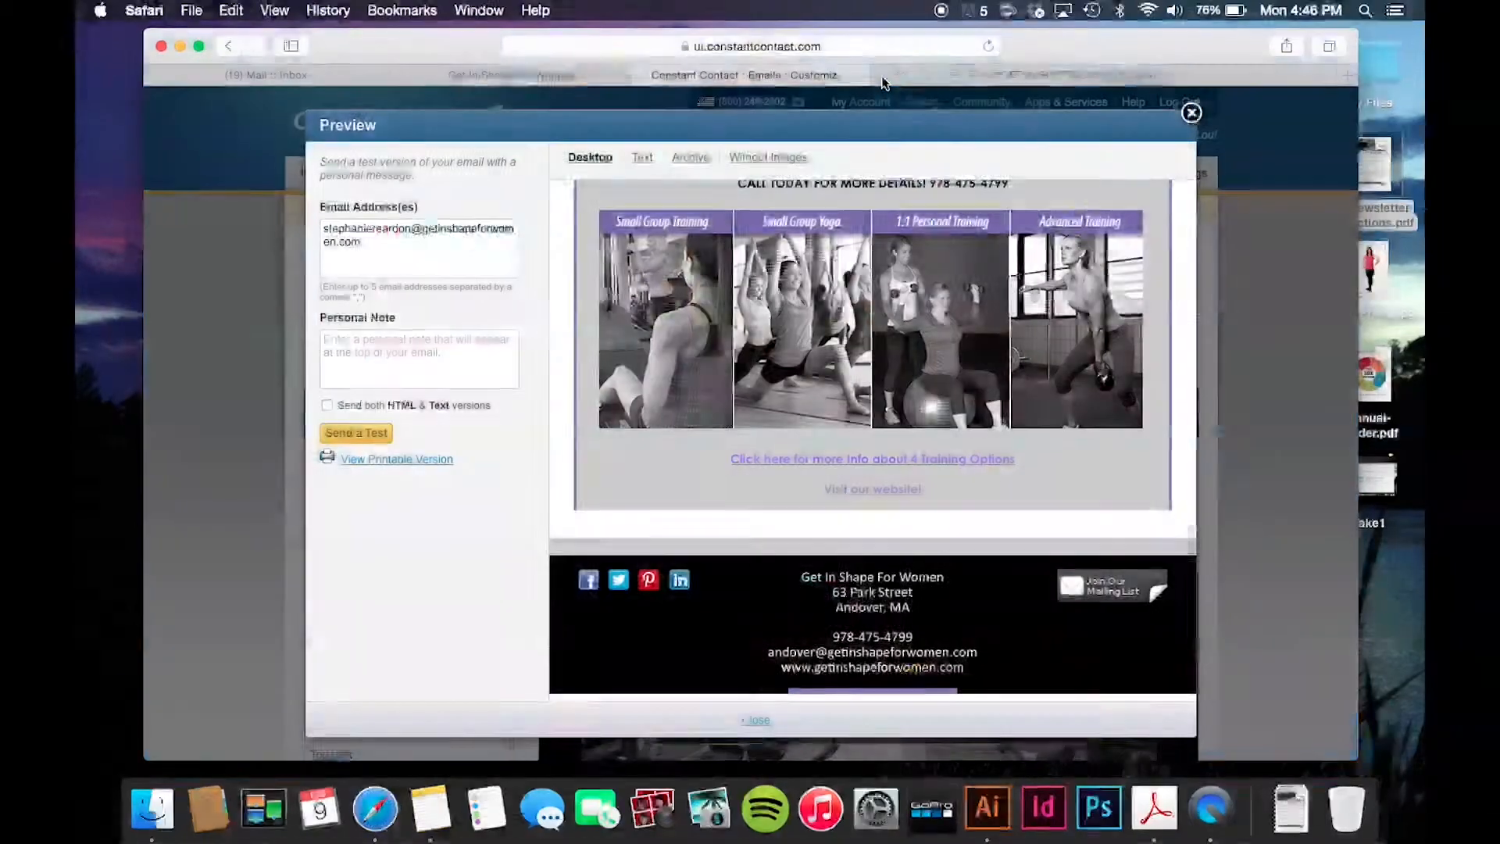
# - Test the training-options link opening the instructions PDF, then close it
pyautogui.scroll(5, 985, 374)
pyautogui.scroll(-10, 985, 382)
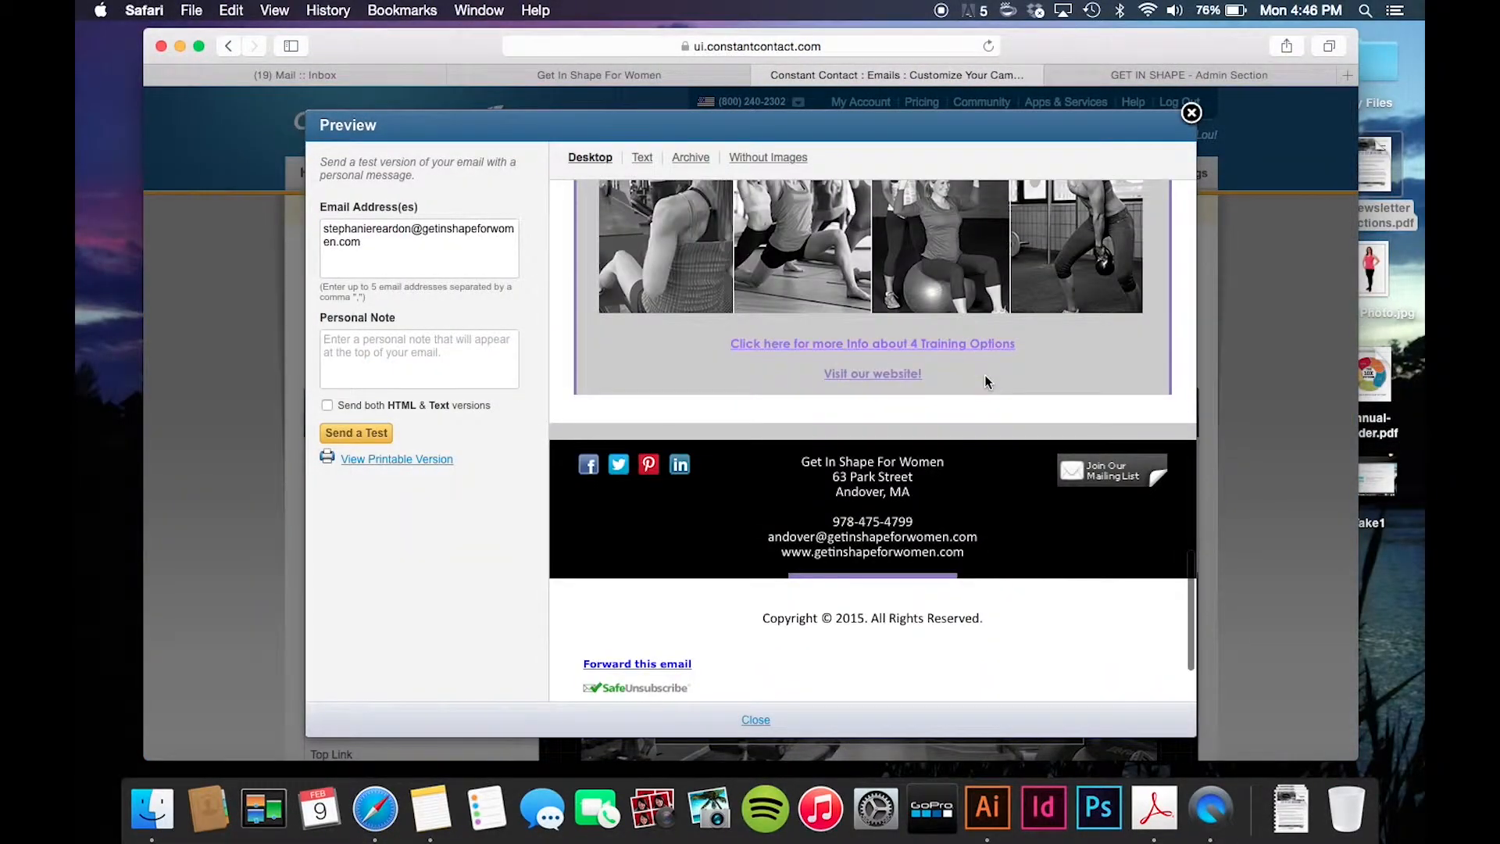
pyautogui.click(781, 346)
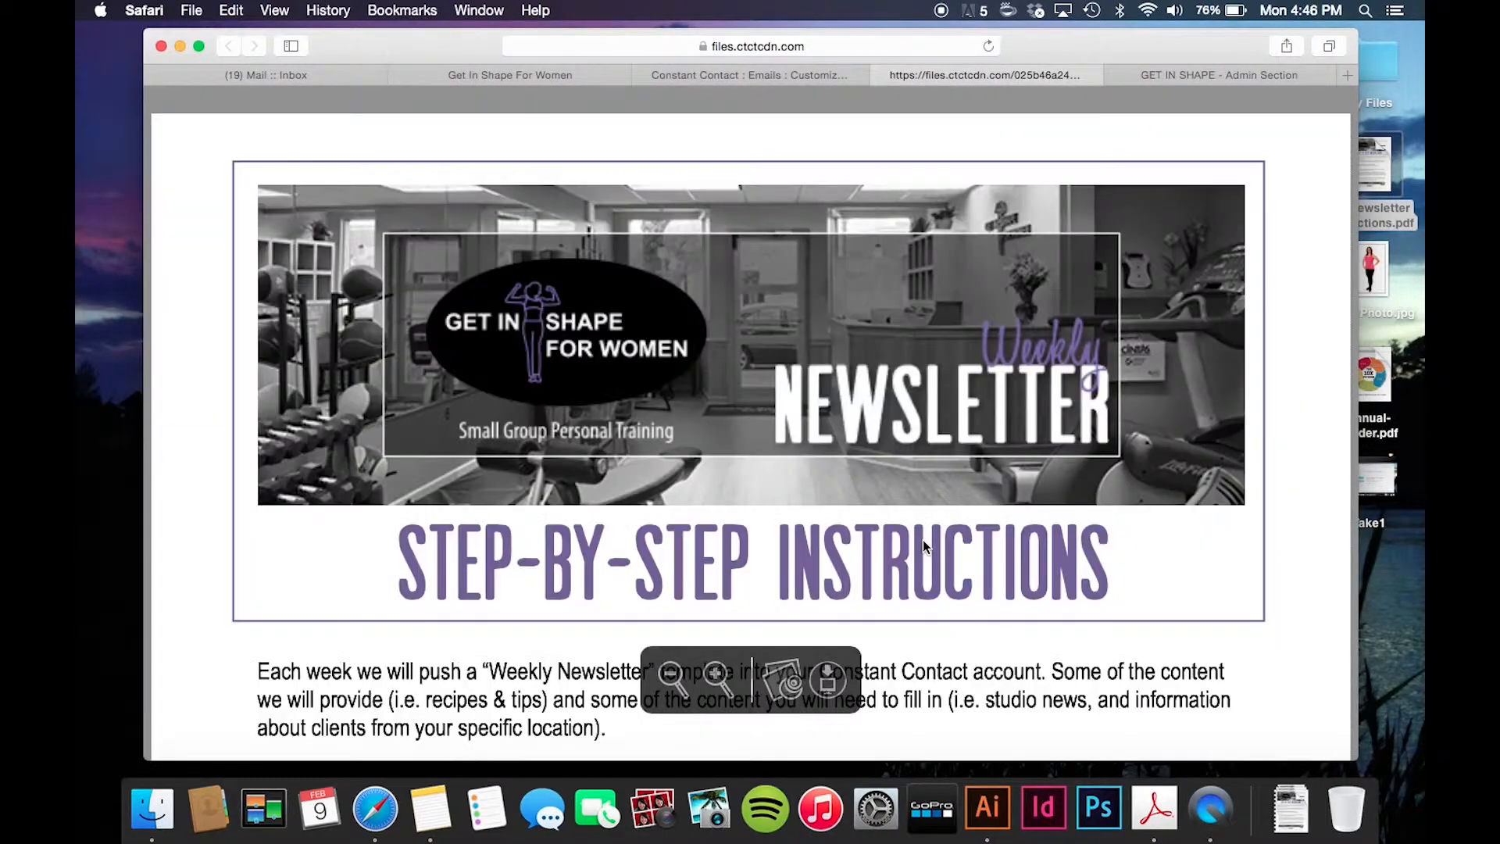
pyautogui.scroll(-15, 924, 547)
pyautogui.scroll(20, 924, 546)
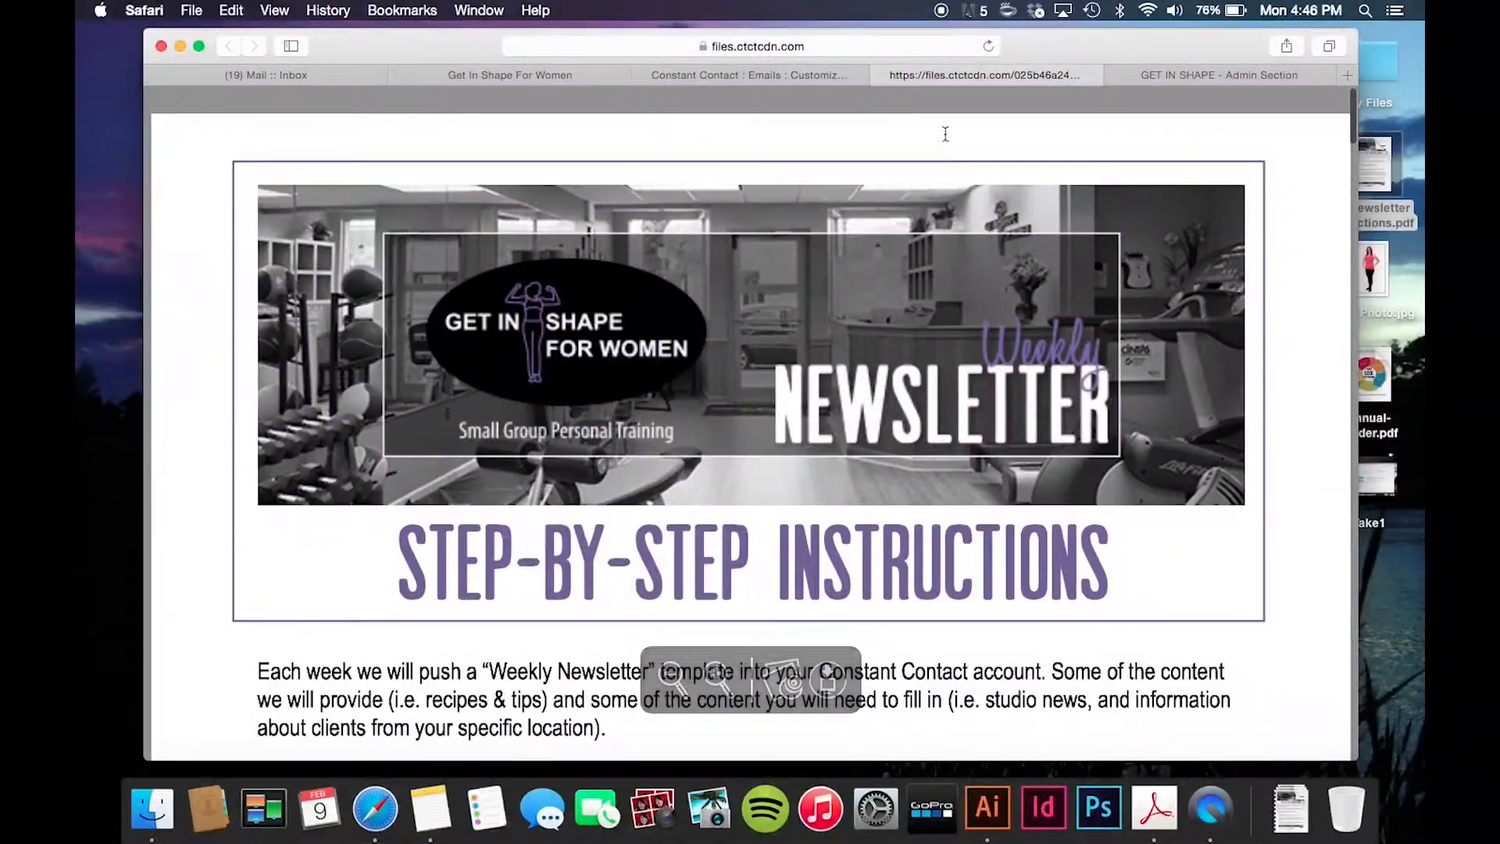
pyautogui.click(879, 75)
# - Test the footer Facebook icon opening the studio's page, then return to the preview
pyautogui.scroll(1, 786, 641)
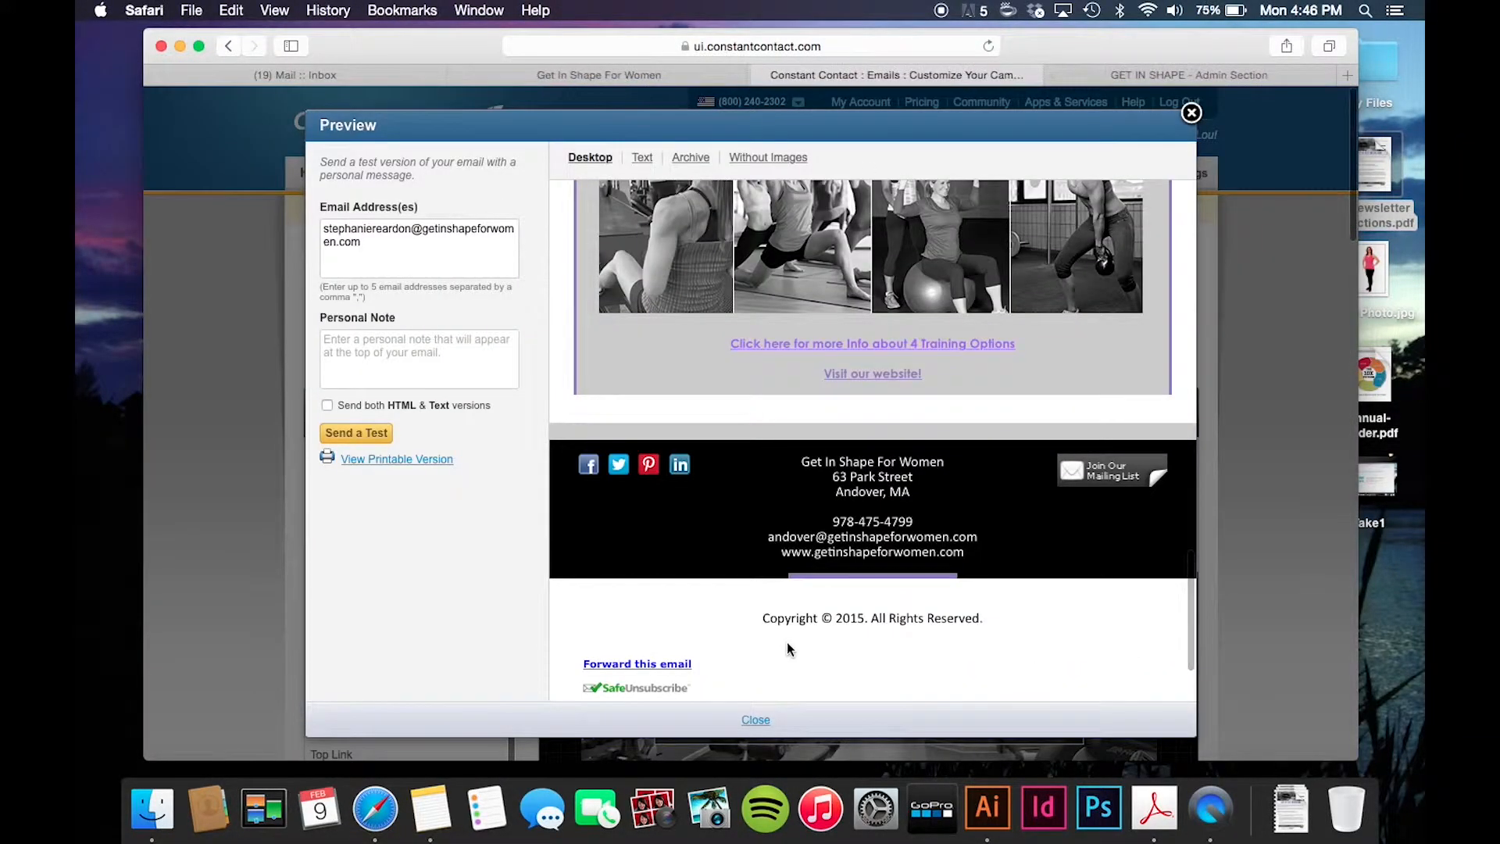
pyautogui.click(589, 480)
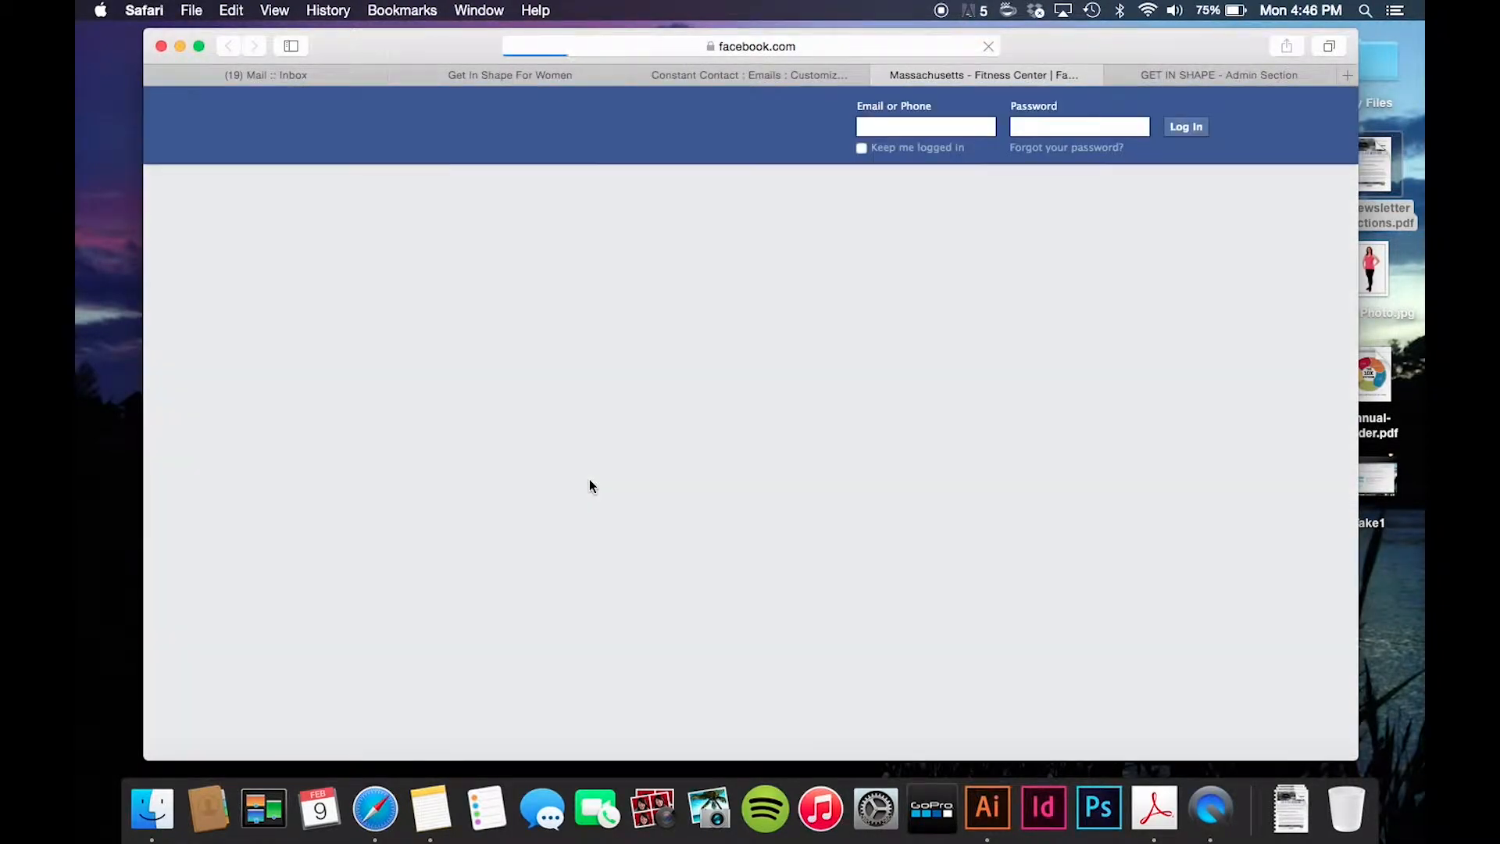
pyautogui.scroll(-10, 590, 480)
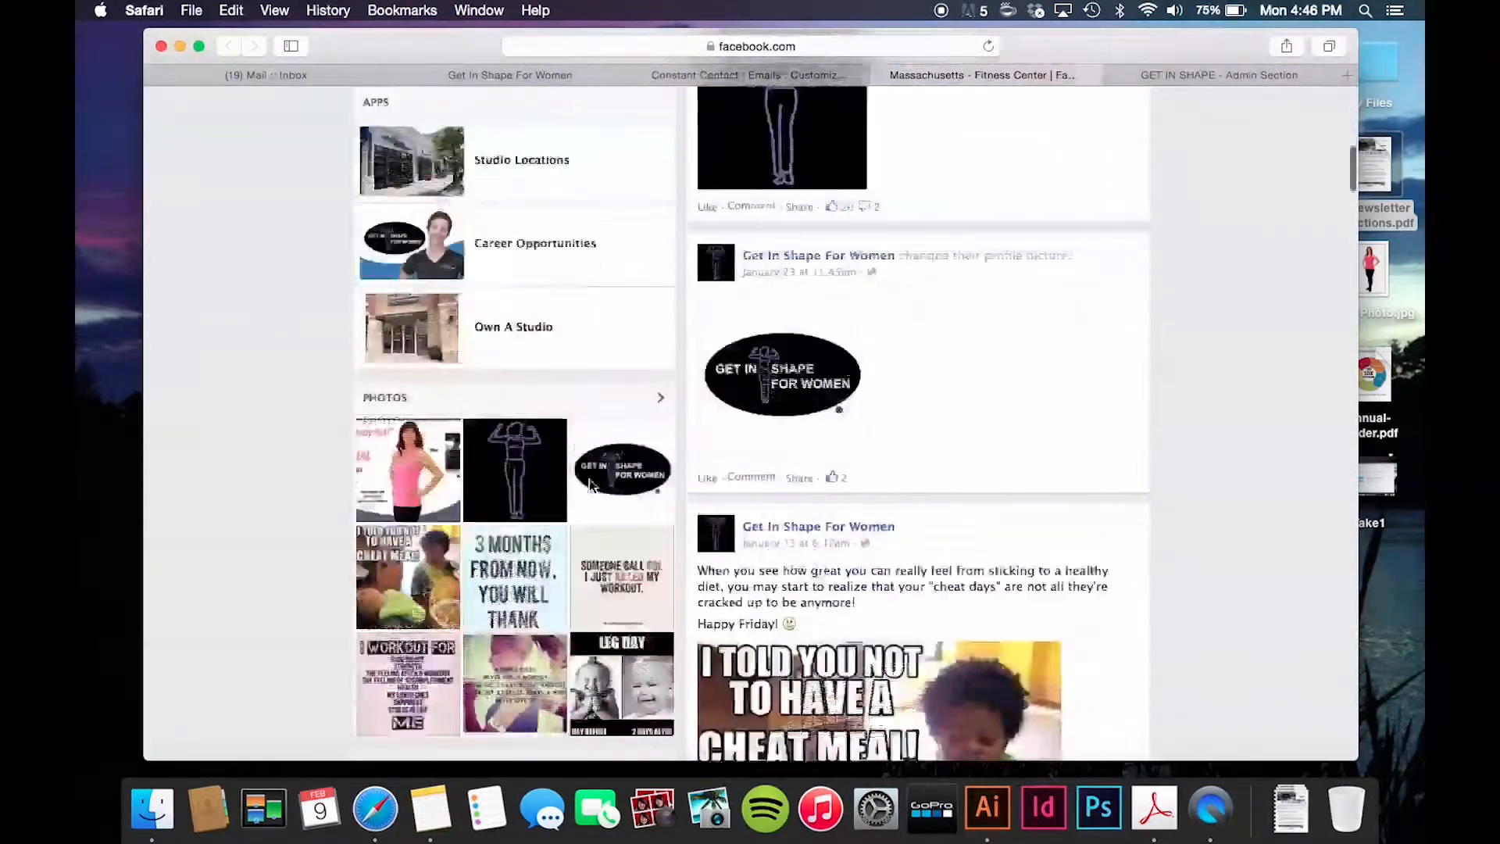
pyautogui.scroll(10, 590, 480)
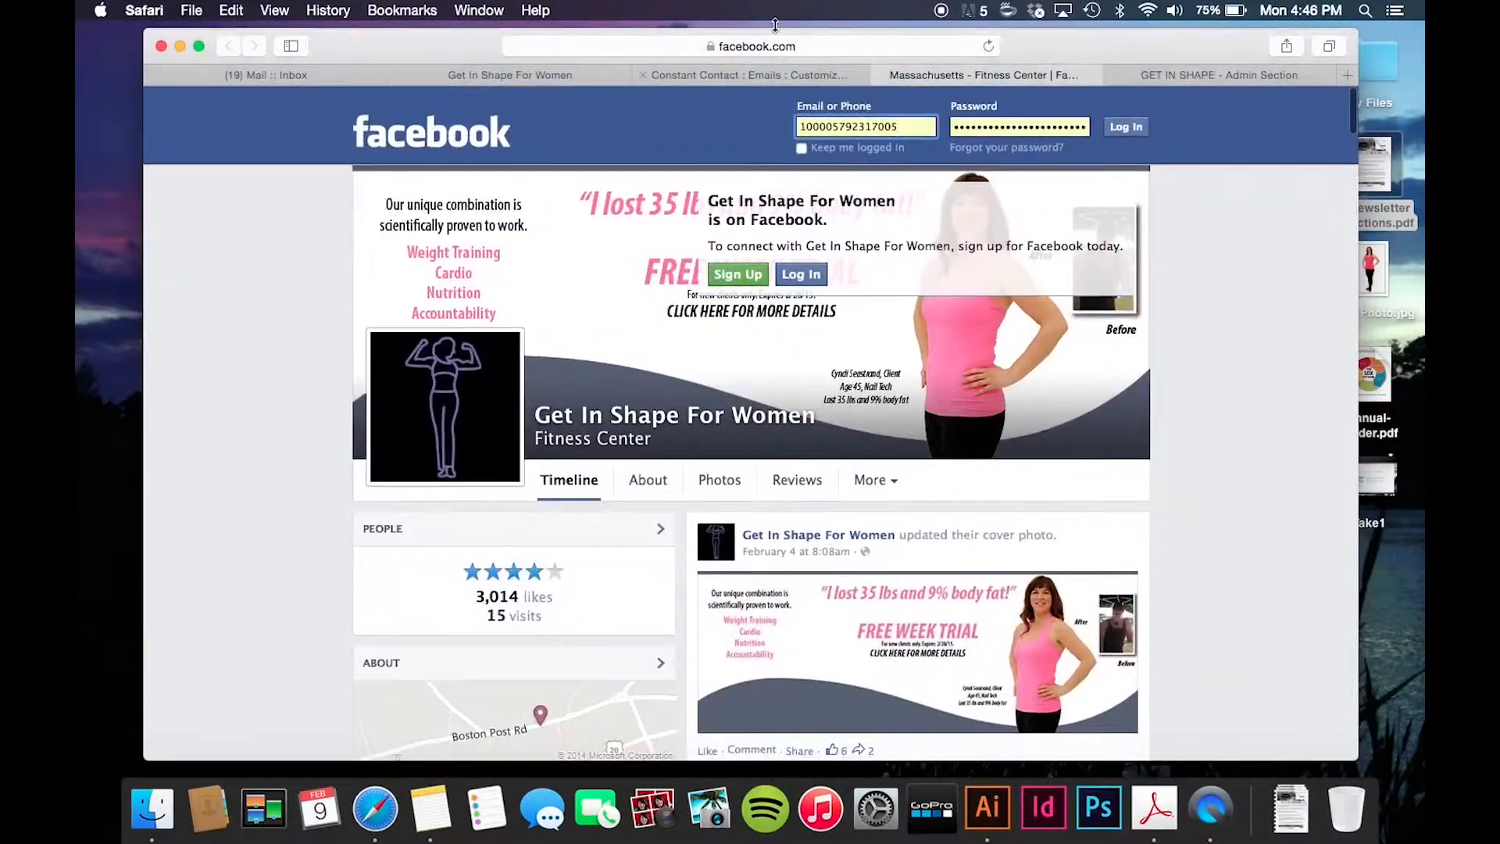
pyautogui.click(824, 74)
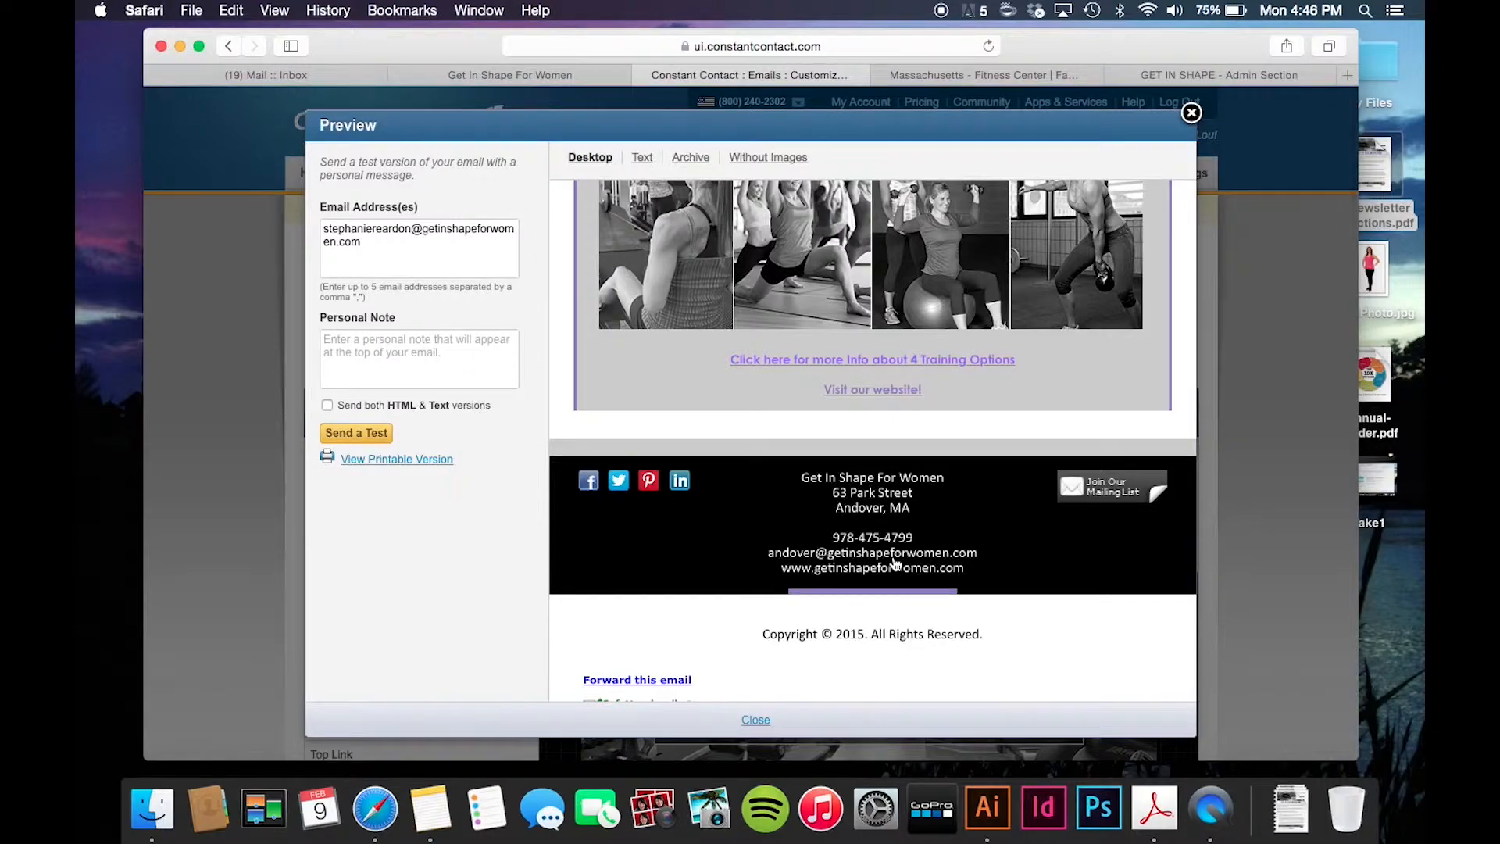
pyautogui.scroll(10, 896, 563)
pyautogui.scroll(10, 893, 562)
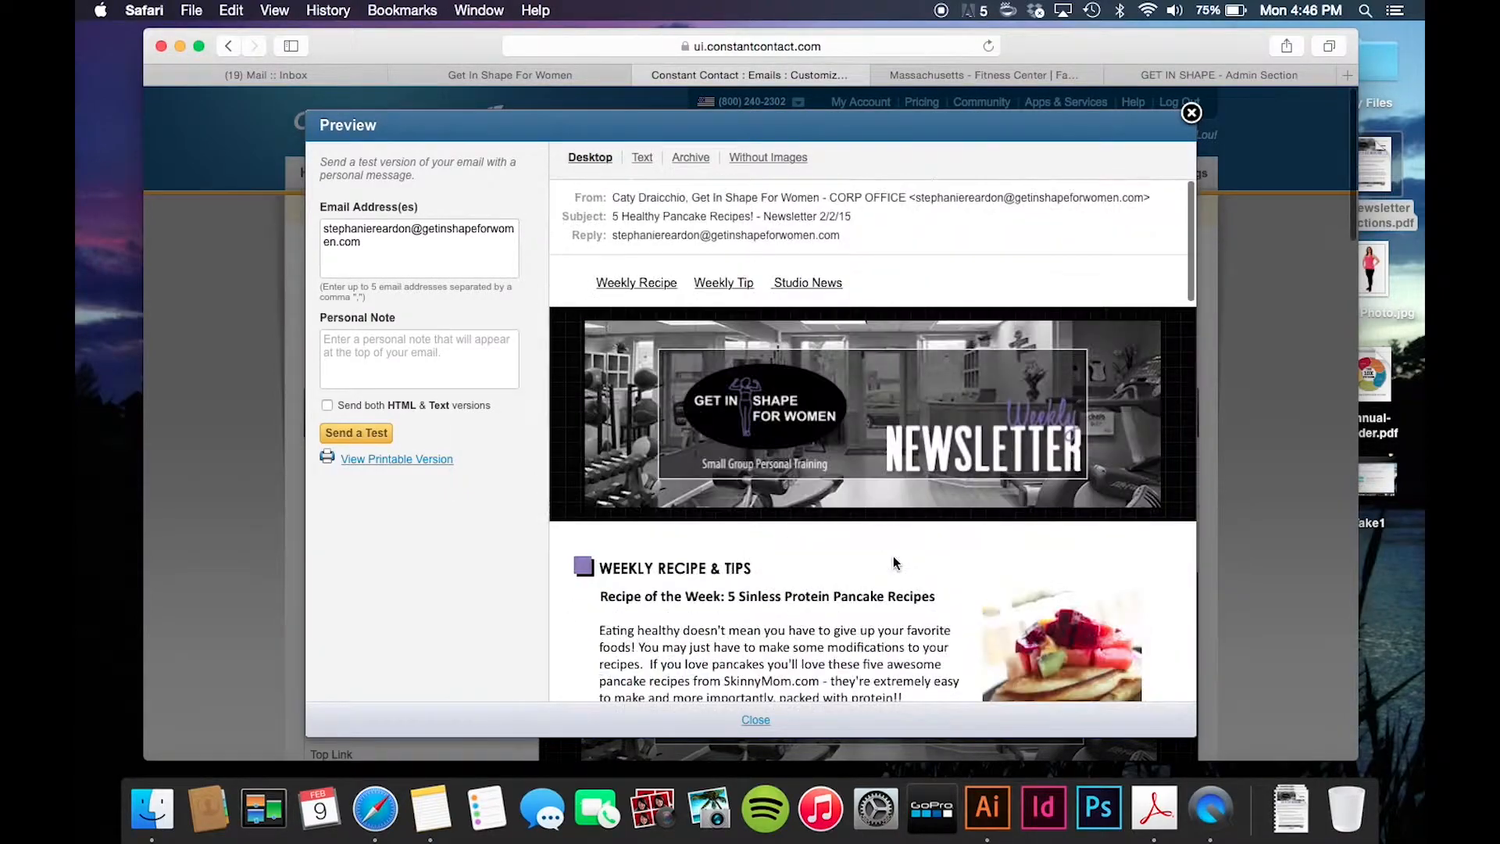
# - Replace the test recipient with the sender's own e-mail address and send a test
pyautogui.click(385, 249)
pyautogui.press('super+a')
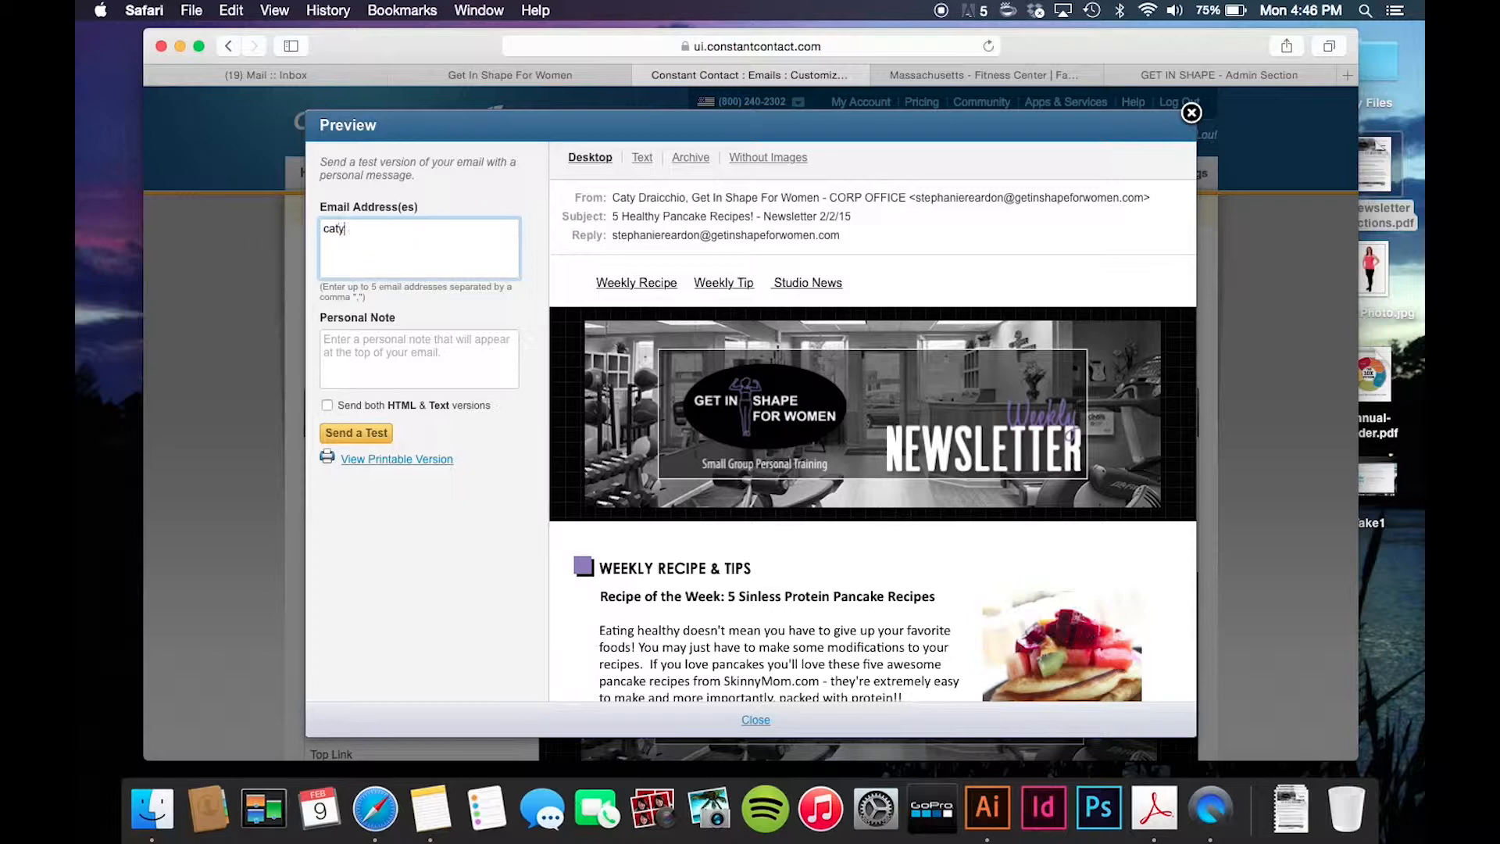
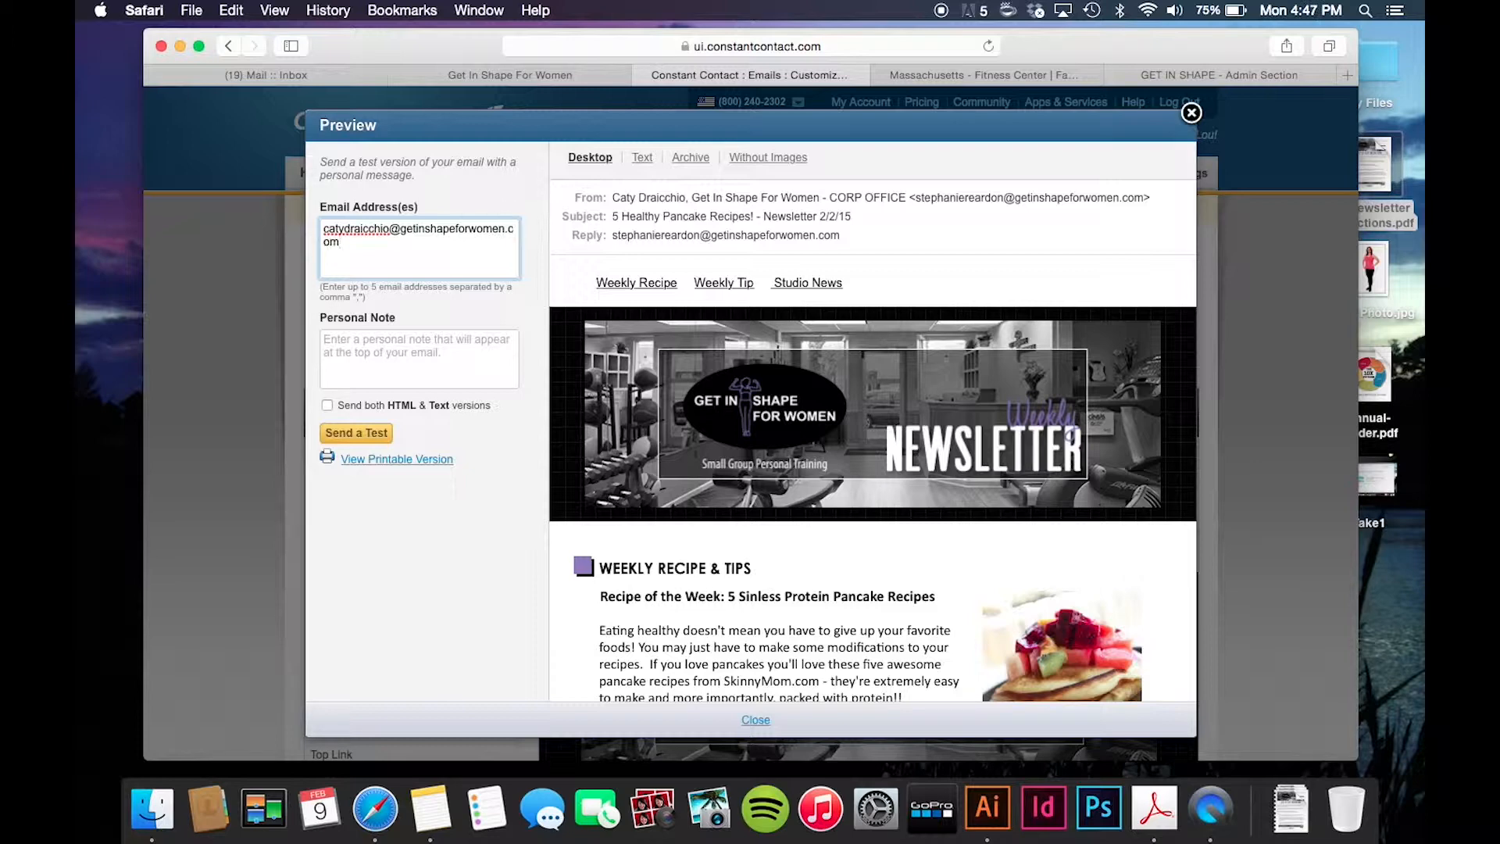
pyautogui.click(407, 335)
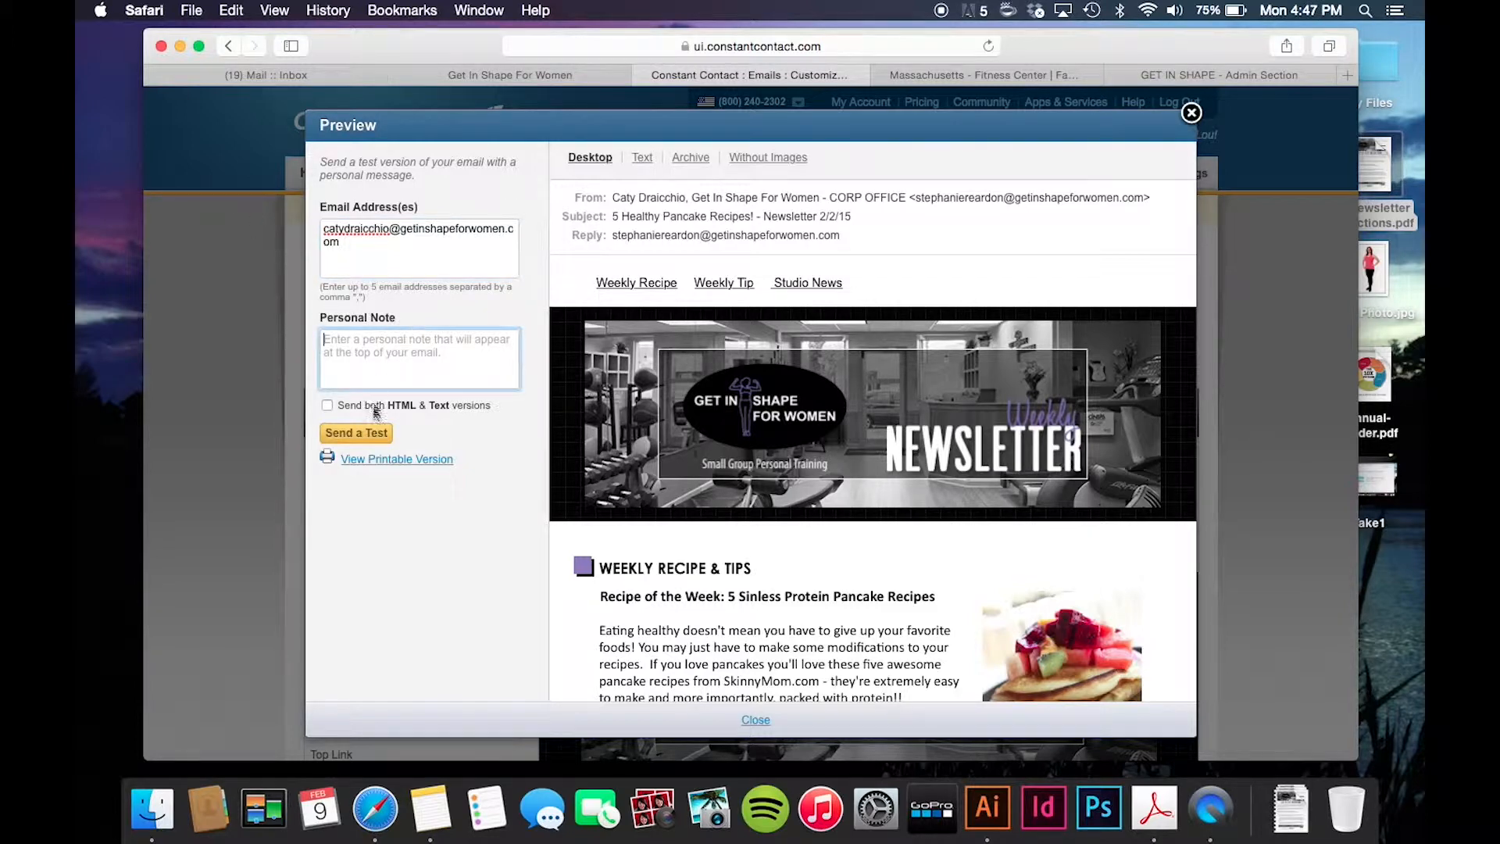
pyautogui.click(358, 434)
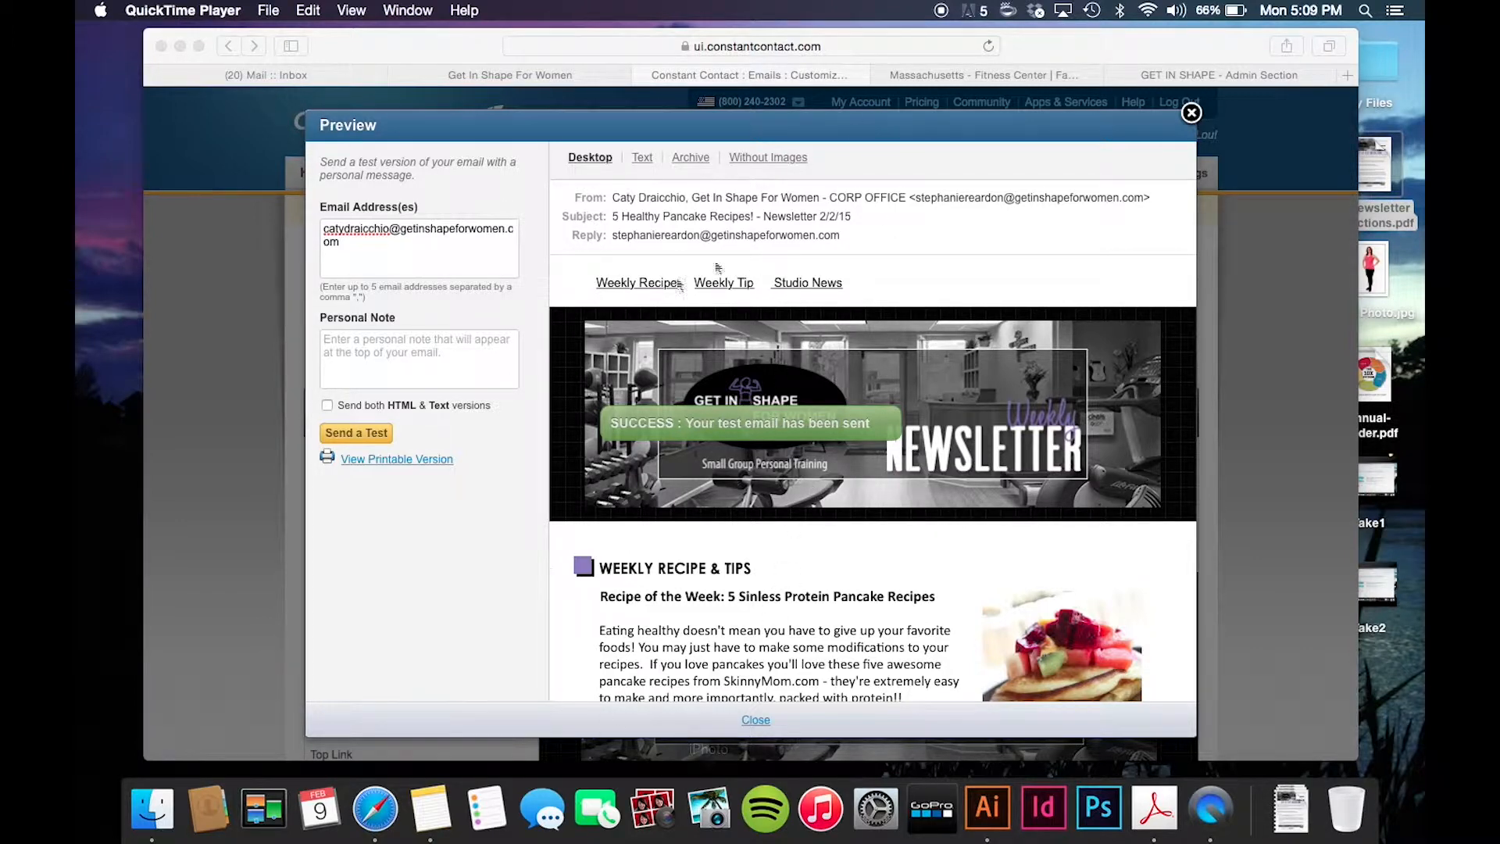
# - Leave the preview and continue the Newsletter Demo draft to its Schedule page, reviewing the Send now options
pyautogui.click(1196, 114)
pyautogui.click(1193, 114)
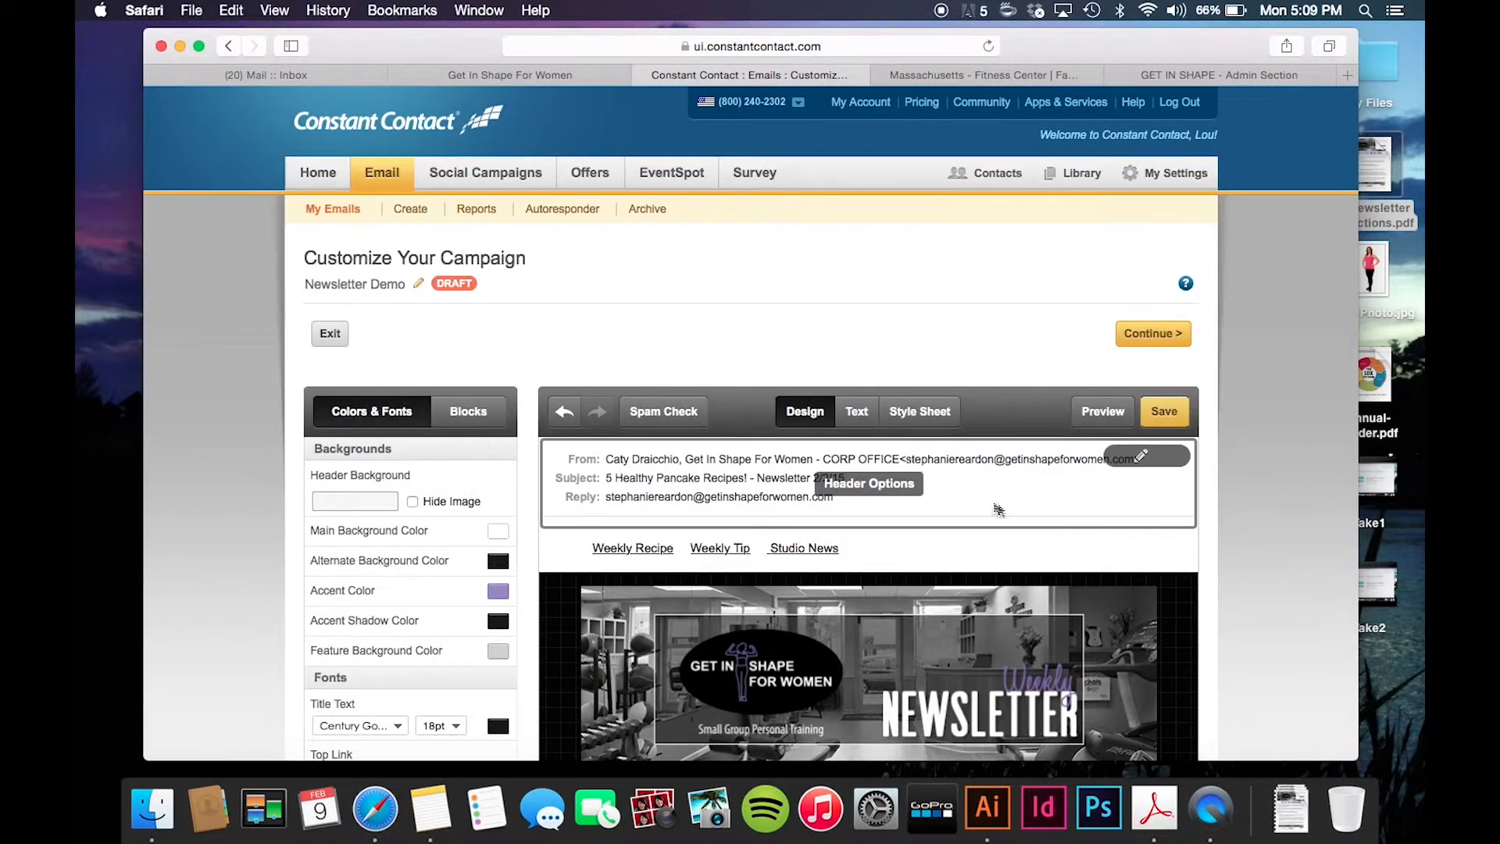
pyautogui.scroll(-5, 992, 508)
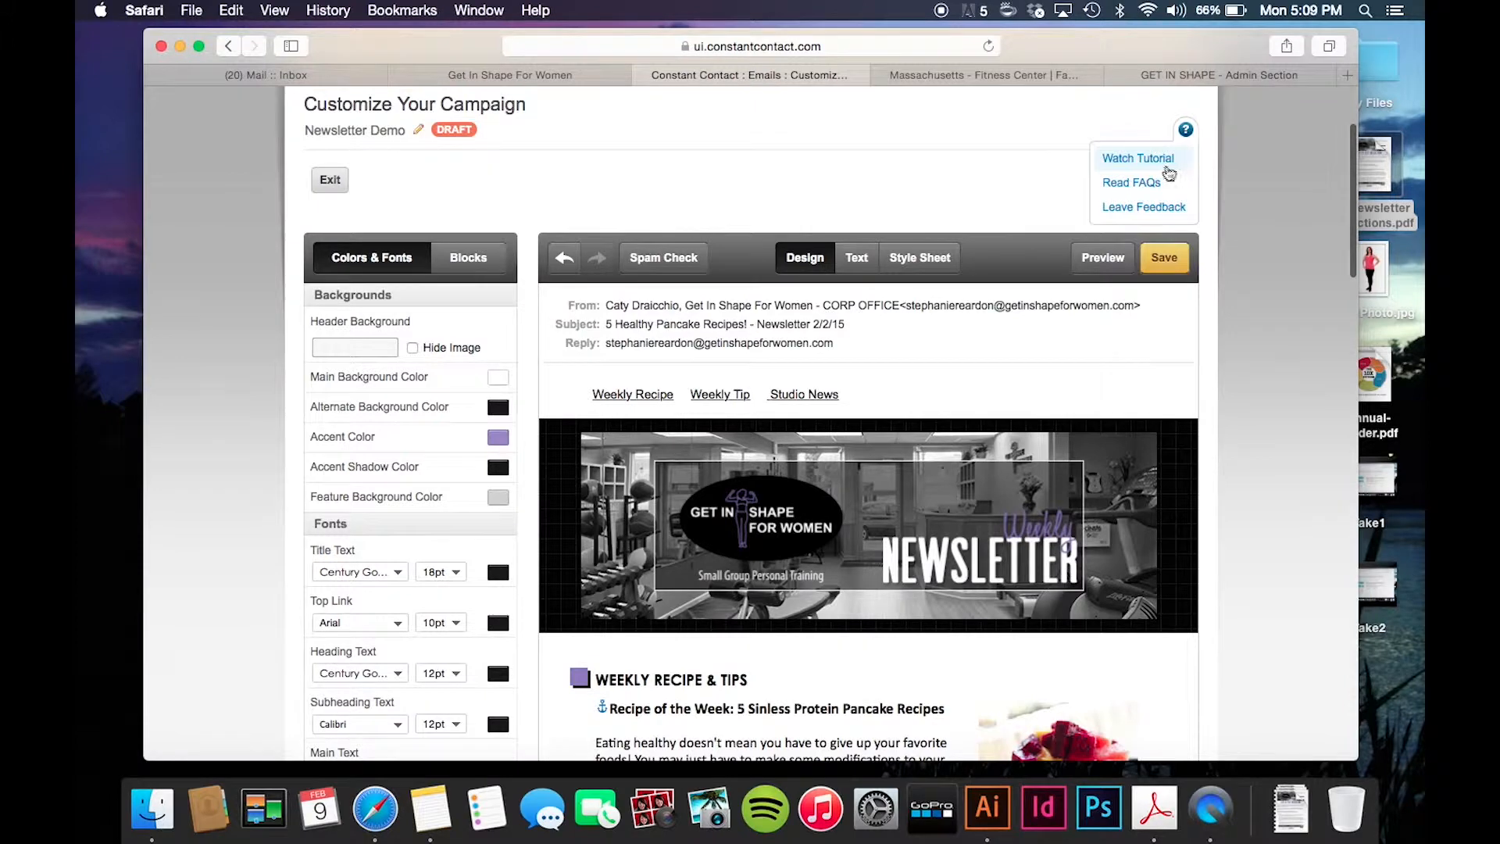
pyautogui.click(1142, 189)
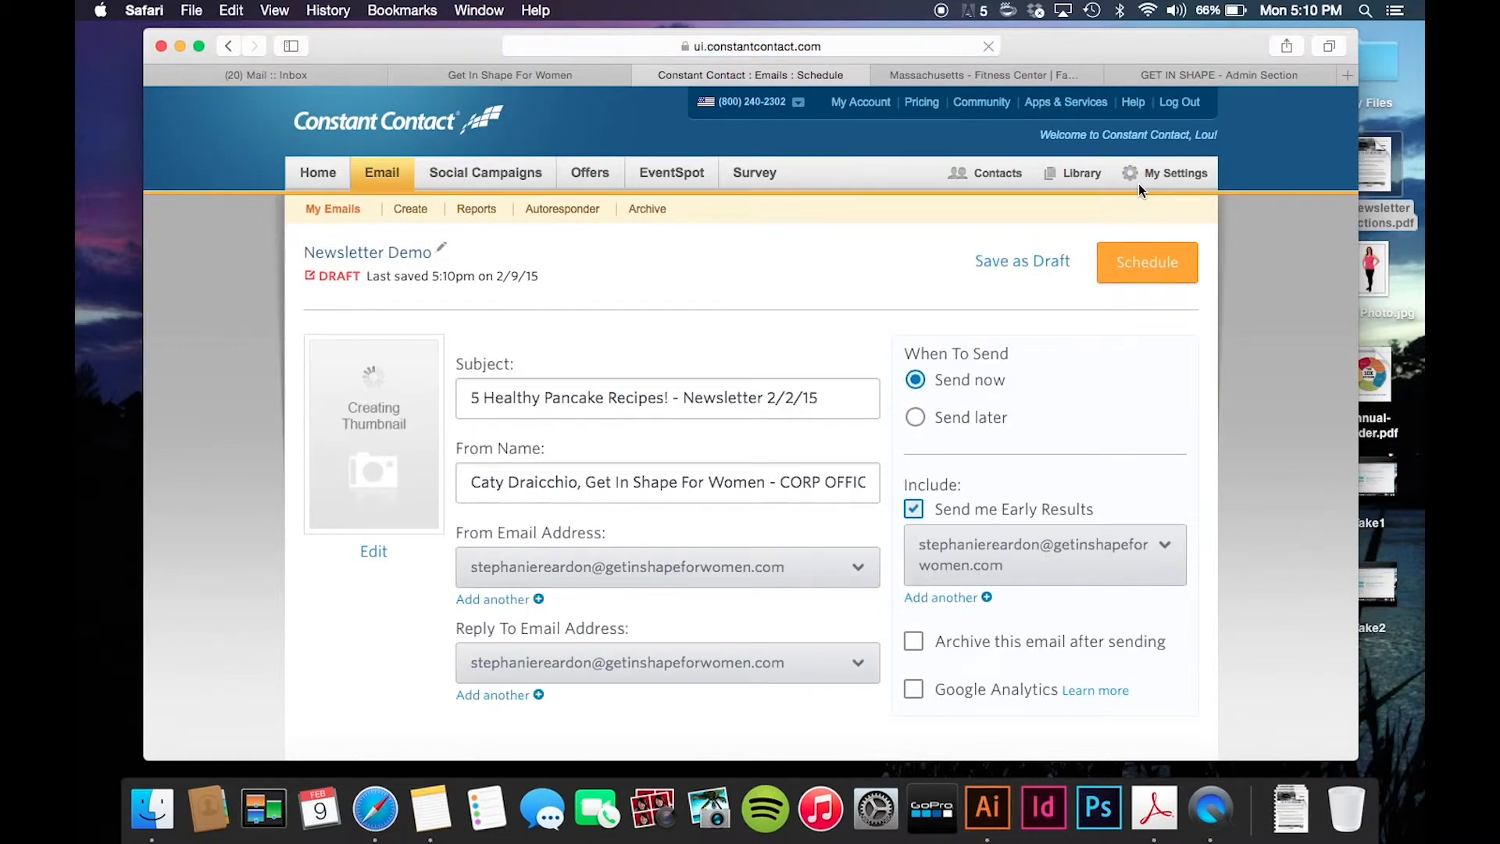
pyautogui.scroll(-3, 658, 415)
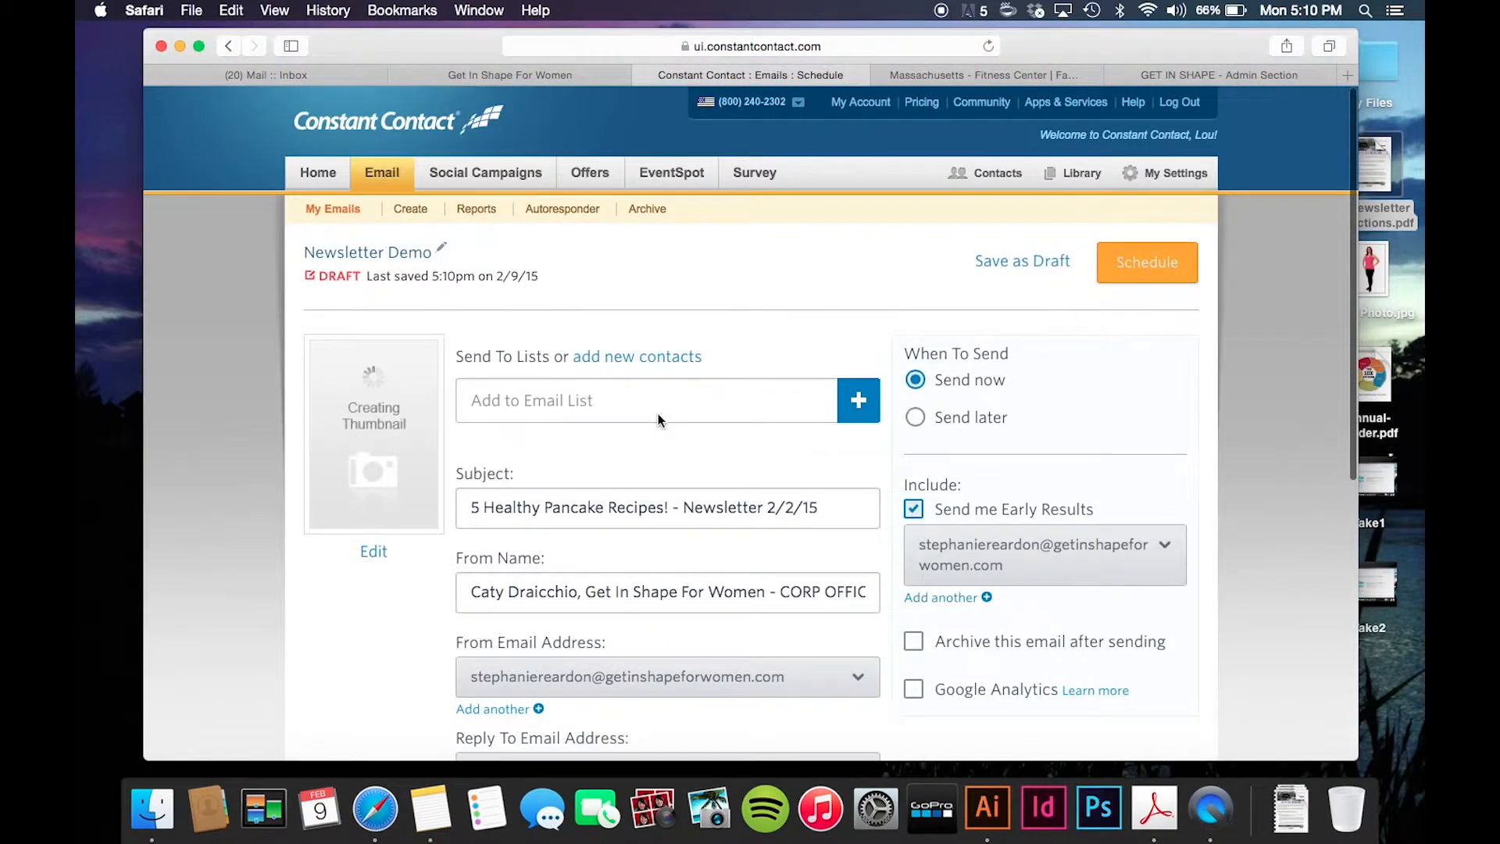
pyautogui.scroll(-5, 658, 418)
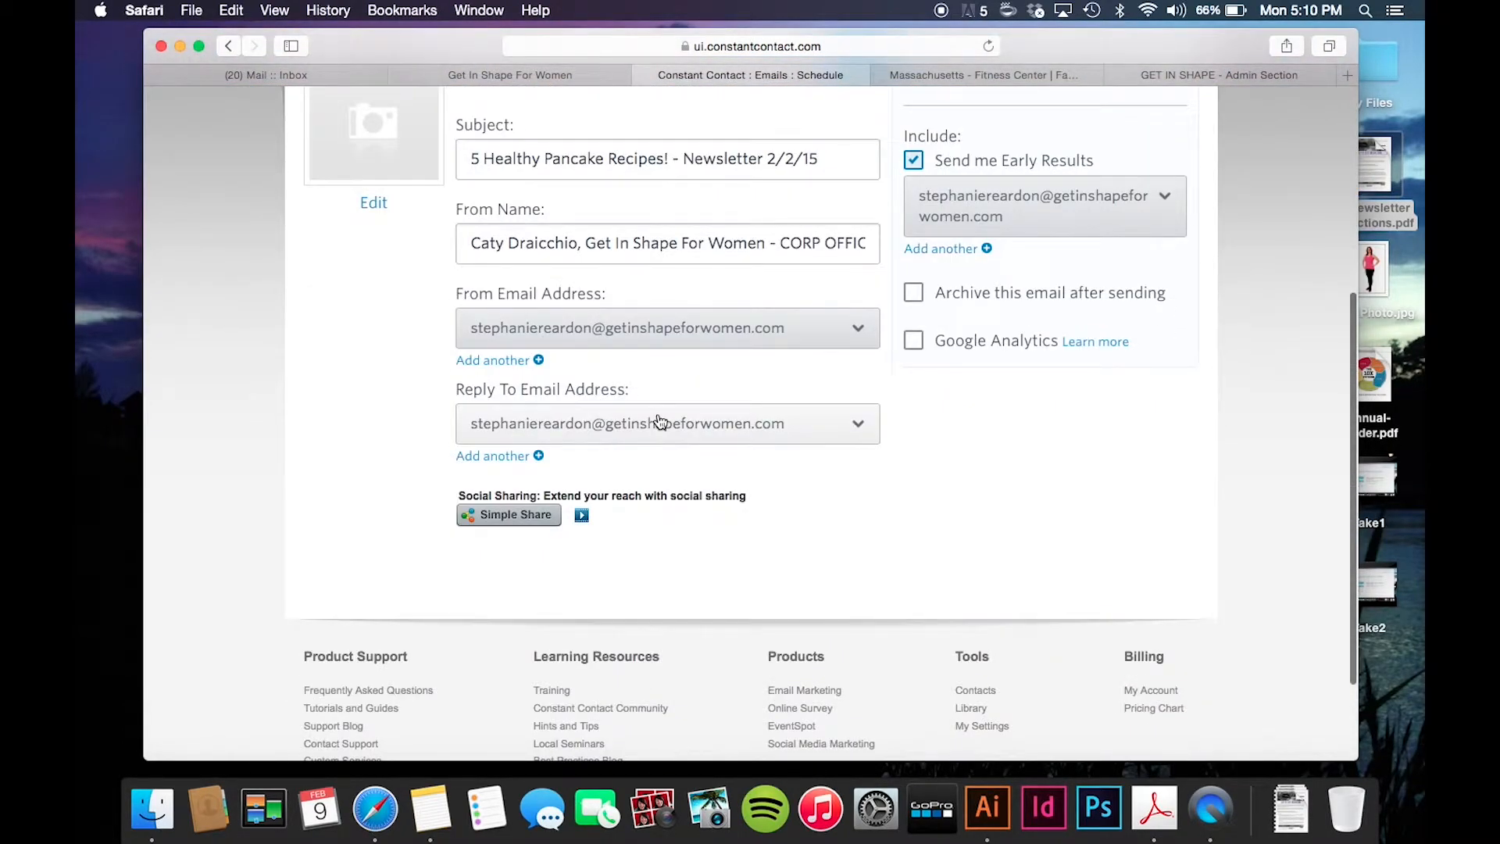
pyautogui.scroll(5, 658, 422)
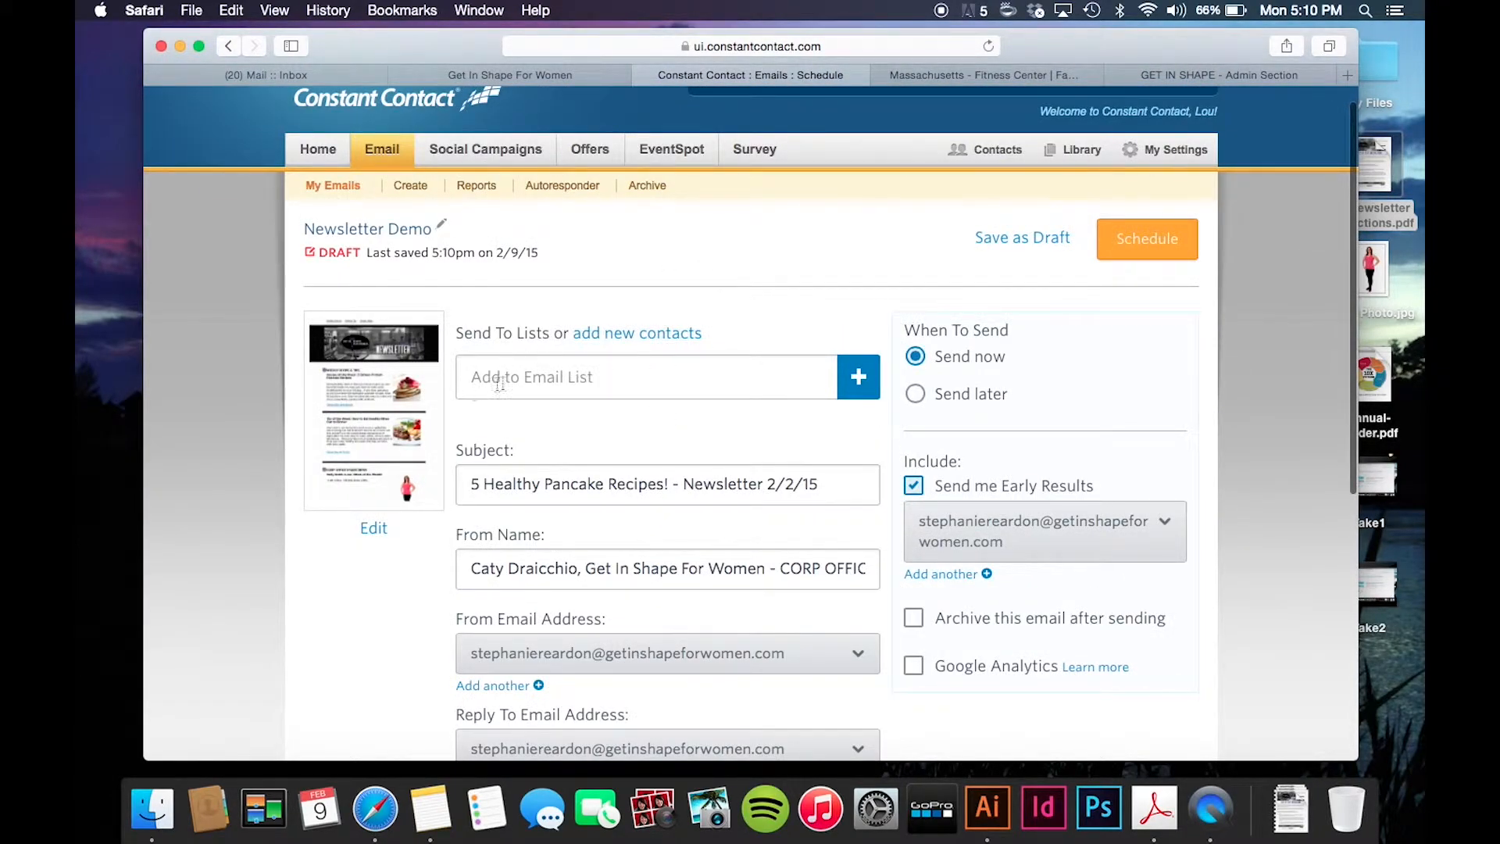
# - Add the Current Clients (10) list as the newsletter's recipients and save
pyautogui.click(858, 377)
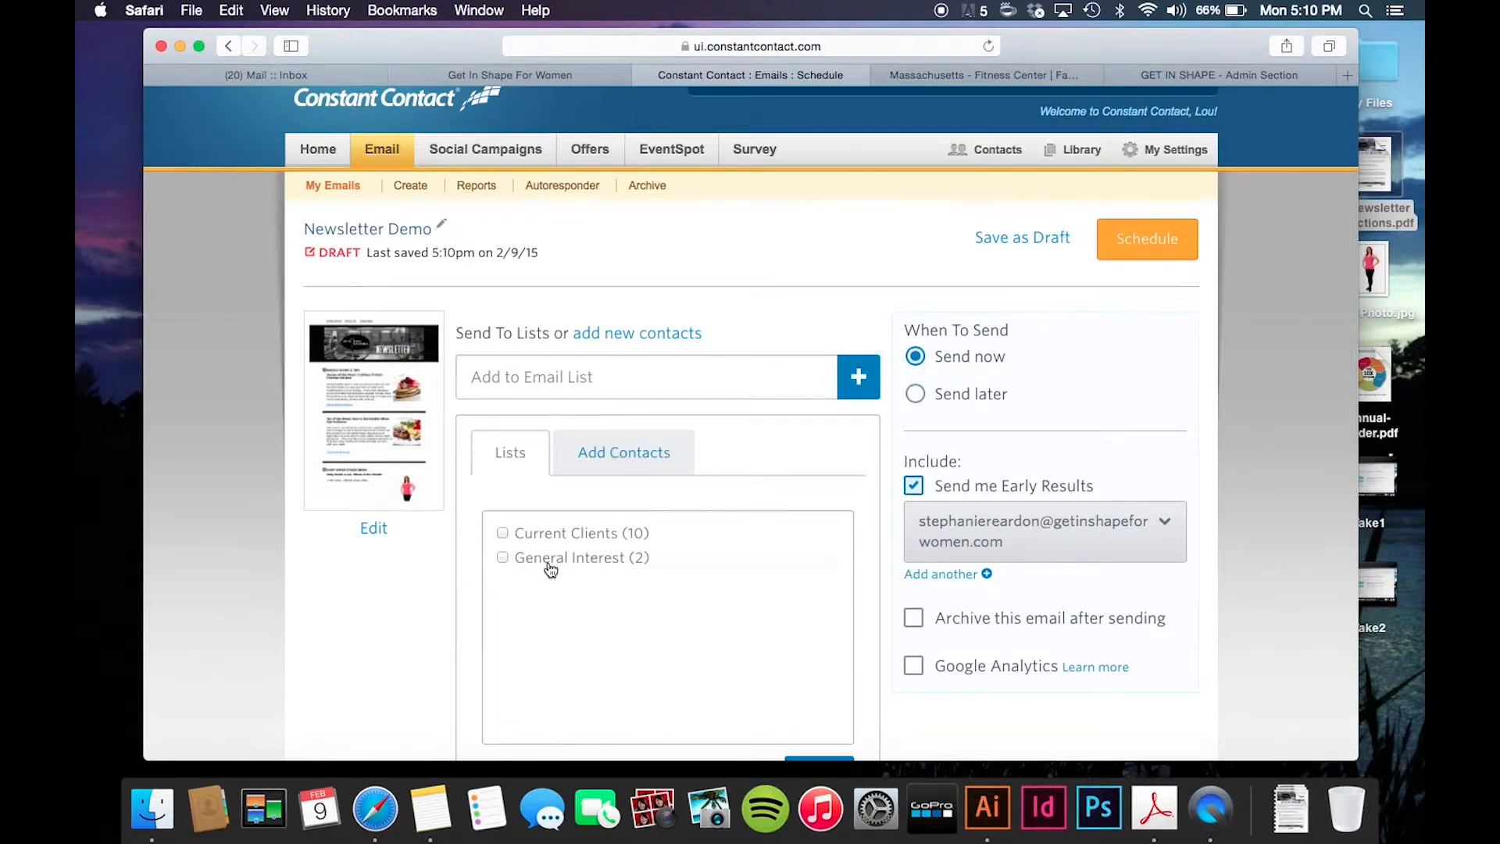
pyautogui.scroll(-2, 547, 566)
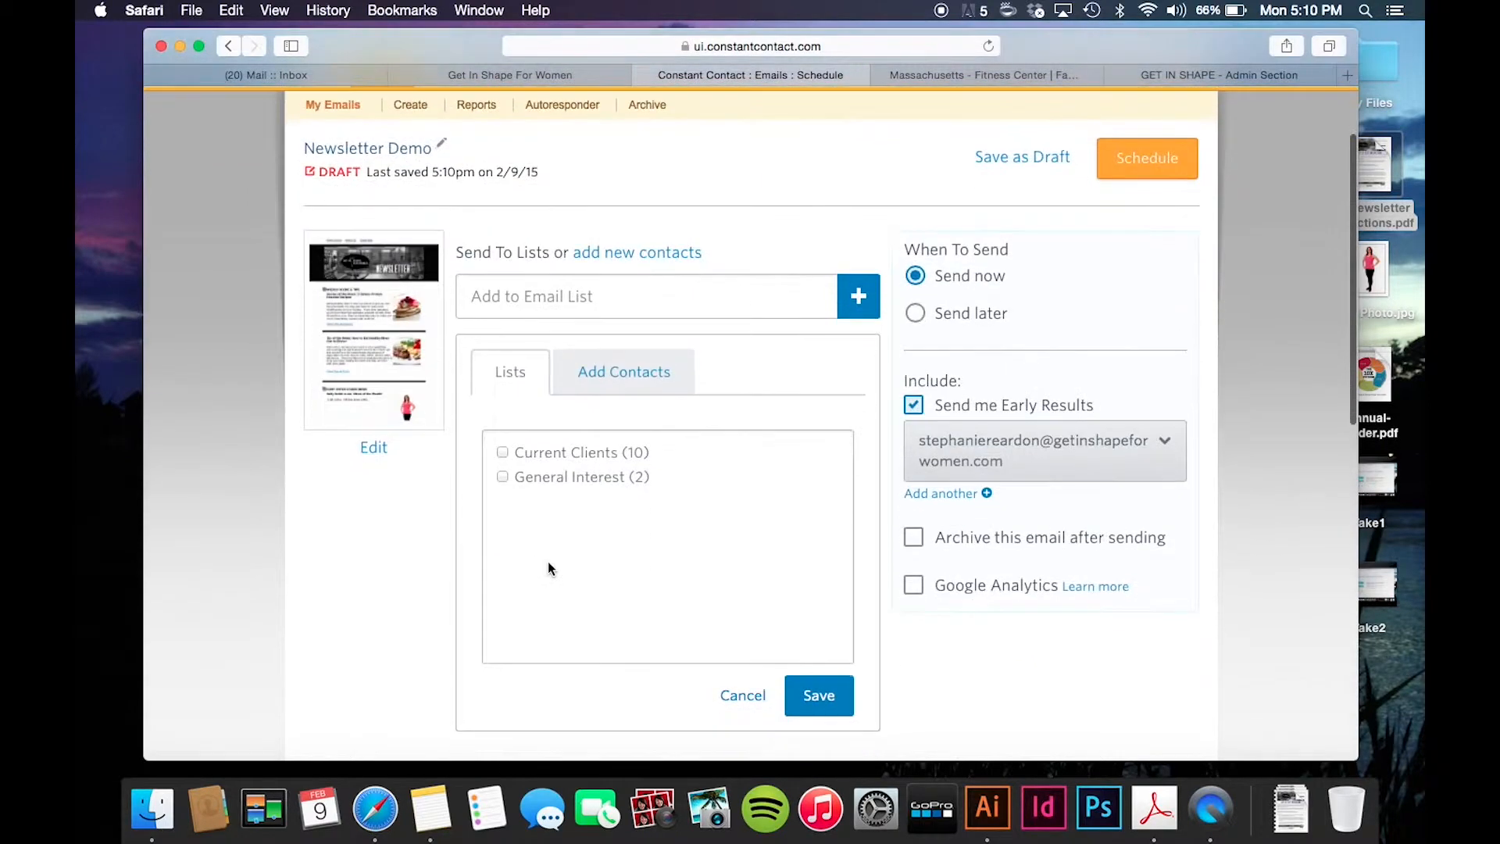
pyautogui.click(503, 456)
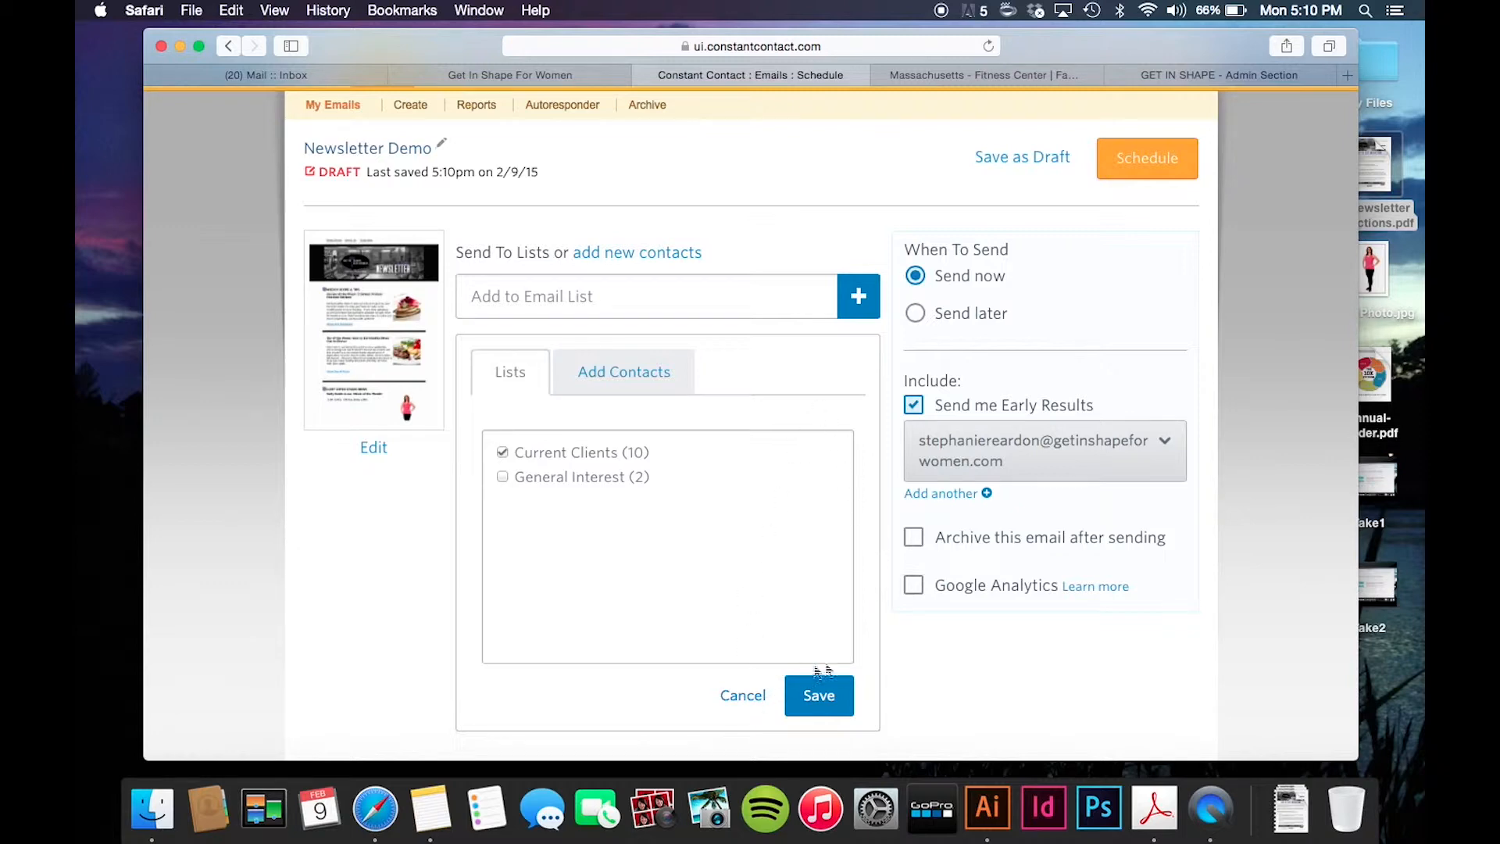
pyautogui.click(819, 696)
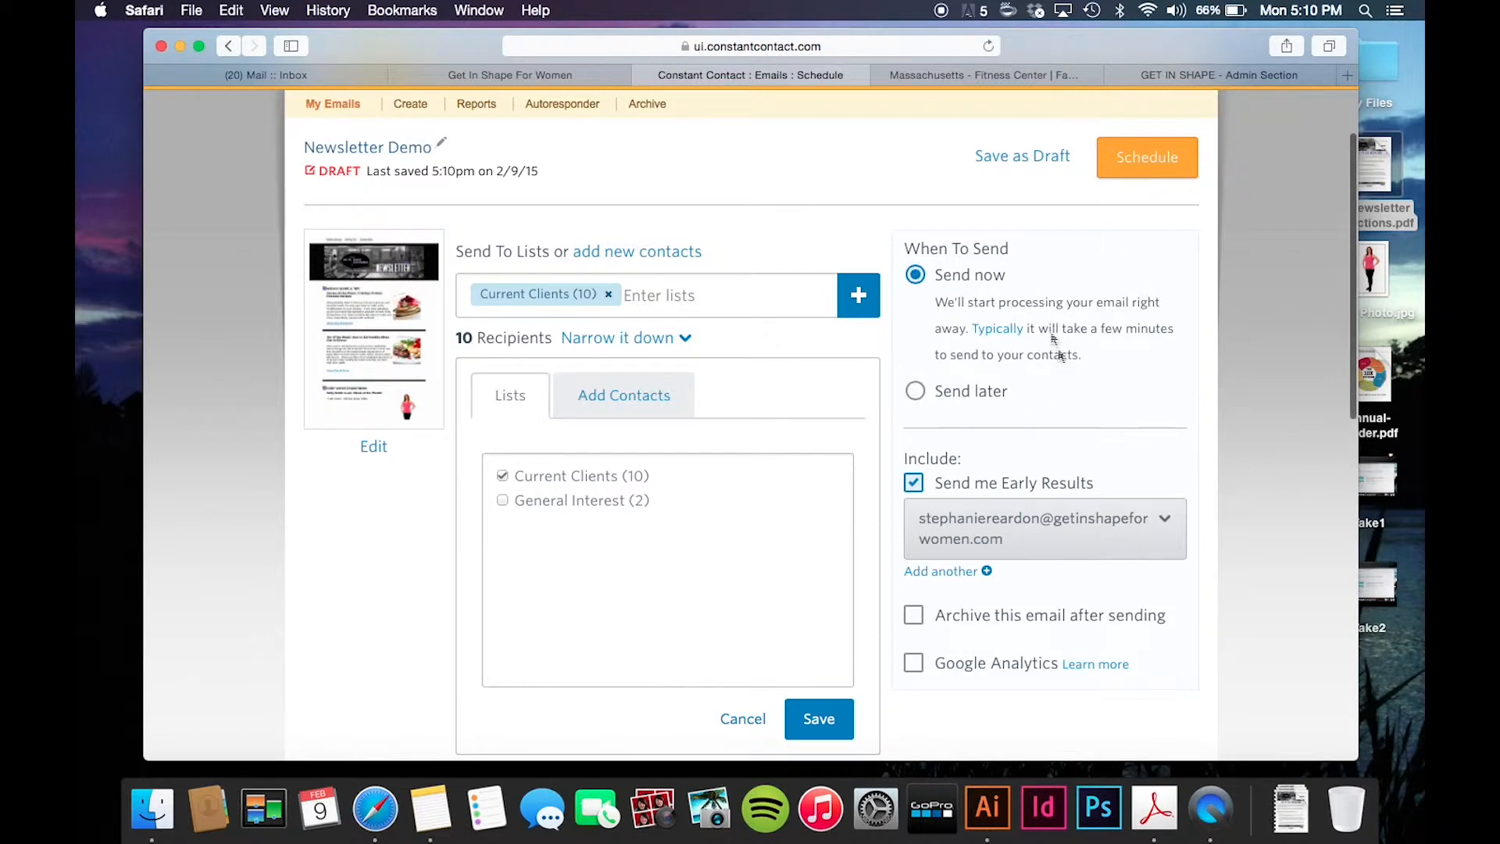
# - Switch to Send later with a send date of February 13, 2015
pyautogui.click(916, 391)
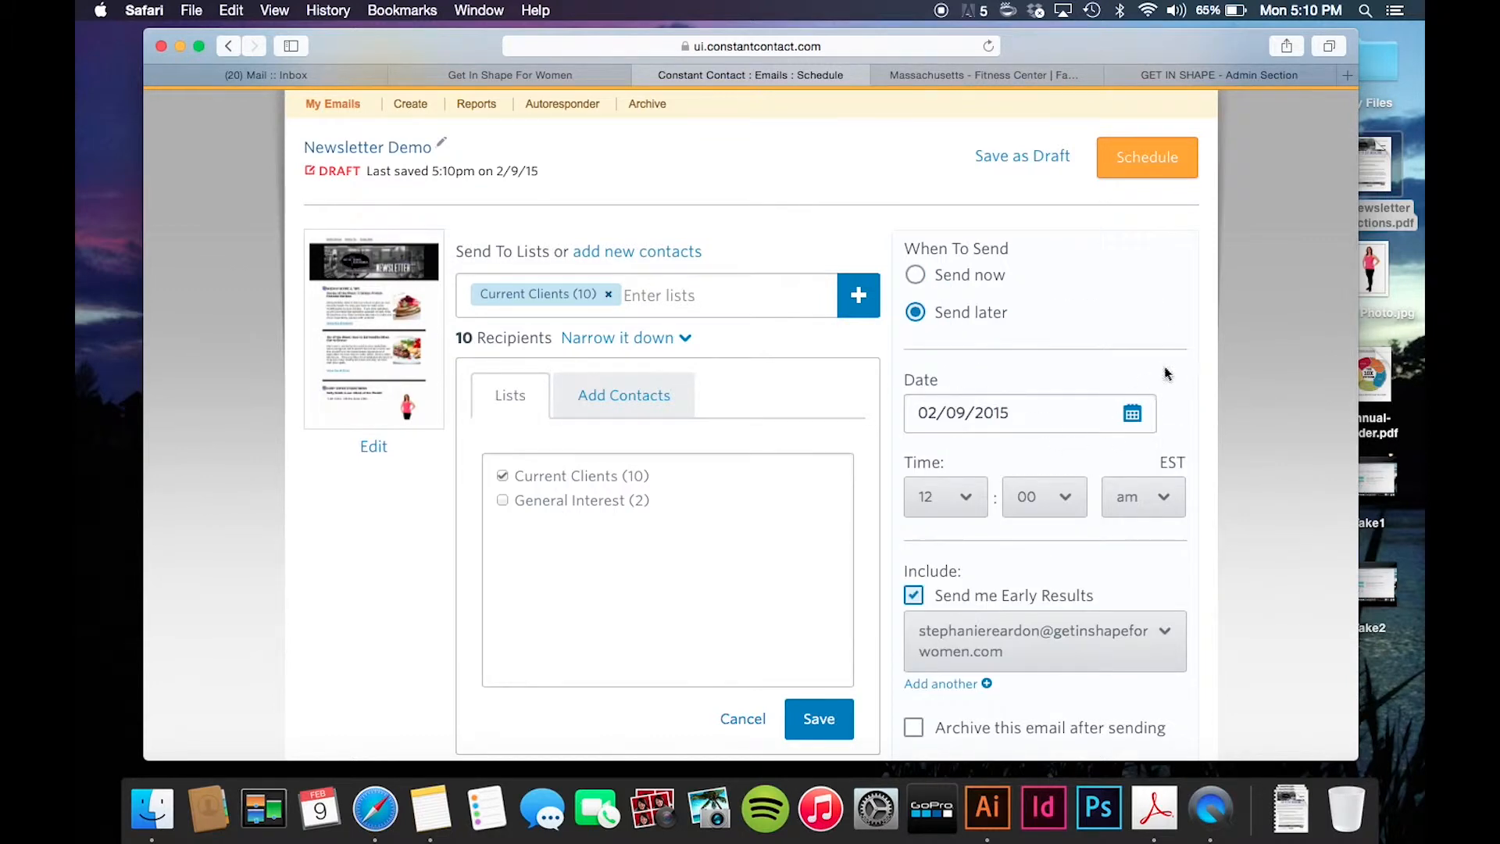
pyautogui.click(1133, 413)
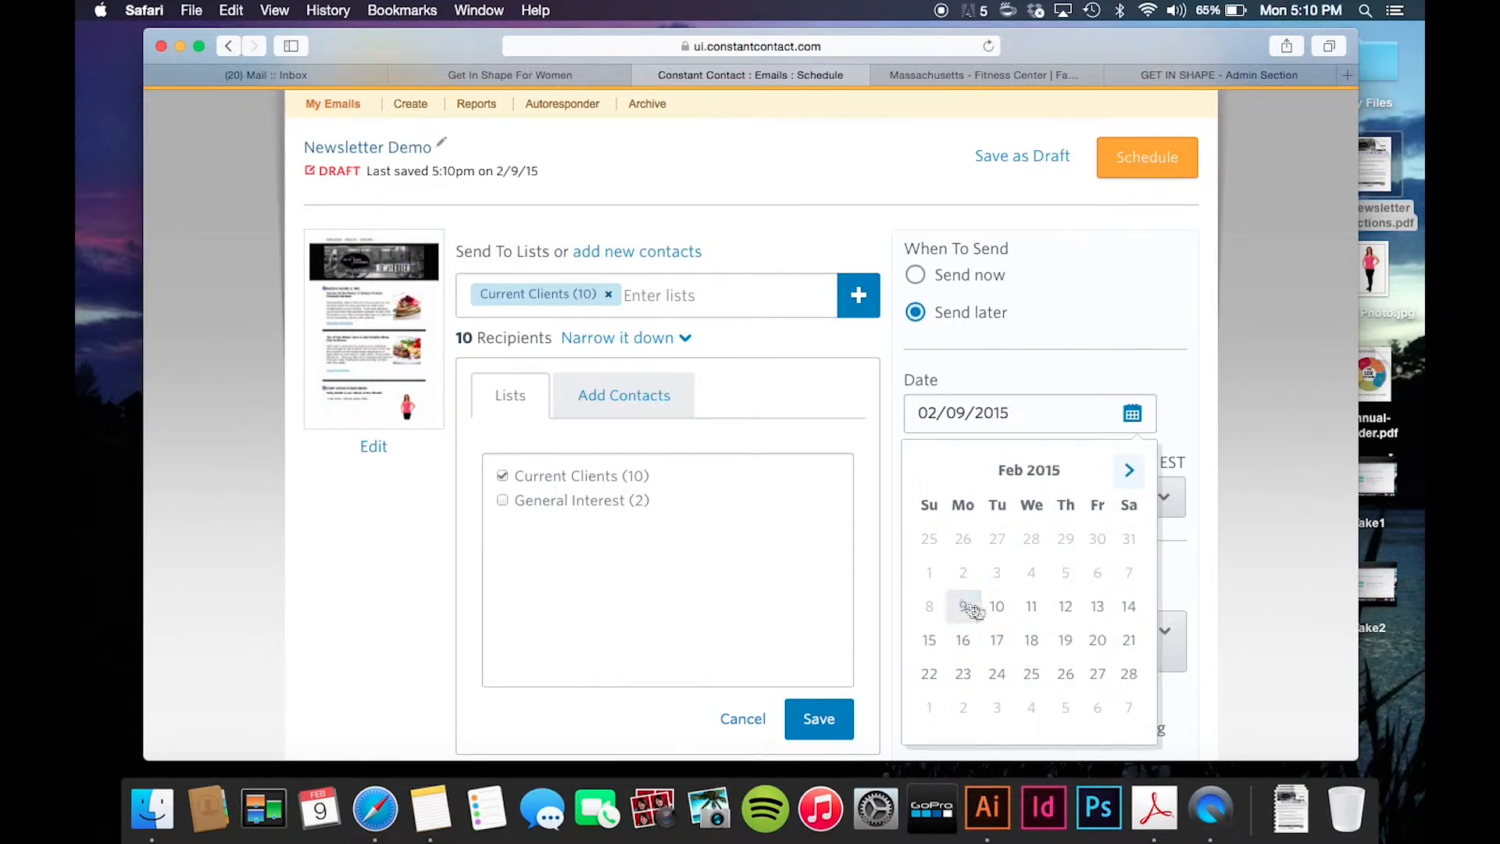
pyautogui.click(1099, 608)
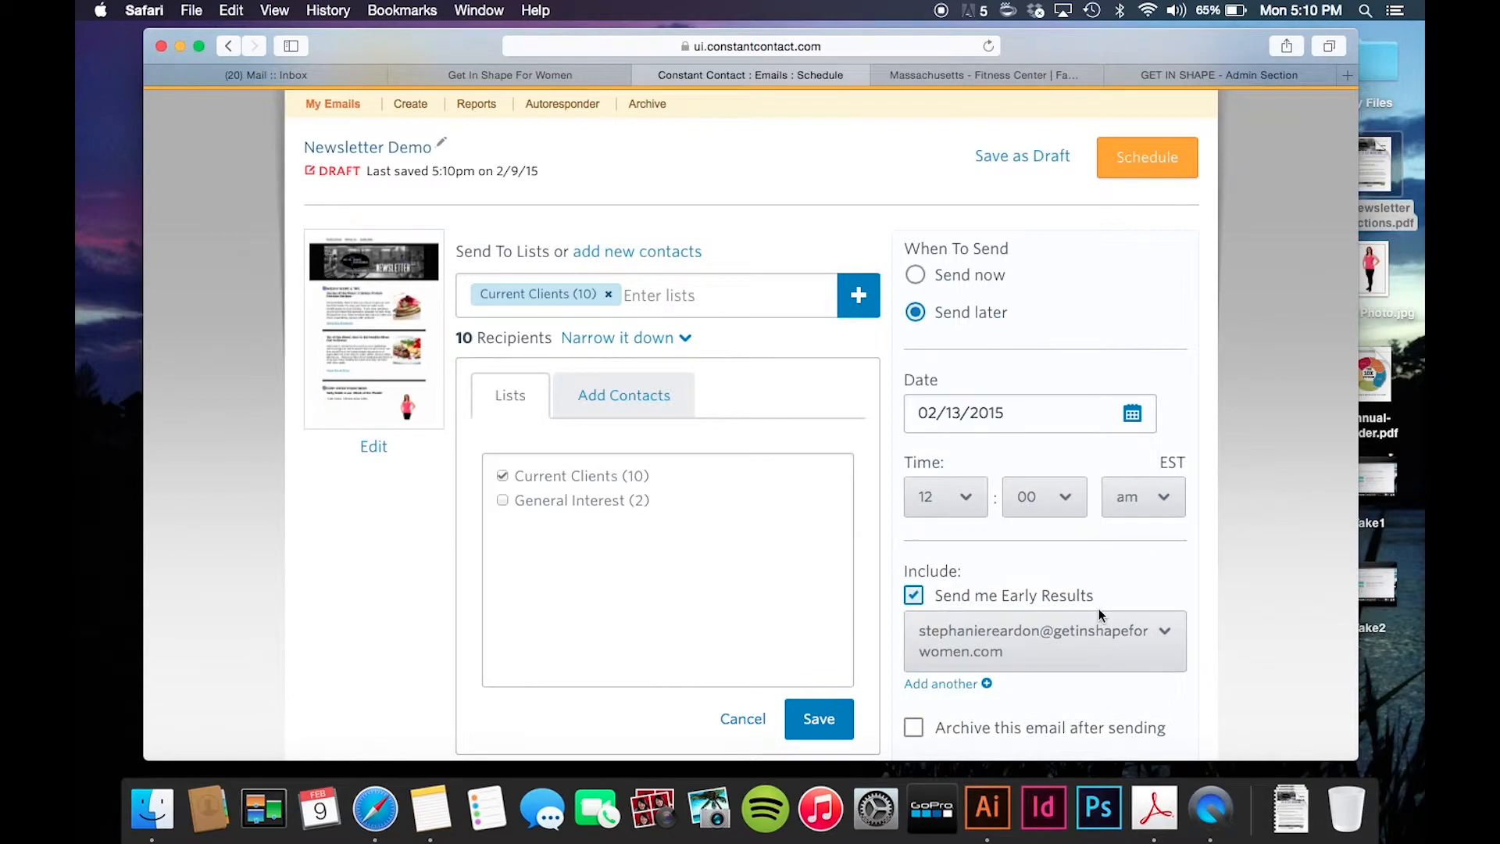
pyautogui.scroll(-2, 911, 513)
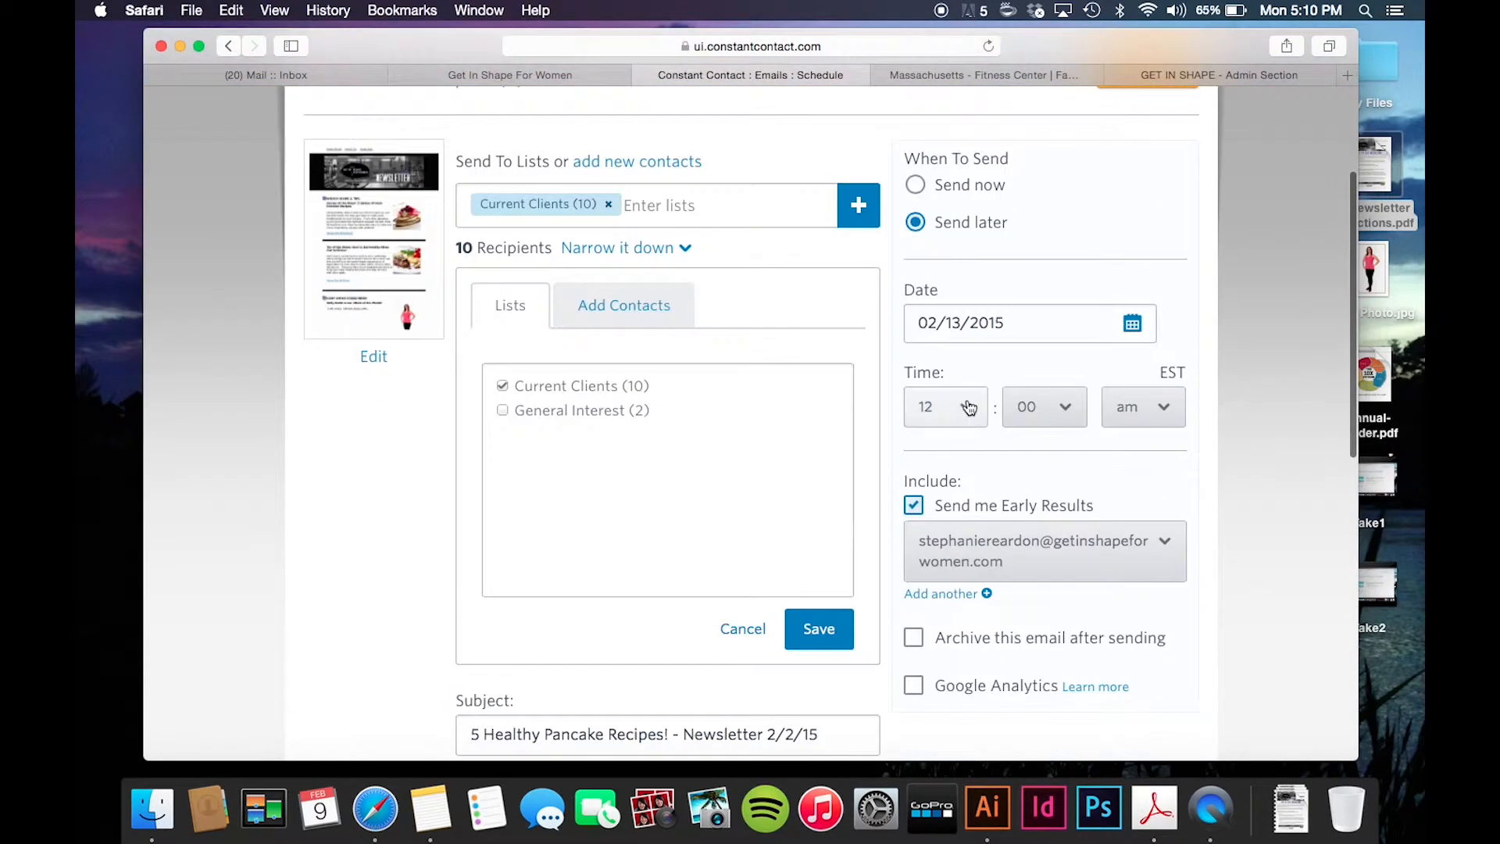
# - Set the send hour to 7:00 AM EST and schedule the newsletter
pyautogui.click(949, 407)
pyautogui.scroll(-4, 951, 606)
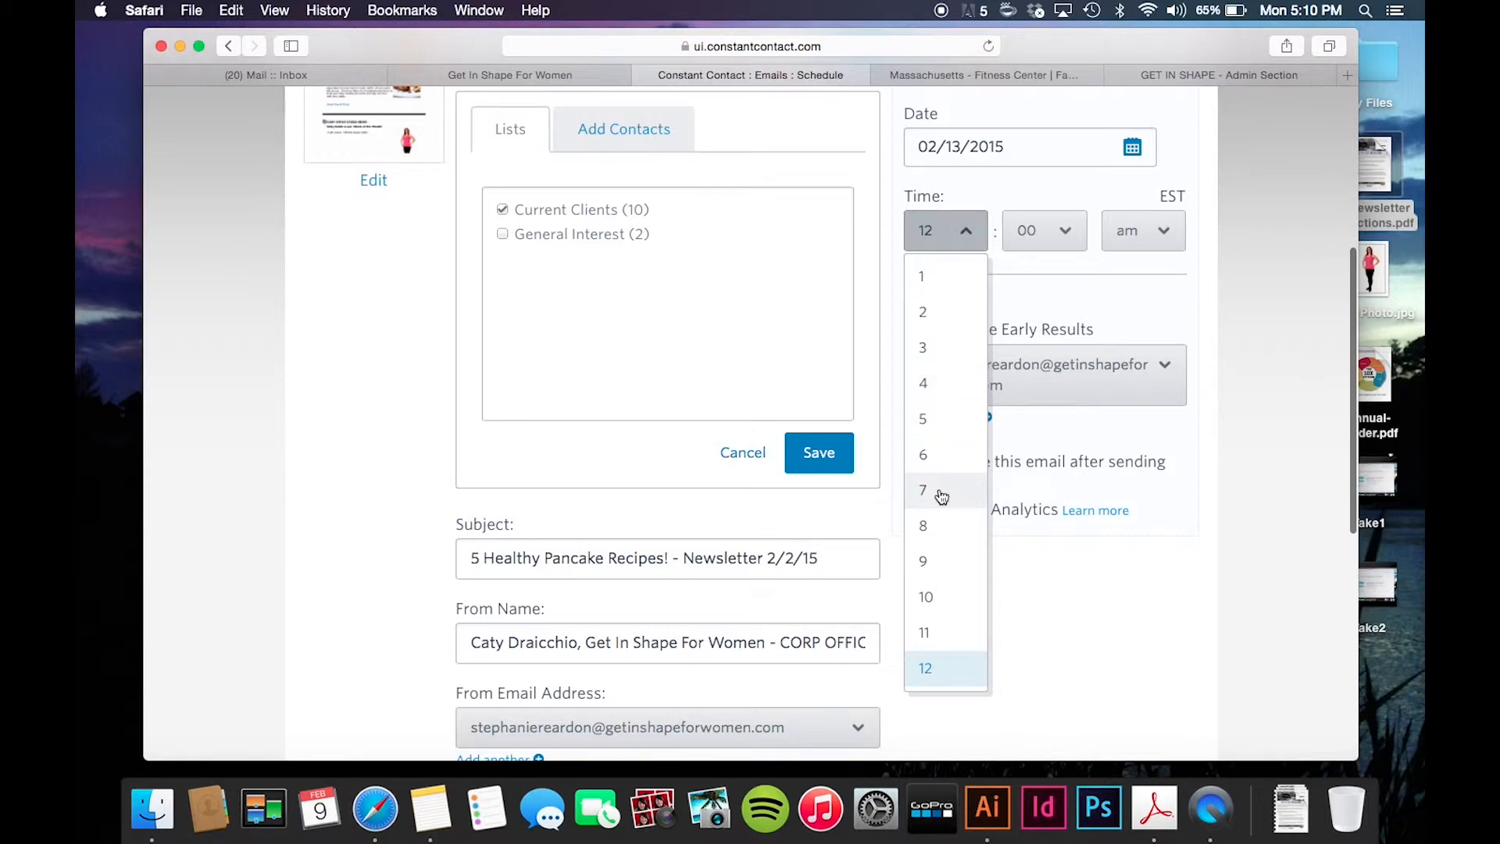
pyautogui.scroll(1, 941, 492)
pyautogui.scroll(-3, 942, 497)
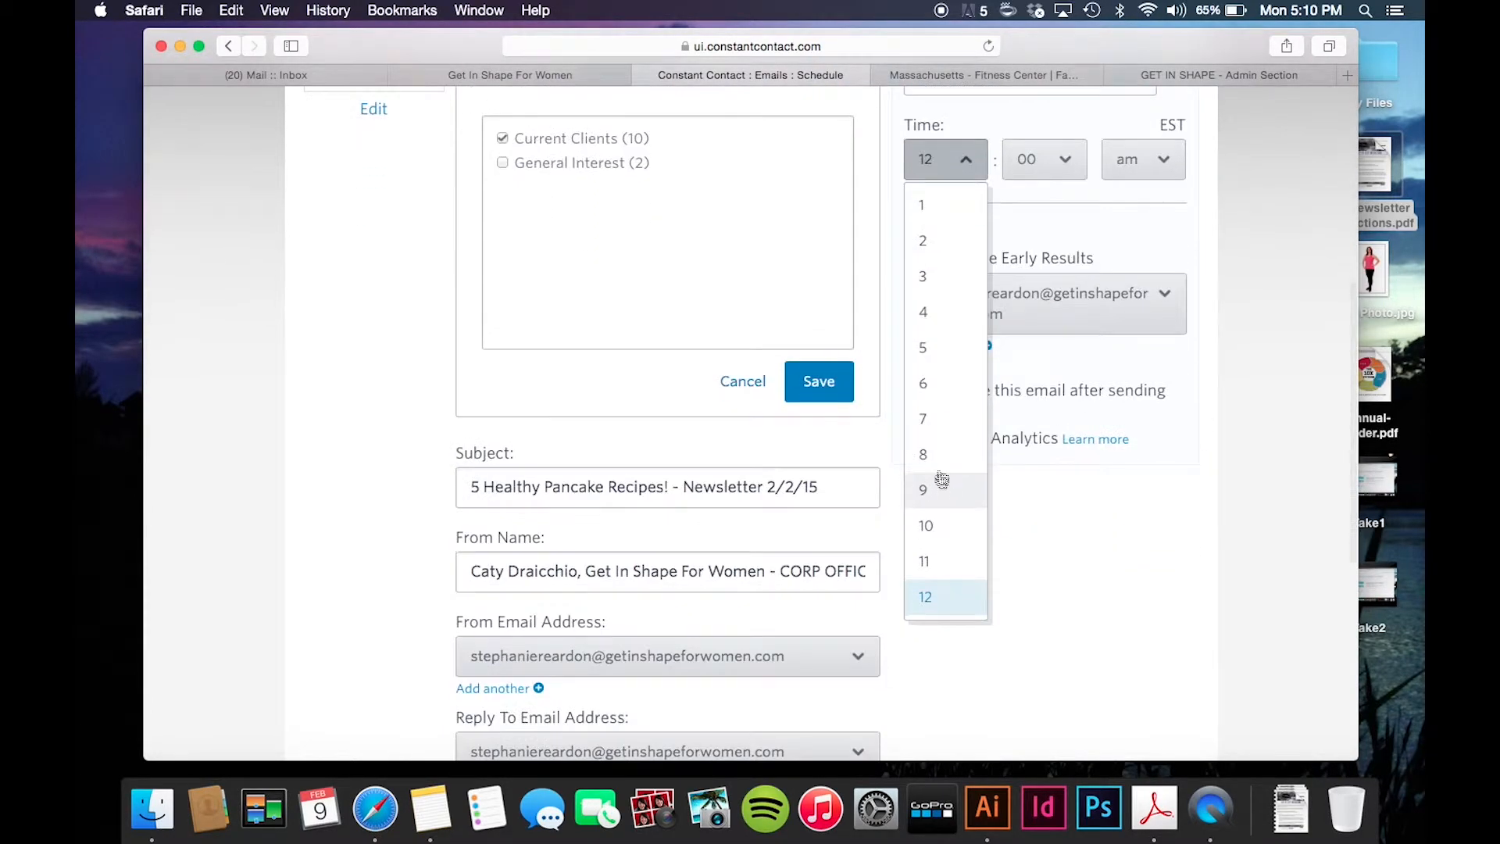
pyautogui.click(944, 420)
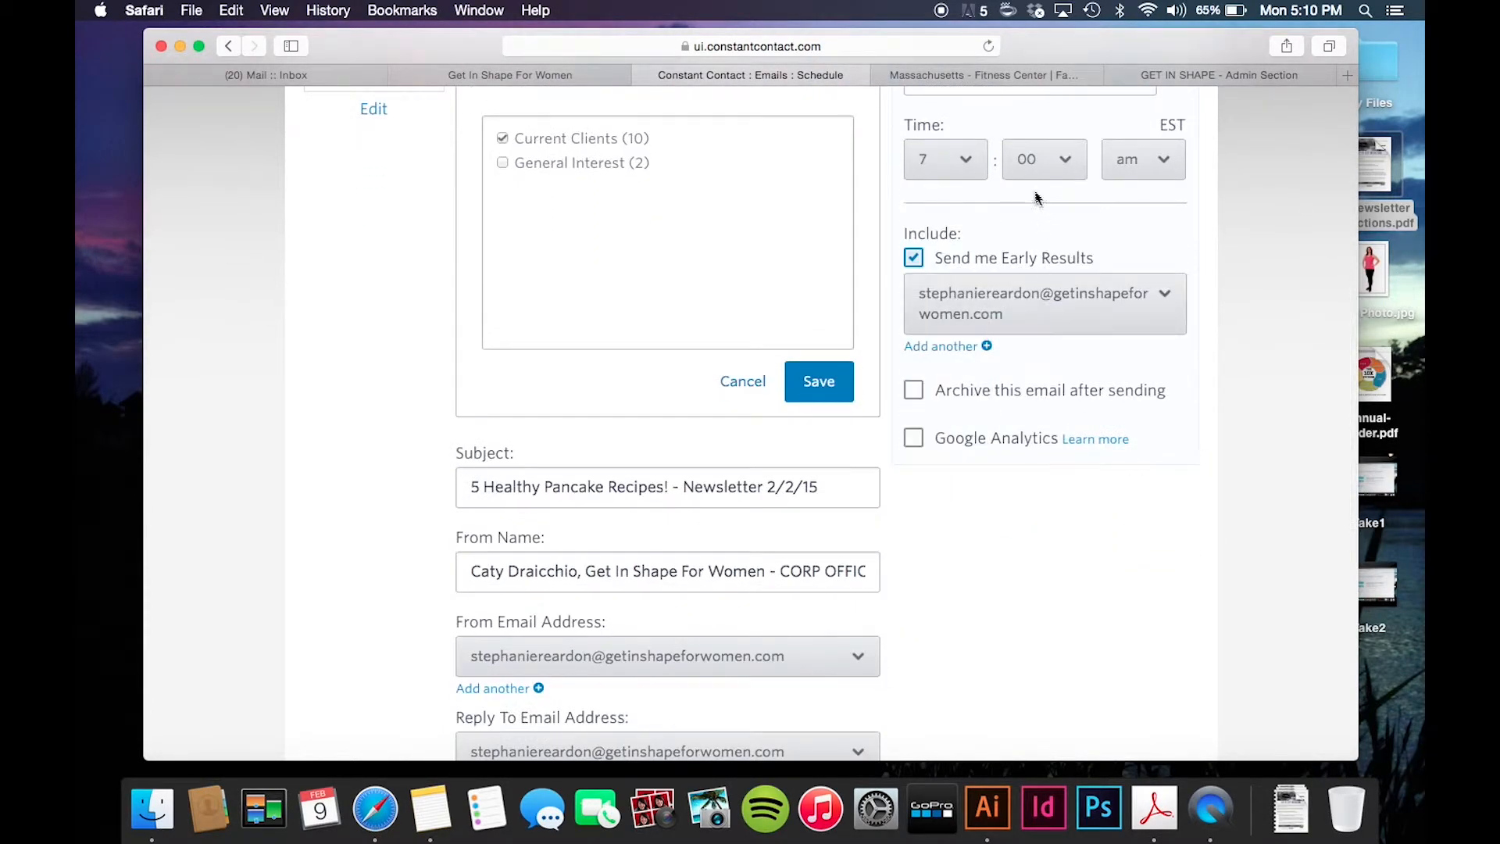
pyautogui.scroll(5, 1032, 190)
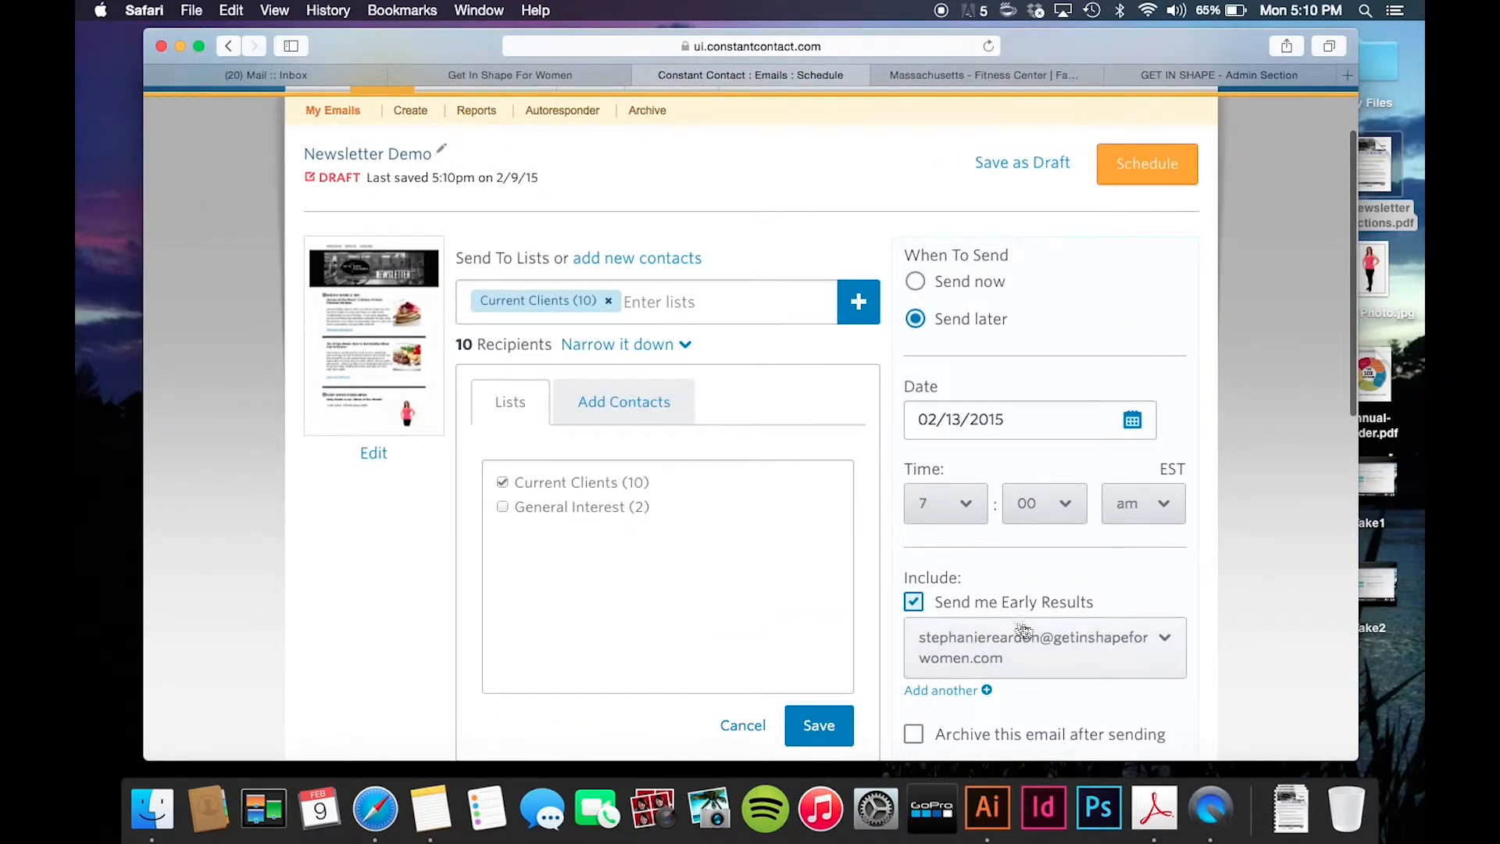
pyautogui.scroll(-3, 973, 635)
pyautogui.scroll(-2, 973, 641)
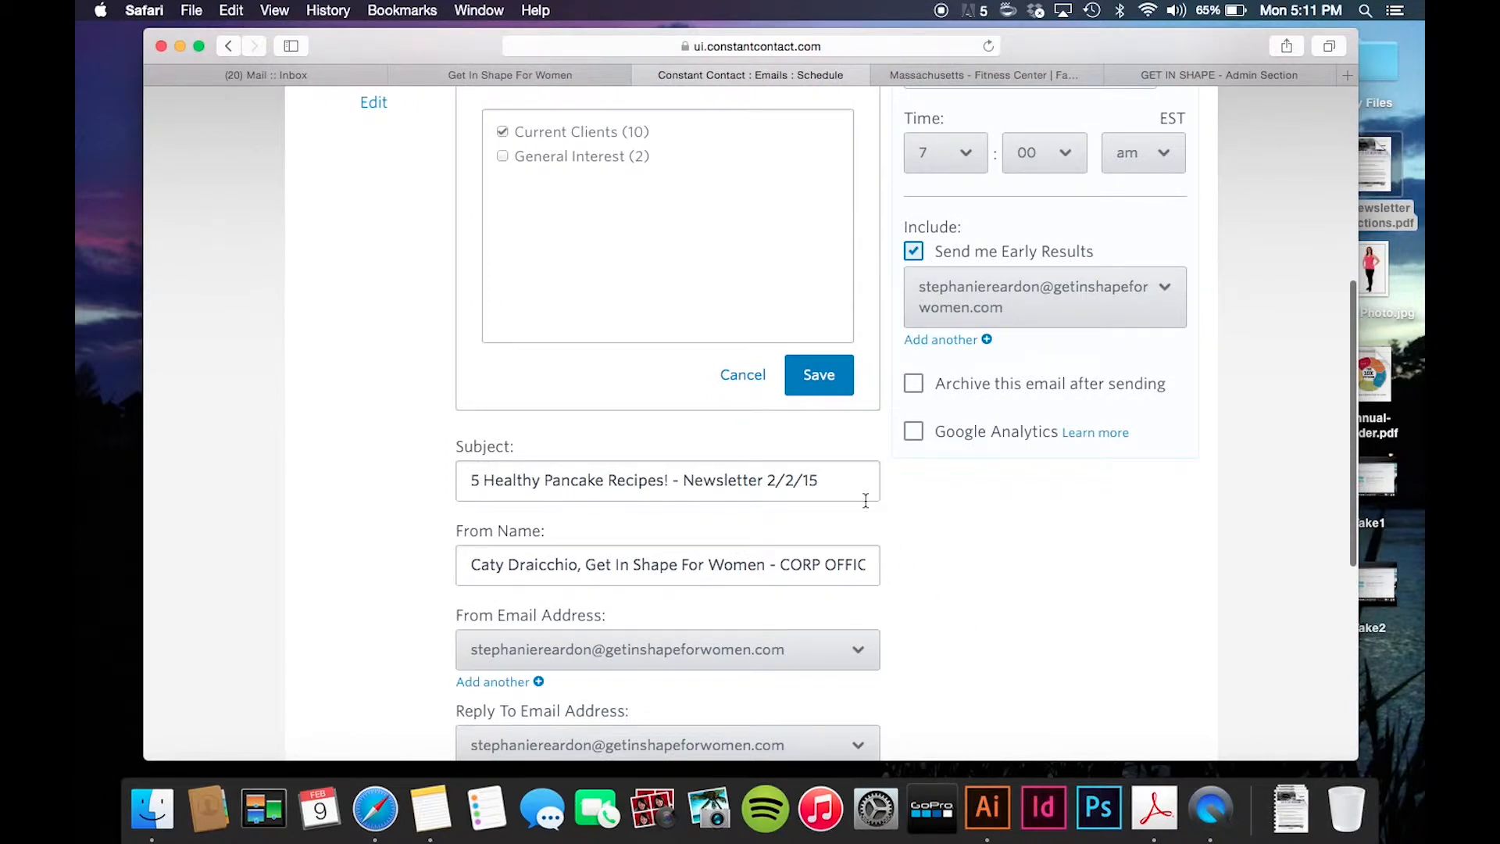
pyautogui.scroll(-1, 866, 501)
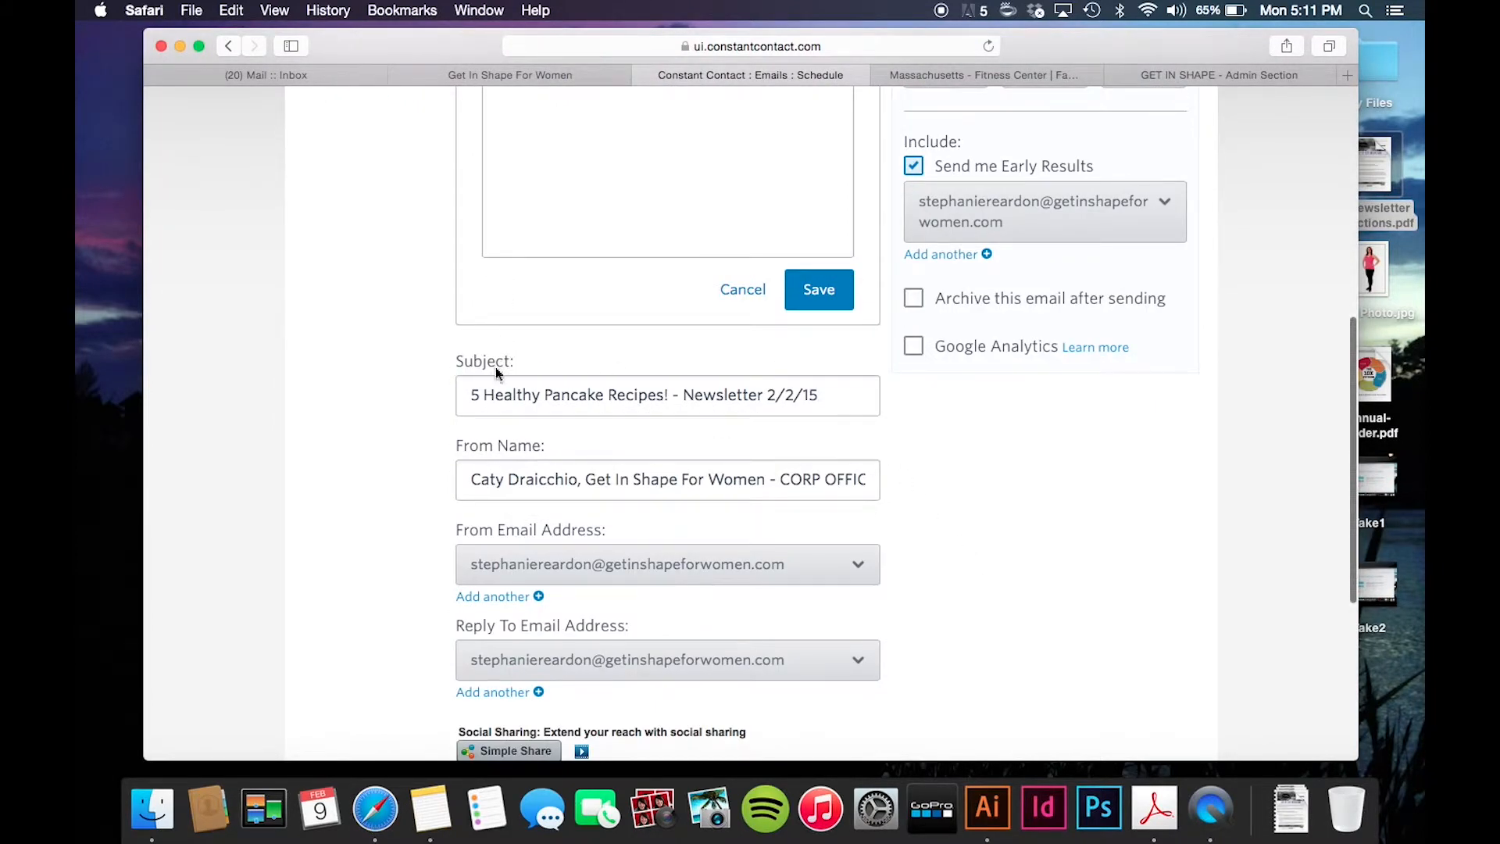
pyautogui.scroll(-2, 532, 488)
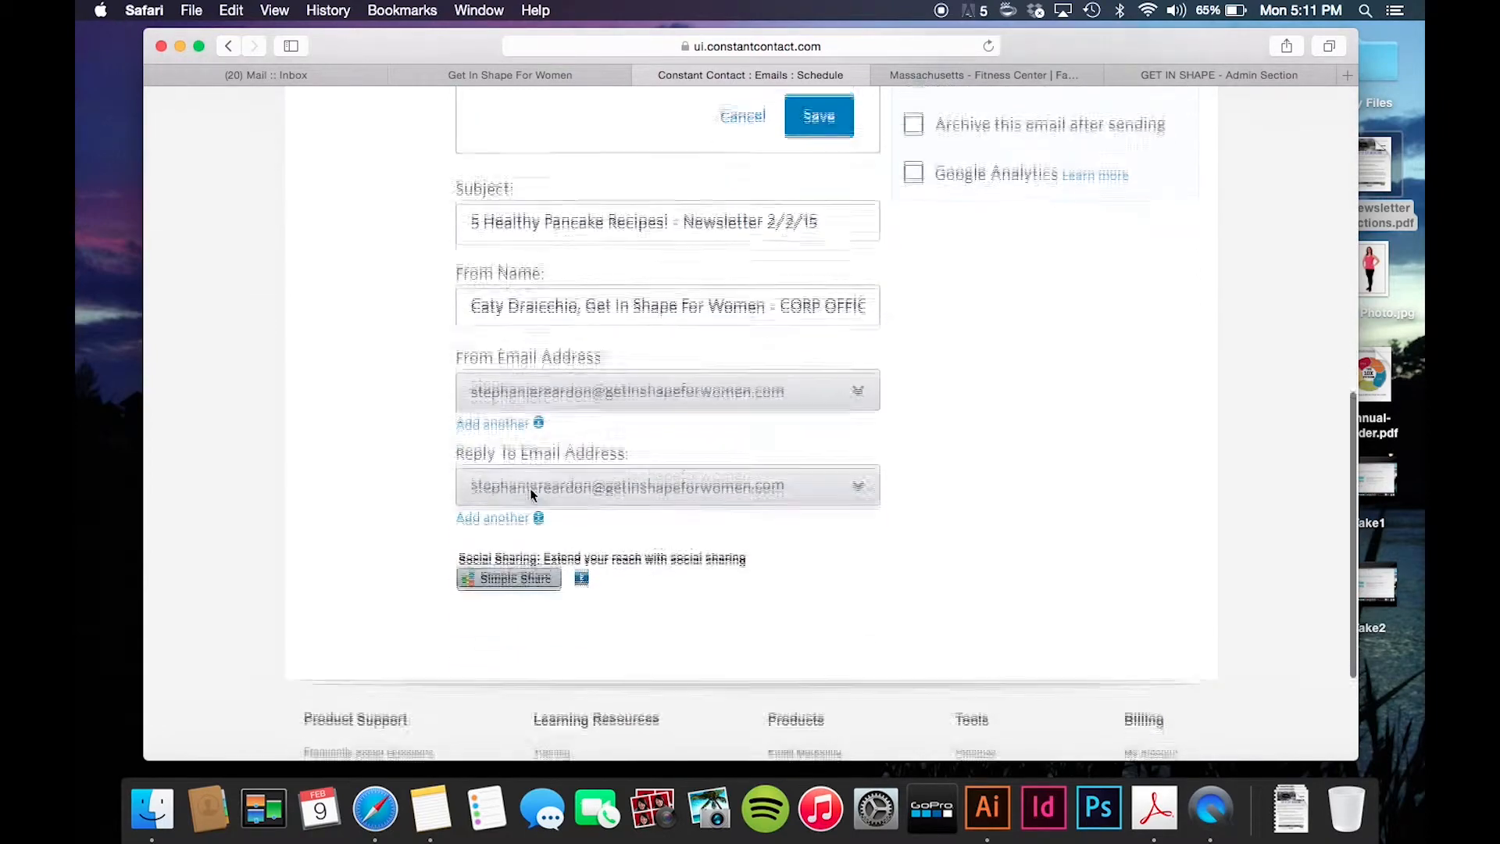
pyautogui.scroll(4, 533, 496)
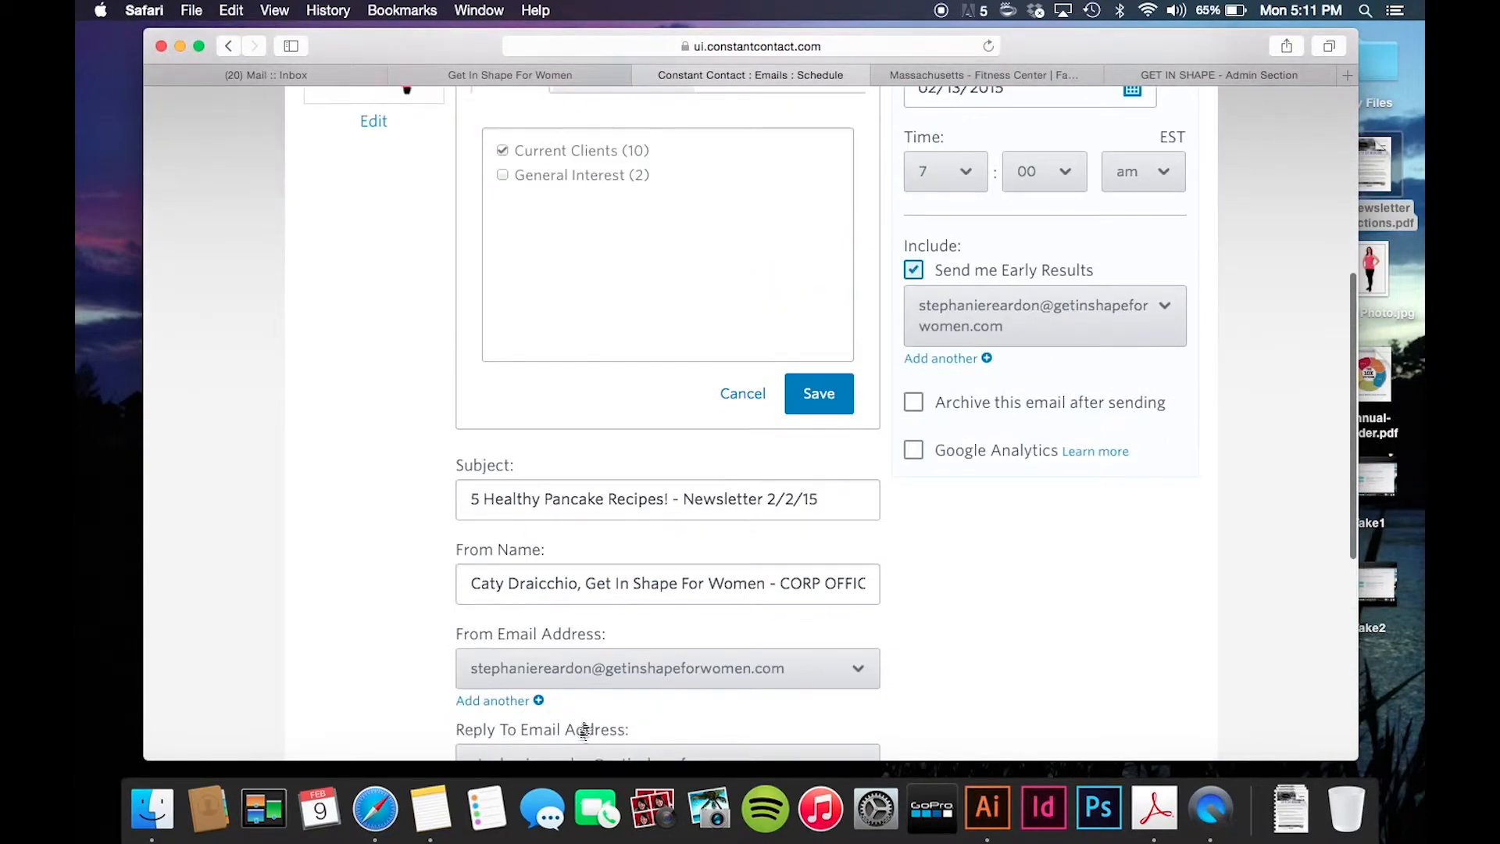
pyautogui.scroll(5, 584, 688)
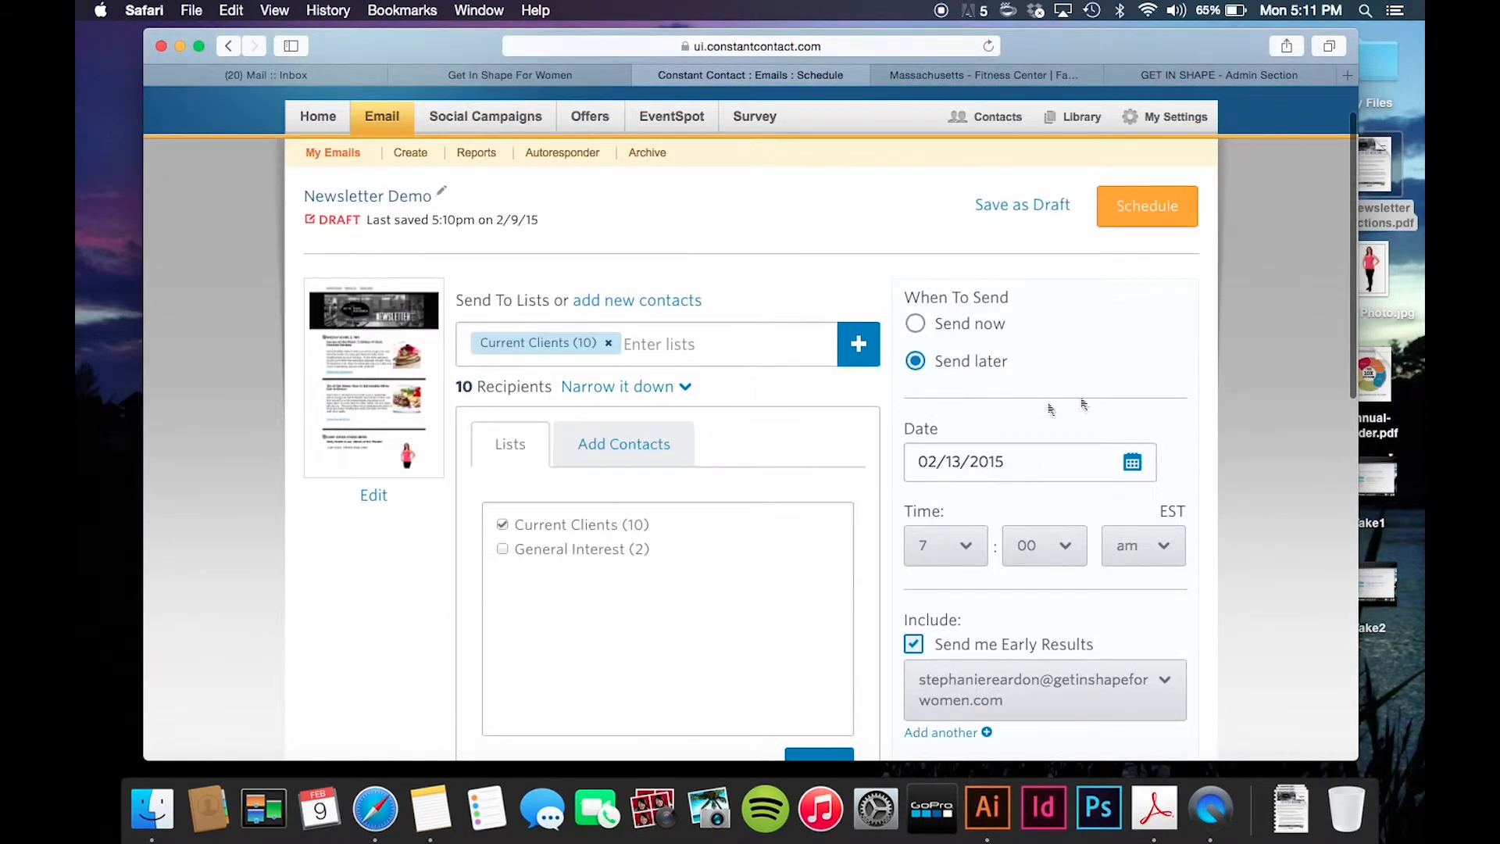
pyautogui.click(1131, 215)
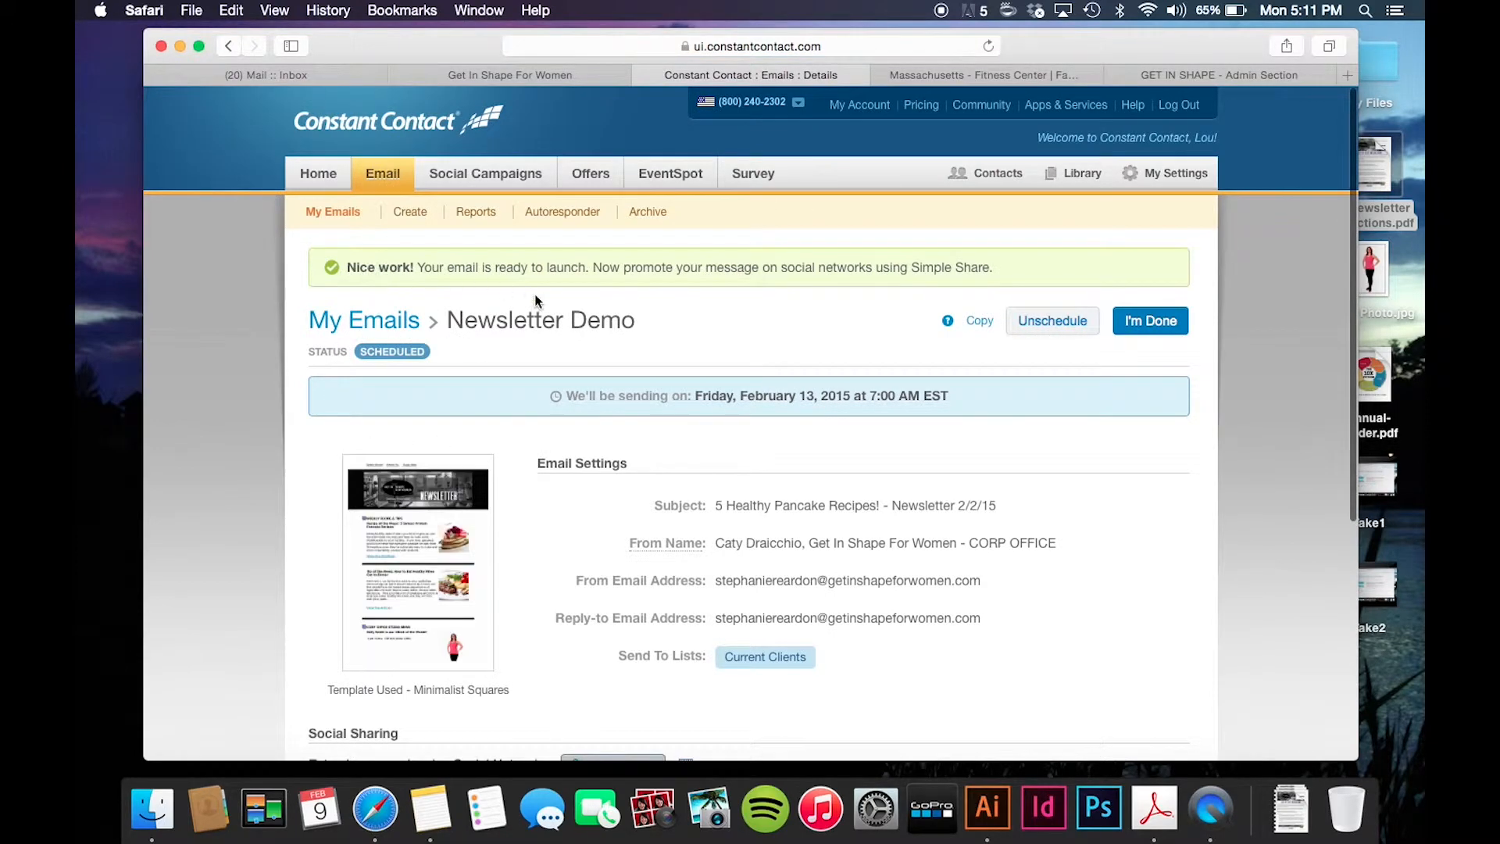
# - Open and scroll through the scheduled Newsletter Demo preview twice from the confirmation page, closing it each time
pyautogui.scroll(-2, 743, 264)
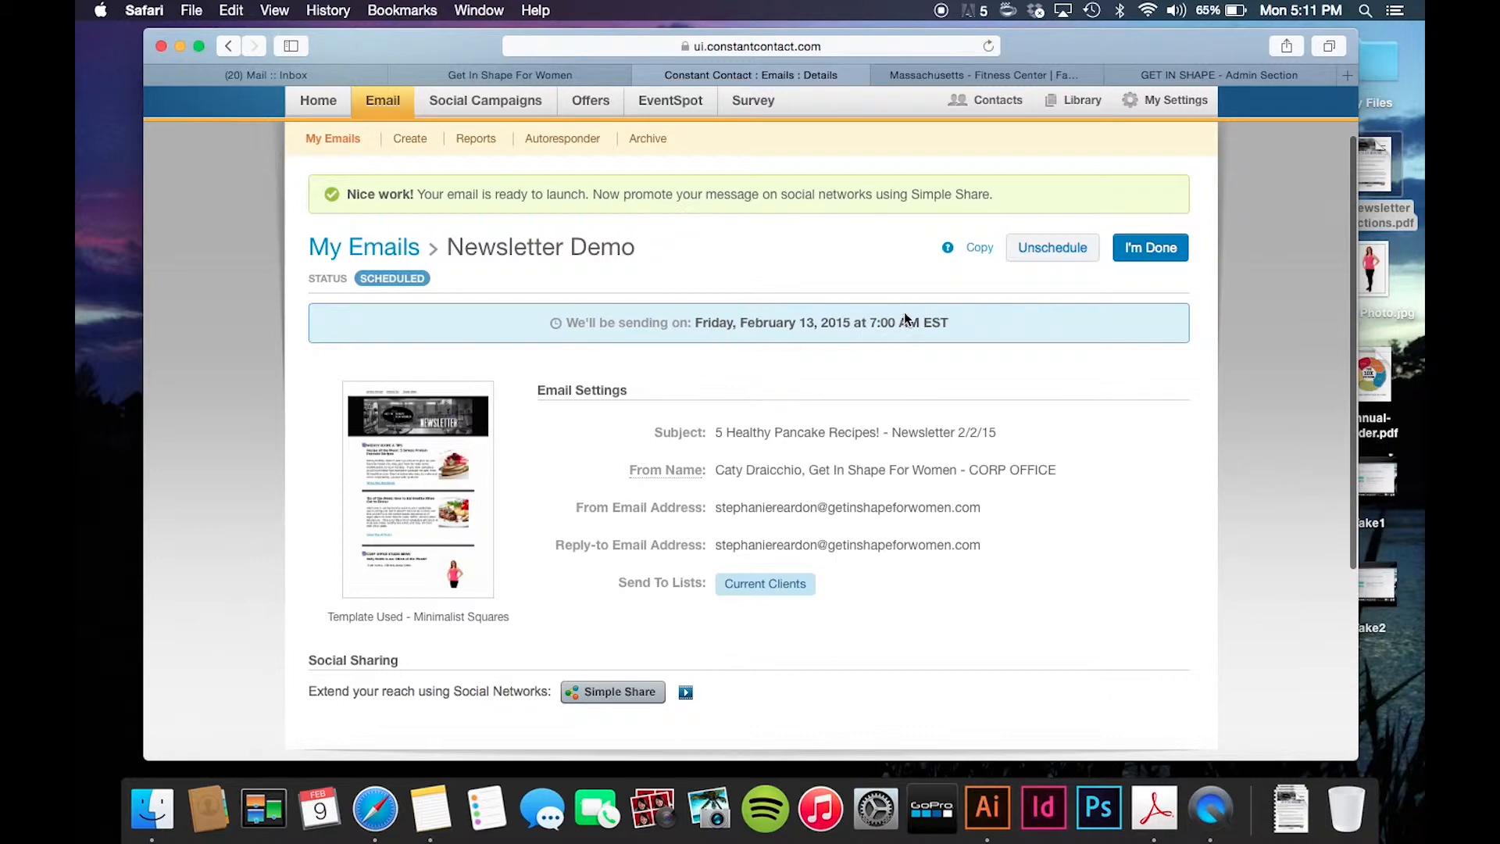
pyautogui.scroll(-3, 508, 516)
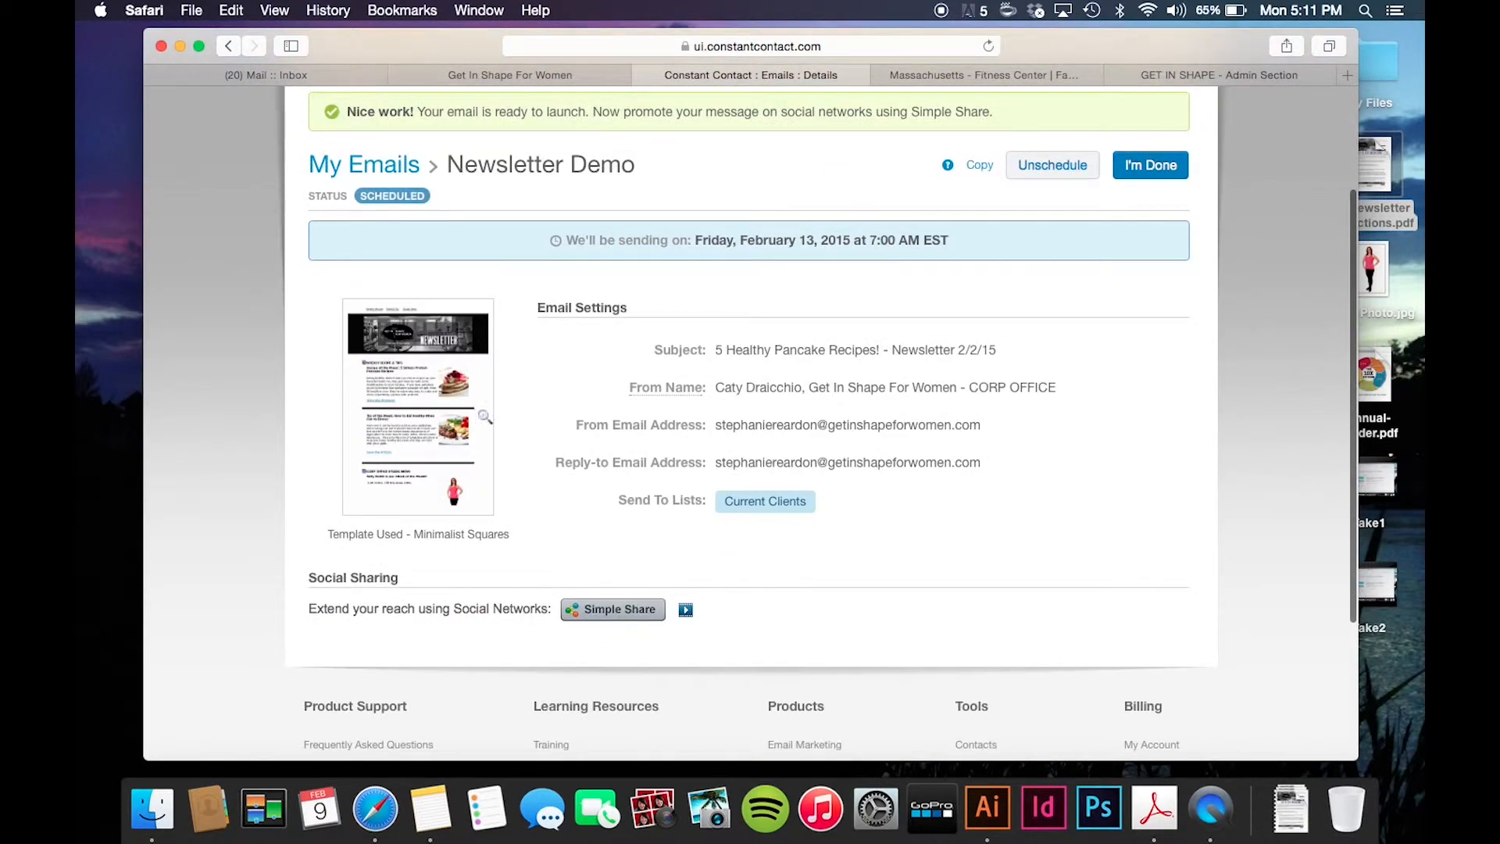
pyautogui.click(429, 365)
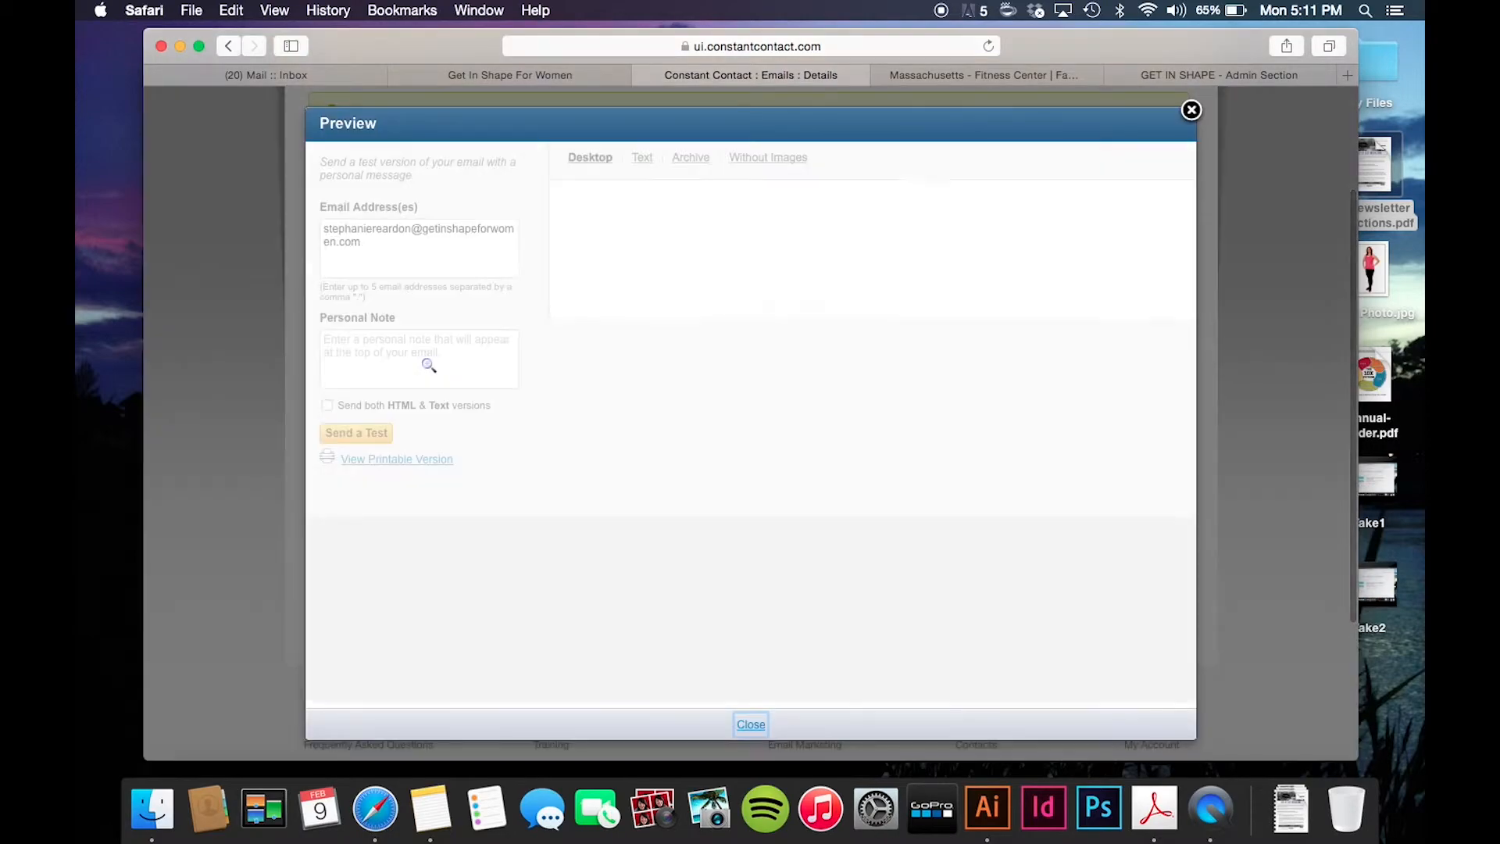
pyautogui.scroll(-15, 763, 461)
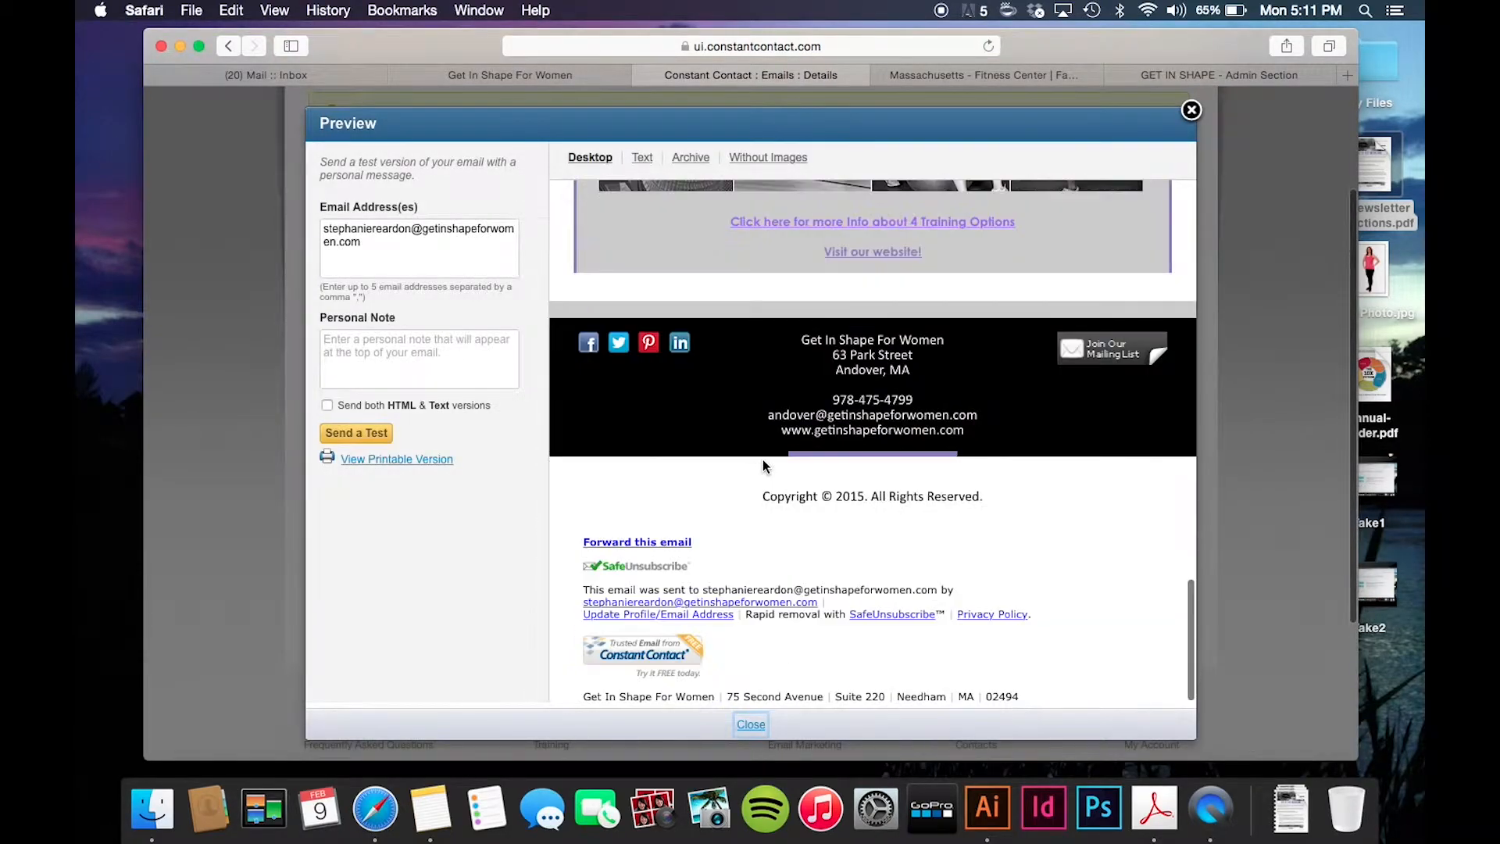
pyautogui.click(1193, 111)
pyautogui.scroll(-5, 762, 588)
pyautogui.scroll(5, 762, 588)
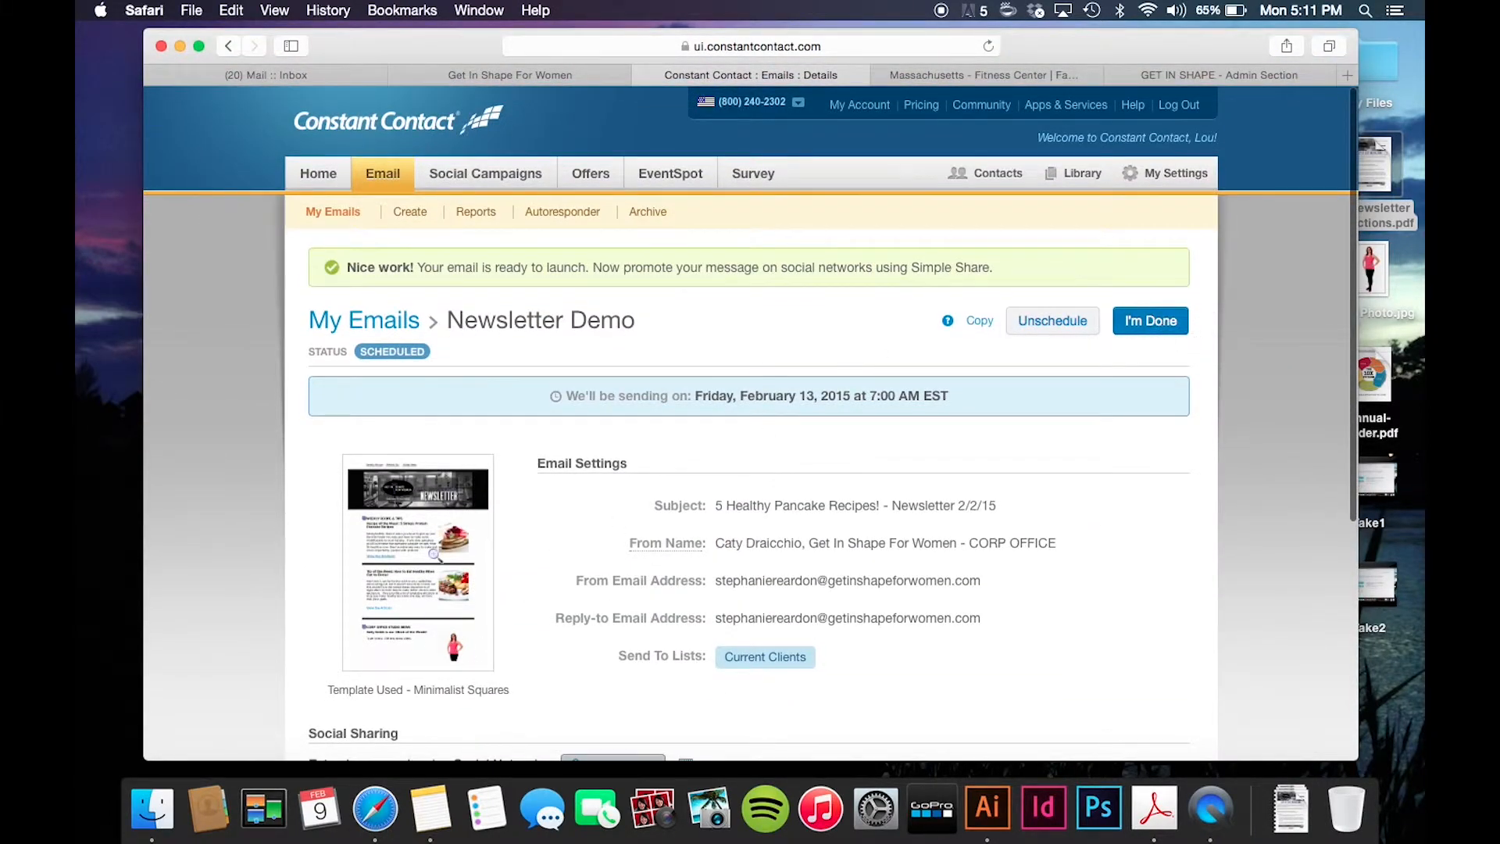
pyautogui.click(433, 553)
pyautogui.scroll(-10, 669, 583)
pyautogui.scroll(10, 669, 583)
pyautogui.click(1192, 109)
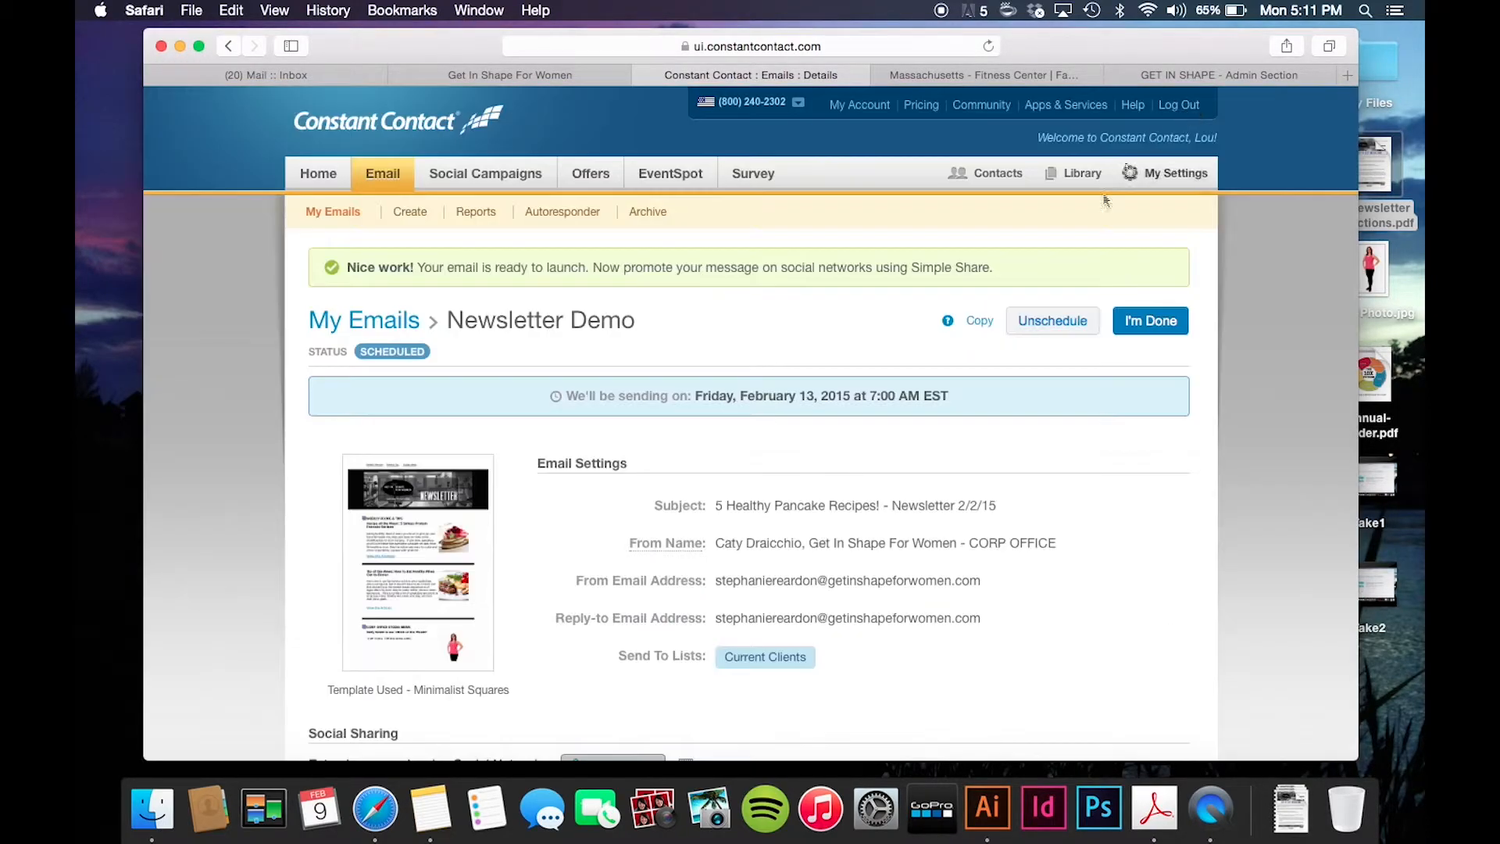
# - Unschedule Newsletter Demo and return to the list of saved emails
pyautogui.click(1036, 326)
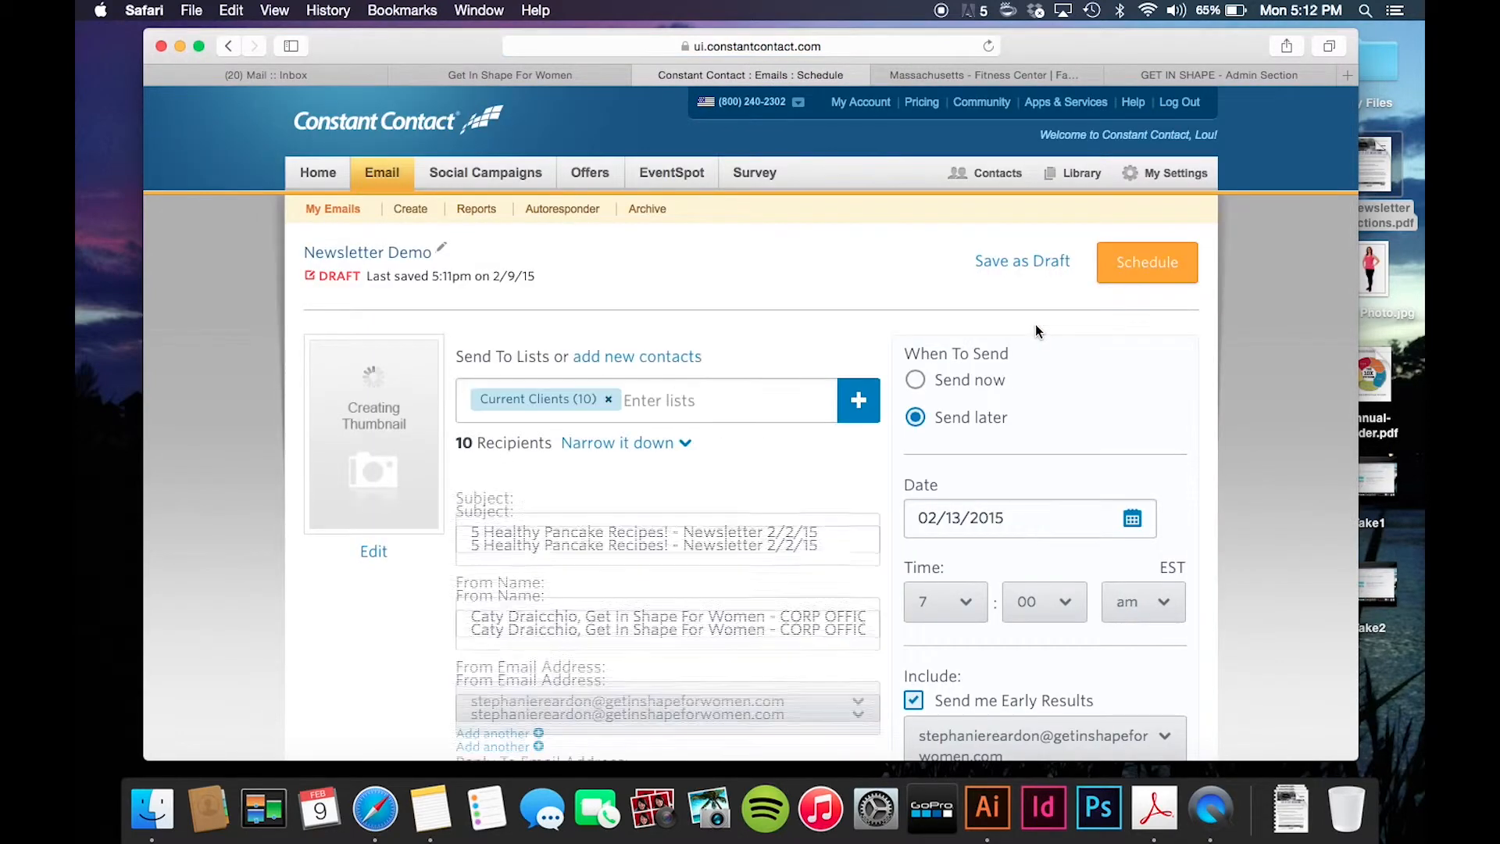
pyautogui.scroll(-3, 744, 598)
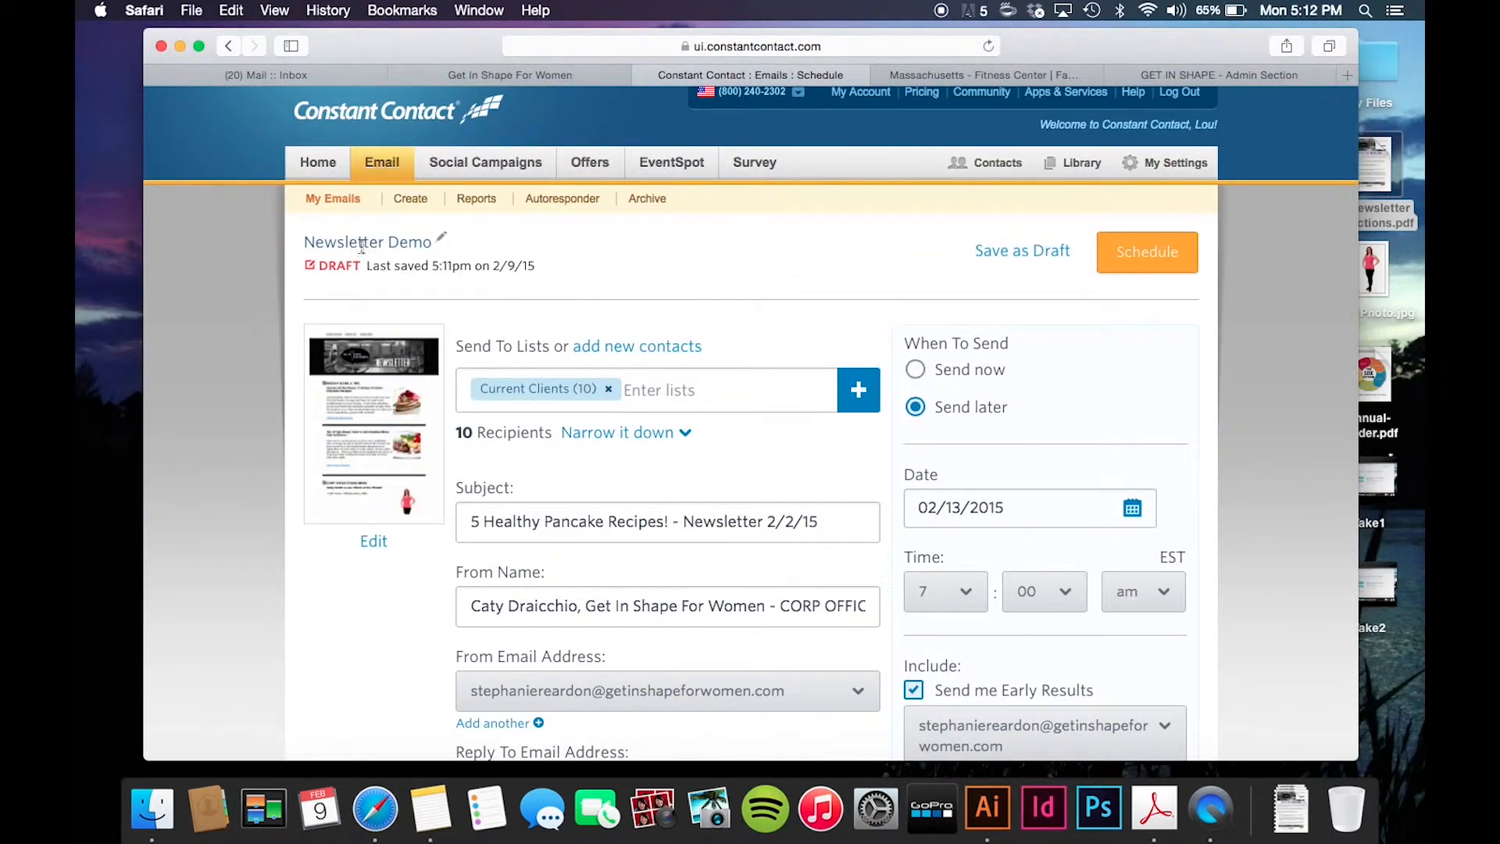
pyautogui.click(443, 245)
pyautogui.click(333, 199)
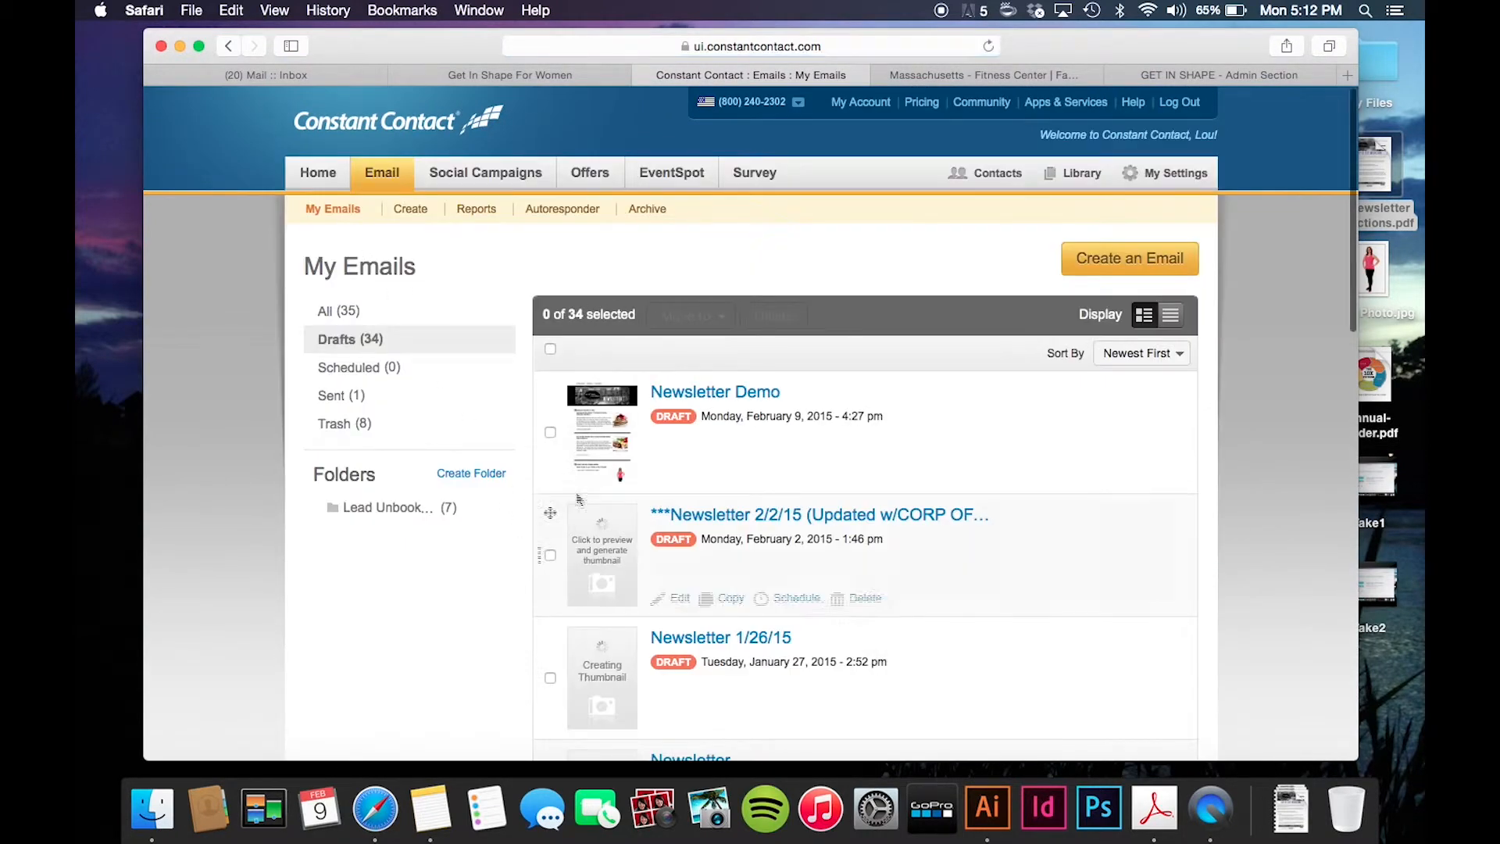
# - Reopen Newsletter Demo in the editor, continue to its Schedule page, then return to the account home
pyautogui.click(708, 399)
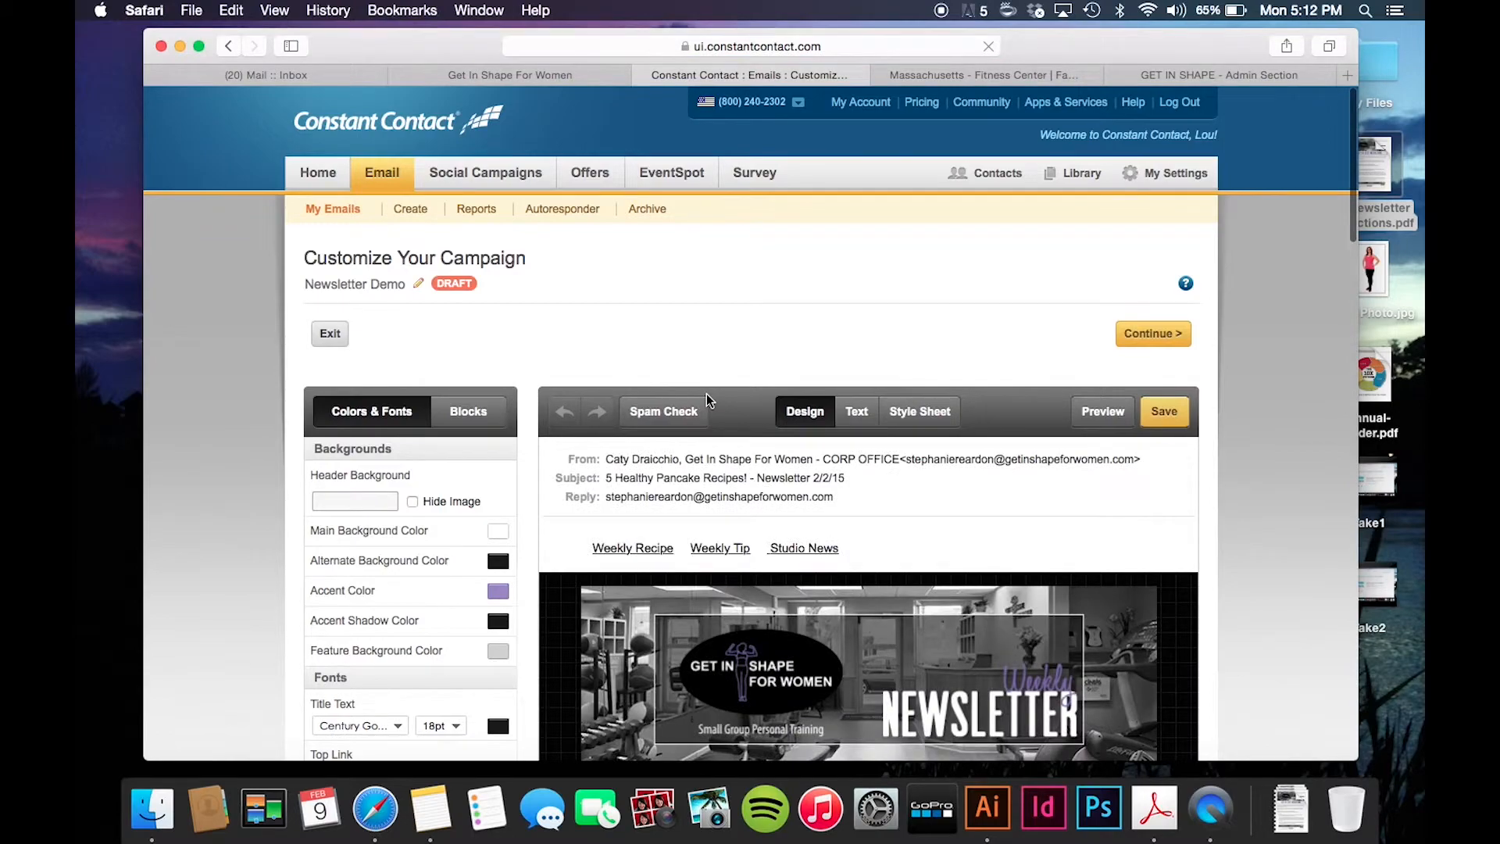
pyautogui.scroll(-10, 934, 595)
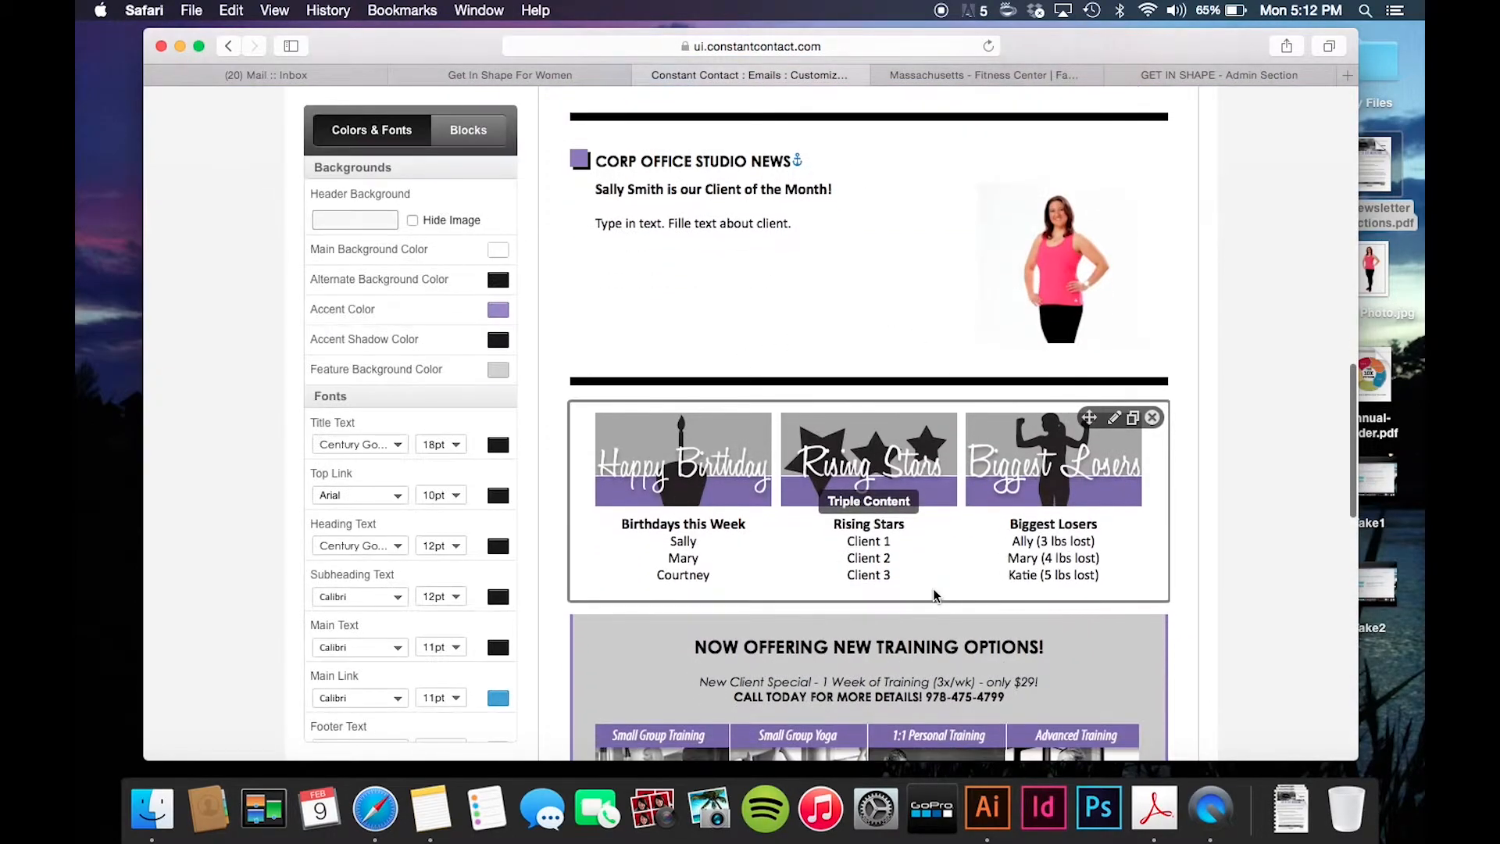
pyautogui.scroll(-10, 935, 595)
pyautogui.scroll(15, 935, 593)
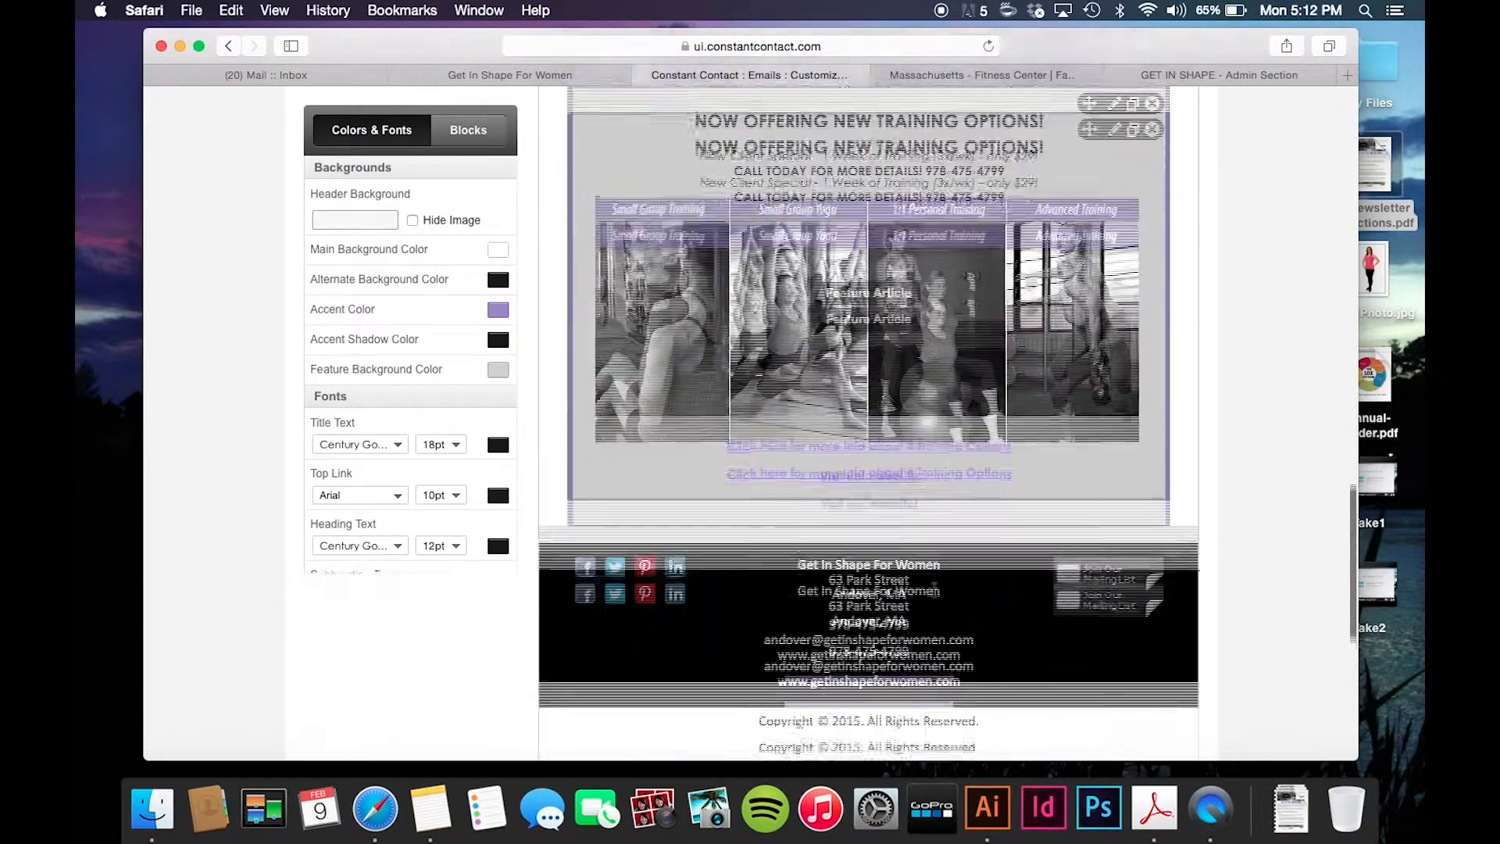
pyautogui.scroll(15, 935, 590)
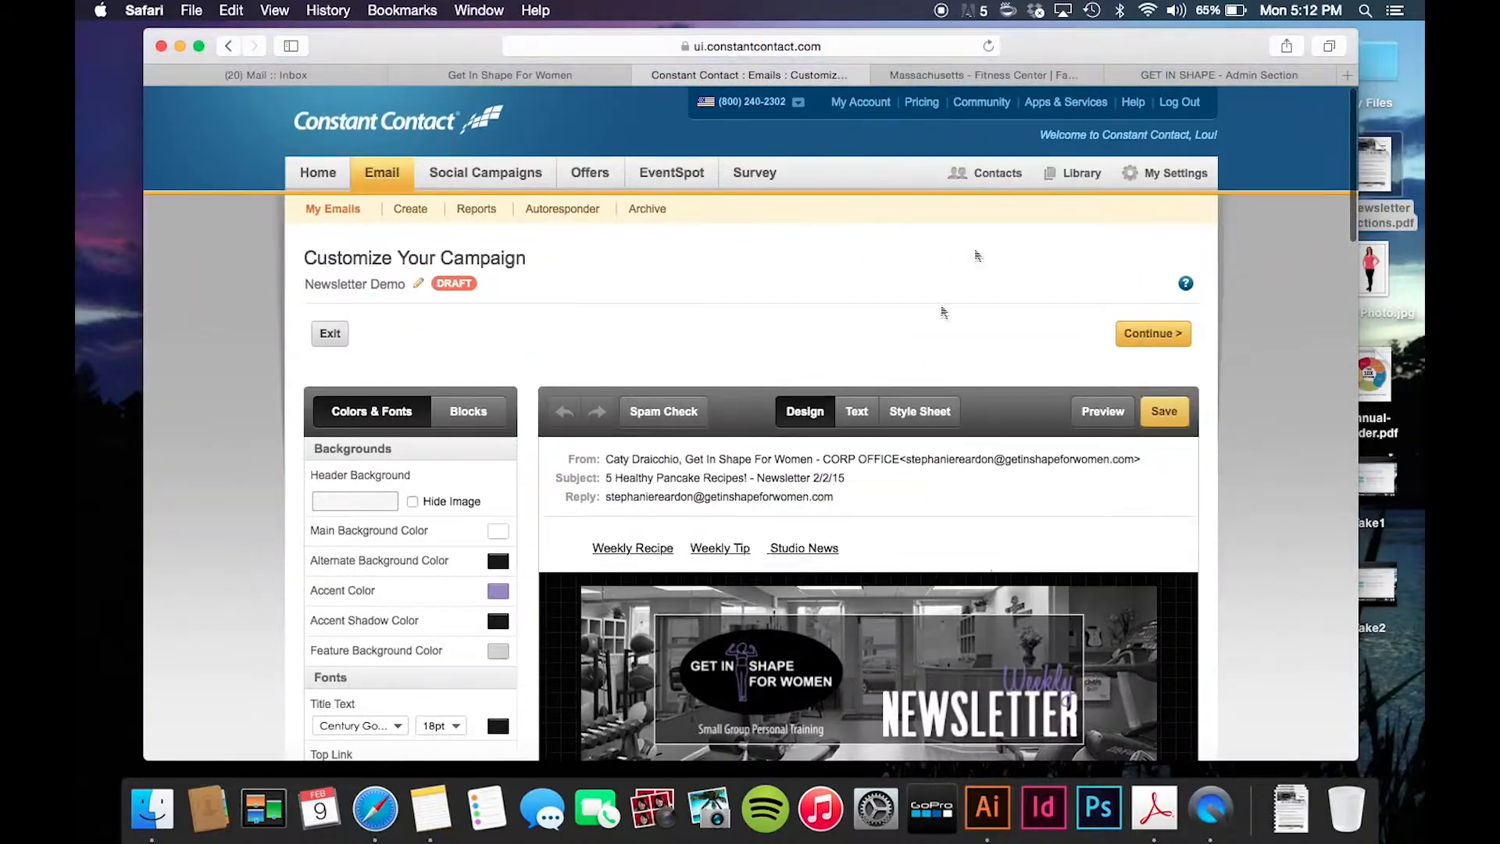
pyautogui.click(1149, 334)
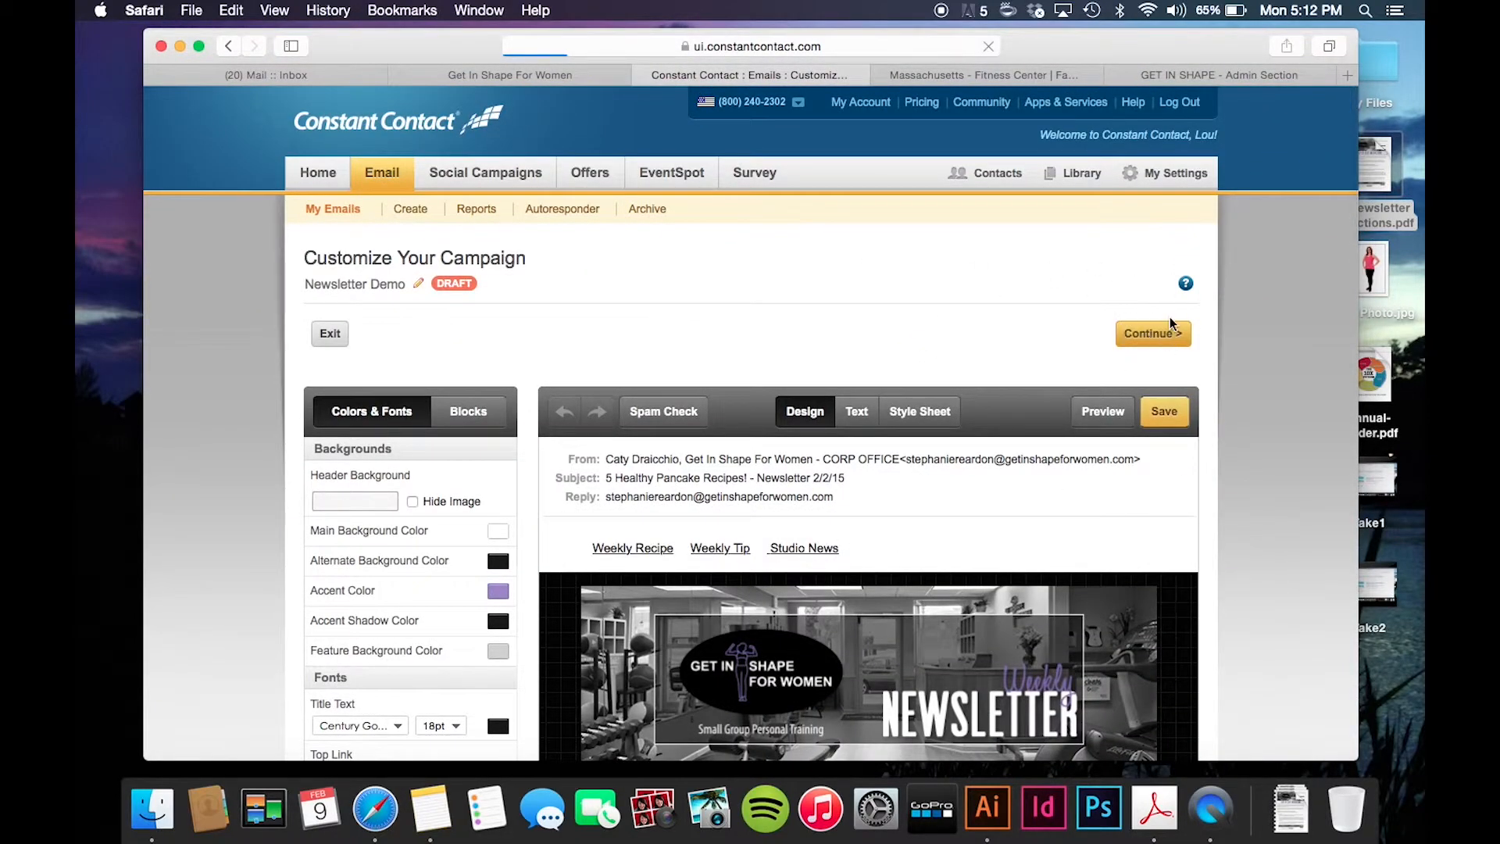
pyautogui.scroll(-10, 810, 543)
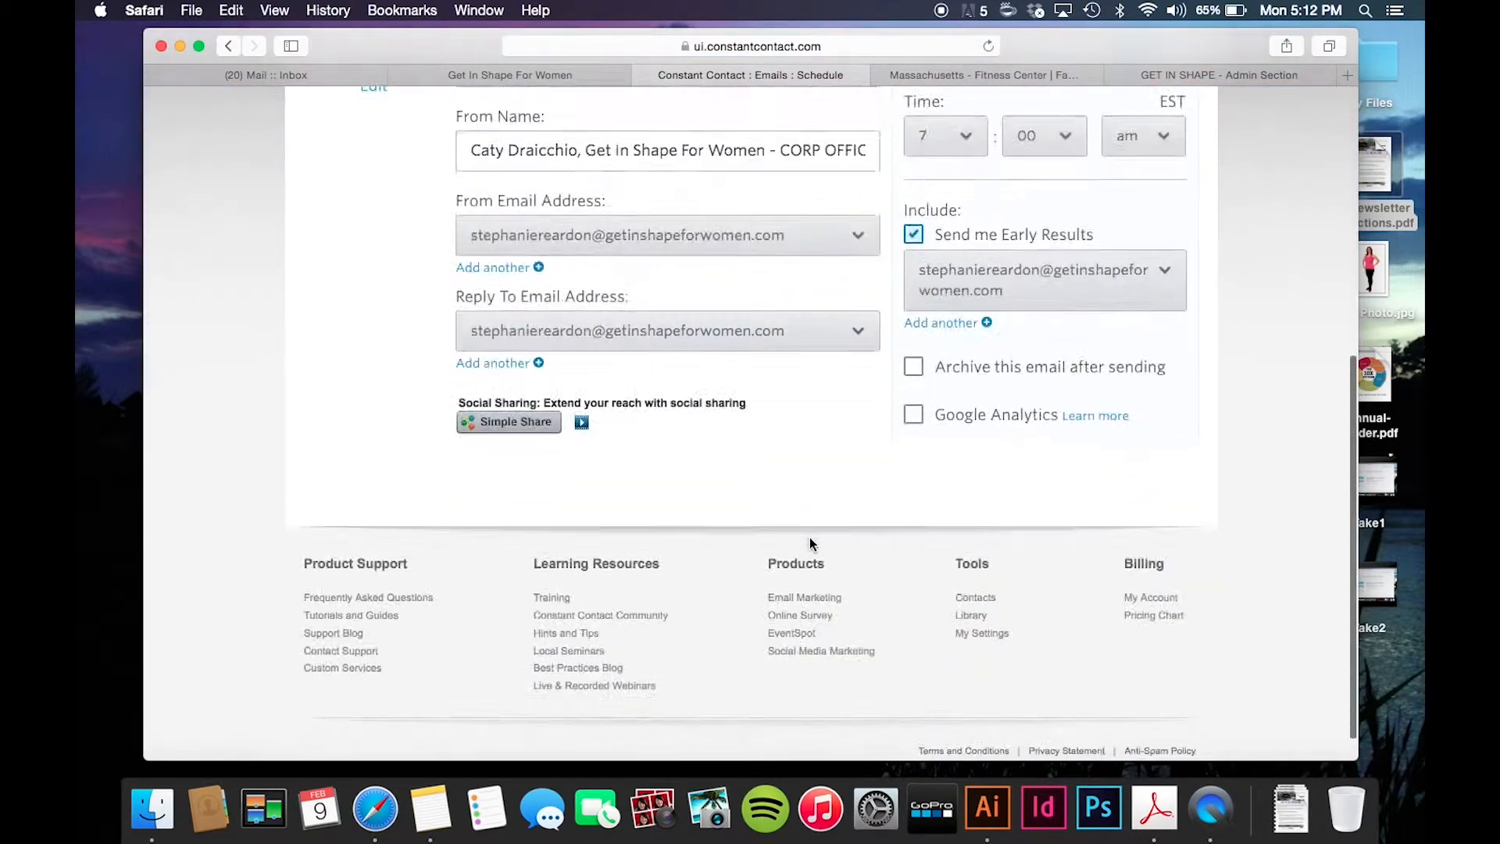
pyautogui.scroll(-10, 810, 539)
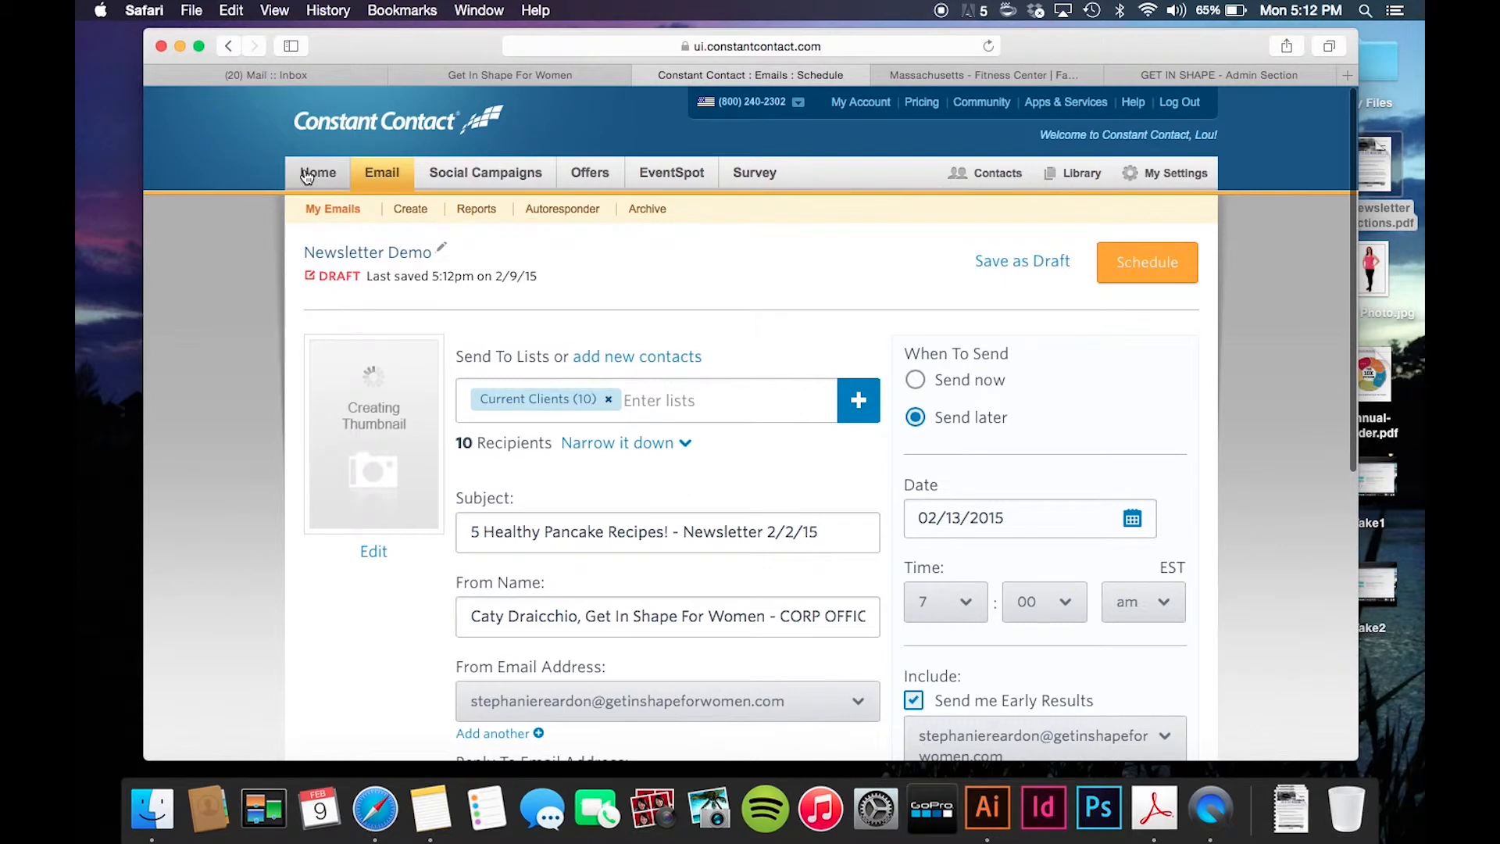
pyautogui.click(305, 174)
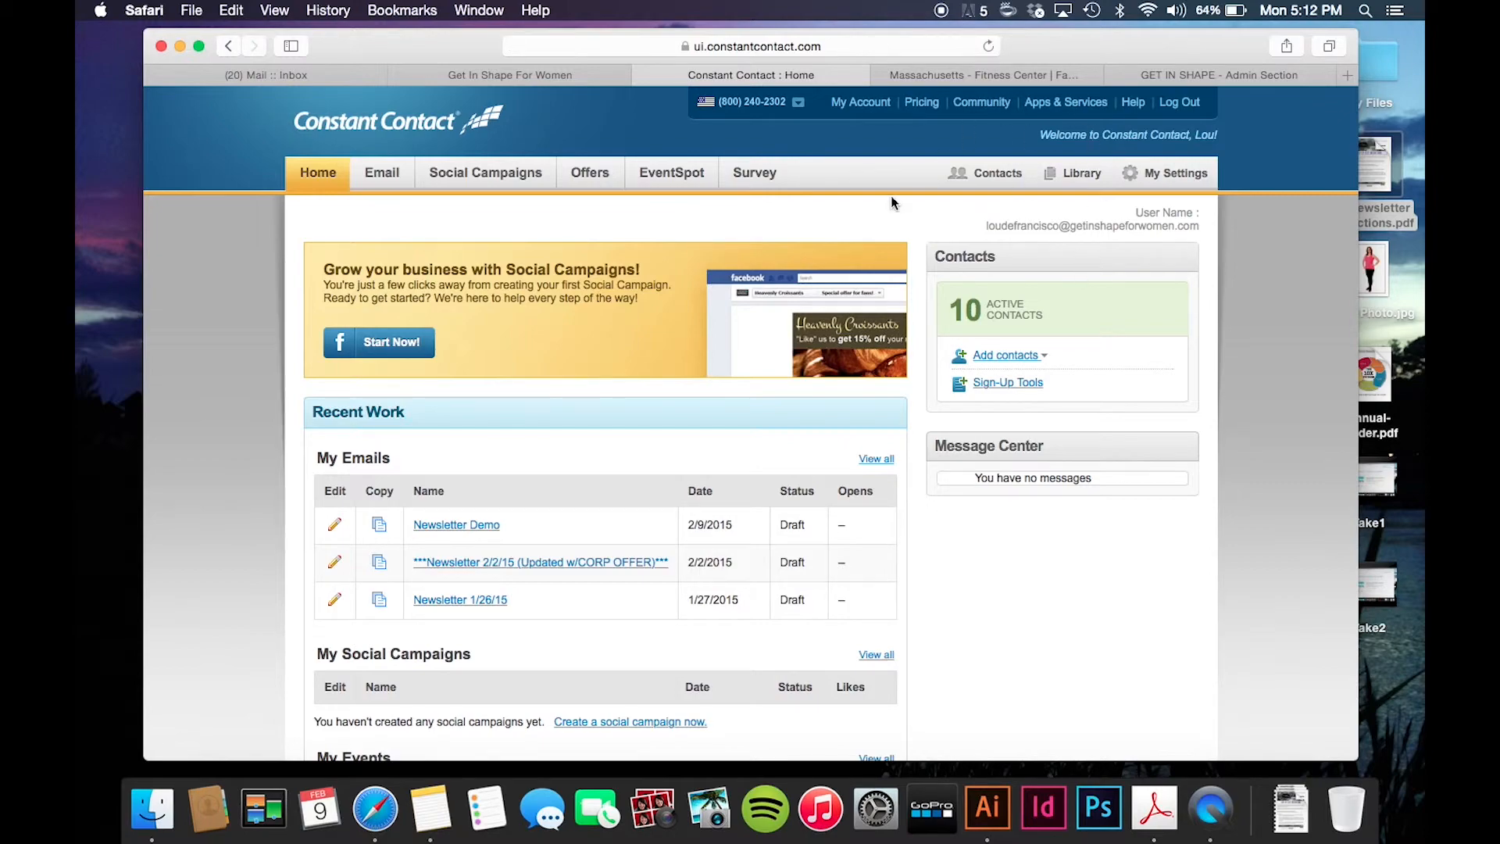
# - Browse the Product Tutorials and Guides page from the home page footer, then close its tab
pyautogui.scroll(-6, 828, 205)
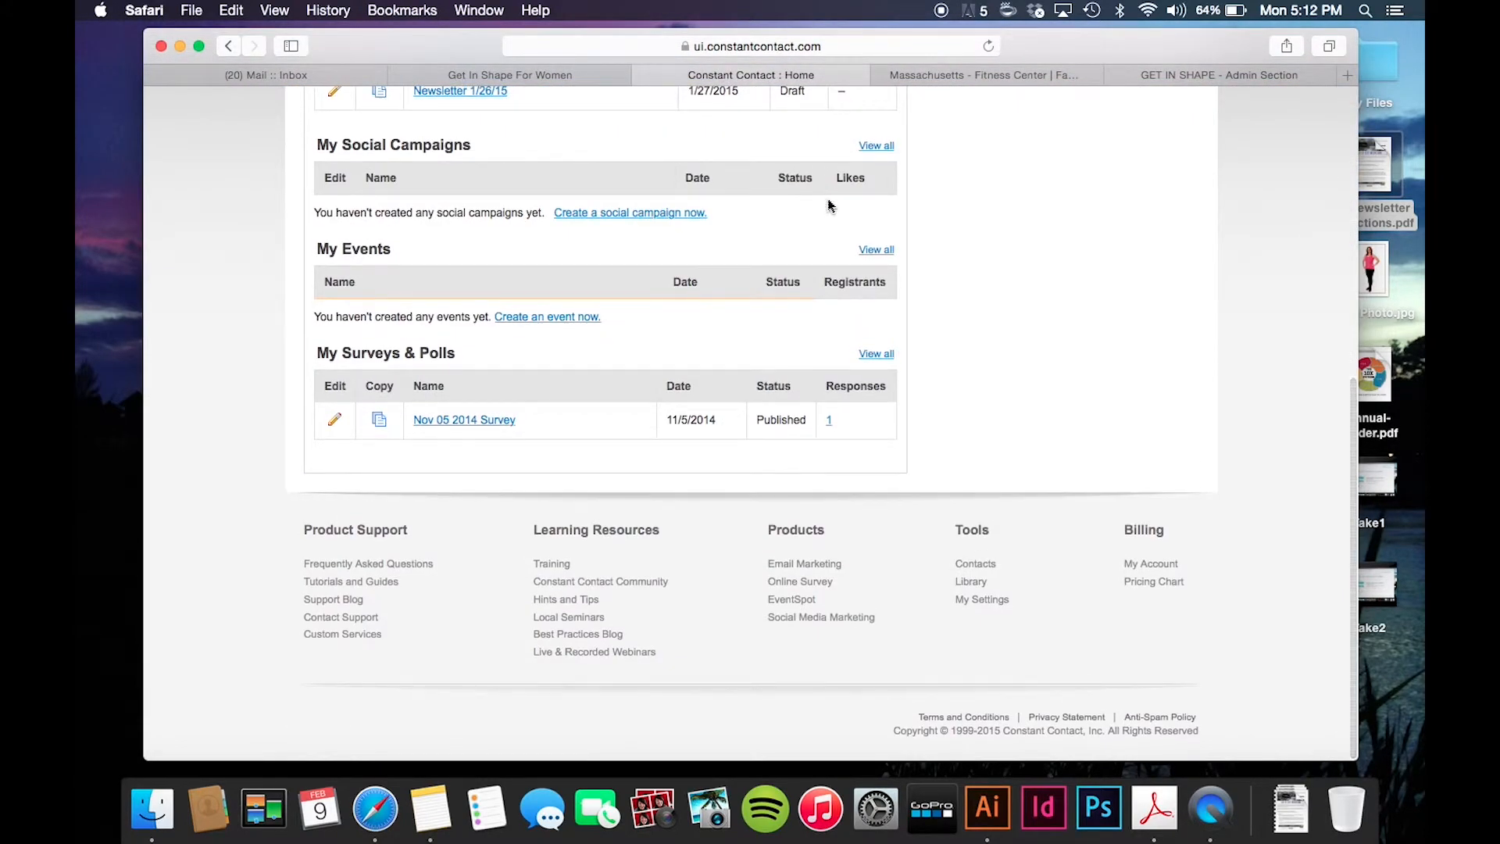
pyautogui.click(351, 583)
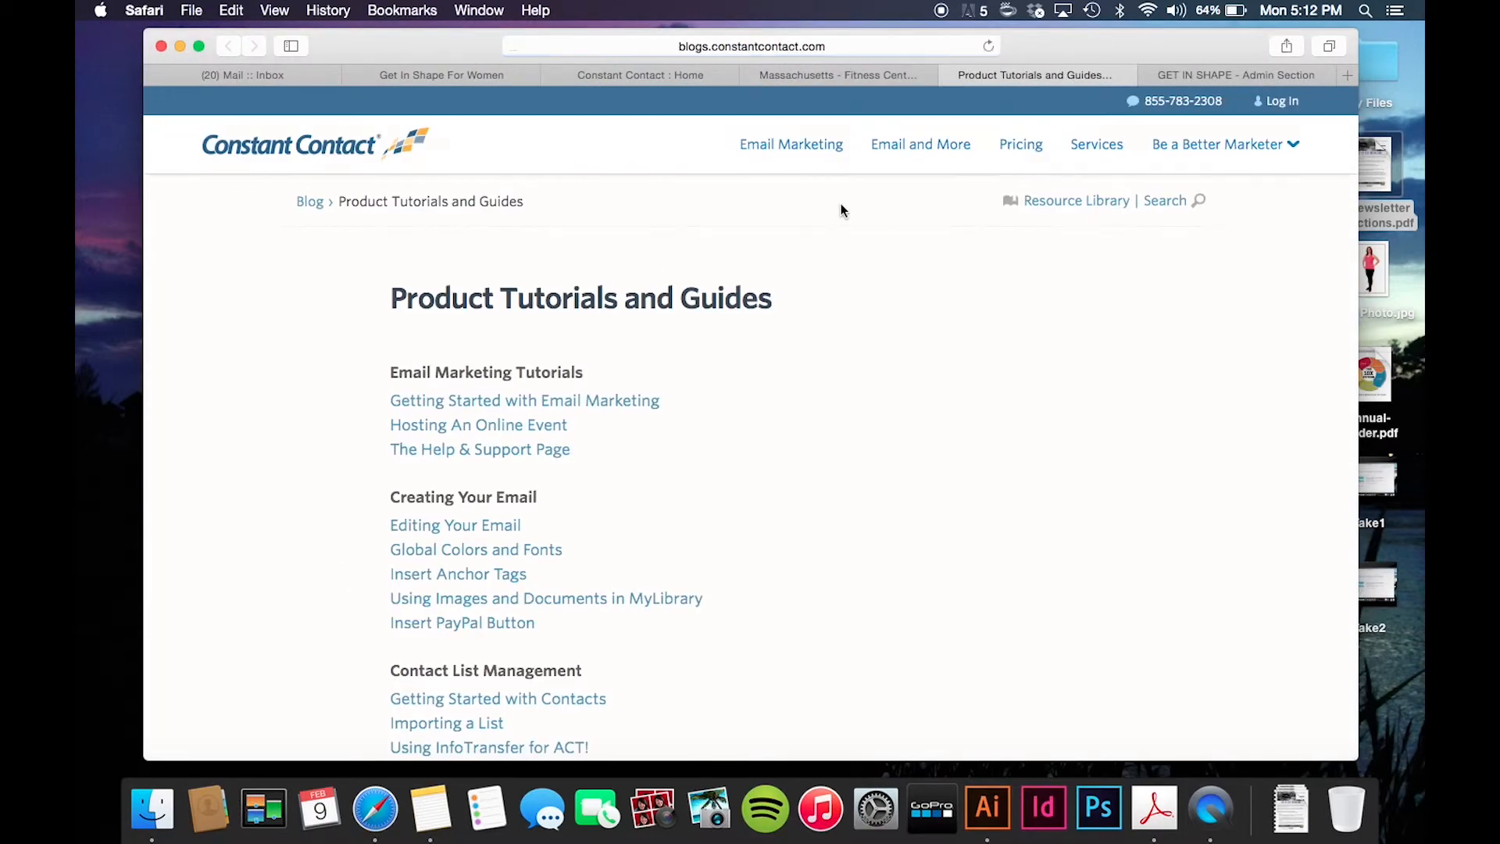
pyautogui.scroll(-5, 602, 540)
pyautogui.scroll(-5, 602, 539)
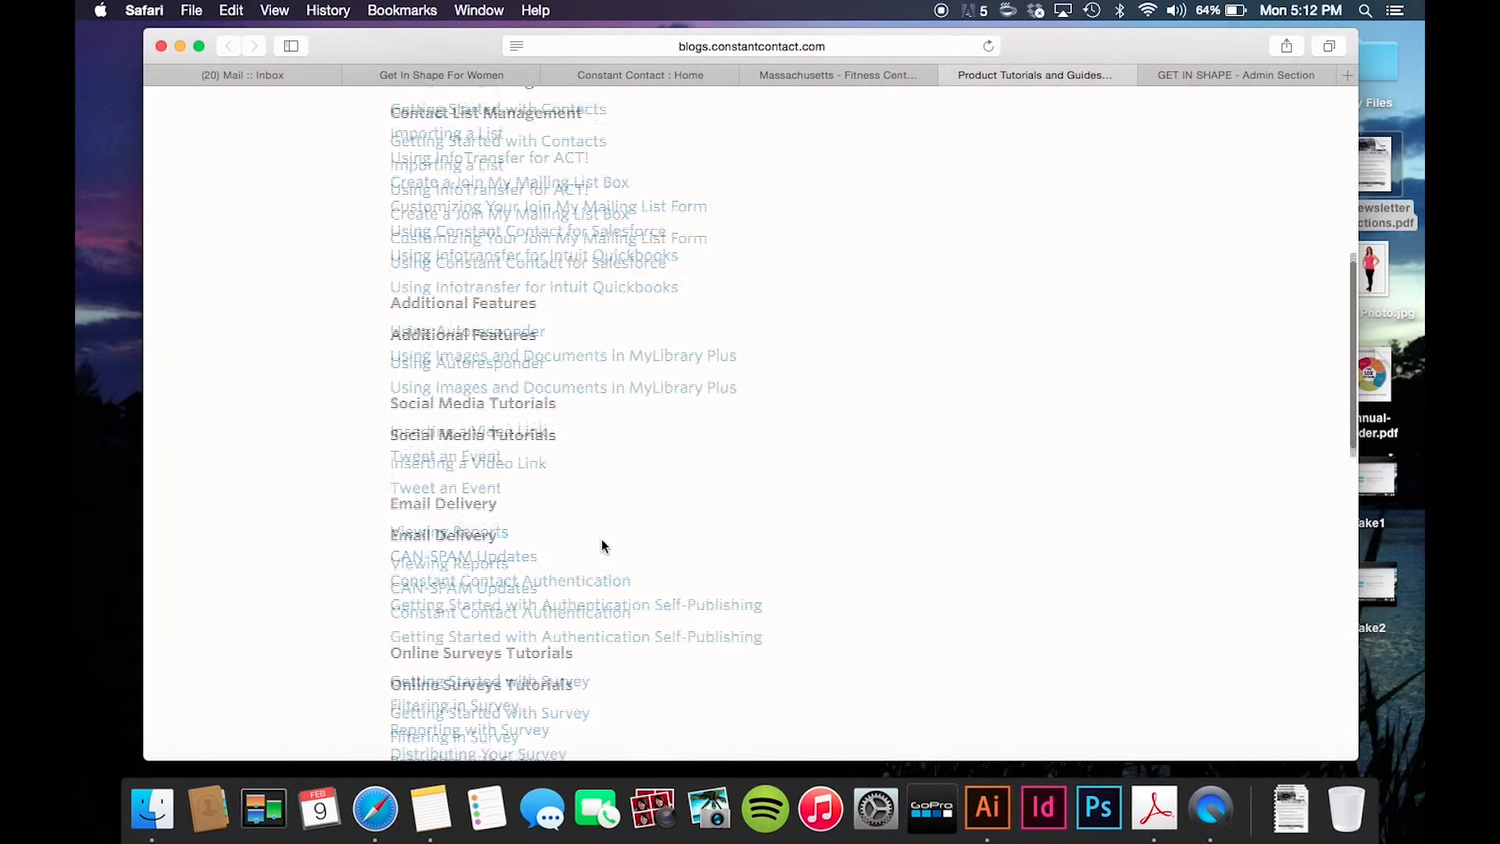
pyautogui.scroll(8, 601, 539)
pyautogui.scroll(-4, 601, 539)
pyautogui.scroll(-3, 594, 556)
pyautogui.scroll(6, 594, 556)
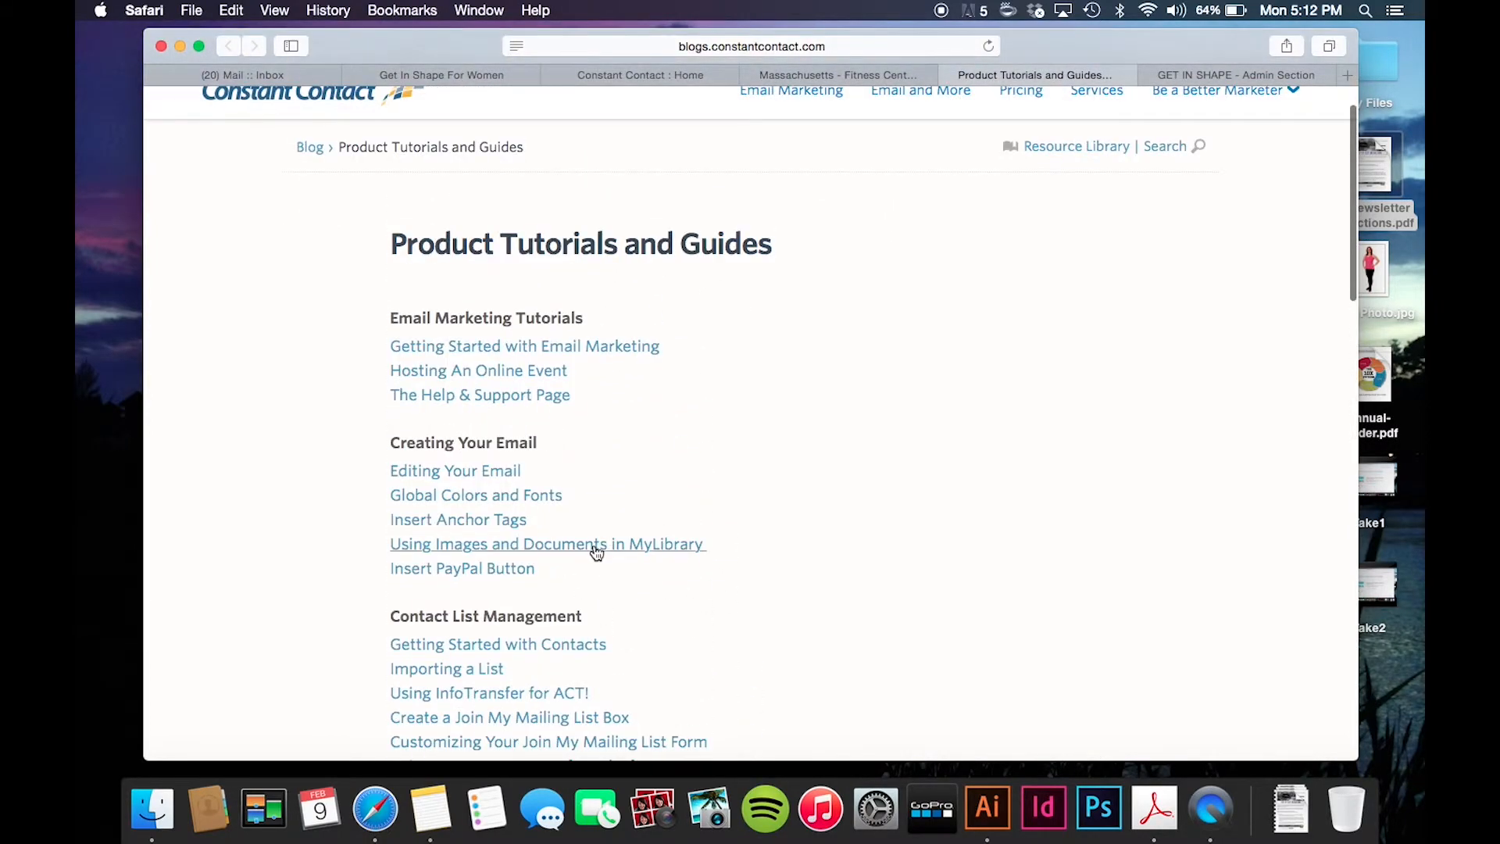
pyautogui.scroll(-1, 596, 552)
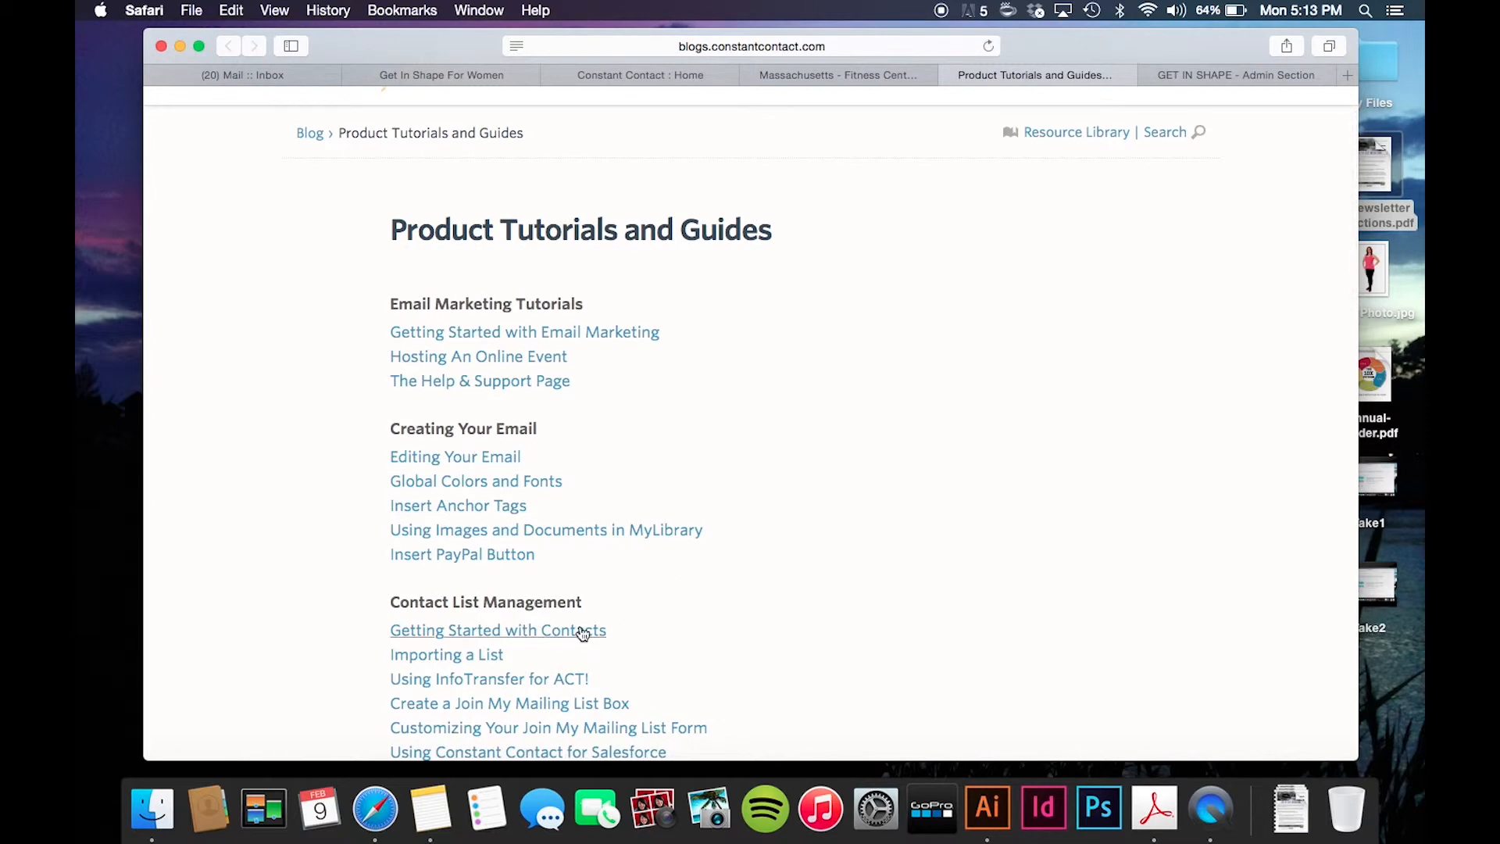
pyautogui.scroll(3, 567, 634)
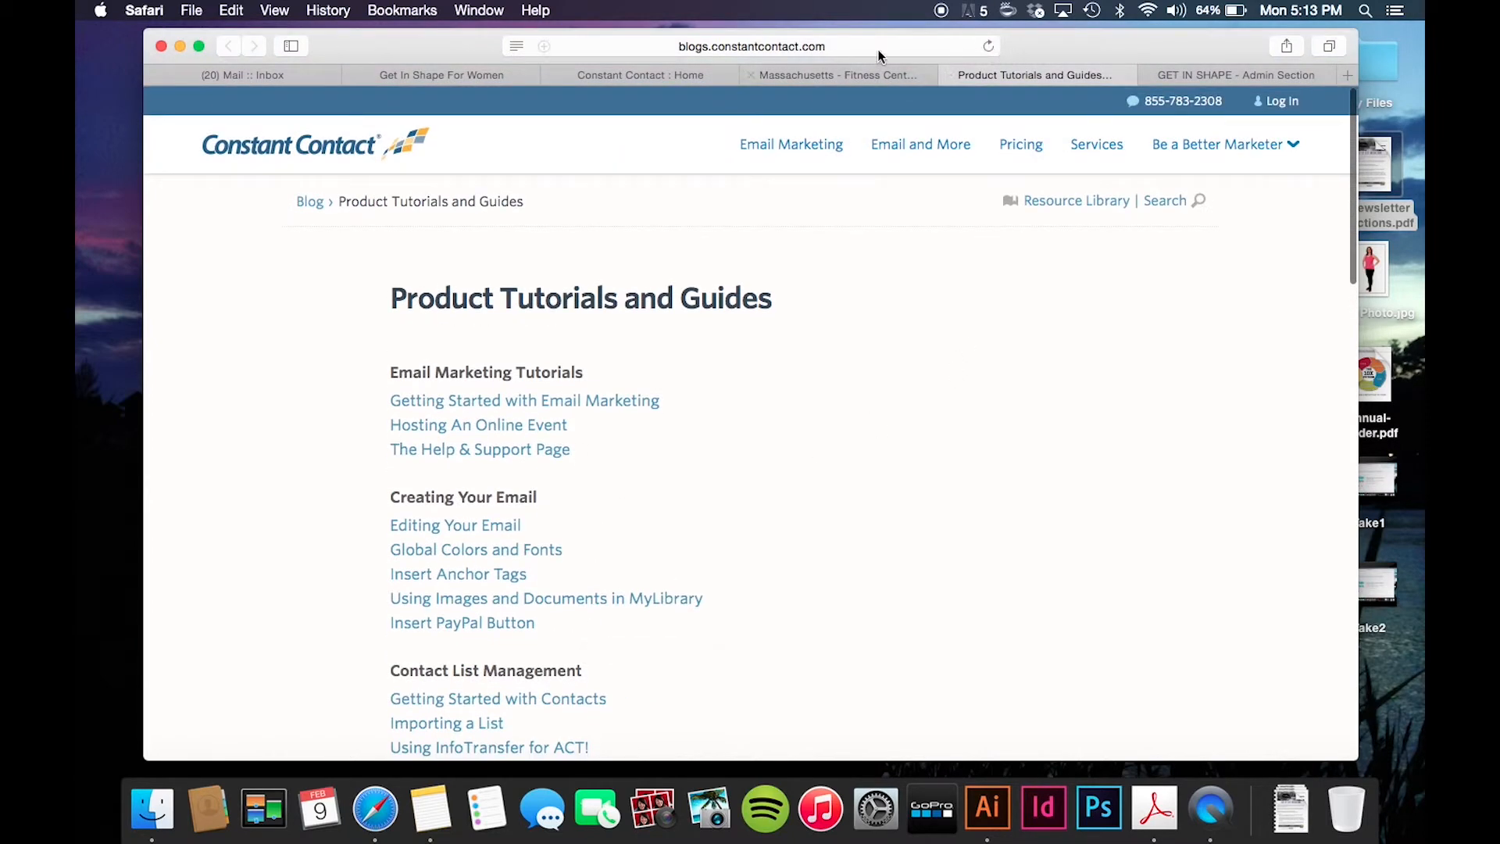
pyautogui.click(949, 75)
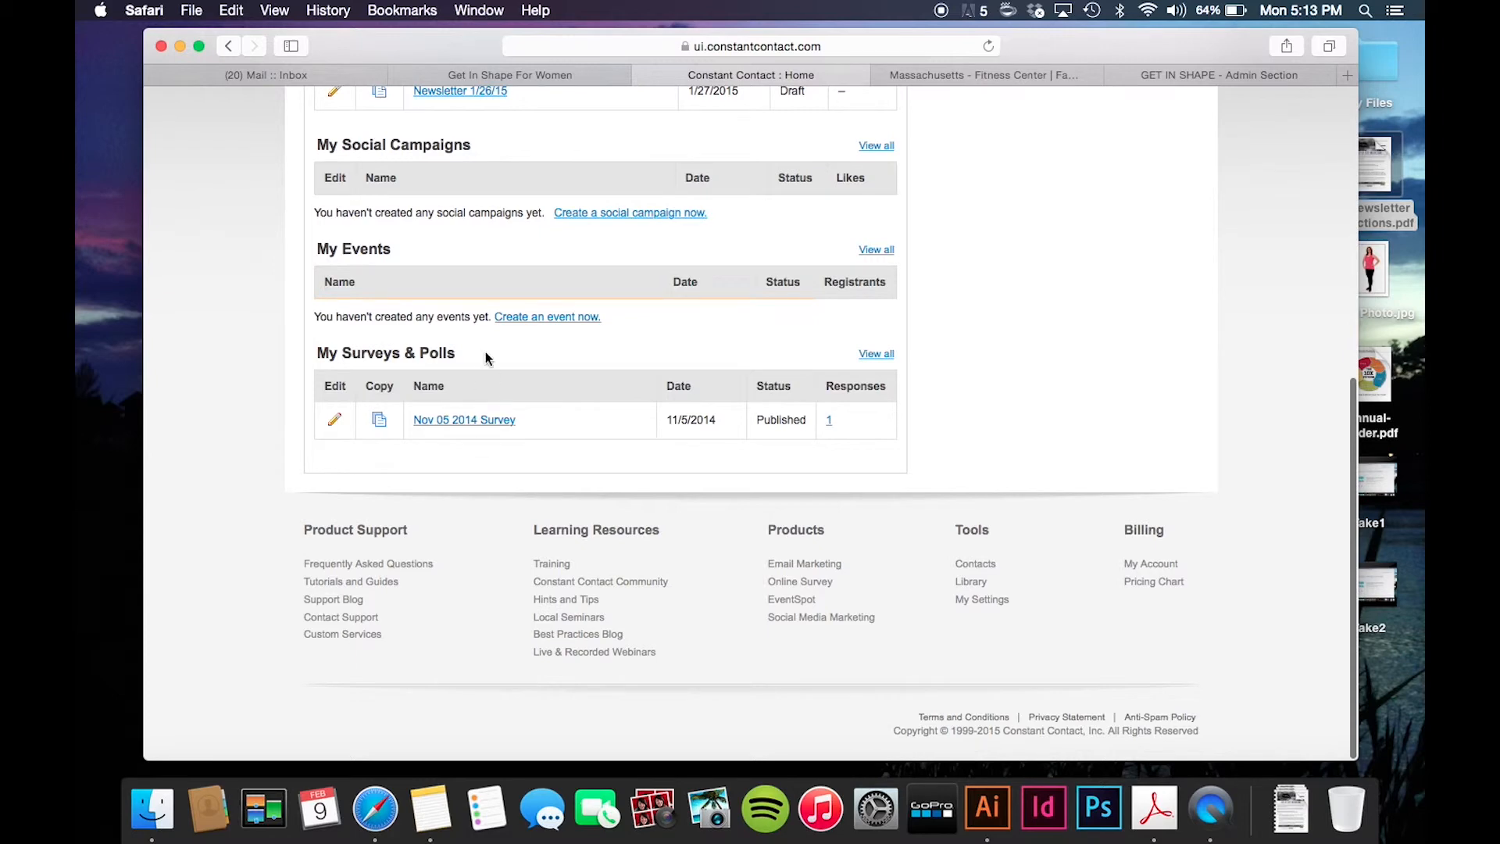
# - Read the Knowledge Base article 'Add contacts to your account'
pyautogui.click(569, 635)
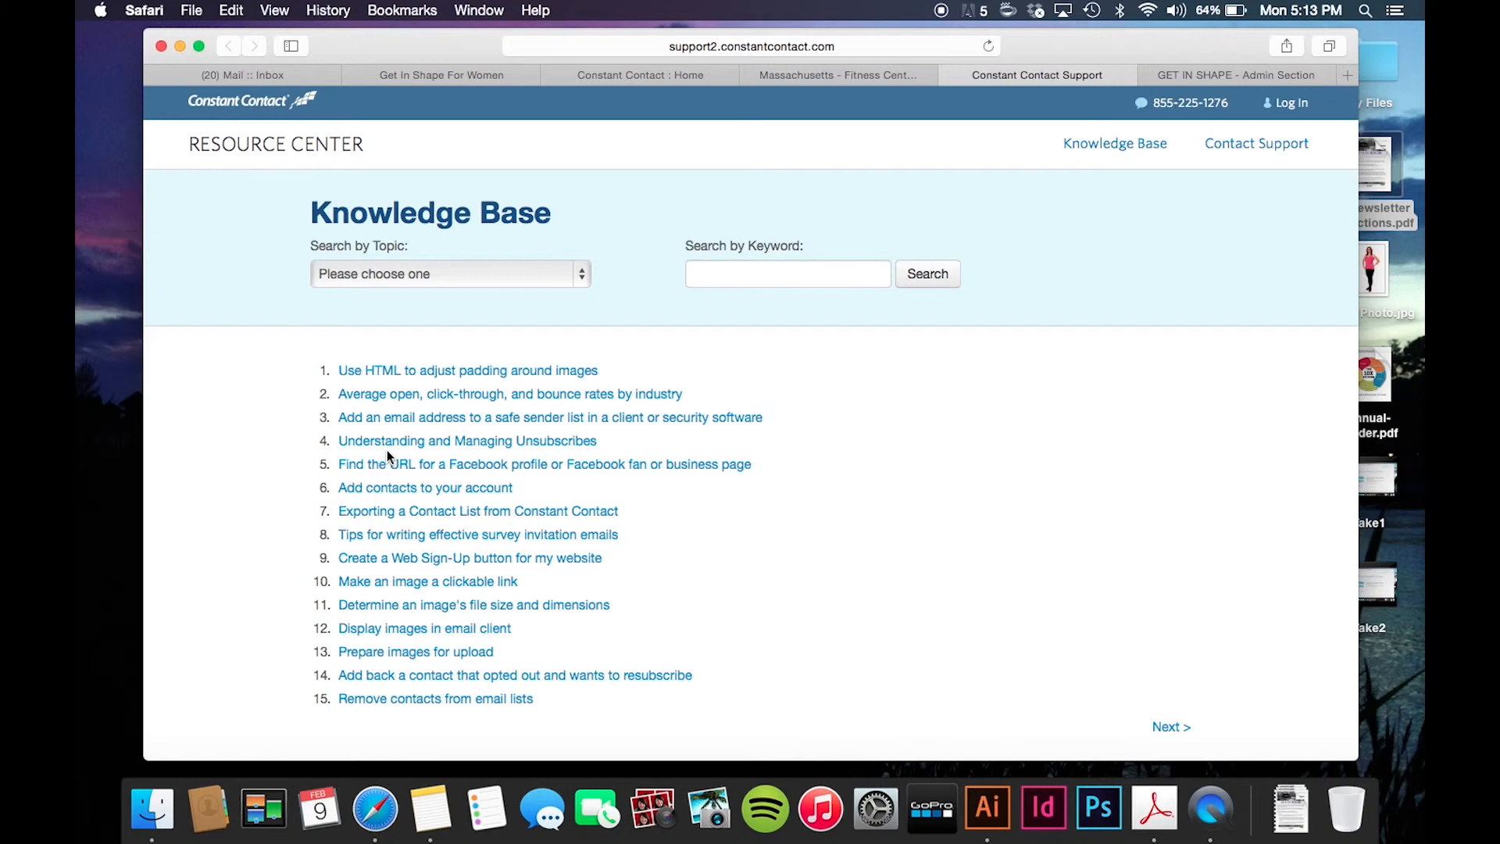
pyautogui.click(435, 492)
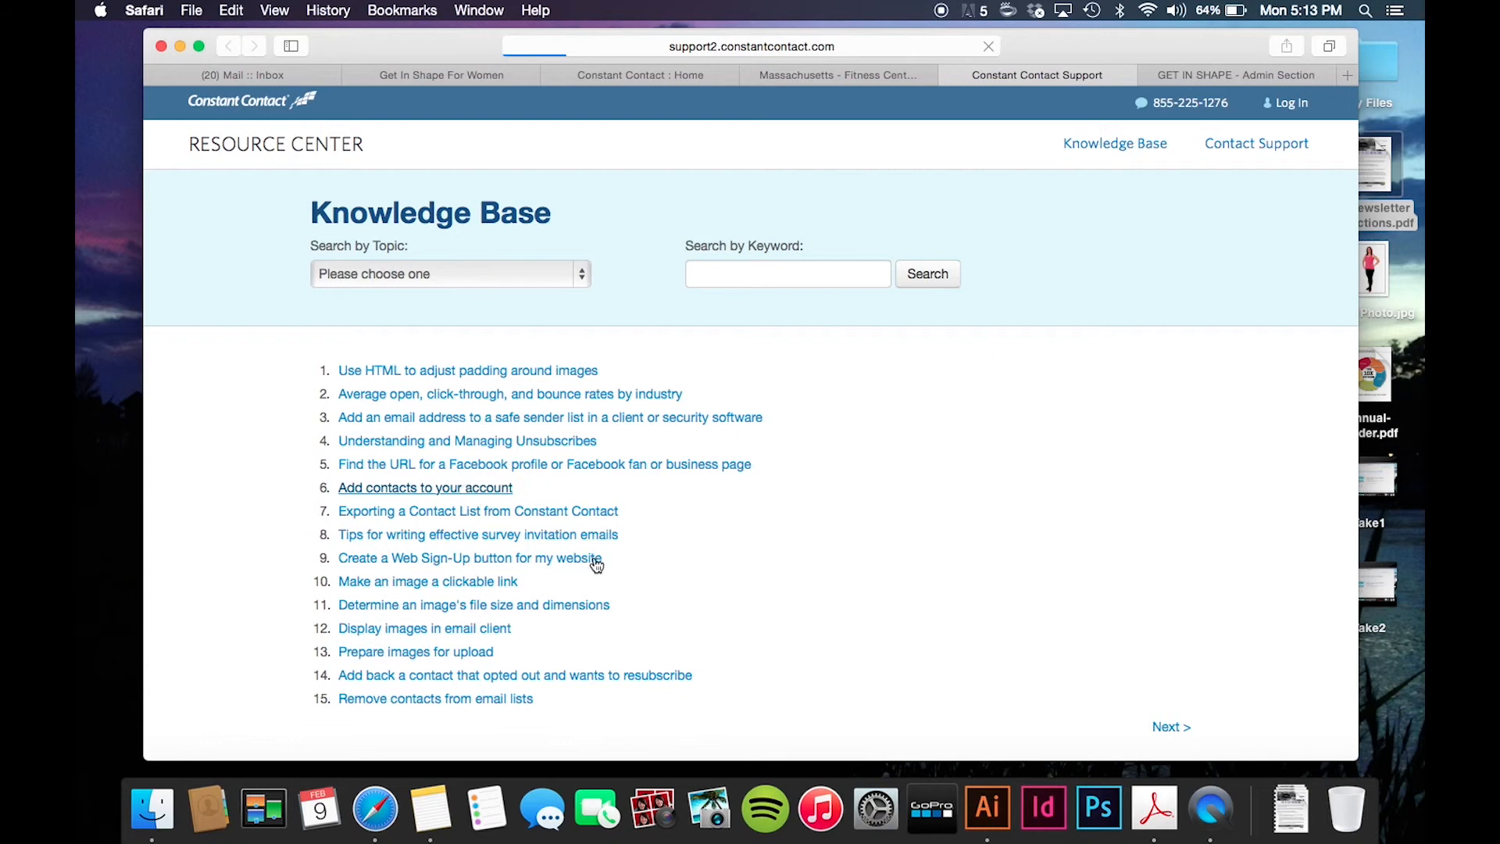
pyautogui.click(504, 487)
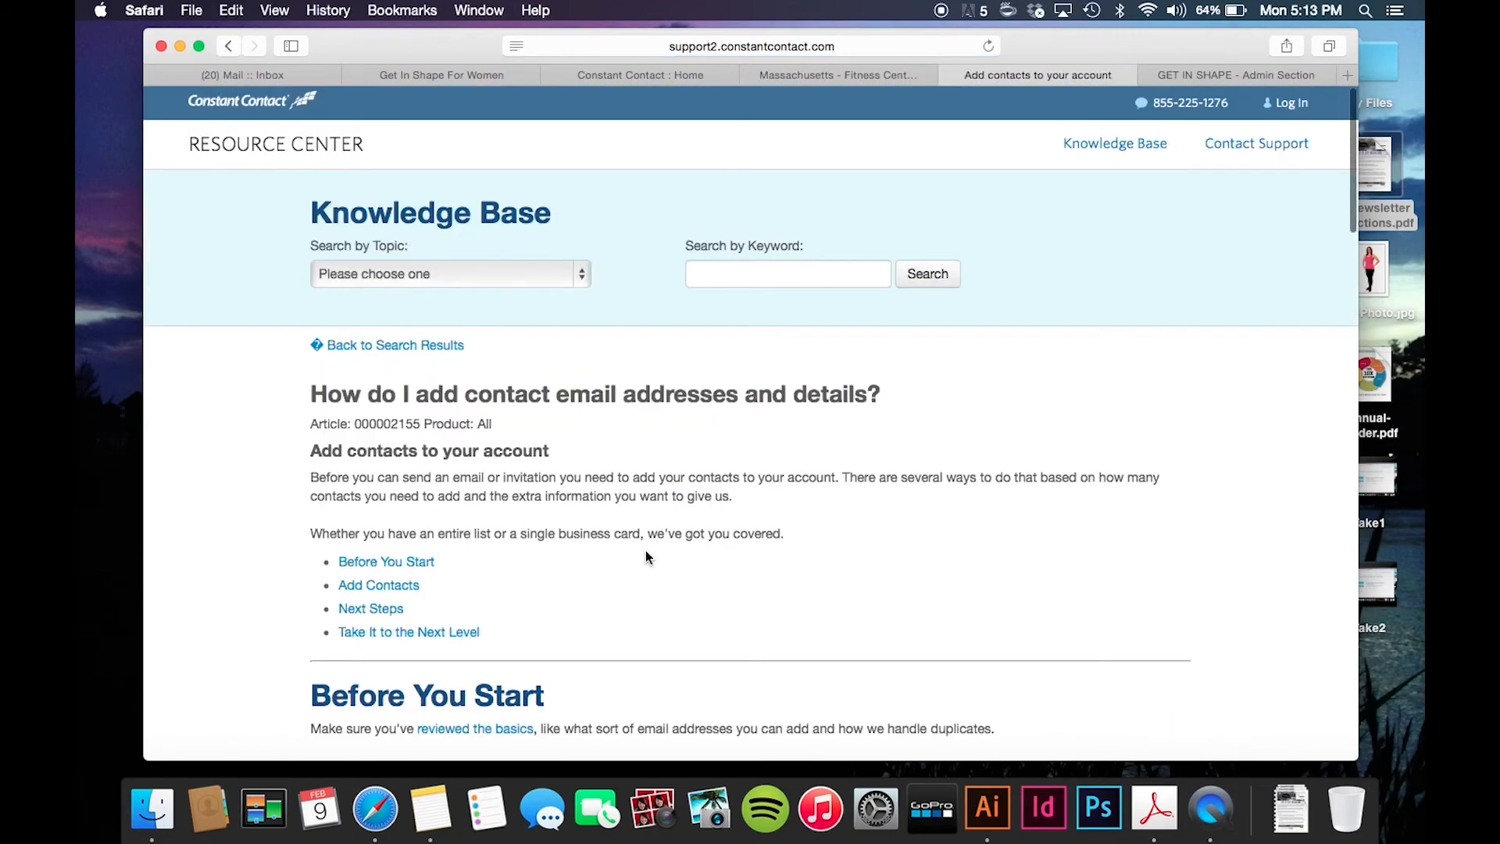
pyautogui.scroll(-10, 451, 565)
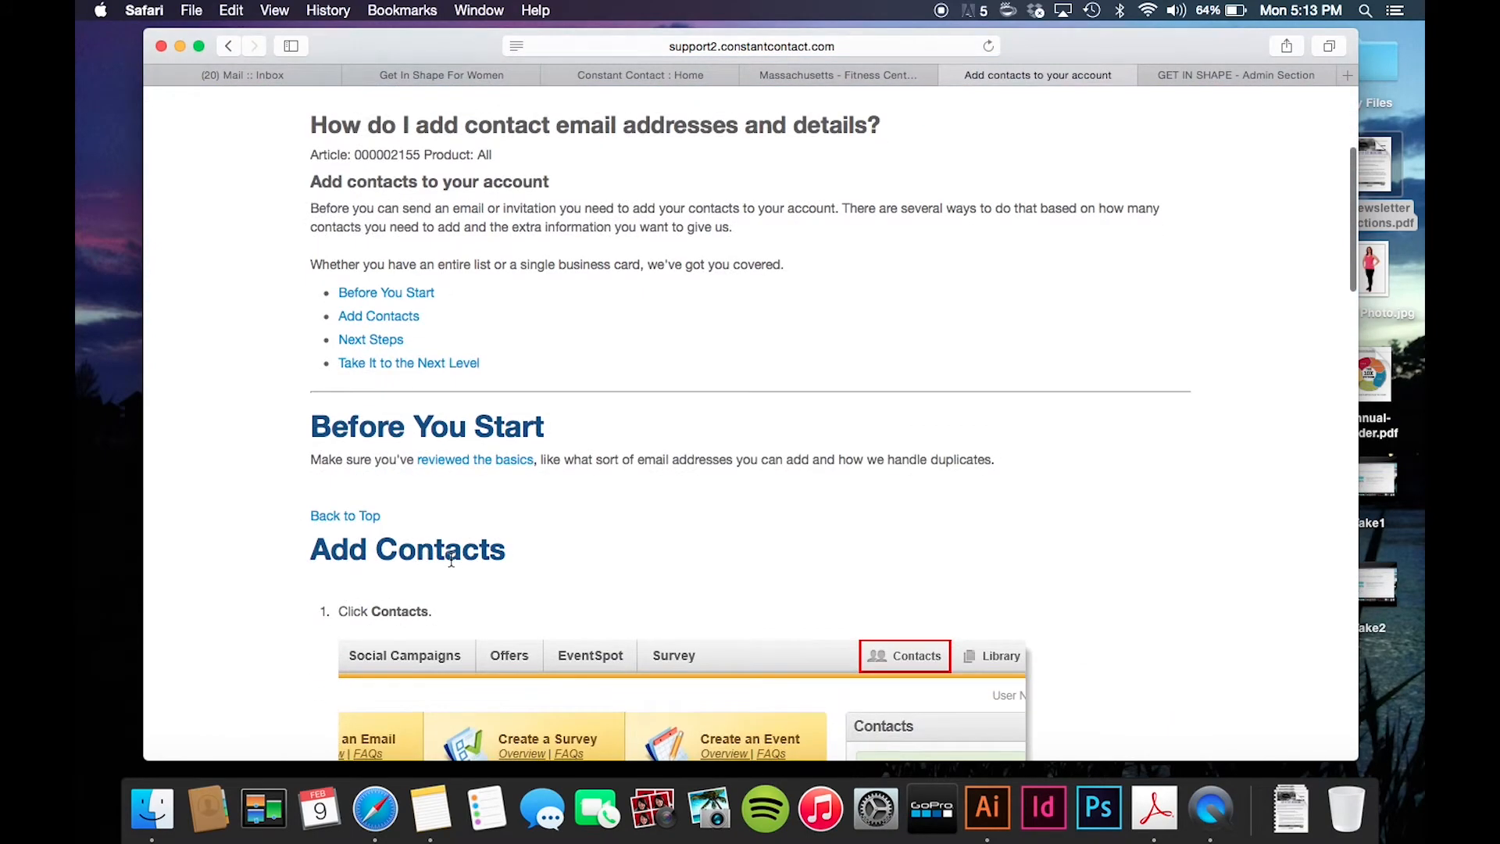
pyautogui.scroll(-15, 433, 527)
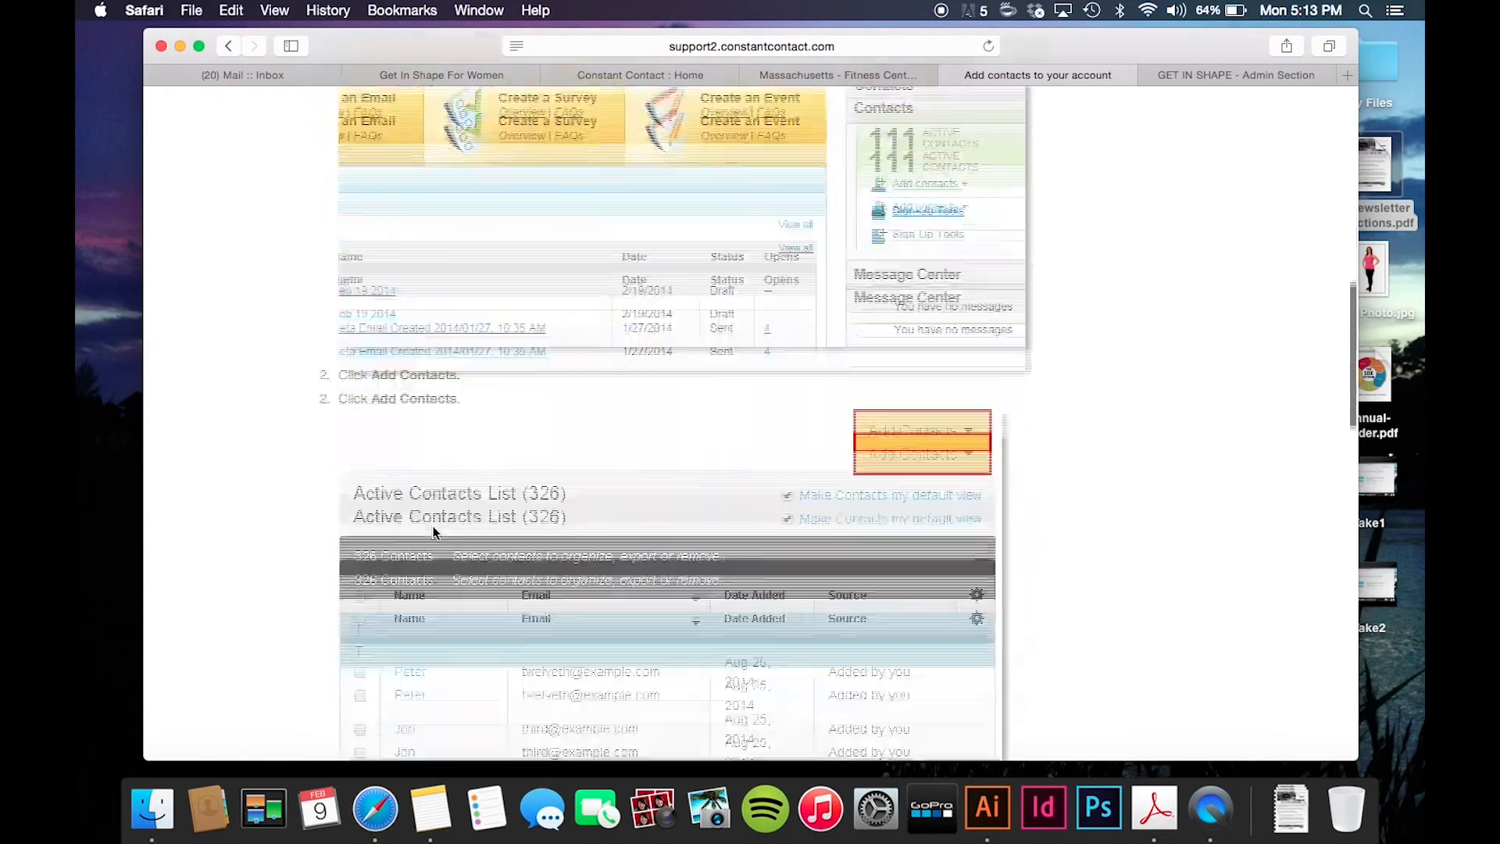
pyautogui.scroll(-15, 433, 527)
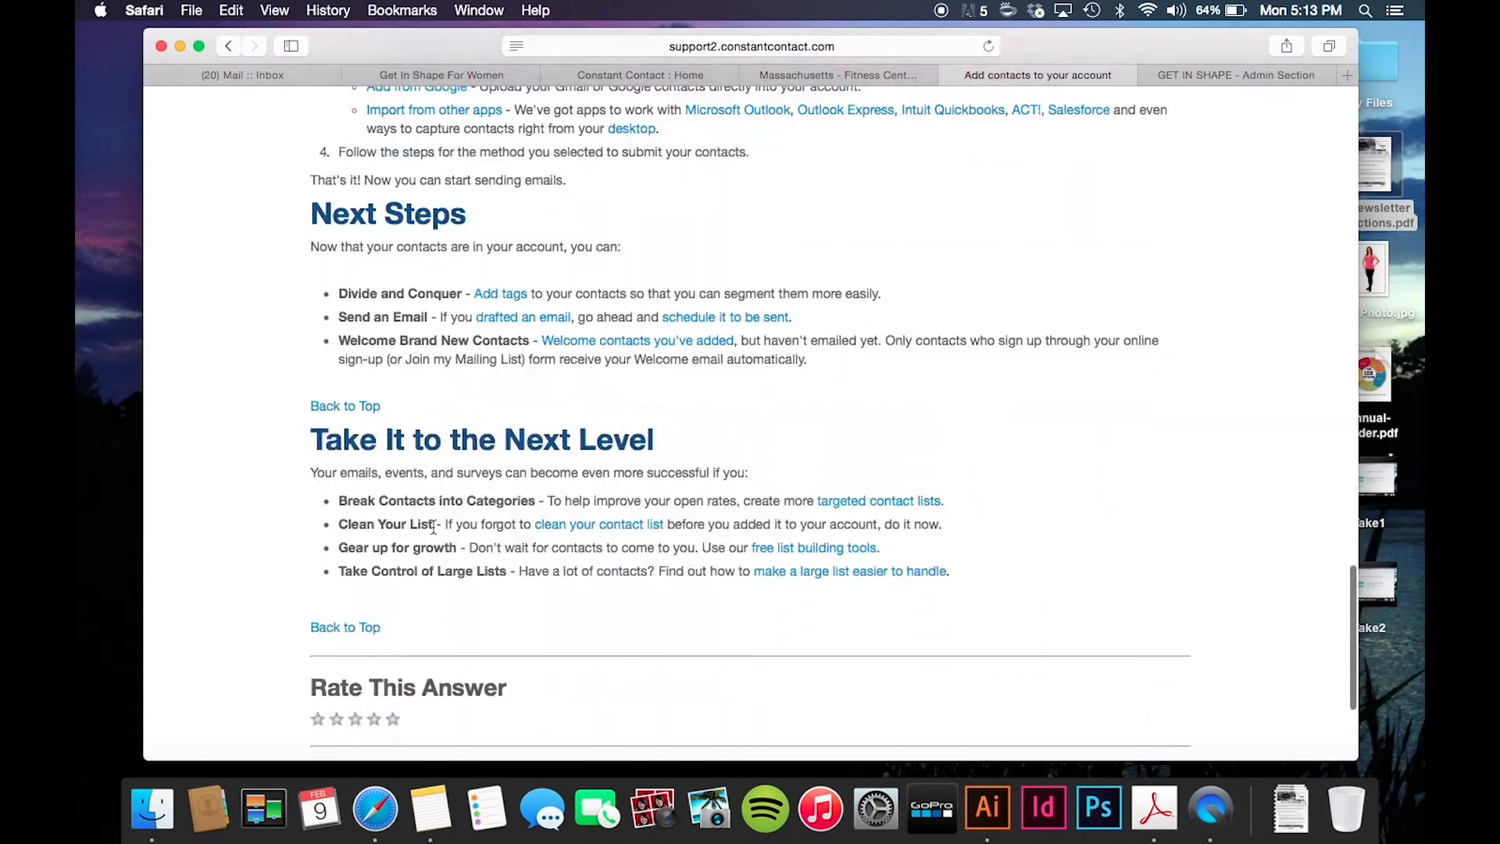
pyautogui.scroll(18, 433, 527)
pyautogui.scroll(20, 433, 527)
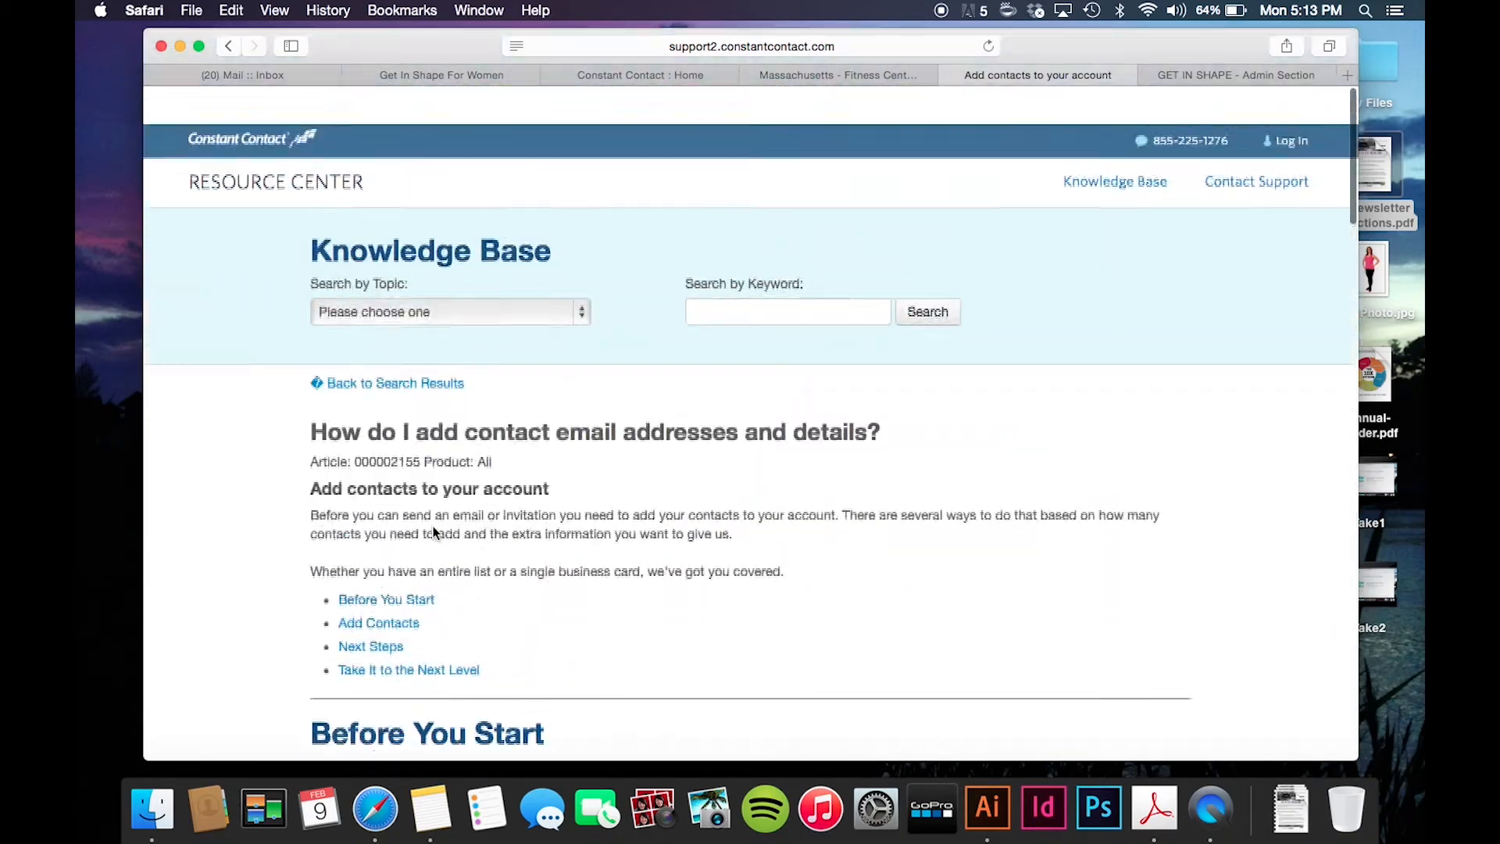
# - Close the add contacts article and the fitness center Facebook page tabs
pyautogui.click(950, 76)
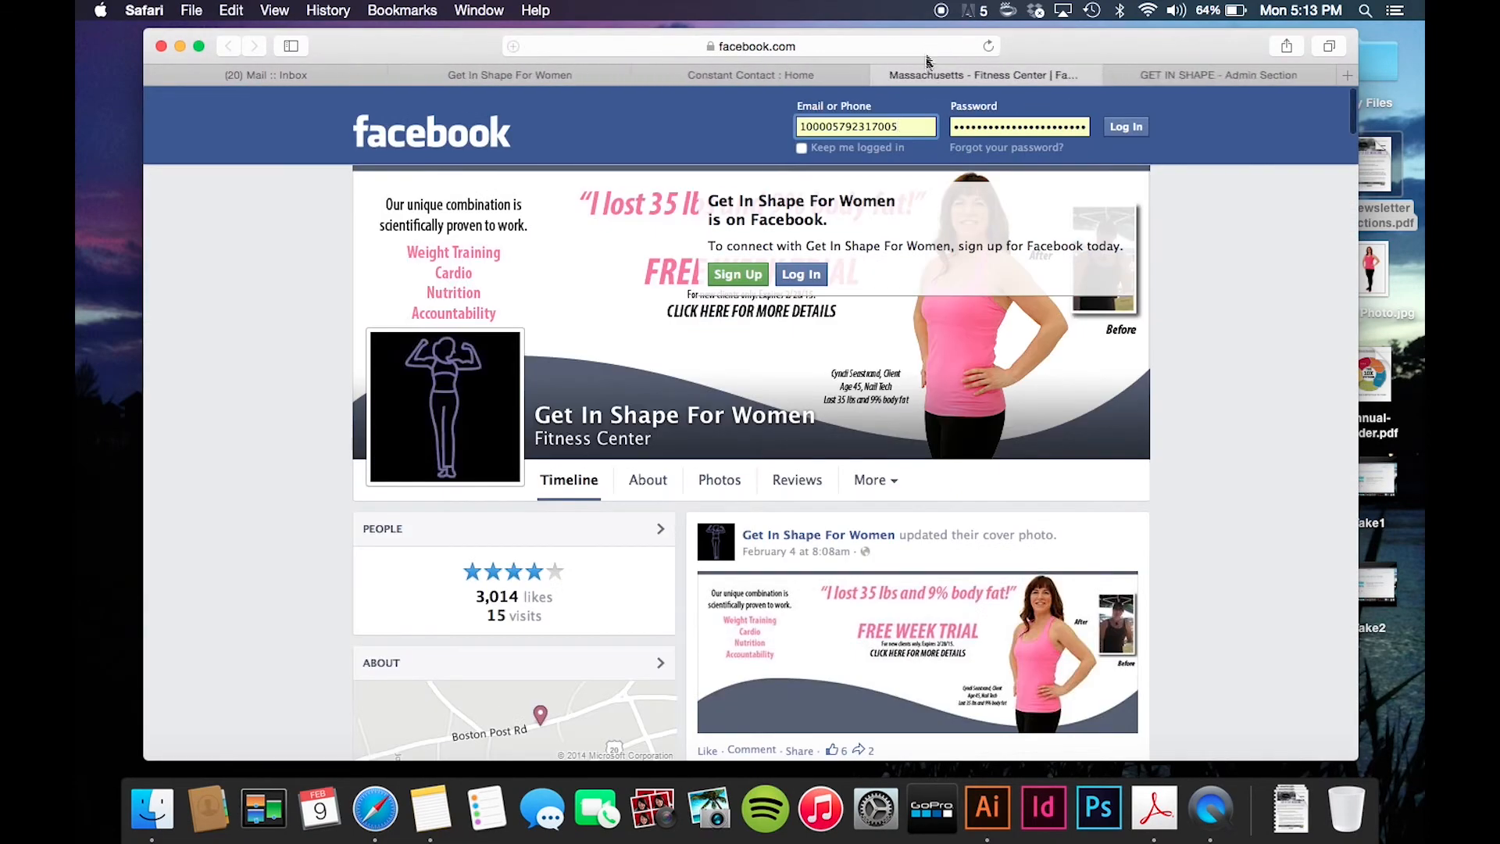
pyautogui.click(880, 75)
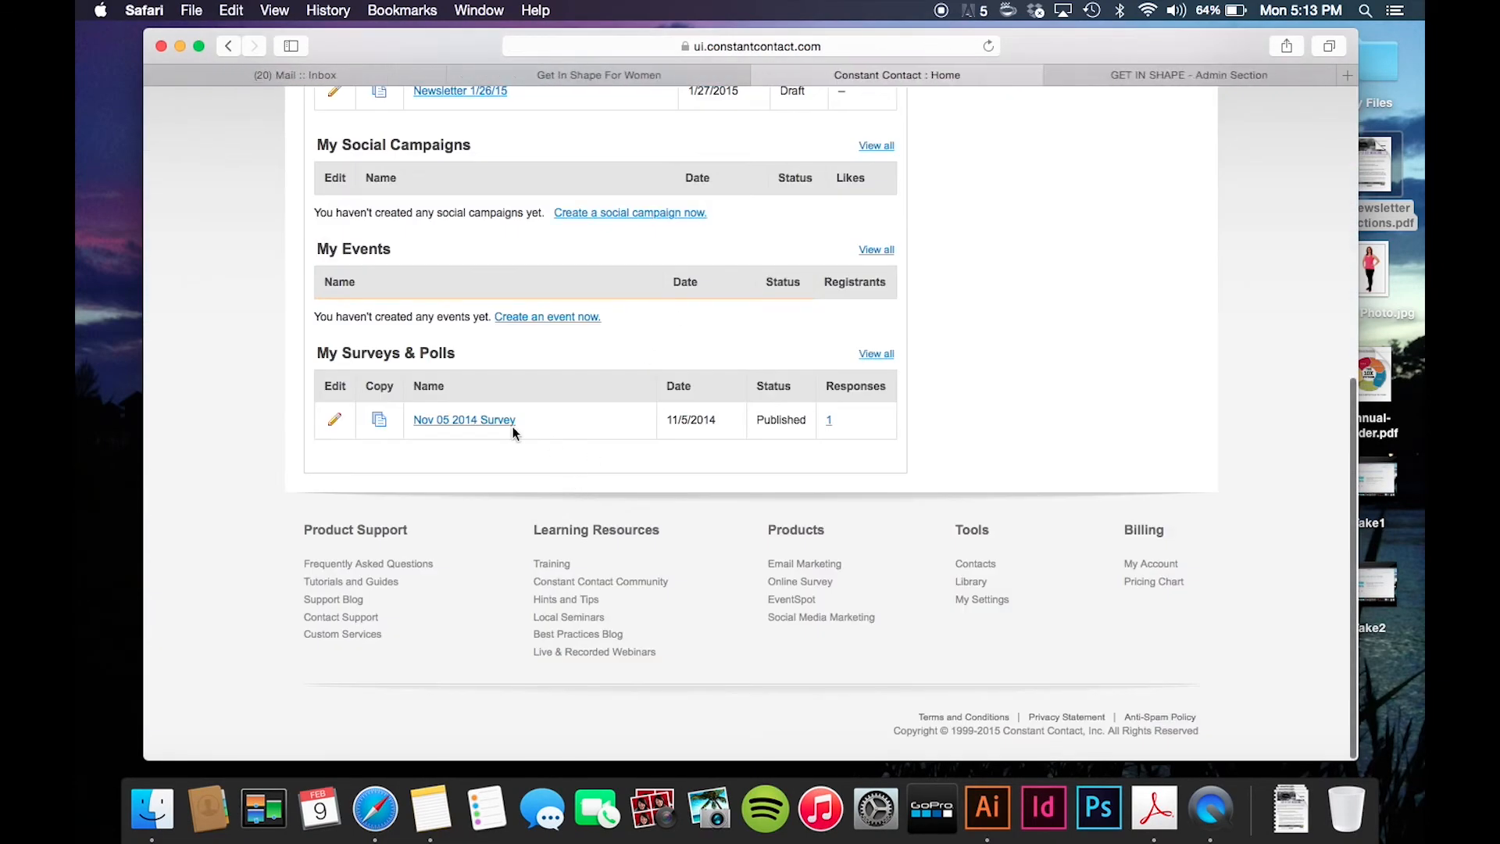
pyautogui.scroll(10, 516, 426)
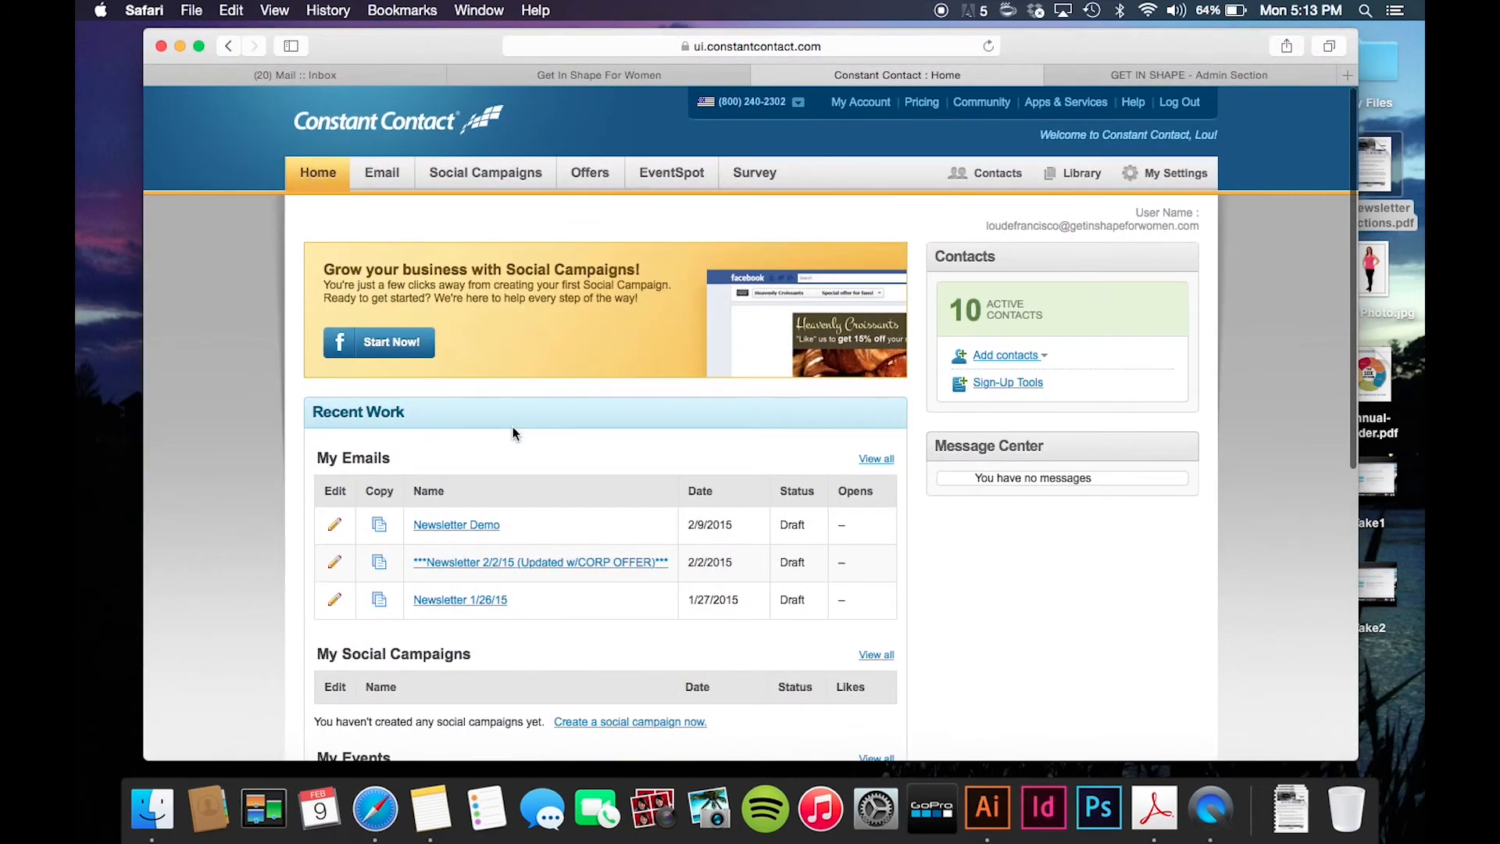